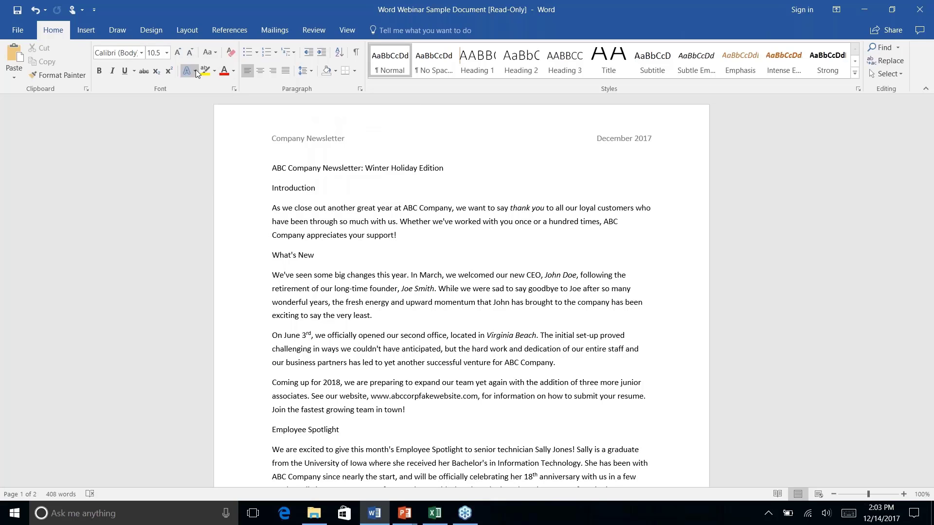
- Show the Quick Access Toolbar below the ribbon
{"action": "right_click", "coordinate": [242, 69]}
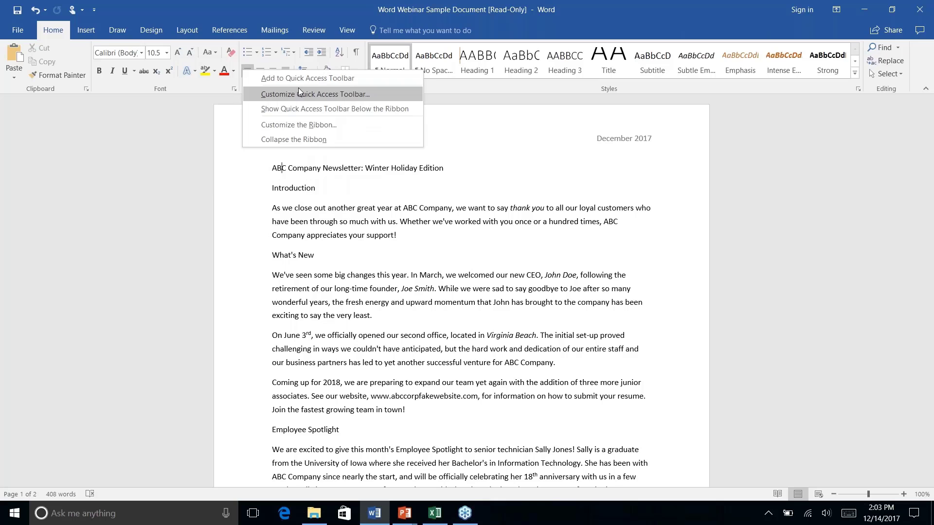
{"action": "left_click", "coordinate": [318, 109]}
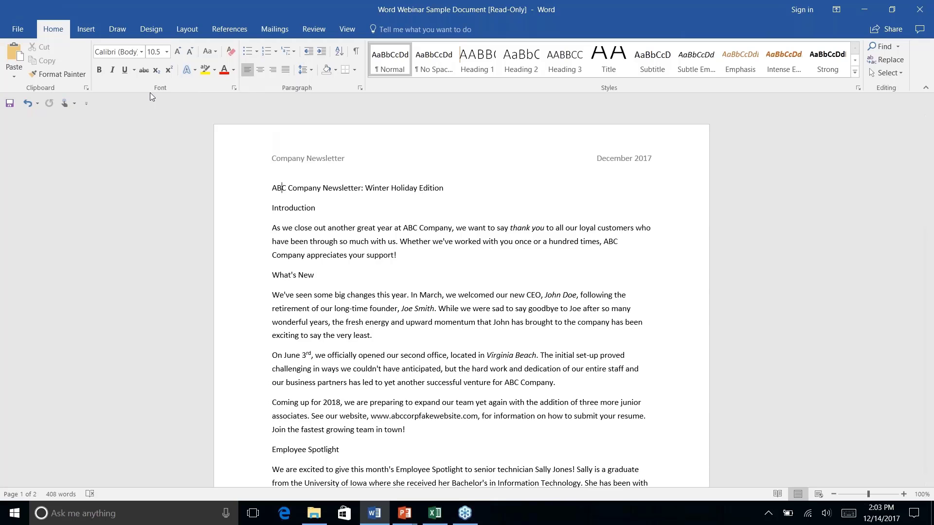
{"action": "right_click", "coordinate": [246, 72]}
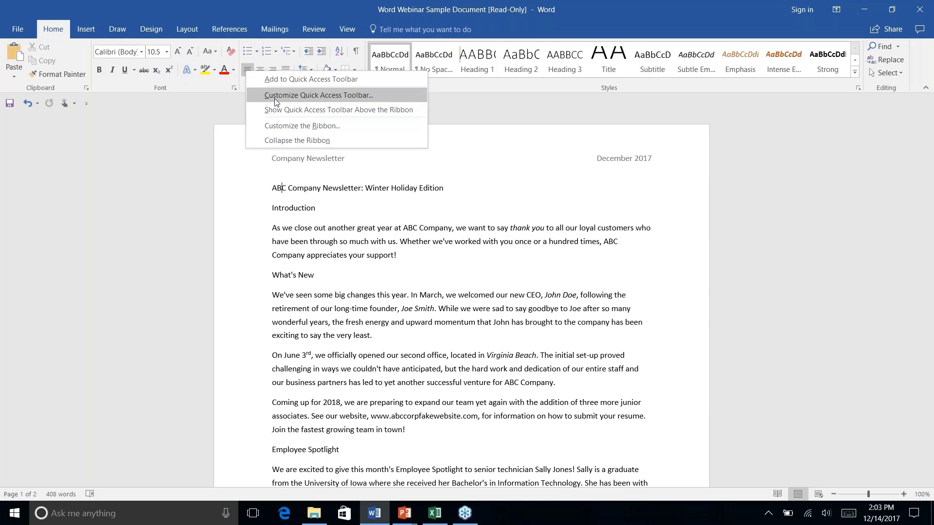
{"action": "left_click", "coordinate": [112, 100]}
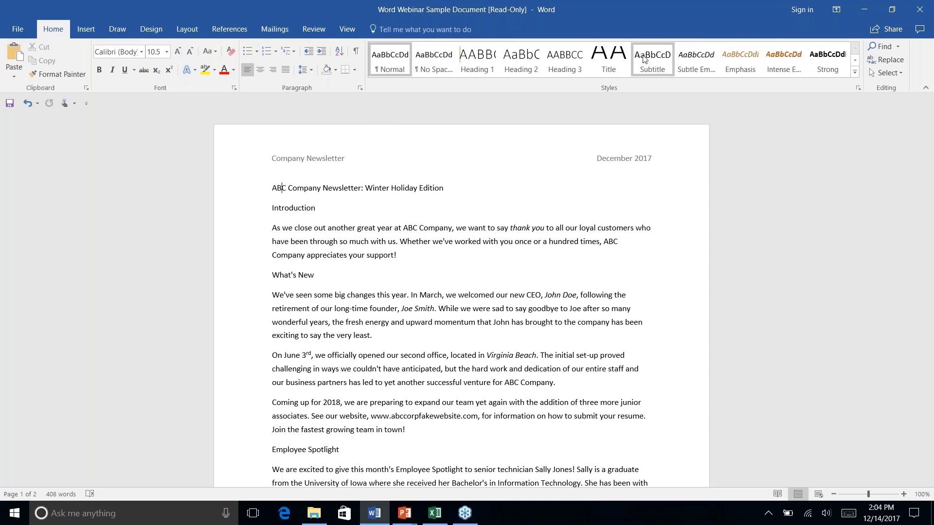
{"action": "right_click", "coordinate": [608, 62]}
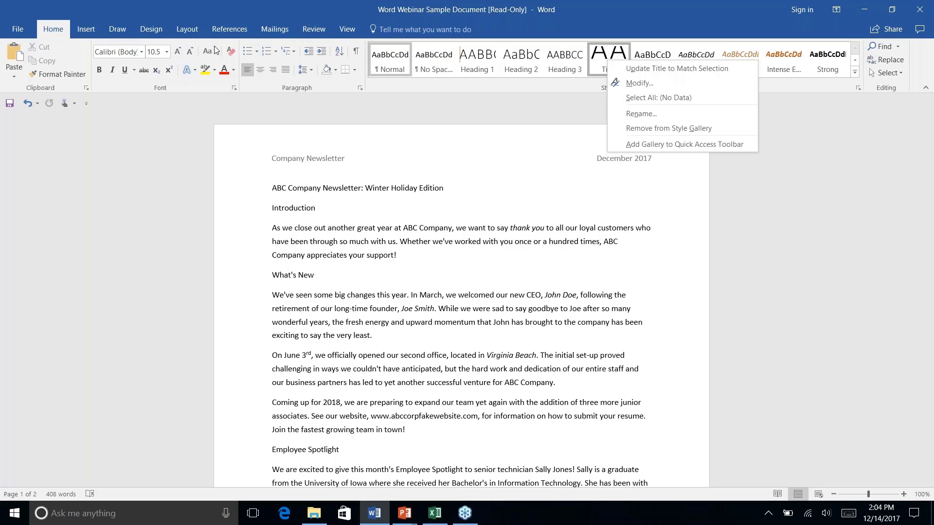
{"action": "right_click", "coordinate": [255, 51]}
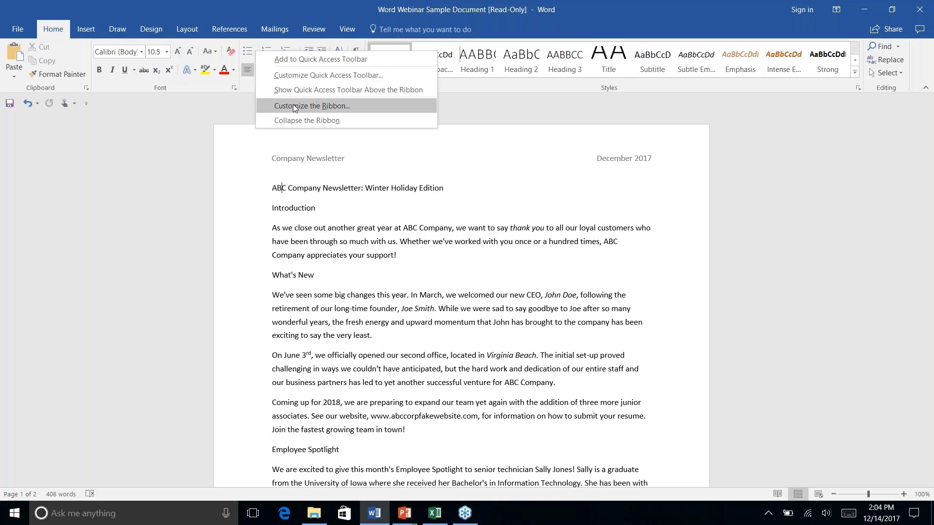
{"action": "left_click", "coordinate": [101, 100]}
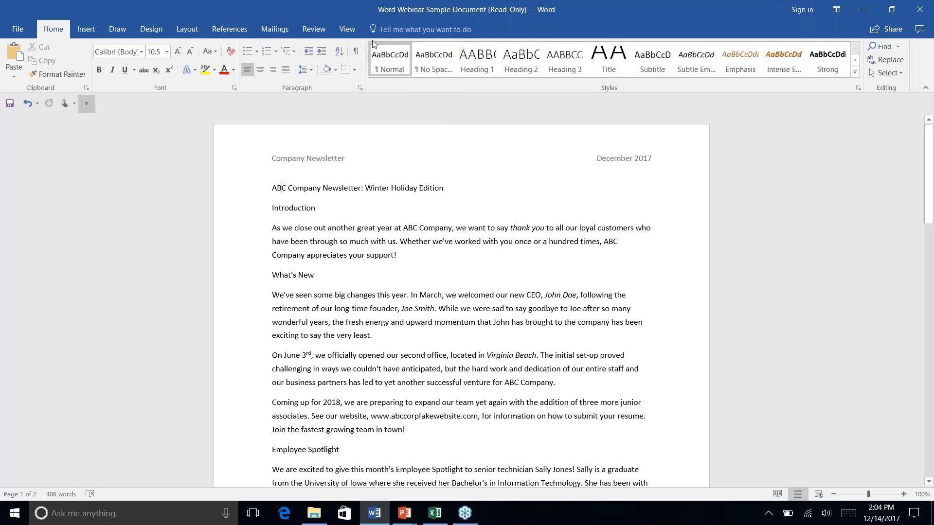
- Collapse the ribbon and temporarily reveal and hide the View commands
{"action": "left_click", "coordinate": [925, 91]}
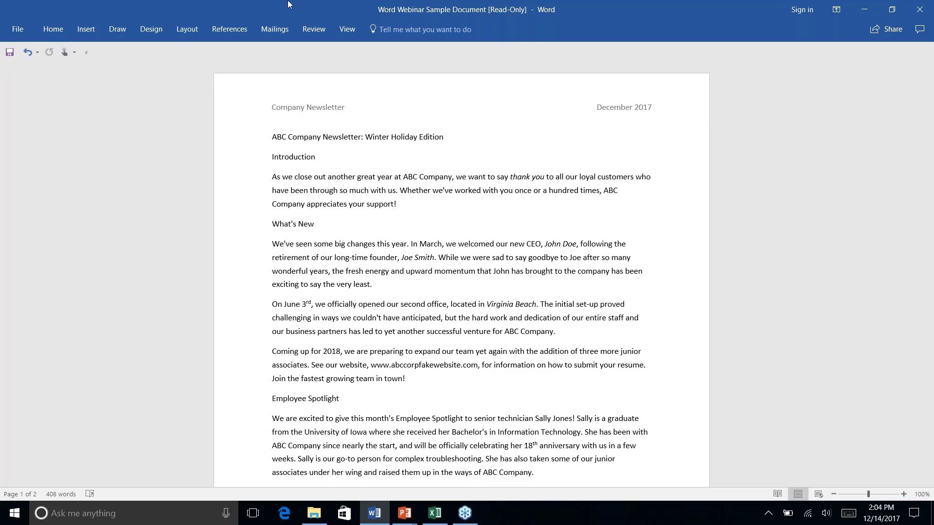
{"action": "left_click", "coordinate": [356, 29]}
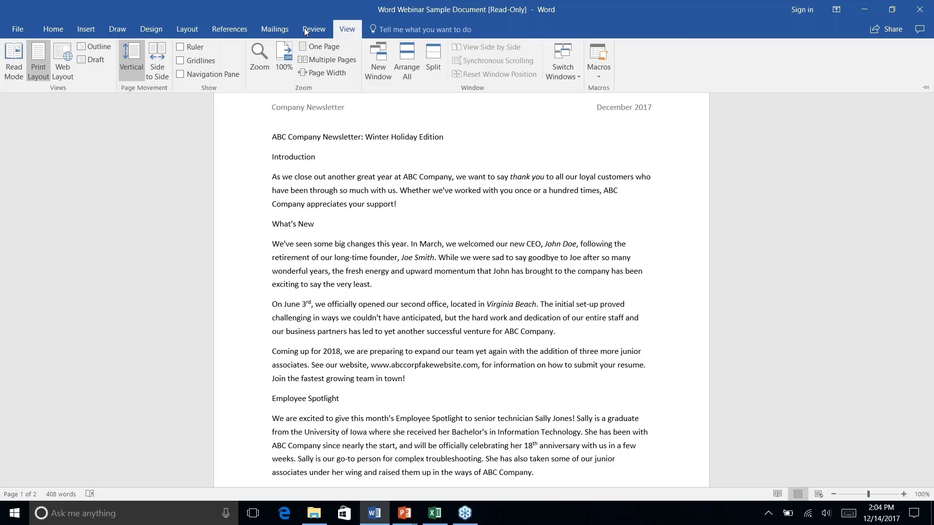
{"action": "left_click", "coordinate": [347, 30]}
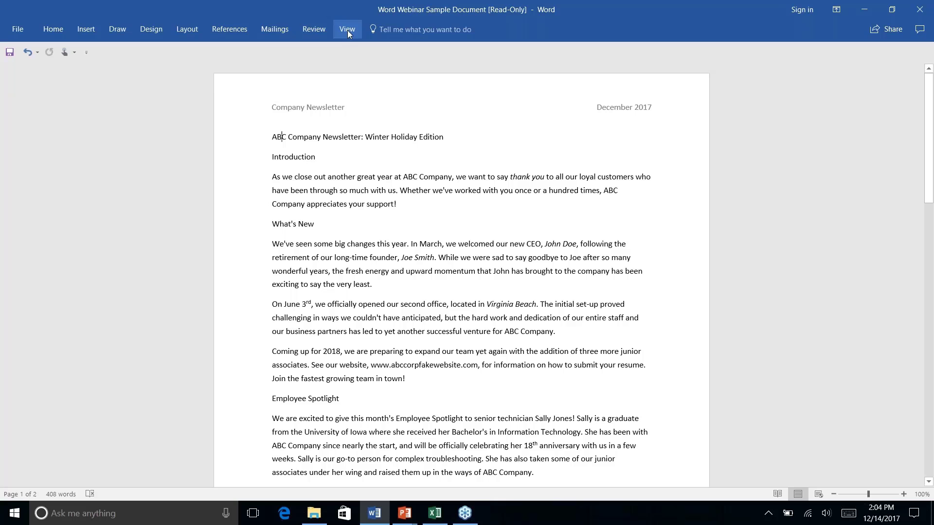
- Examine the Design, Home, Insert, Draw, Layout and References command sets on the collapsed ribbon
{"action": "left_click", "coordinate": [151, 30]}
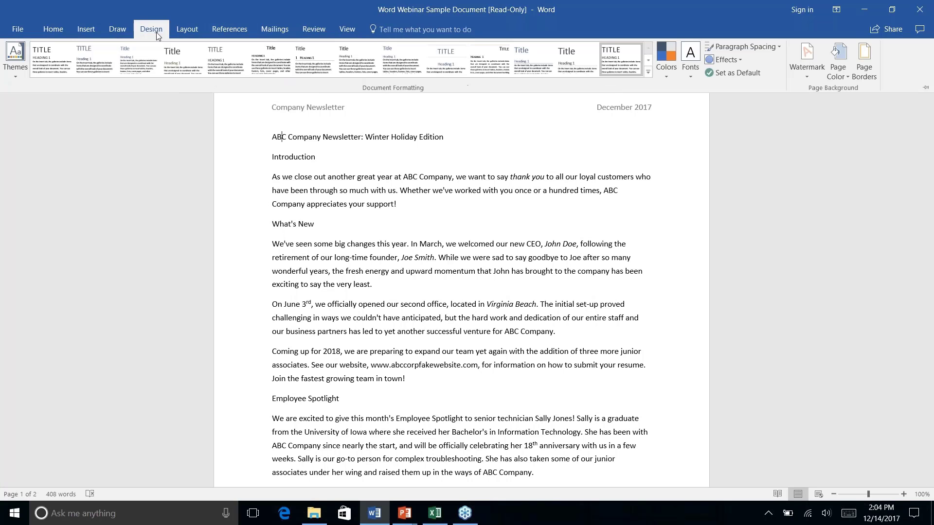
{"action": "left_click", "coordinate": [64, 28]}
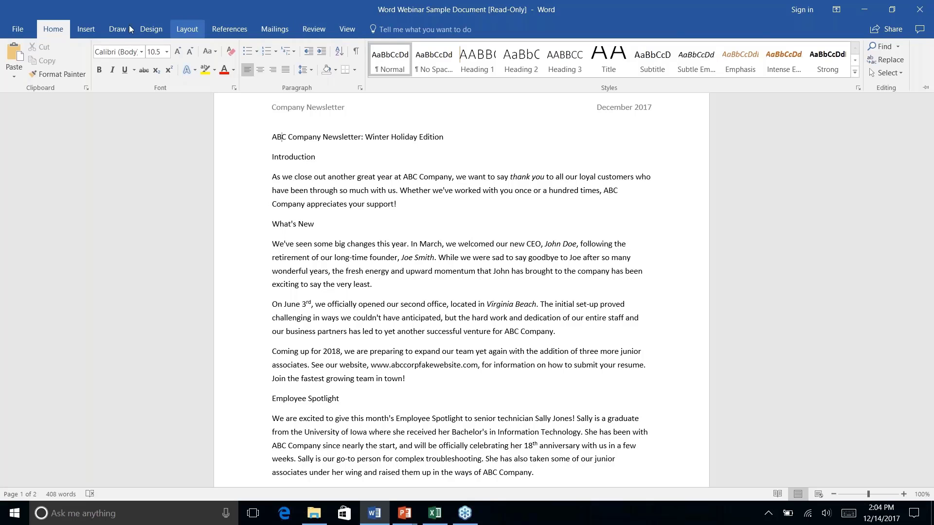
{"action": "left_click", "coordinate": [85, 30]}
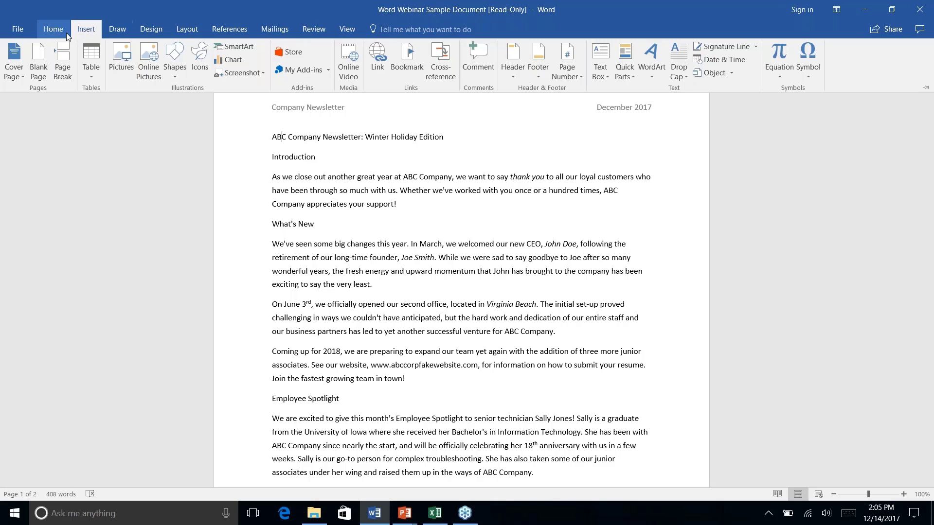
{"action": "left_click", "coordinate": [122, 33]}
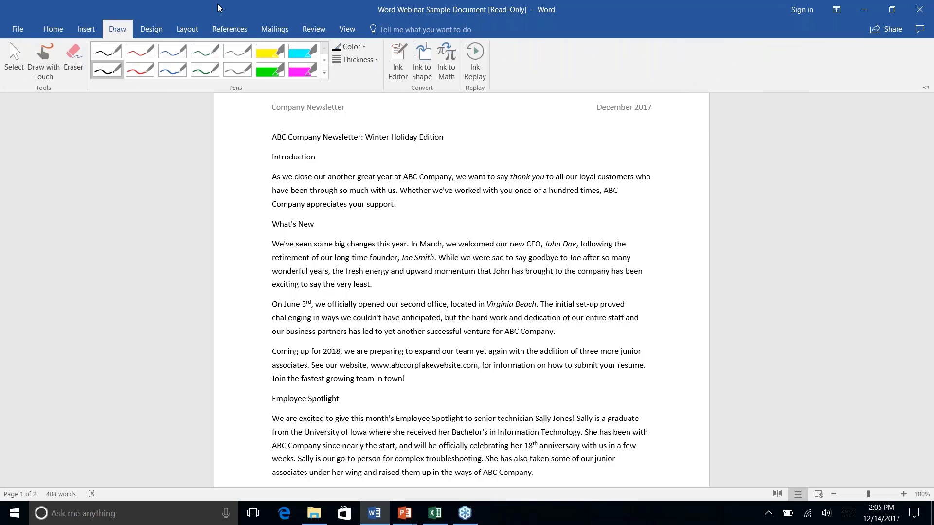
{"action": "left_click", "coordinate": [144, 28]}
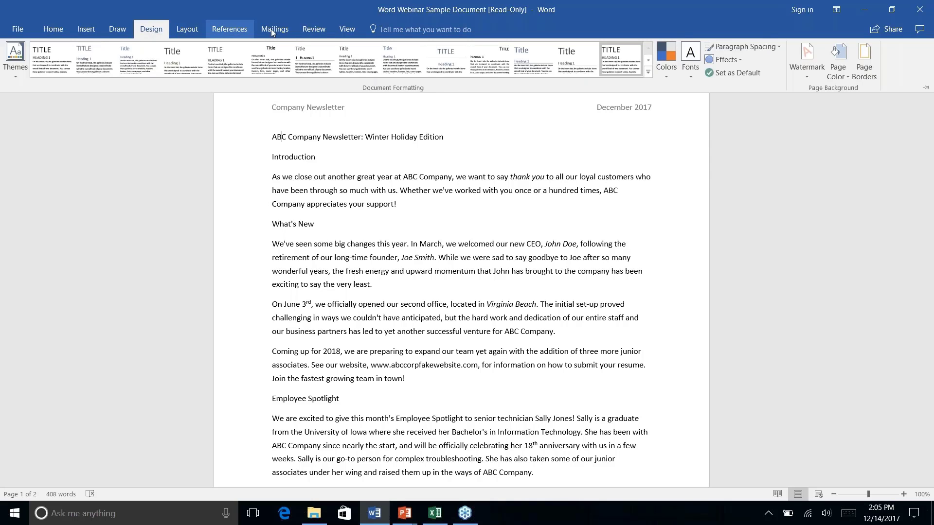
{"action": "left_click", "coordinate": [190, 32]}
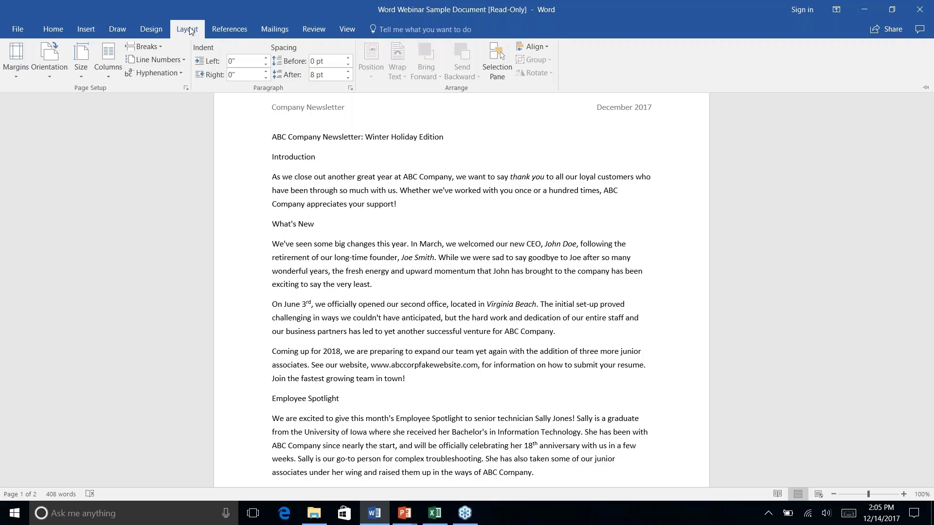
{"action": "left_click", "coordinate": [233, 31]}
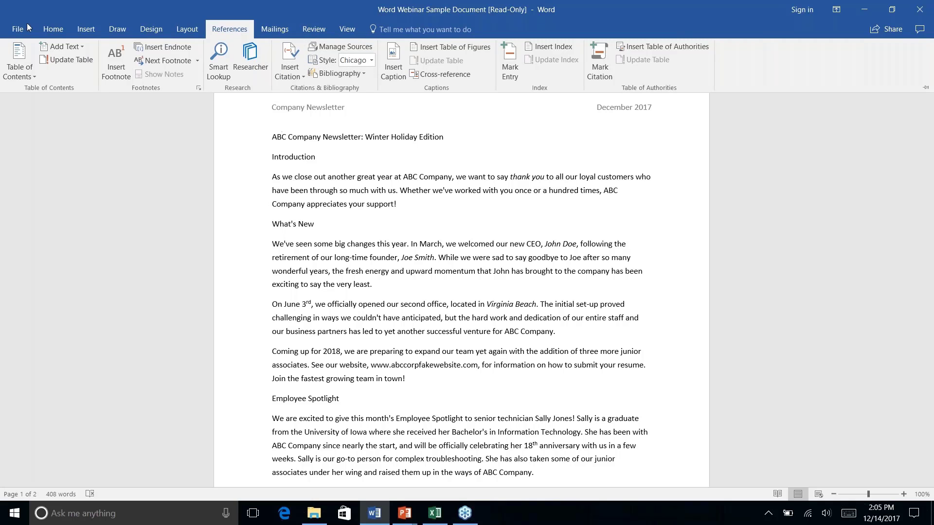
{"action": "left_click", "coordinate": [53, 30]}
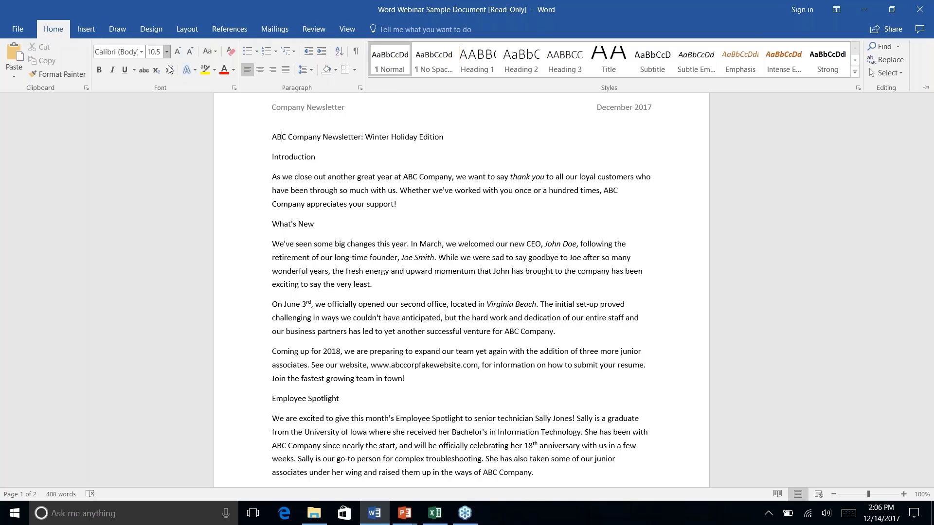
- Browse the popular commands and the commands not in the ribbon in the ribbon customization options, and close without changes
{"action": "right_click", "coordinate": [211, 72]}
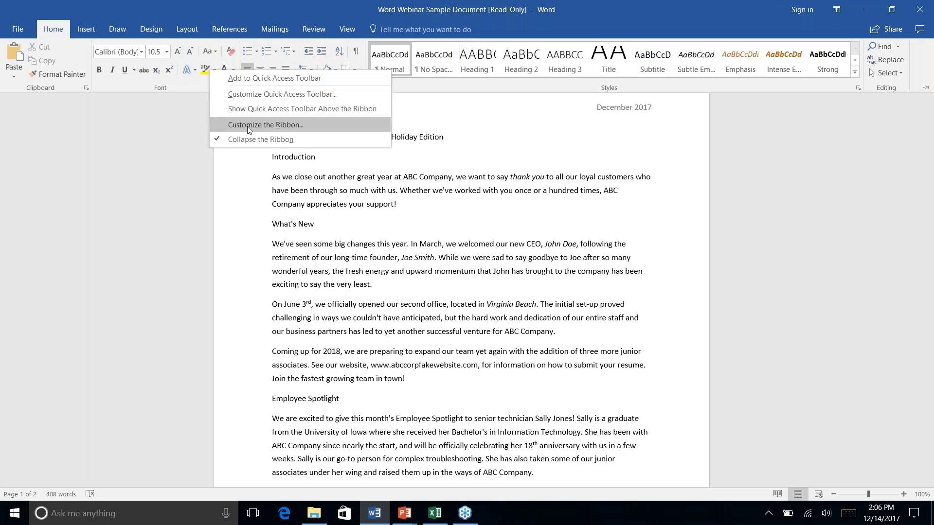
{"action": "left_click", "coordinate": [311, 121]}
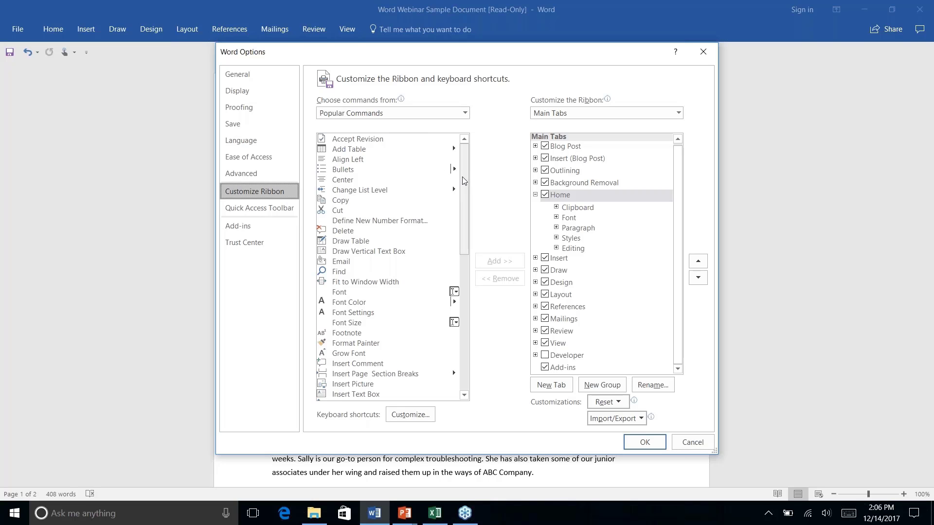
{"action": "scroll", "coordinate": [467, 181], "scroll_direction": "down", "scroll_amount": 12}
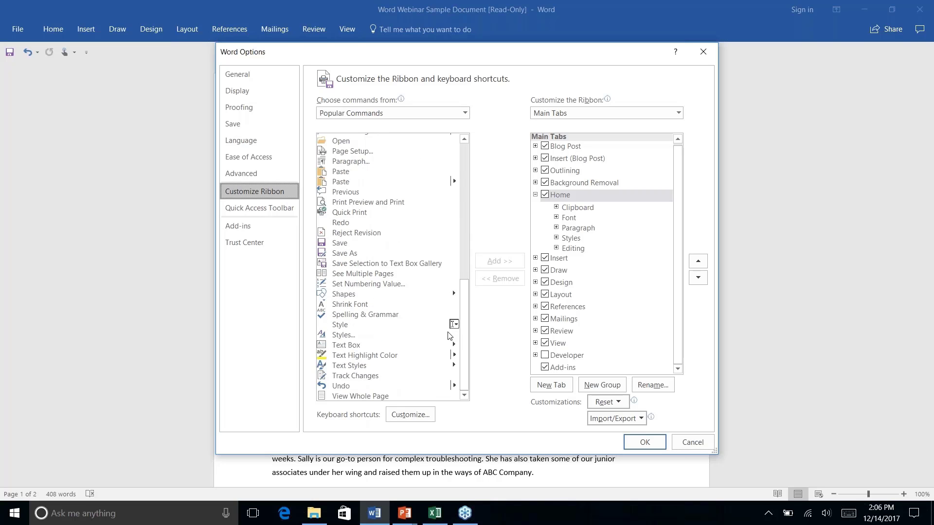
{"action": "left_click", "coordinate": [464, 113]}
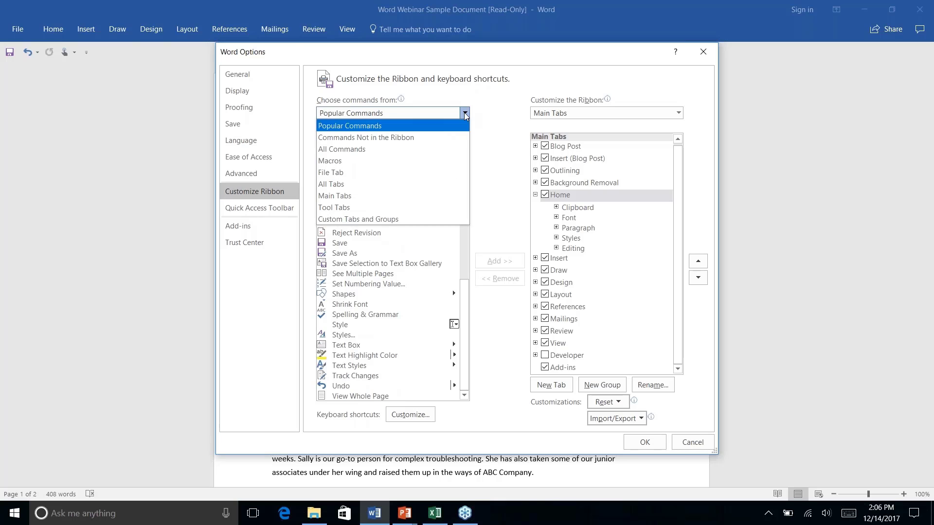
{"action": "left_click", "coordinate": [402, 138]}
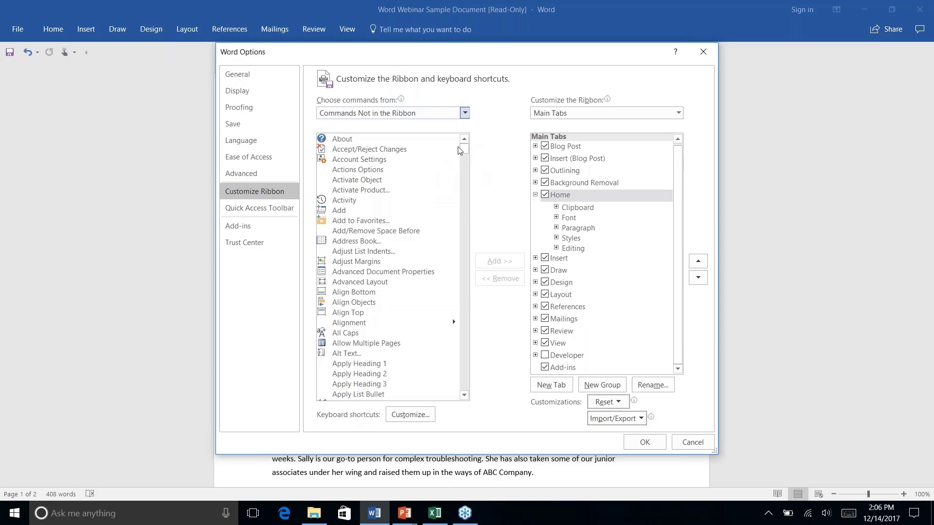
{"action": "left_click_drag", "start_coordinate": [464, 150], "coordinate": [460, 252]}
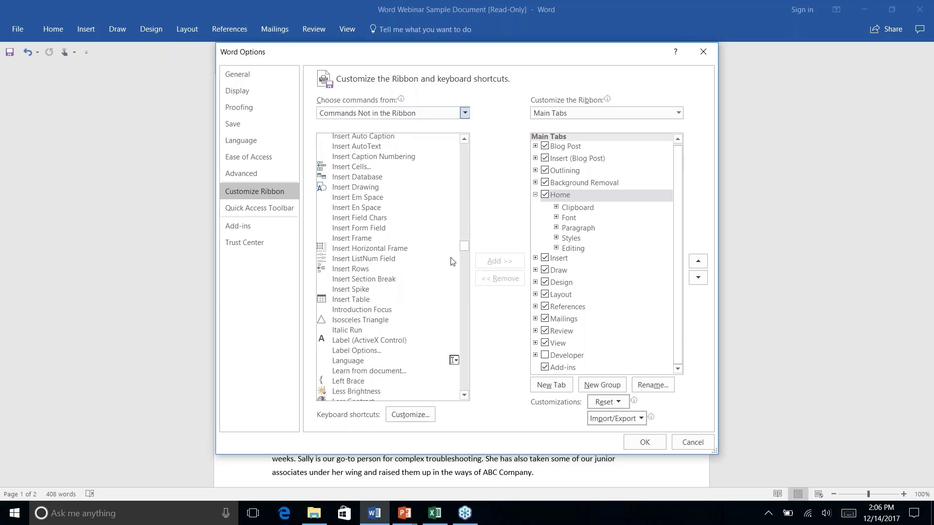
{"action": "scroll", "coordinate": [399, 275], "scroll_direction": "down", "scroll_amount": 3}
{"action": "scroll", "coordinate": [399, 276], "scroll_direction": "up", "scroll_amount": 20}
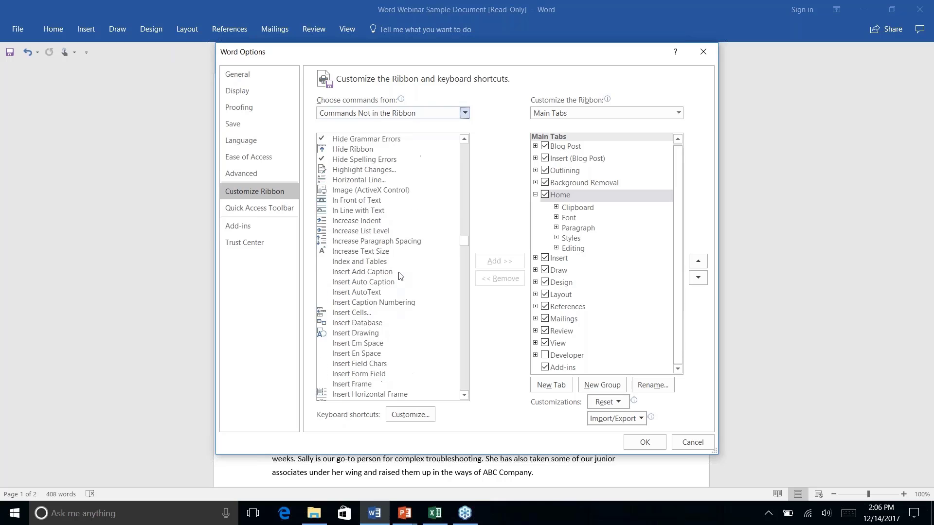
{"action": "scroll", "coordinate": [399, 276], "scroll_direction": "up", "scroll_amount": 5}
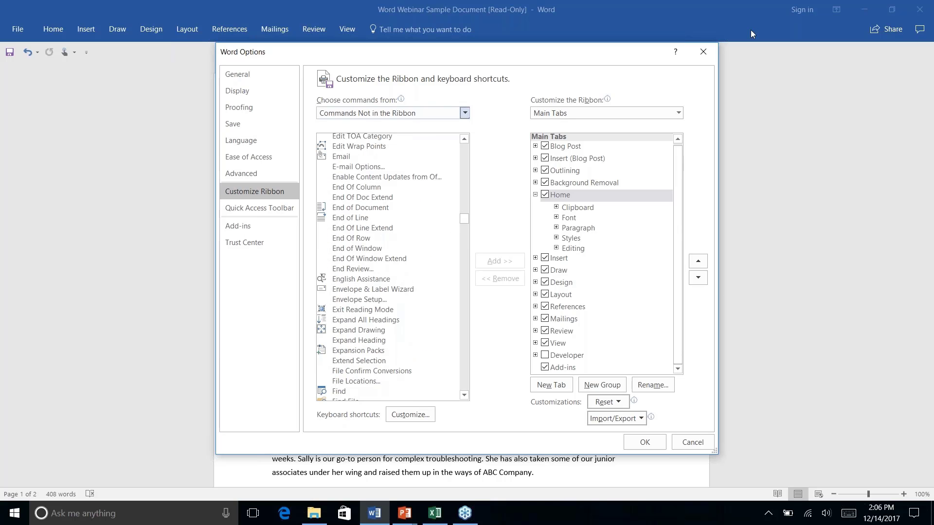
{"action": "left_click", "coordinate": [702, 52]}
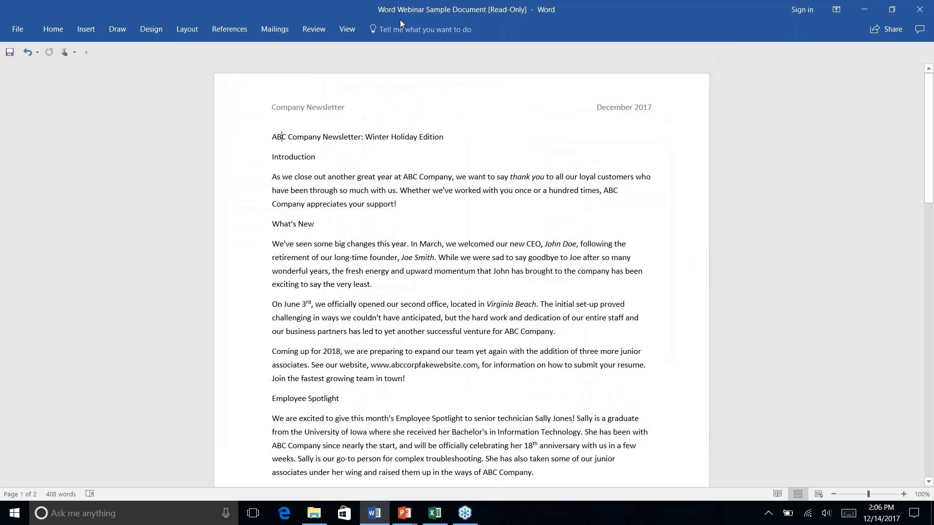
- View the recently used and suggested entries of the Tell Me command search and dismiss it
{"action": "key", "text": "alt+q"}
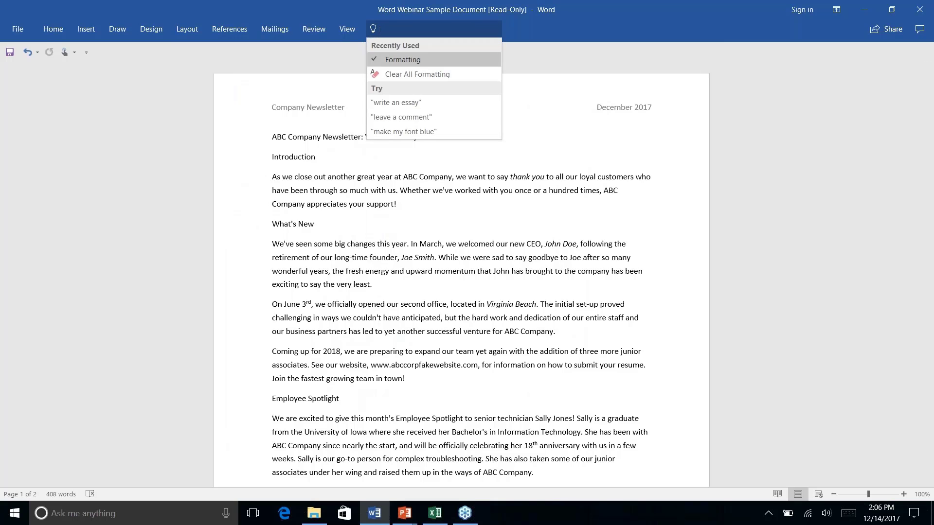
{"action": "key", "text": "Escape"}
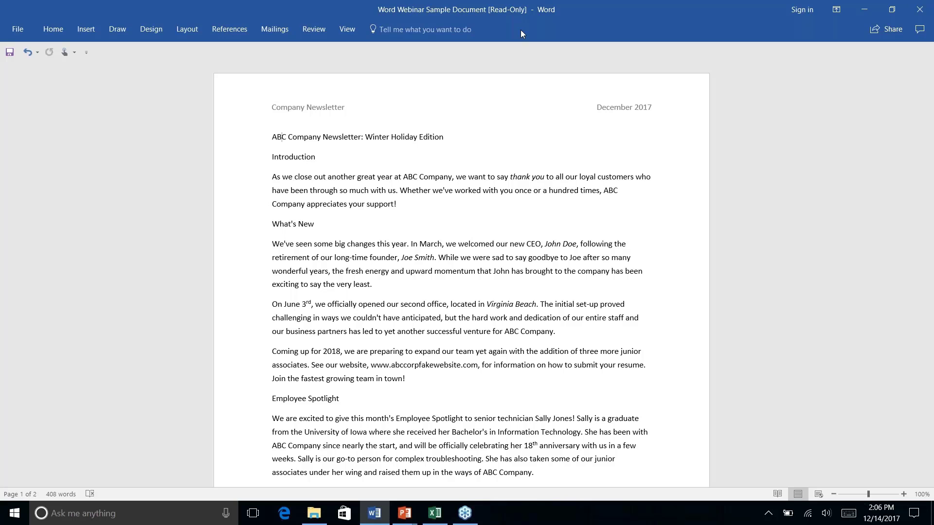
{"action": "left_click", "coordinate": [437, 31]}
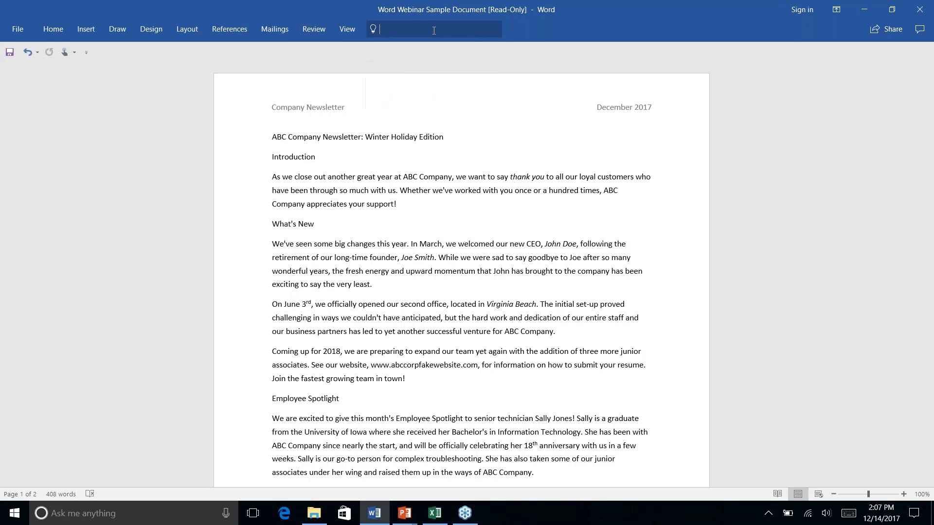
{"action": "left_click", "coordinate": [539, 23]}
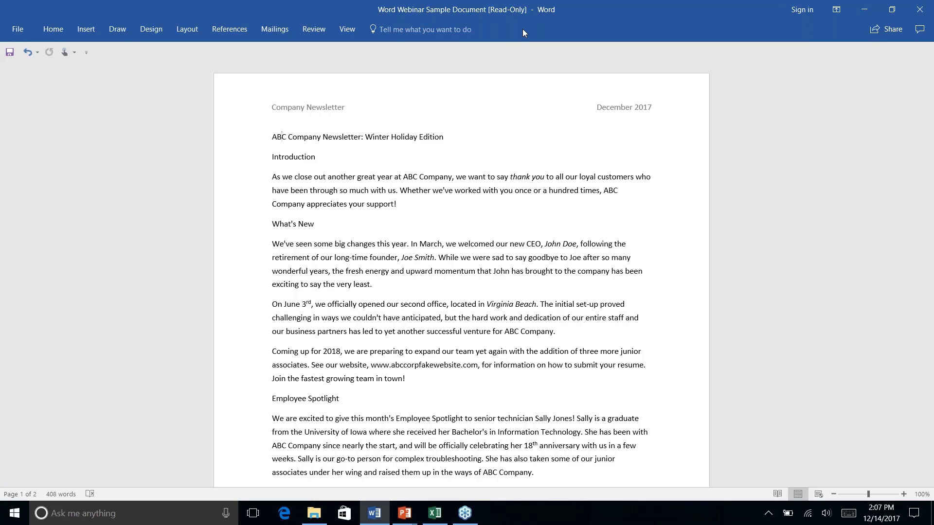
- Look up "add link" in the Tell Me search, open Add a Hyperlink, and close it without inserting a link
{"action": "key", "text": "alt+q"}
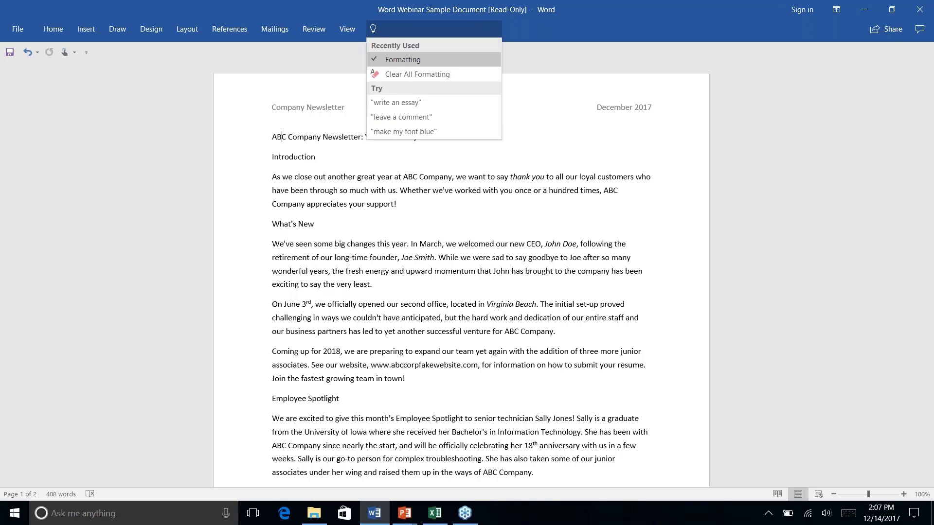
{"action": "type", "text": "add link"}
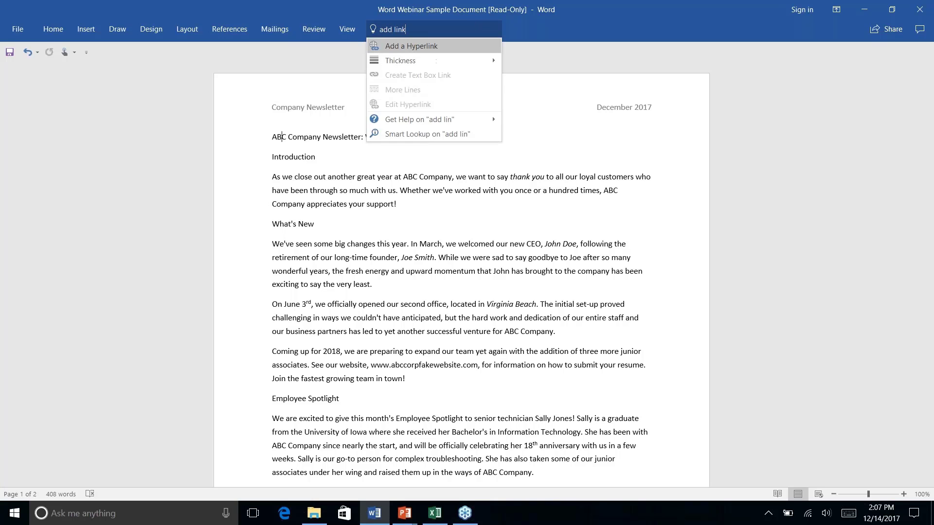
{"action": "left_click", "coordinate": [459, 46]}
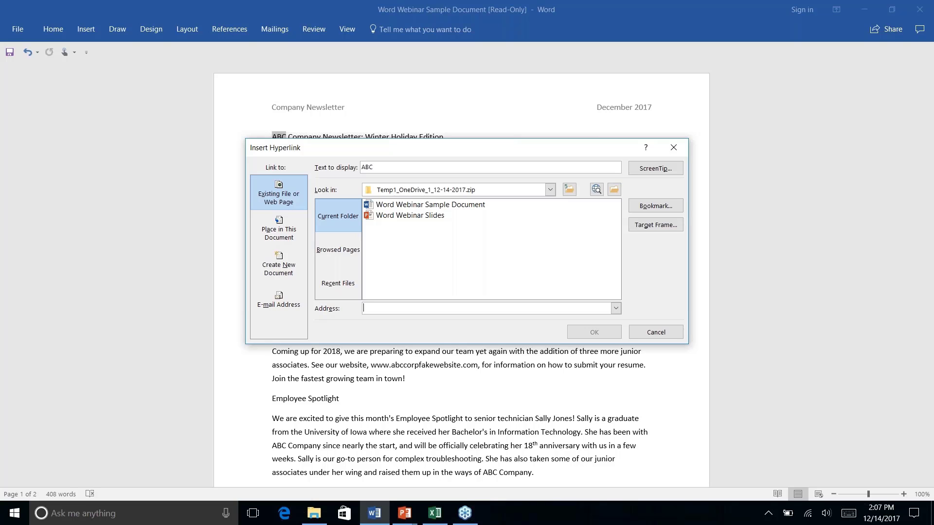
{"action": "left_click", "coordinate": [673, 146]}
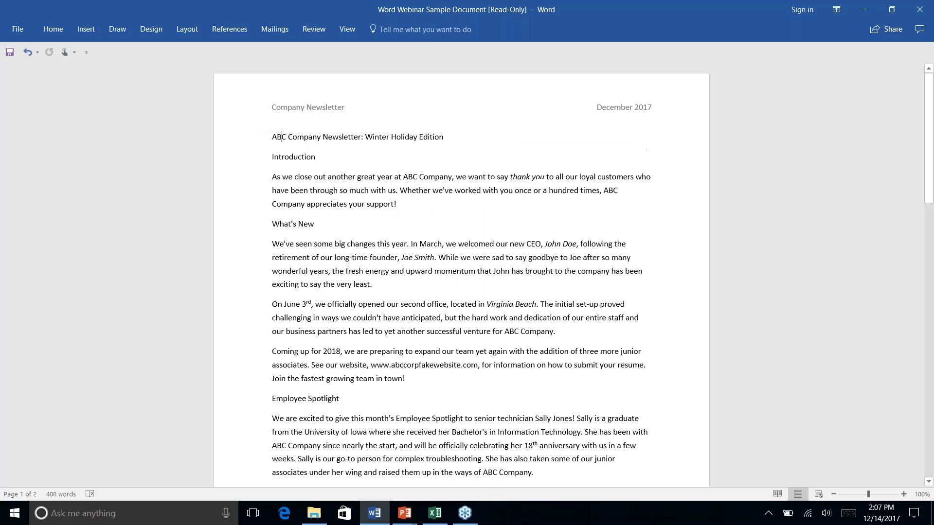
- Look at the Tell Me search and the Home commands, switch briefly to the PowerPoint slide show, and return to the Word document
{"action": "left_click", "coordinate": [427, 34]}
{"action": "left_click", "coordinate": [655, 54]}
{"action": "left_click", "coordinate": [52, 34]}
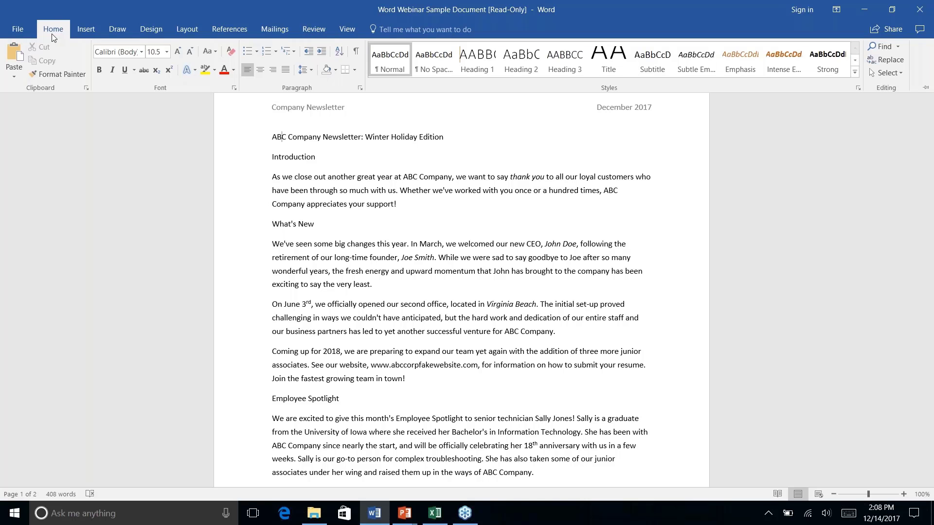
{"action": "key", "text": "alt+Tab"}
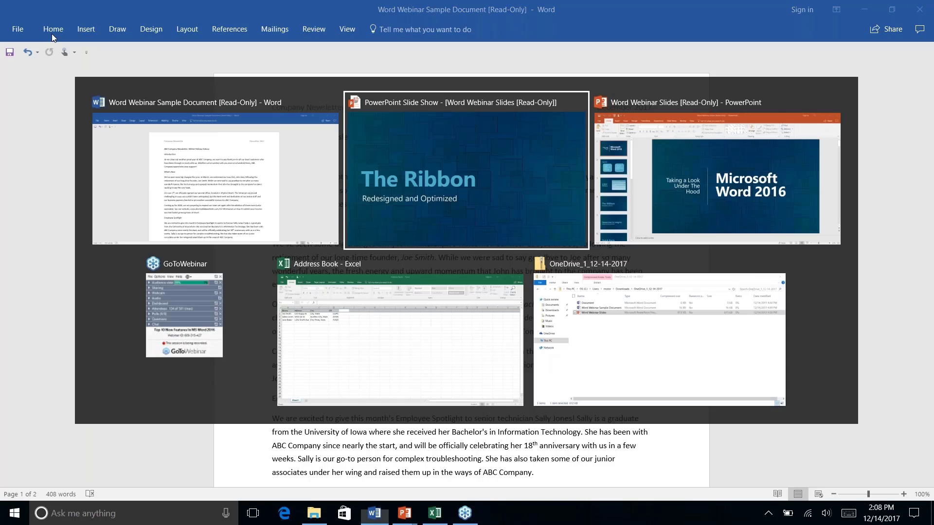
{"action": "key", "text": "alt+Tab"}
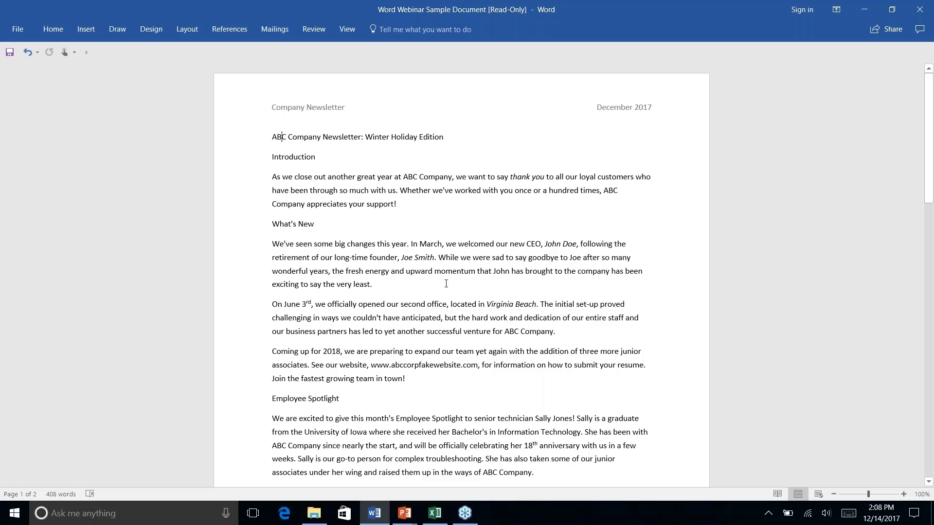
- Review the newsletter's sections across both pages and place the cursor after the Windows 3.0 sentence under History Lesson
{"action": "scroll", "coordinate": [436, 317], "scroll_direction": "down", "scroll_amount": 15}
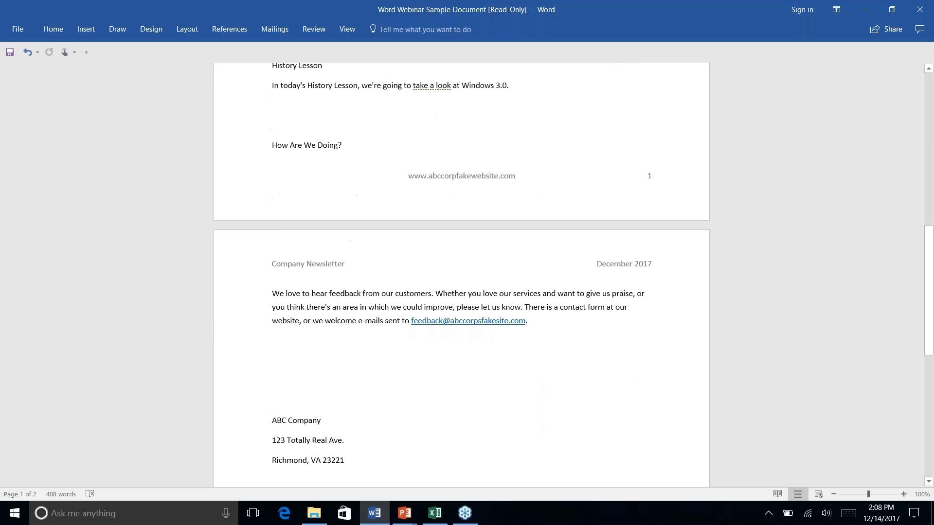
{"action": "scroll", "coordinate": [342, 124], "scroll_direction": "up", "scroll_amount": 15}
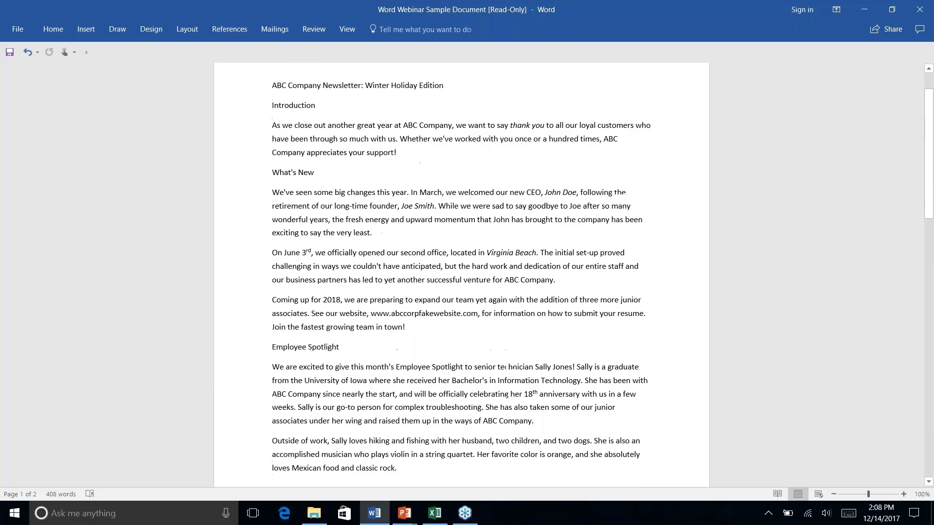
{"action": "scroll", "coordinate": [461, 275], "scroll_direction": "down", "scroll_amount": 1}
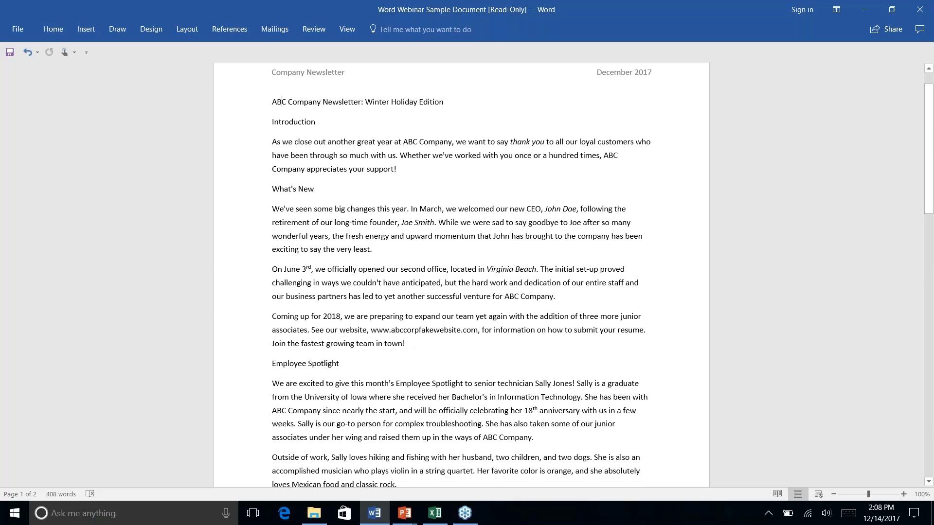
{"action": "scroll", "coordinate": [461, 321], "scroll_direction": "down", "scroll_amount": 10}
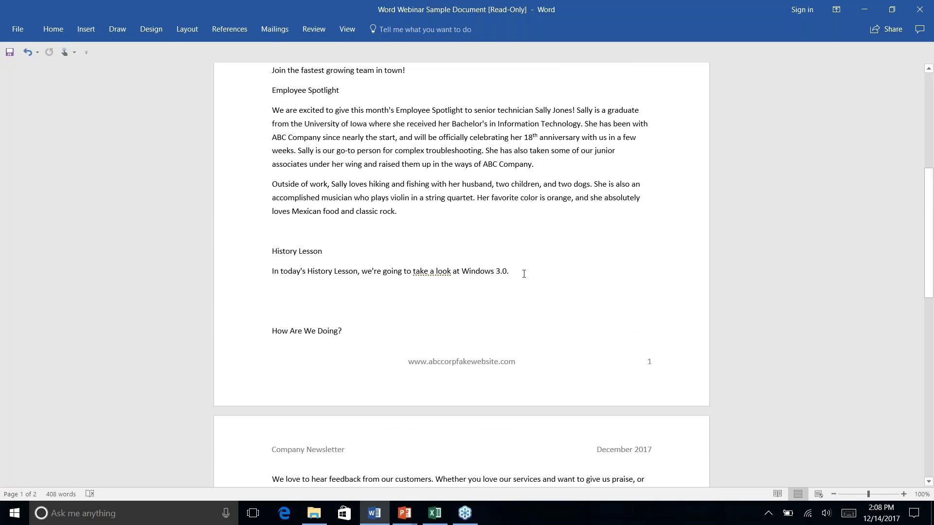
{"action": "left_click", "coordinate": [520, 275]}
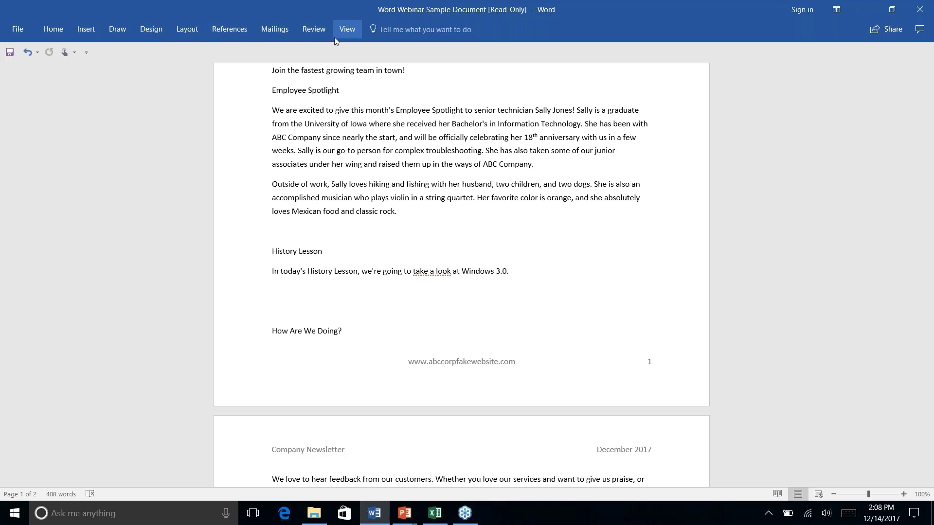
{"action": "scroll", "coordinate": [532, 290], "scroll_direction": "down", "scroll_amount": 5}
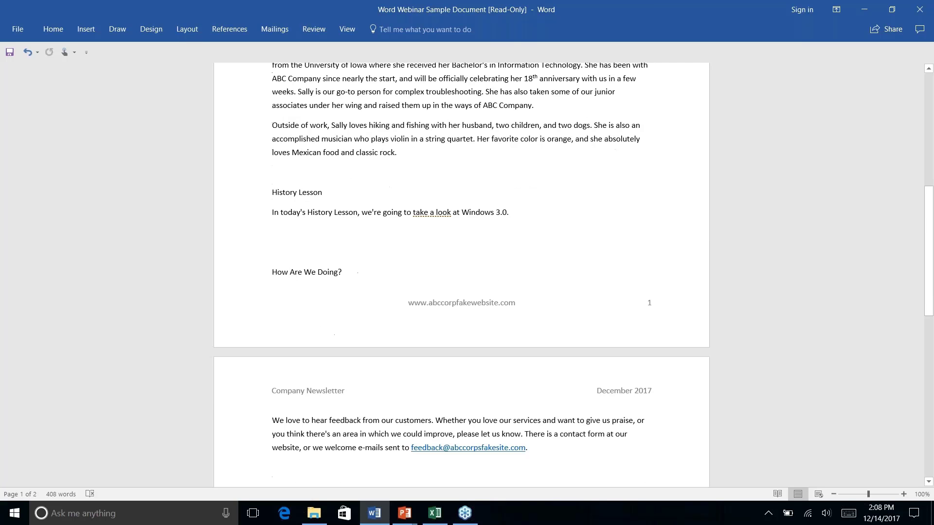
{"action": "scroll", "coordinate": [532, 290], "scroll_direction": "up", "scroll_amount": 7}
{"action": "scroll", "coordinate": [461, 273], "scroll_direction": "up", "scroll_amount": 5}
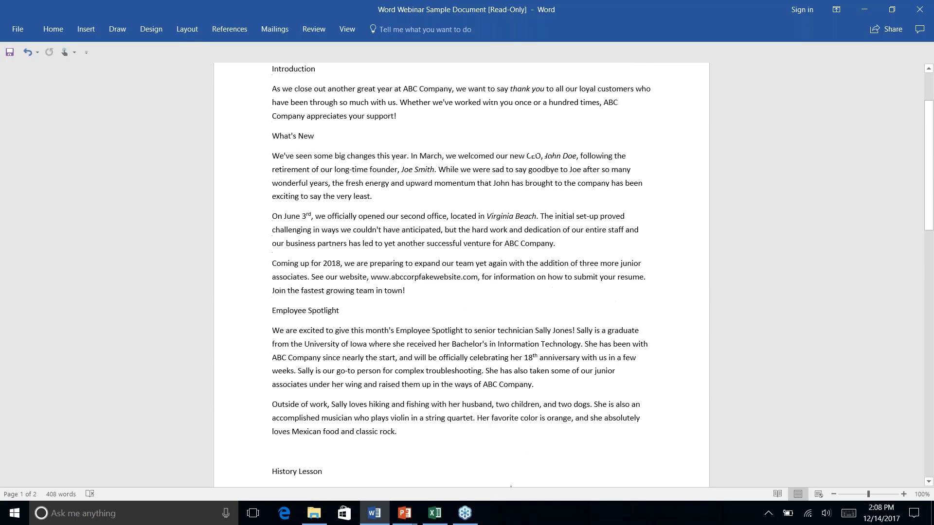
{"action": "scroll", "coordinate": [461, 273], "scroll_direction": "down", "scroll_amount": 6}
{"action": "scroll", "coordinate": [443, 358], "scroll_direction": "down", "scroll_amount": 3}
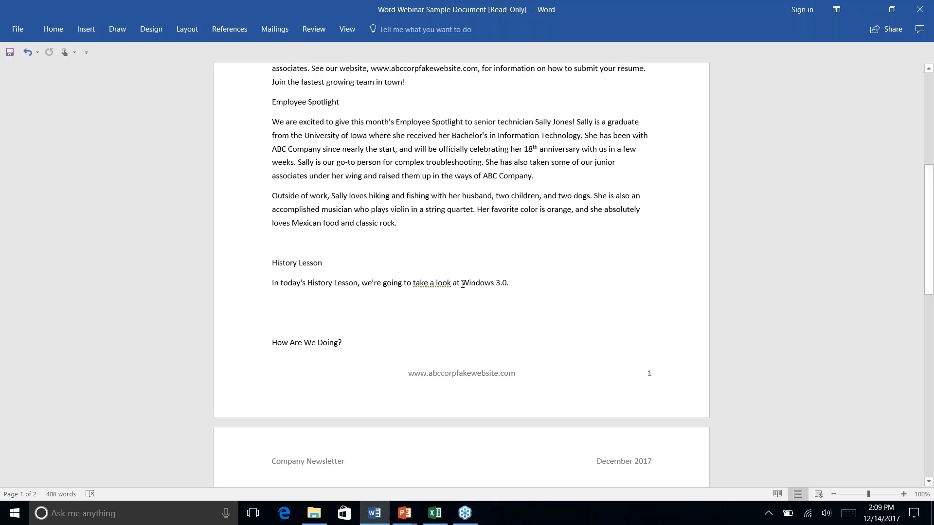
- Run Smart Lookup on "Windows 3.0." in the History Lesson sentence
{"action": "left_click_drag", "start_coordinate": [462, 283], "coordinate": [510, 281]}
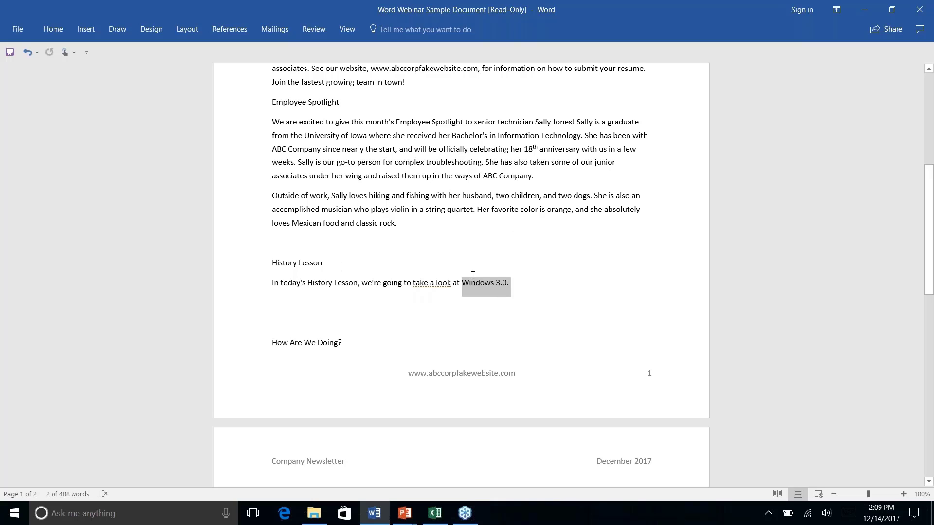
{"action": "right_click", "coordinate": [508, 285]}
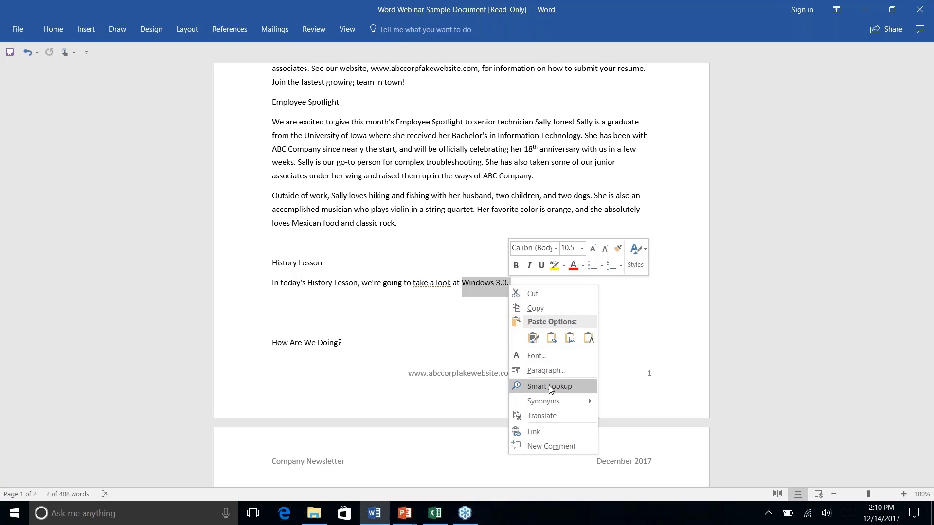
{"action": "left_click", "coordinate": [538, 389]}
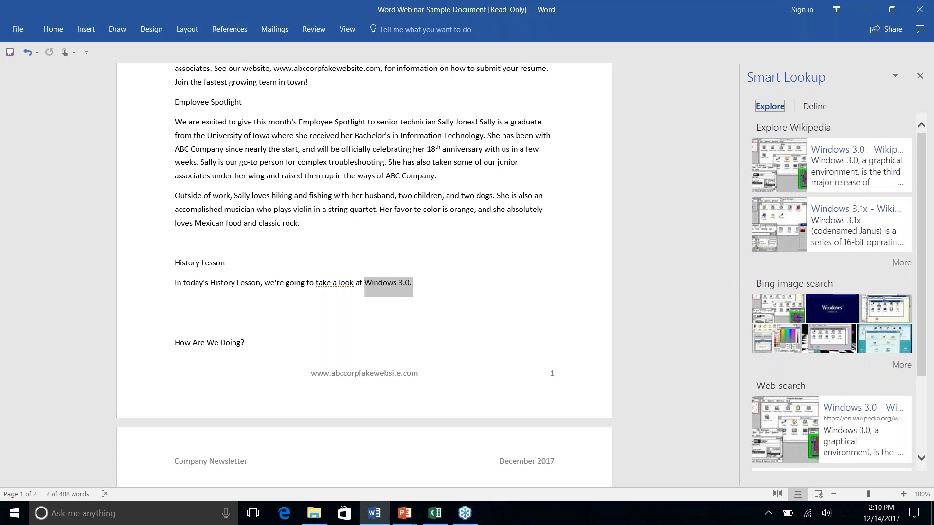
- Examine the Wikipedia, Bing image and web search results that Smart Lookup offers for Windows 3.0
{"action": "scroll", "coordinate": [861, 275], "scroll_direction": "down", "scroll_amount": 3}
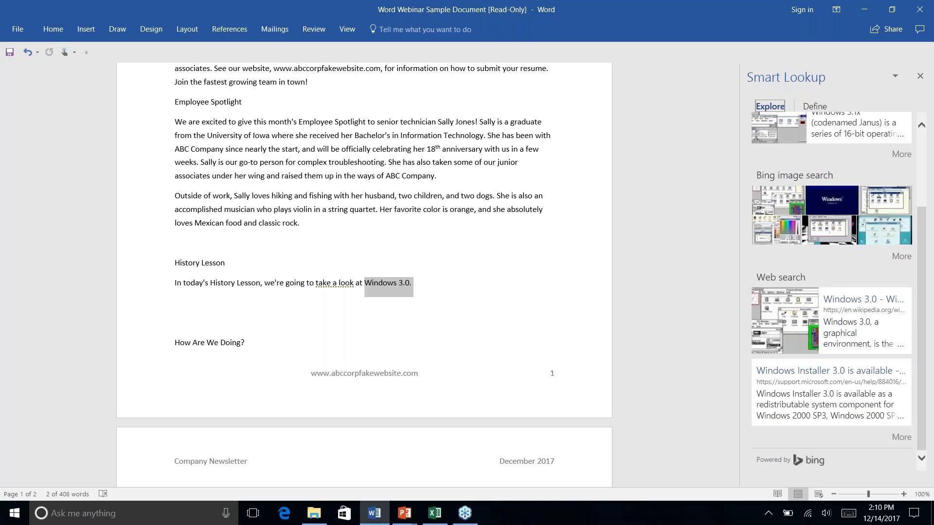
{"action": "scroll", "coordinate": [857, 215], "scroll_direction": "up", "scroll_amount": 3}
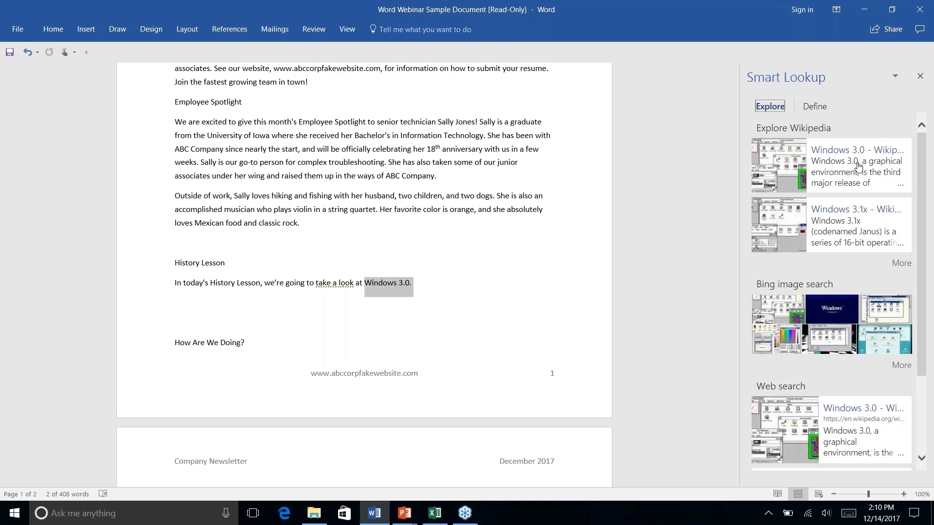
{"action": "scroll", "coordinate": [861, 167], "scroll_direction": "down", "scroll_amount": 1}
{"action": "scroll", "coordinate": [832, 292], "scroll_direction": "down", "scroll_amount": 3}
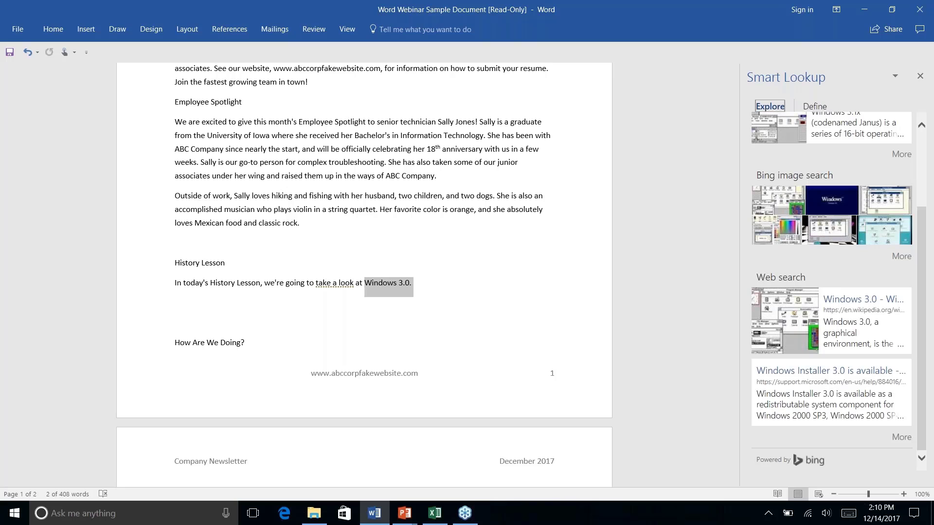
{"action": "scroll", "coordinate": [831, 292], "scroll_direction": "up", "scroll_amount": 4}
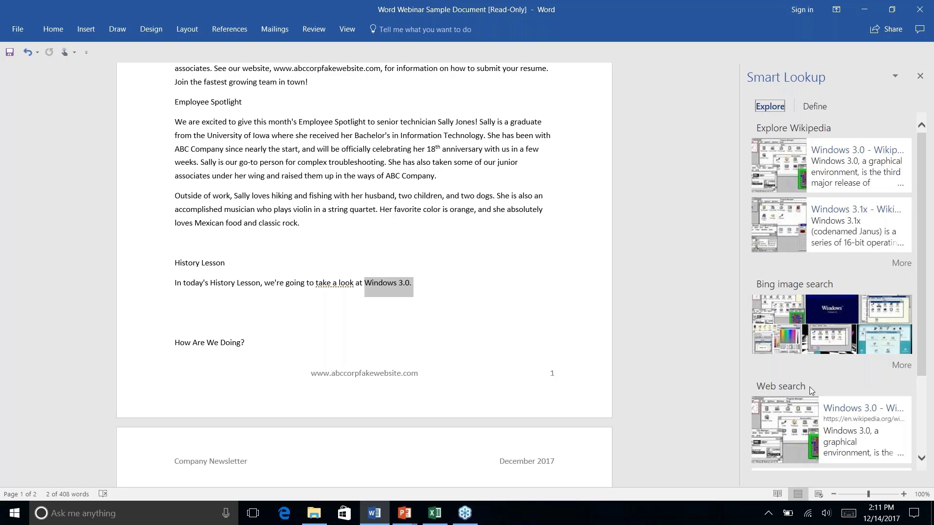
{"action": "scroll", "coordinate": [833, 415], "scroll_direction": "down", "scroll_amount": 3}
{"action": "scroll", "coordinate": [833, 414], "scroll_direction": "up", "scroll_amount": 3}
- Open the Windows 3.0 Wikipedia article from the lookup results, close the browser window, and close Smart Lookup
{"action": "left_click", "coordinate": [847, 153]}
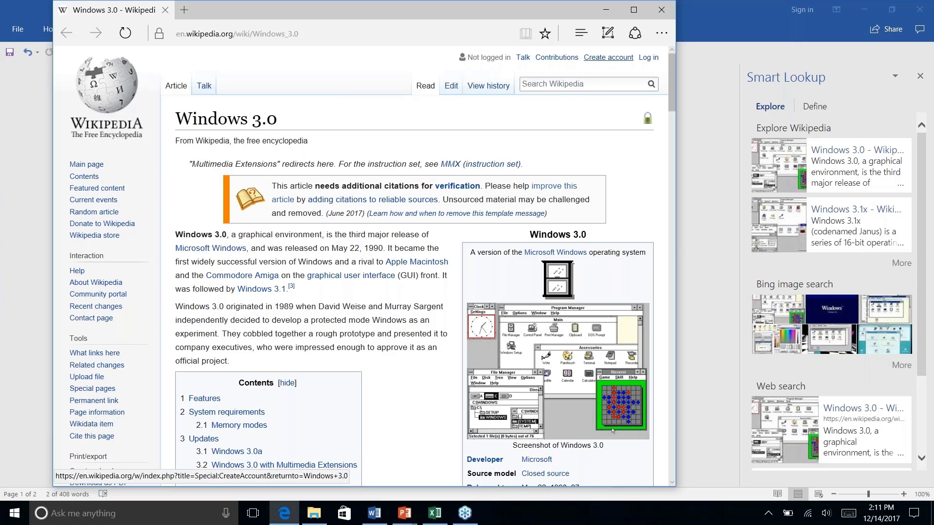
{"action": "left_click", "coordinate": [660, 10]}
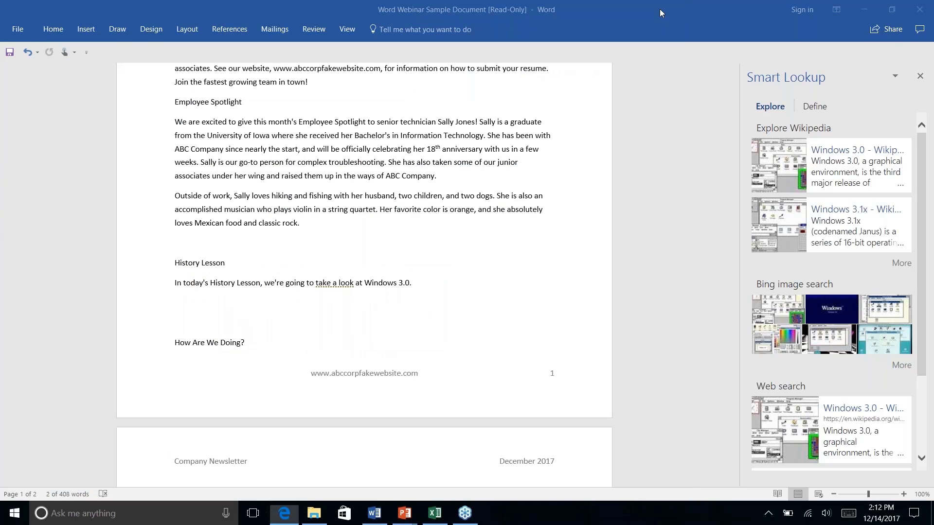
{"action": "left_click", "coordinate": [421, 284]}
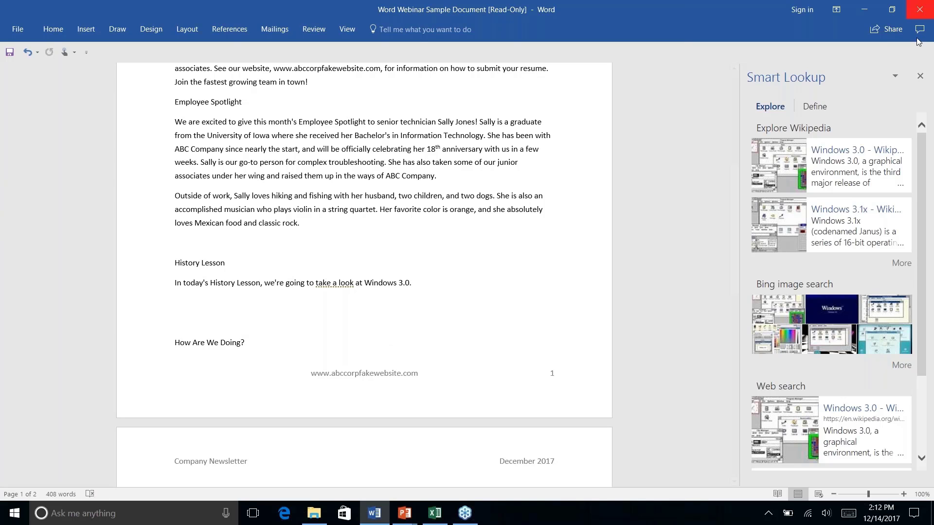
{"action": "left_click", "coordinate": [919, 77]}
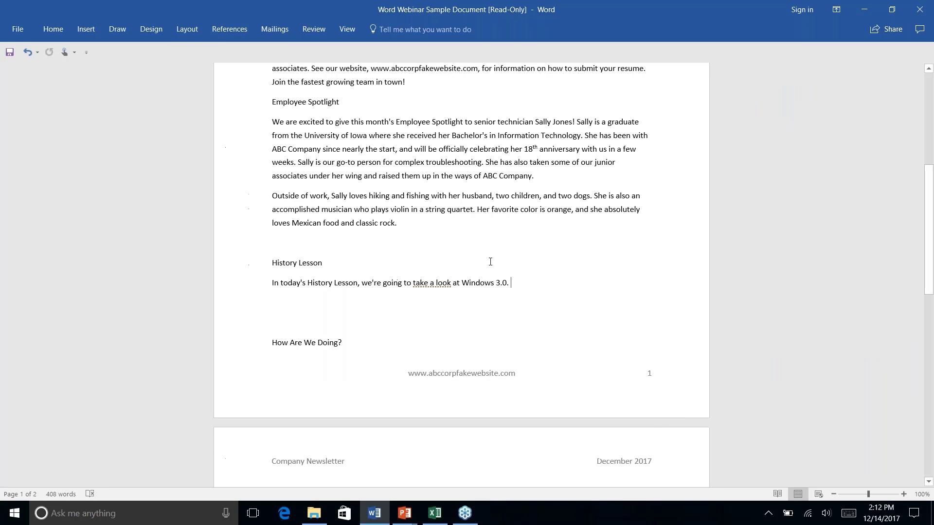
- View the available citation styles among the References commands
{"action": "left_click", "coordinate": [234, 31]}
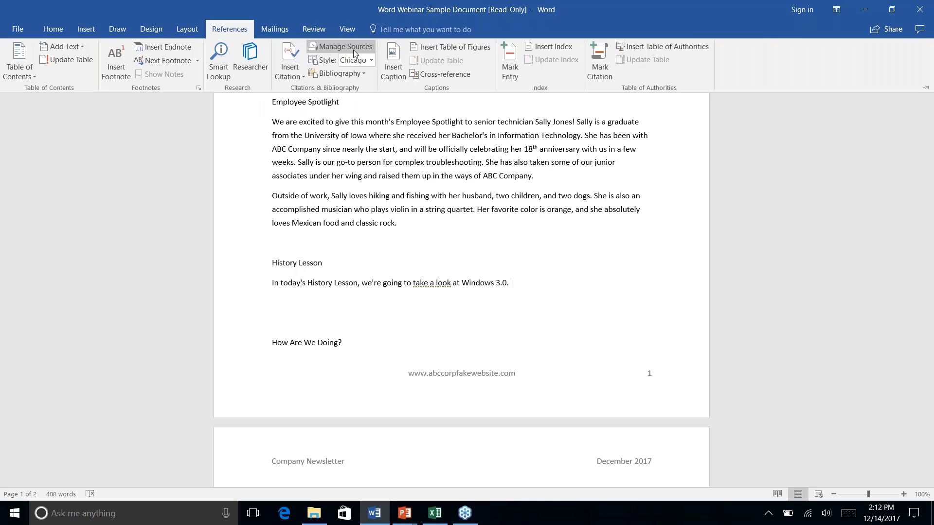
{"action": "left_click", "coordinate": [372, 60]}
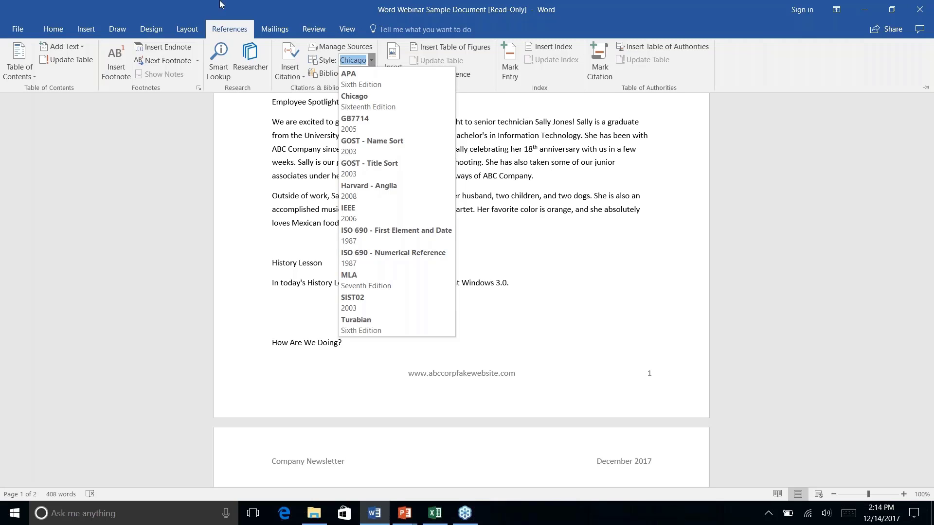
- Open Researcher and search its sources for "windows 3.0"
{"action": "left_click", "coordinate": [253, 66]}
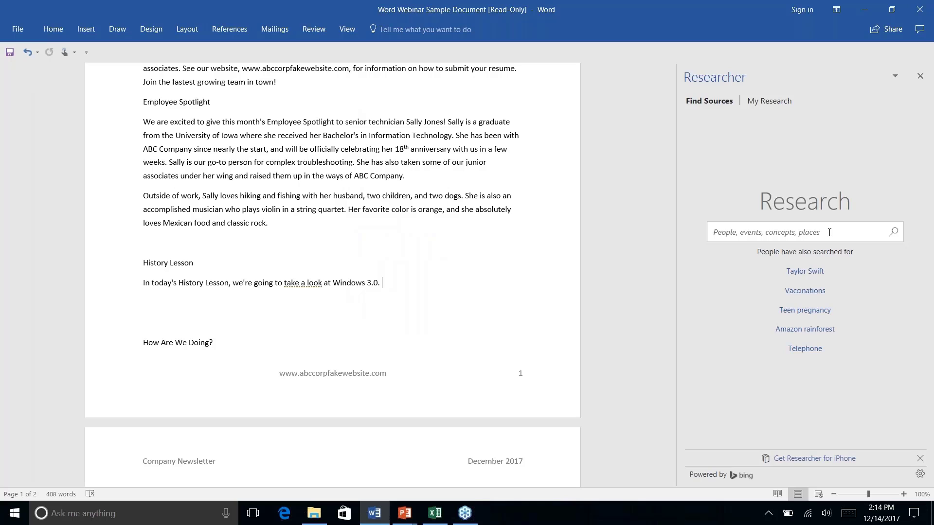
{"action": "left_click", "coordinate": [830, 232]}
{"action": "type", "text": "windows"}
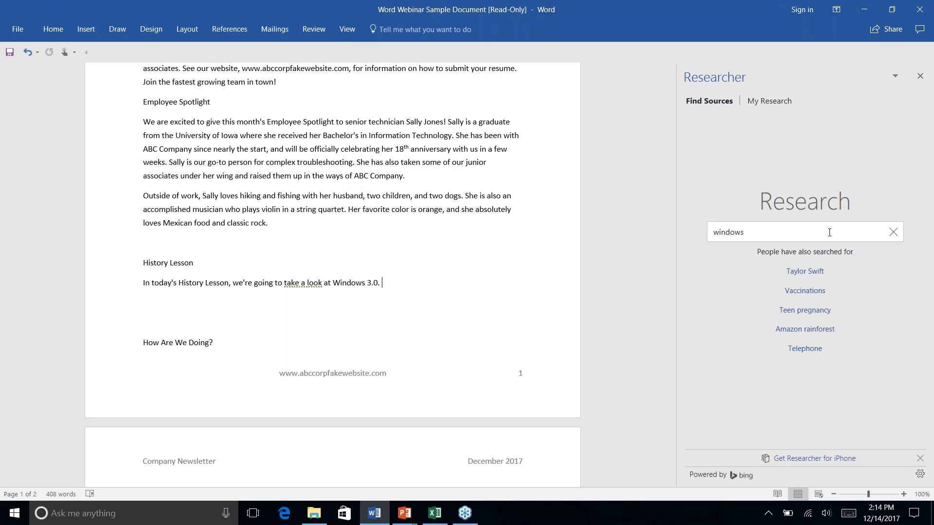
{"action": "type", "text": " 3.0"}
{"action": "key", "text": "Return"}
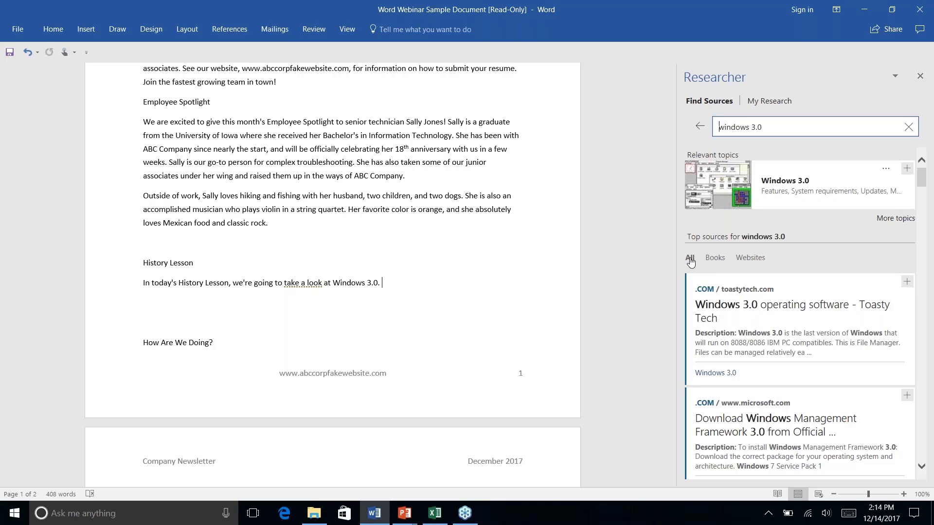
- Browse the book sources and all sources for windows 3.0, and open "Windows 3.0 operating software - Toasty Tech"
{"action": "left_click", "coordinate": [717, 261]}
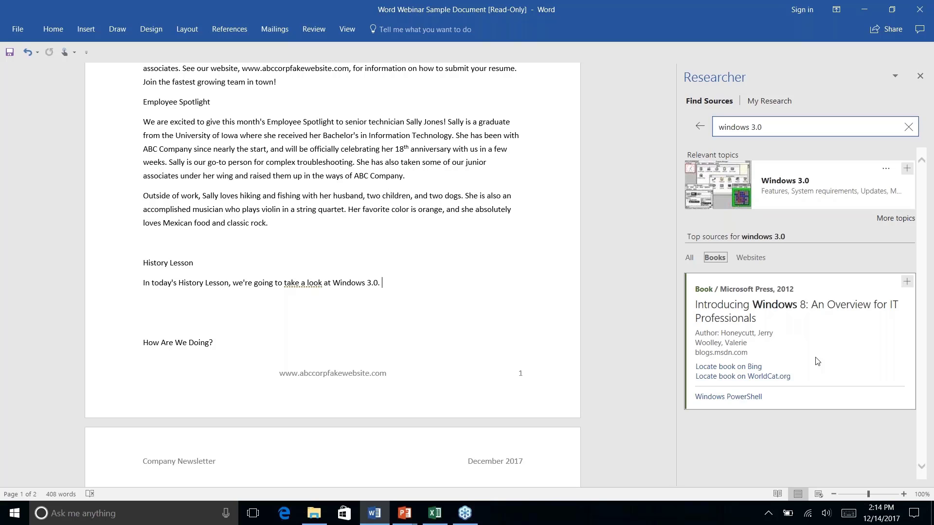
{"action": "left_click", "coordinate": [688, 260]}
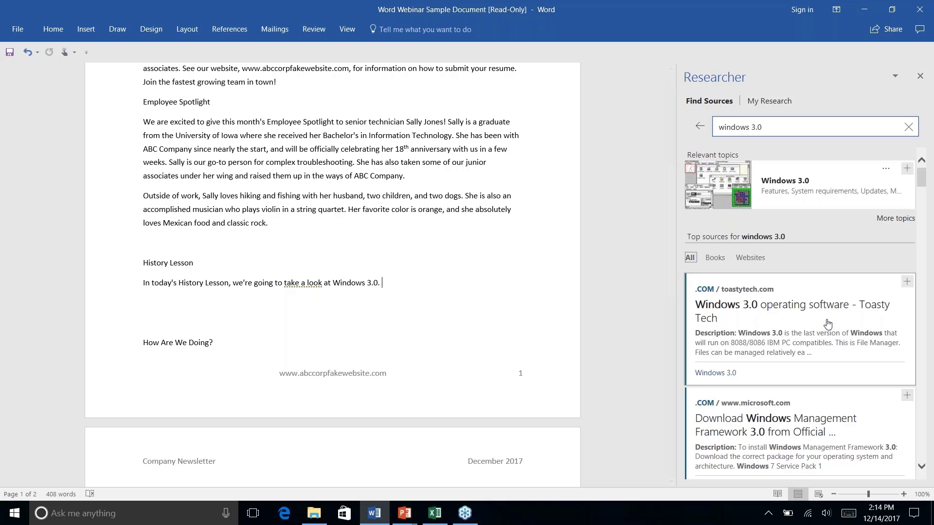
{"action": "scroll", "coordinate": [827, 324], "scroll_direction": "down", "scroll_amount": 5}
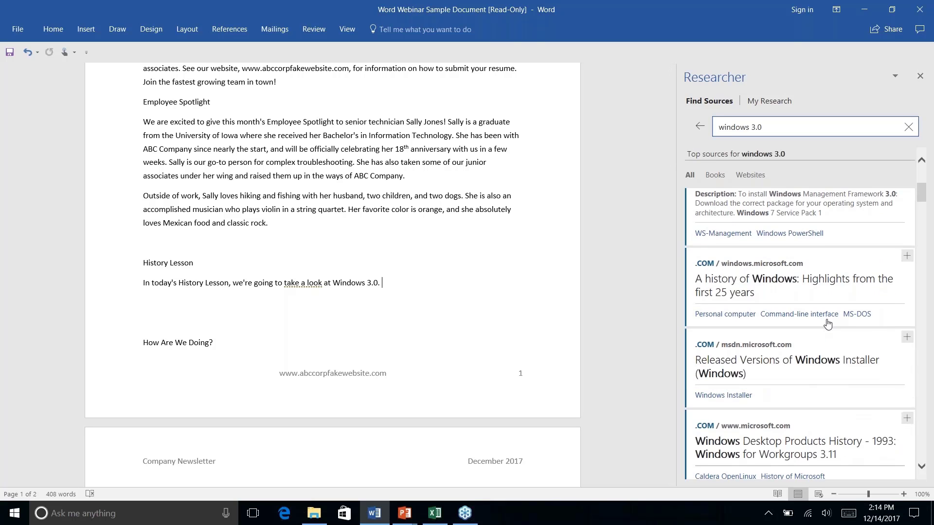
{"action": "scroll", "coordinate": [828, 323], "scroll_direction": "up", "scroll_amount": 3}
{"action": "scroll", "coordinate": [827, 323], "scroll_direction": "down", "scroll_amount": 5}
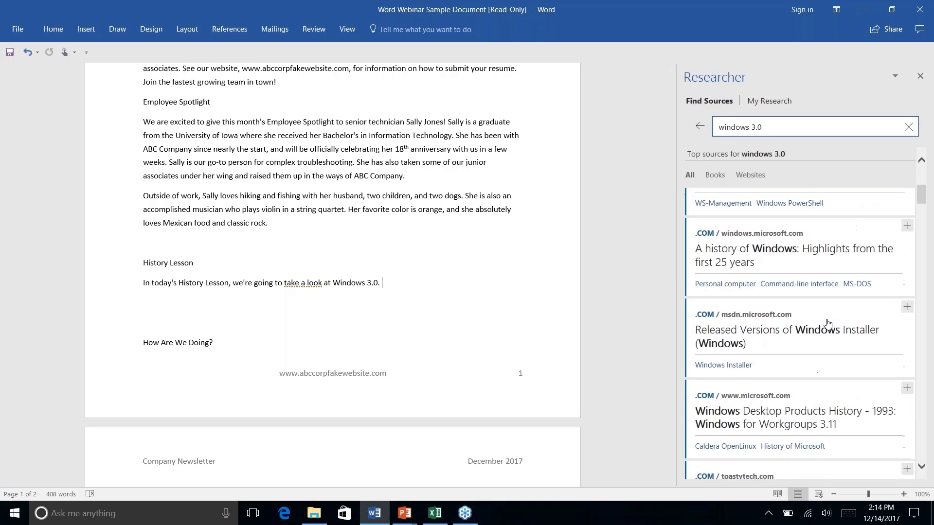
{"action": "scroll", "coordinate": [828, 323], "scroll_direction": "down", "scroll_amount": 8}
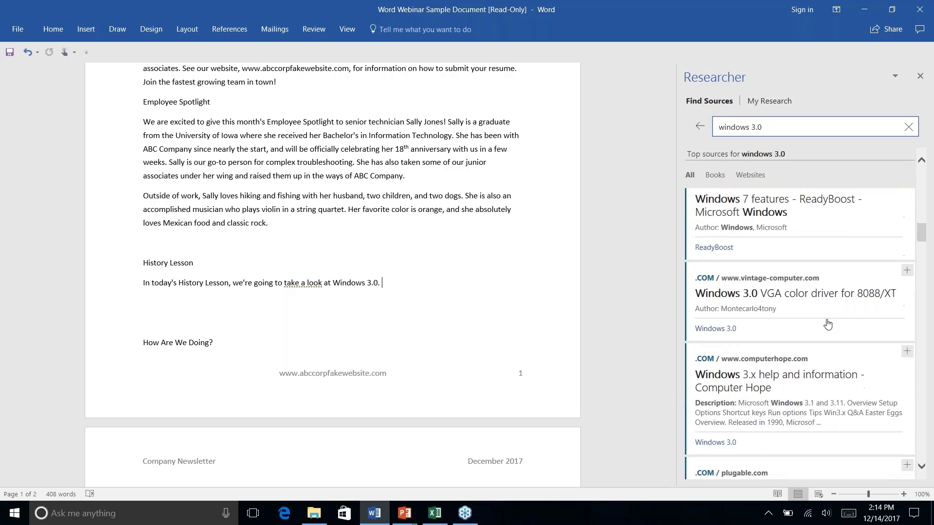
{"action": "scroll", "coordinate": [828, 323], "scroll_direction": "down", "scroll_amount": 5}
{"action": "scroll", "coordinate": [828, 323], "scroll_direction": "up", "scroll_amount": 10}
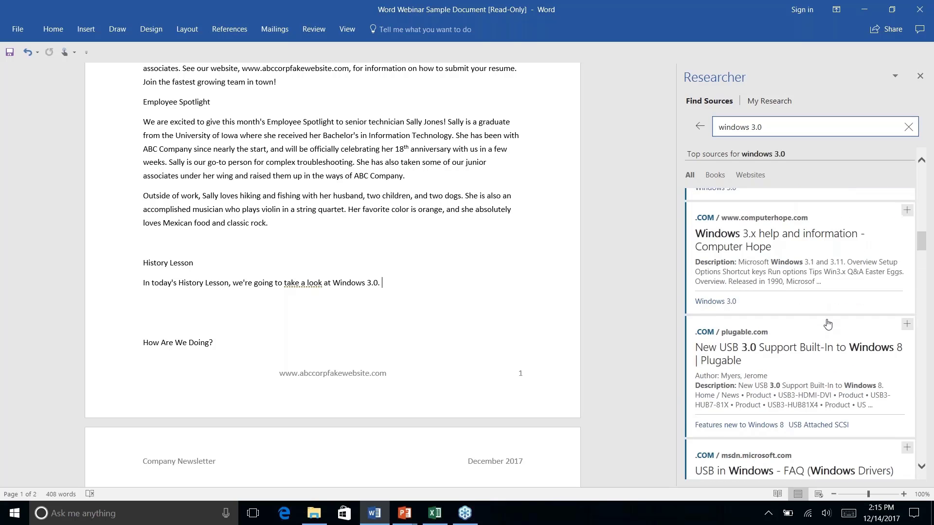
{"action": "scroll", "coordinate": [828, 323], "scroll_direction": "up", "scroll_amount": 4}
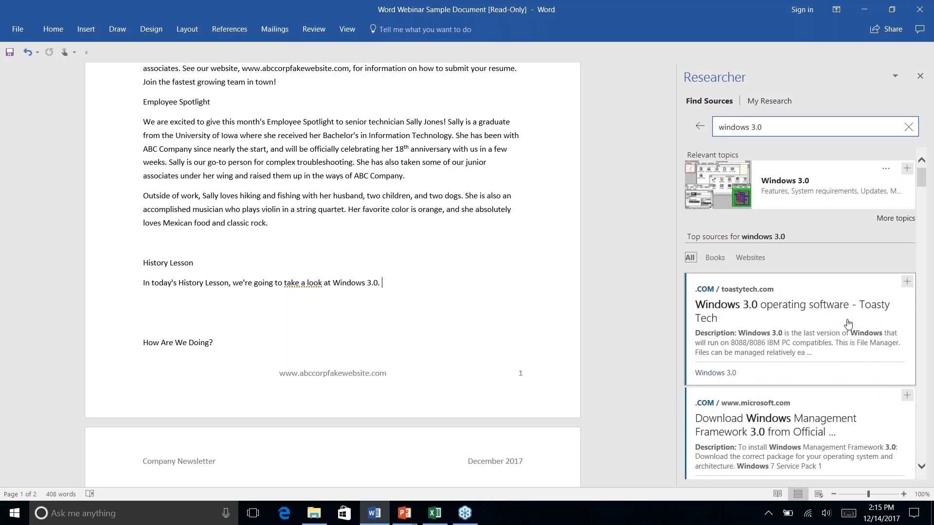
{"action": "left_click", "coordinate": [811, 316]}
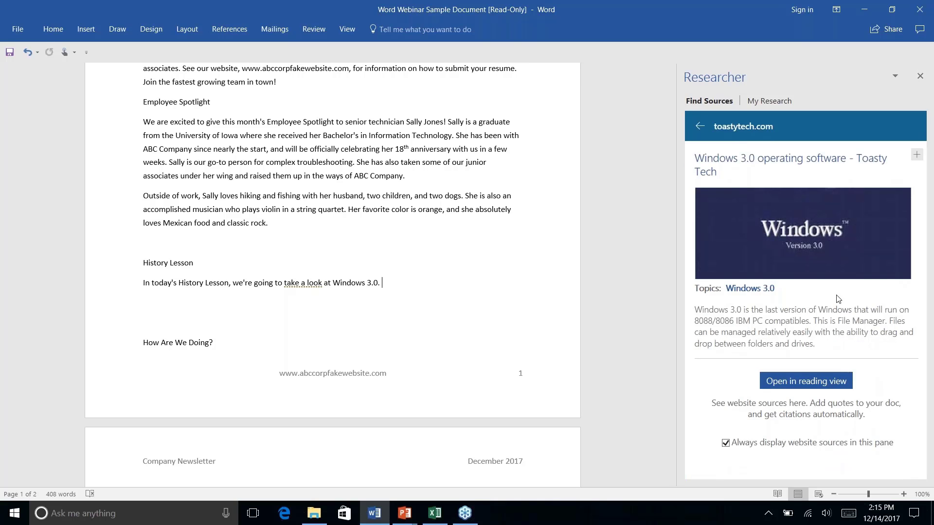
- Search Researcher for "windows 3.0 history" and open the source "Microsoft Windows 3.0 Is 20 Years Old Today!!! | ITProPortal"
{"action": "left_click", "coordinate": [700, 127]}
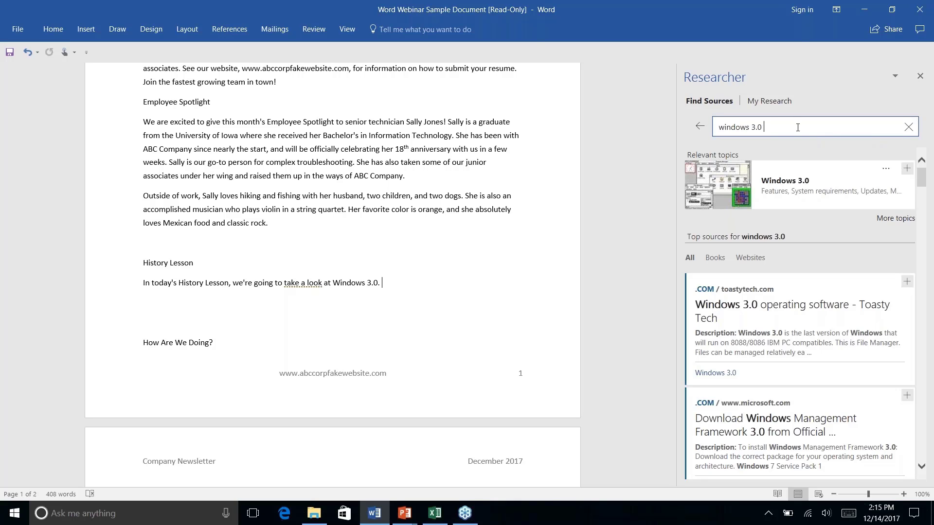
{"action": "type", "text": "story"}
{"action": "key", "text": "Return"}
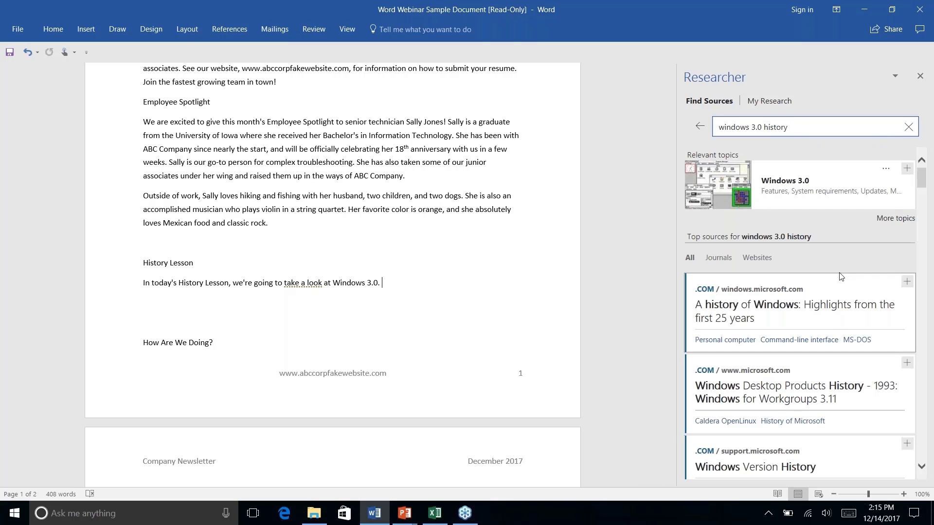
{"action": "scroll", "coordinate": [835, 328], "scroll_direction": "down", "scroll_amount": 3}
{"action": "scroll", "coordinate": [834, 328], "scroll_direction": "down", "scroll_amount": 6}
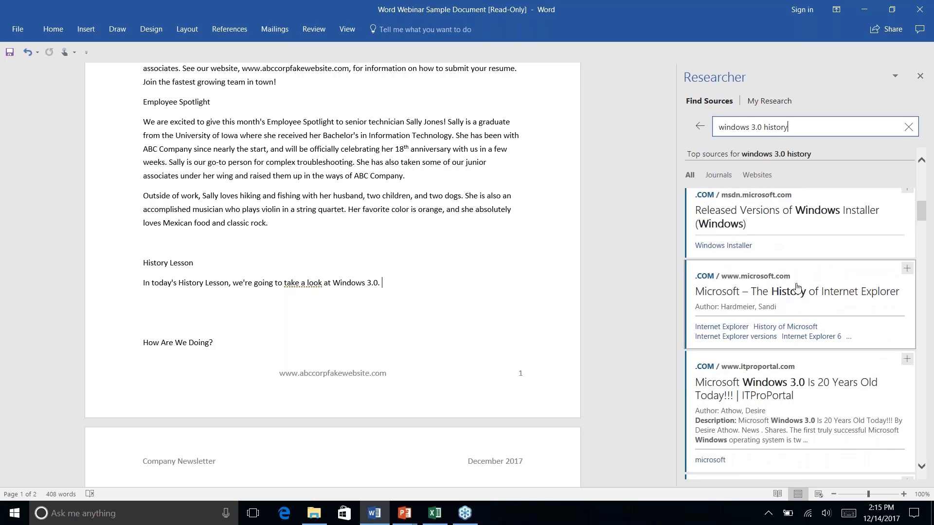
{"action": "left_click", "coordinate": [784, 391]}
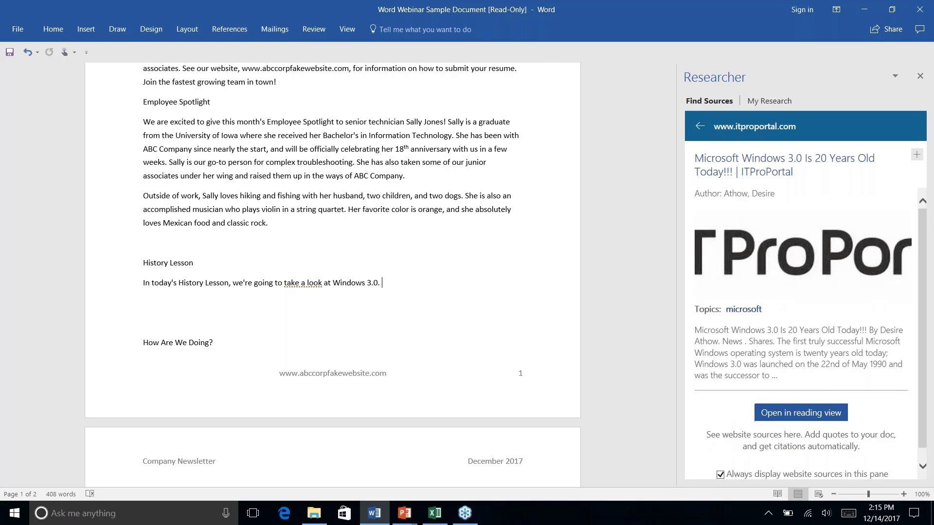
{"action": "scroll", "coordinate": [810, 334], "scroll_direction": "down", "scroll_amount": 1}
{"action": "scroll", "coordinate": [810, 334], "scroll_direction": "up", "scroll_amount": 1}
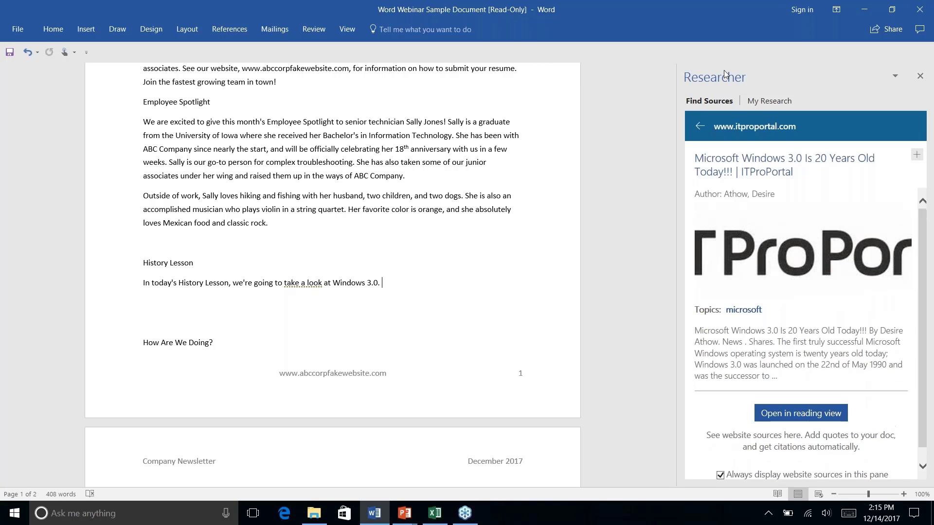
- Open "Windows 3.0 with Multimedia Extensions - Toasty Tech" from the windows 3.0 results and insert its summary paragraph below the History Lesson sentence
{"action": "left_click", "coordinate": [699, 127]}
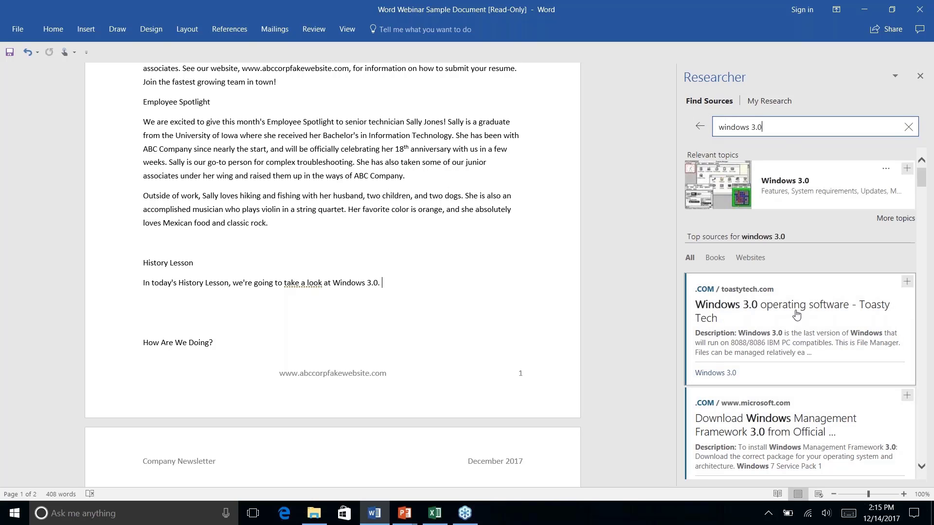
{"action": "scroll", "coordinate": [796, 315], "scroll_direction": "down", "scroll_amount": 7}
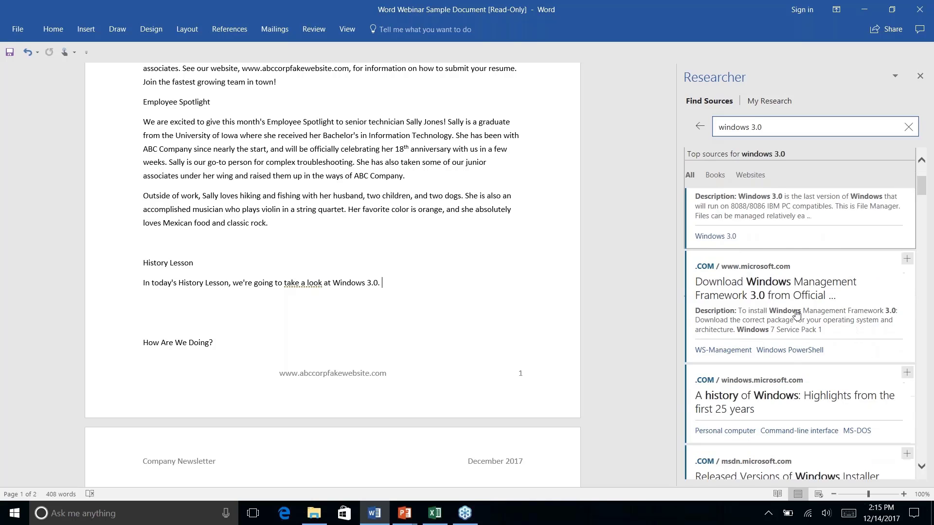
{"action": "scroll", "coordinate": [796, 315], "scroll_direction": "down", "scroll_amount": 5}
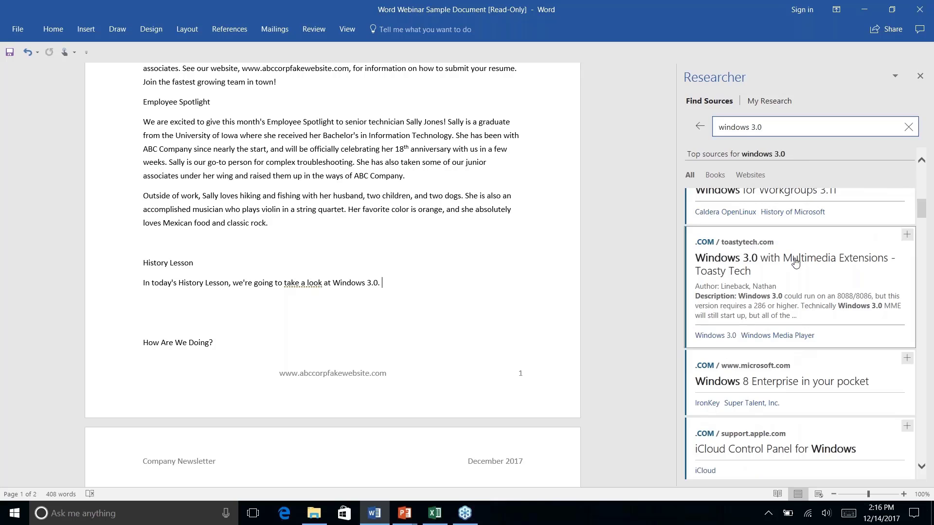
{"action": "left_click", "coordinate": [796, 261]}
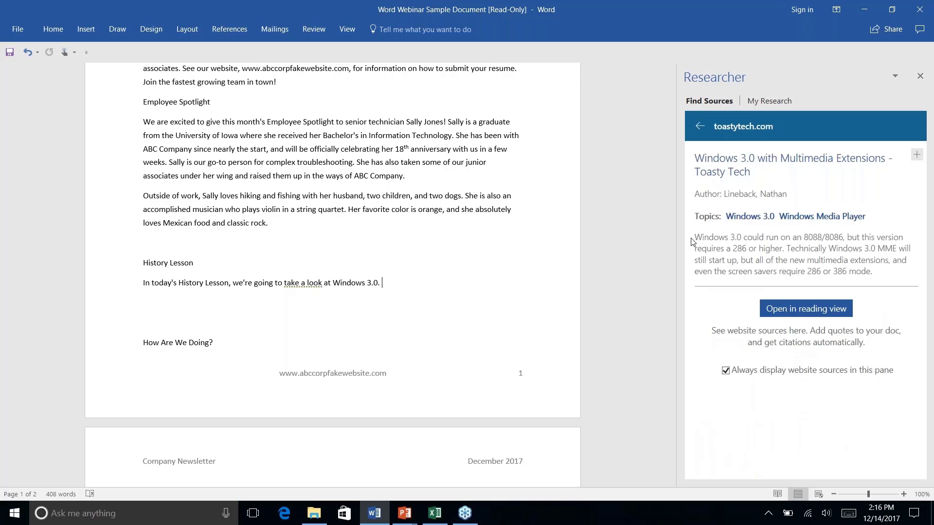
{"action": "left_click_drag", "start_coordinate": [699, 239], "coordinate": [893, 278]}
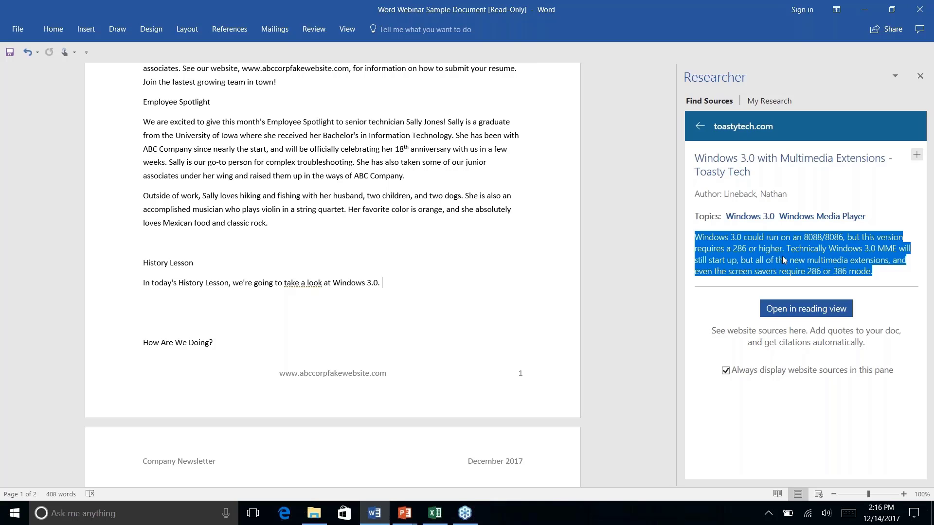
{"action": "left_click_drag", "start_coordinate": [784, 260], "coordinate": [459, 306]}
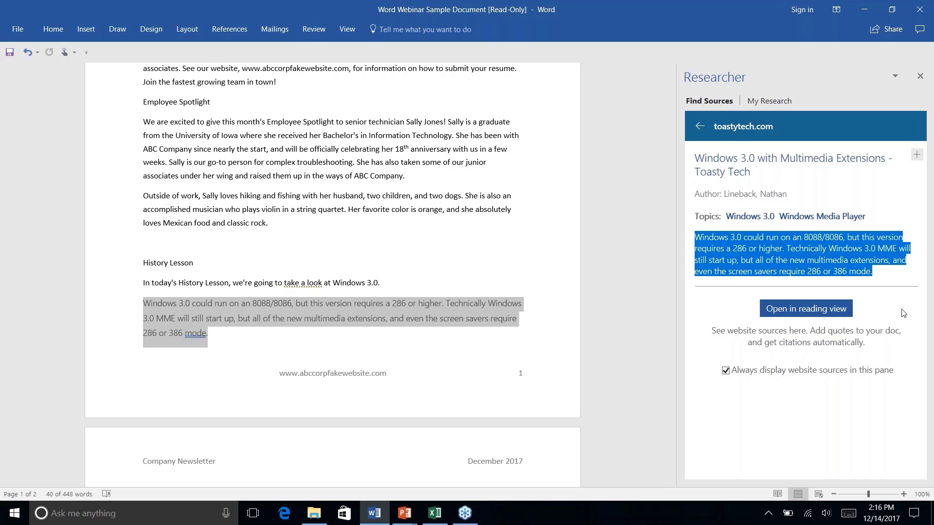
- Read the full Toasty Tech article in reading view and bring up the add options for its 8088/8086 paragraph
{"action": "left_click", "coordinate": [792, 314]}
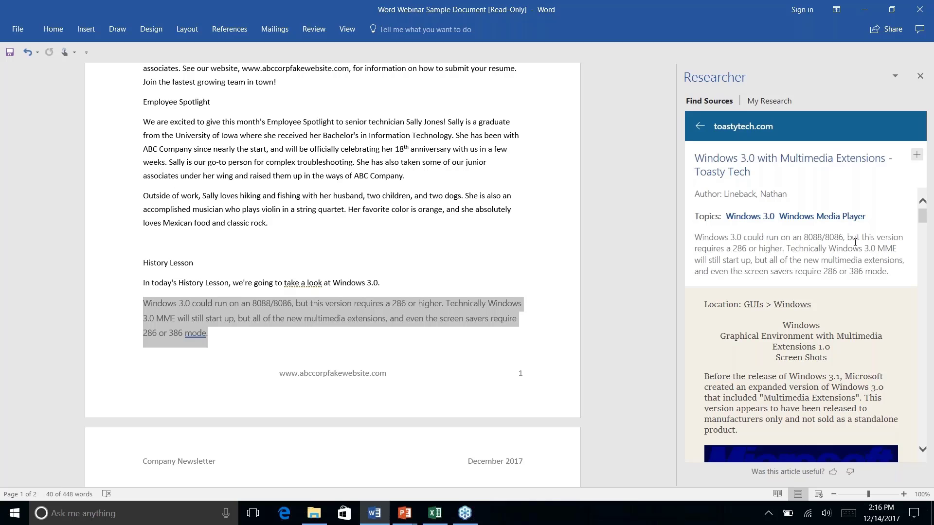
{"action": "scroll", "coordinate": [855, 242], "scroll_direction": "down", "scroll_amount": 10}
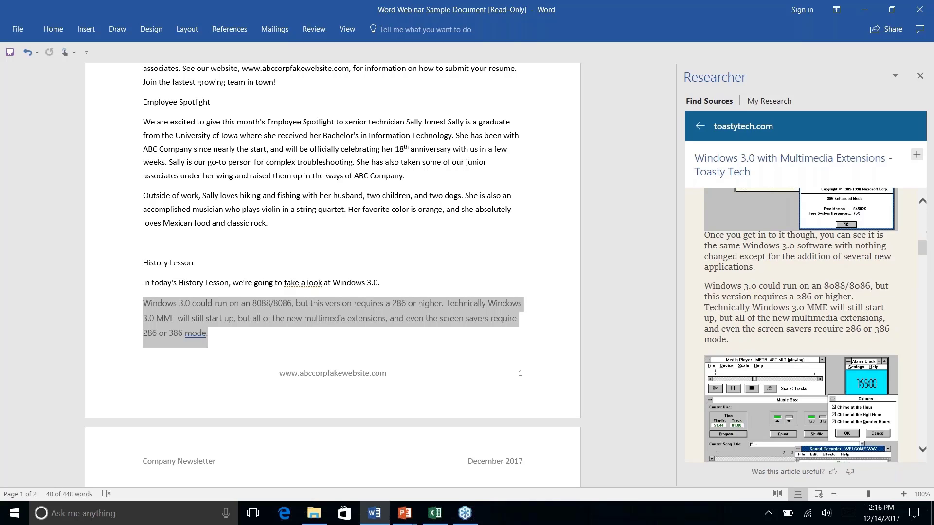
{"action": "scroll", "coordinate": [801, 324], "scroll_direction": "down", "scroll_amount": 2}
{"action": "scroll", "coordinate": [801, 324], "scroll_direction": "up", "scroll_amount": 5}
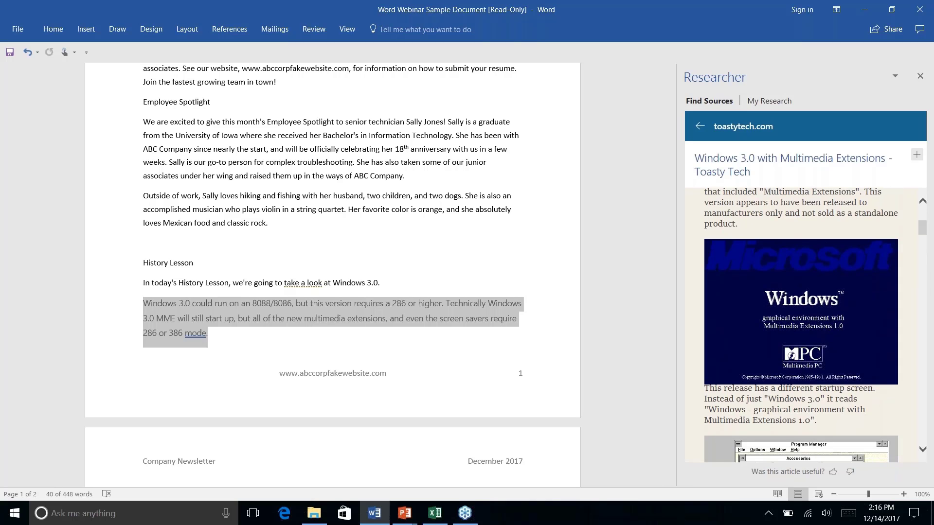
{"action": "scroll", "coordinate": [800, 324], "scroll_direction": "down", "scroll_amount": 8}
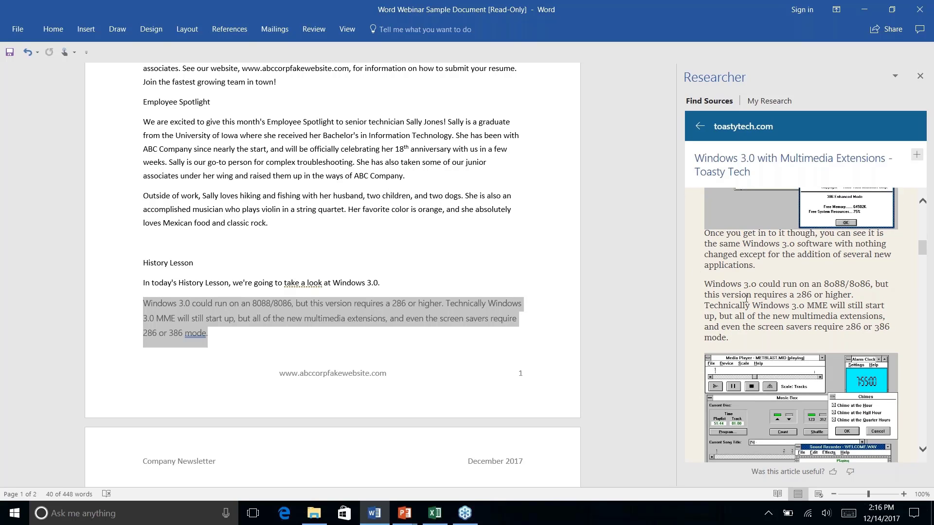
{"action": "left_click_drag", "start_coordinate": [704, 290], "coordinate": [728, 345]}
{"action": "scroll", "coordinate": [801, 325], "scroll_direction": "up", "scroll_amount": 3}
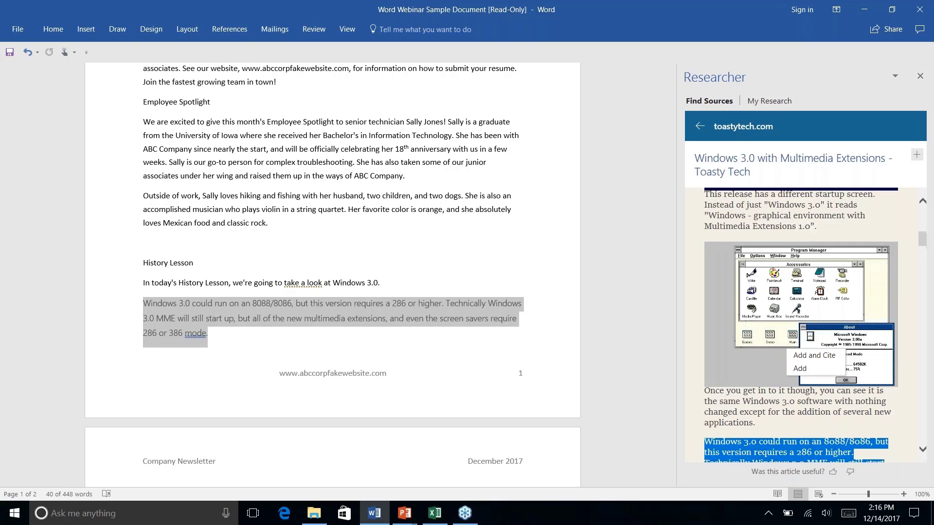
{"action": "scroll", "coordinate": [800, 324], "scroll_direction": "down", "scroll_amount": 5}
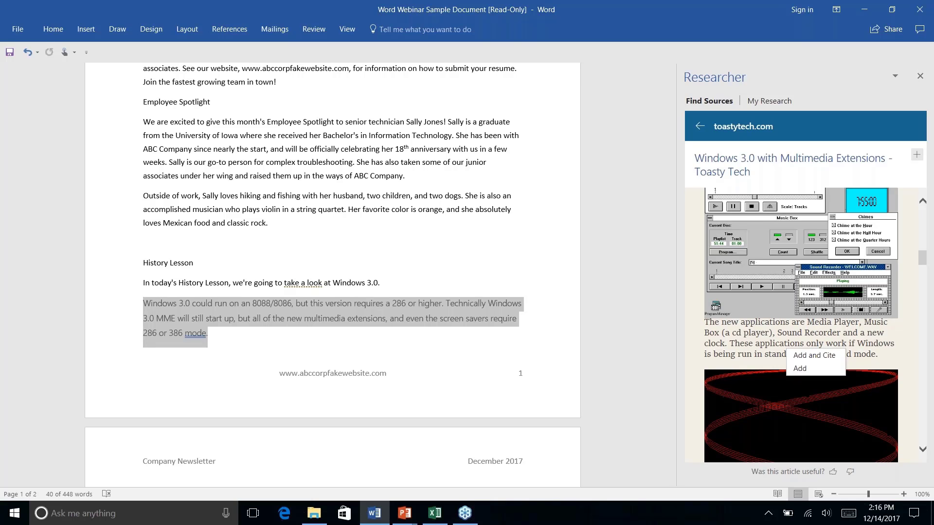
{"action": "scroll", "coordinate": [801, 325], "scroll_direction": "down", "scroll_amount": 3}
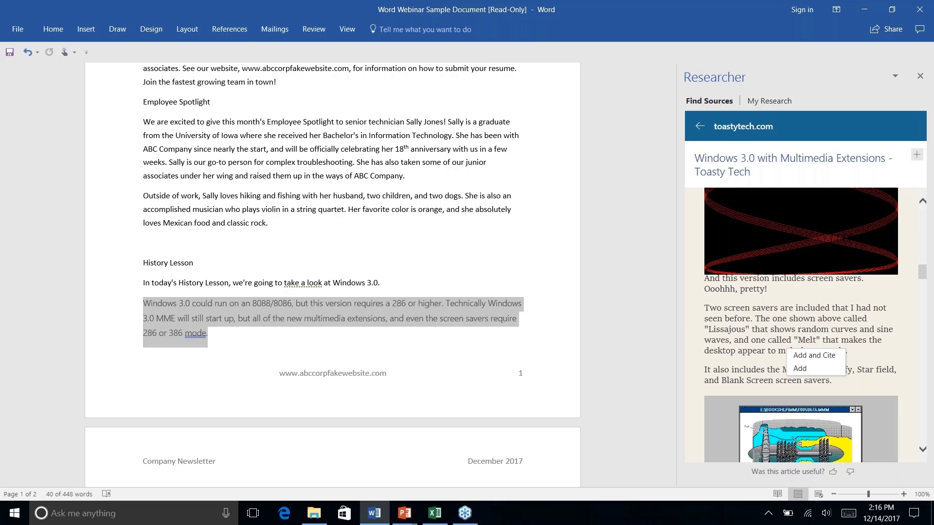
- Add and cite the article's paragraph about the media player playing ".mmm" animation files in the History Lesson section
{"action": "scroll", "coordinate": [732, 315], "scroll_direction": "down", "scroll_amount": 5}
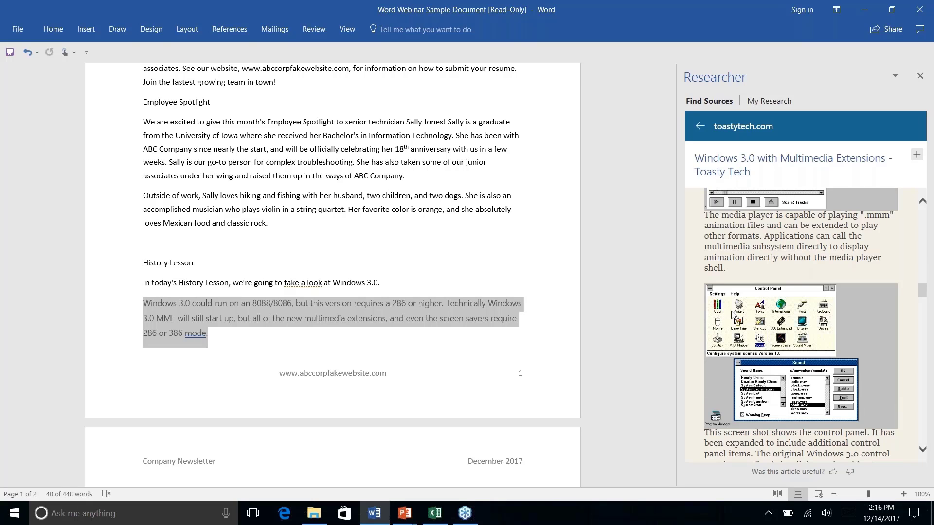
{"action": "scroll", "coordinate": [733, 315], "scroll_direction": "up", "scroll_amount": 1}
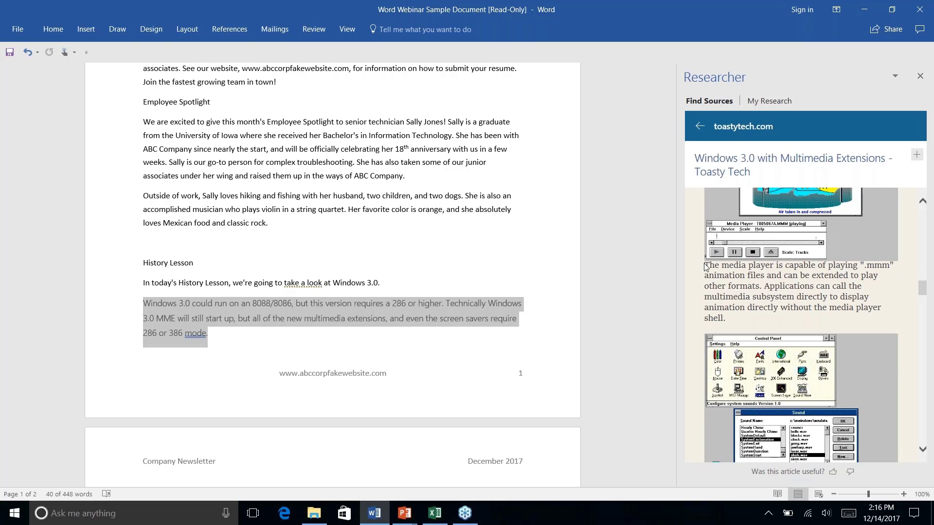
{"action": "left_click_drag", "start_coordinate": [705, 266], "coordinate": [749, 319]}
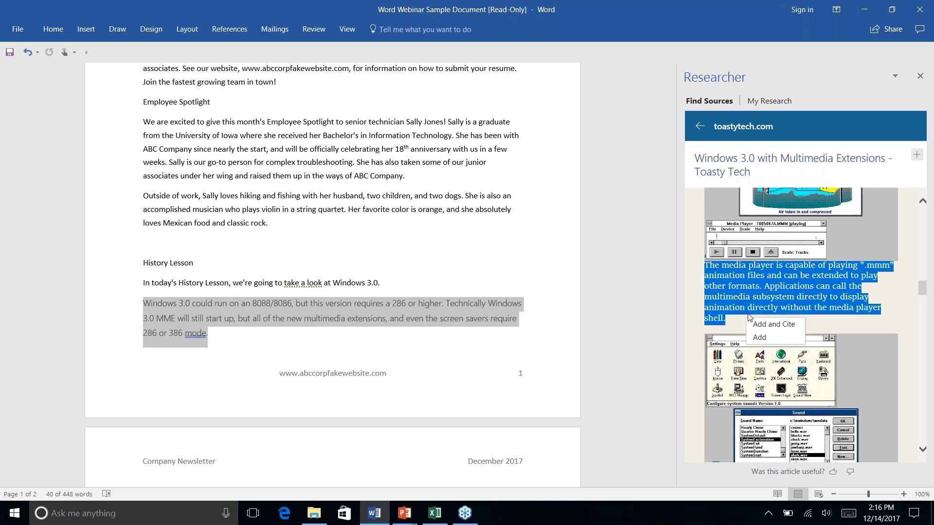
{"action": "left_click", "coordinate": [775, 325]}
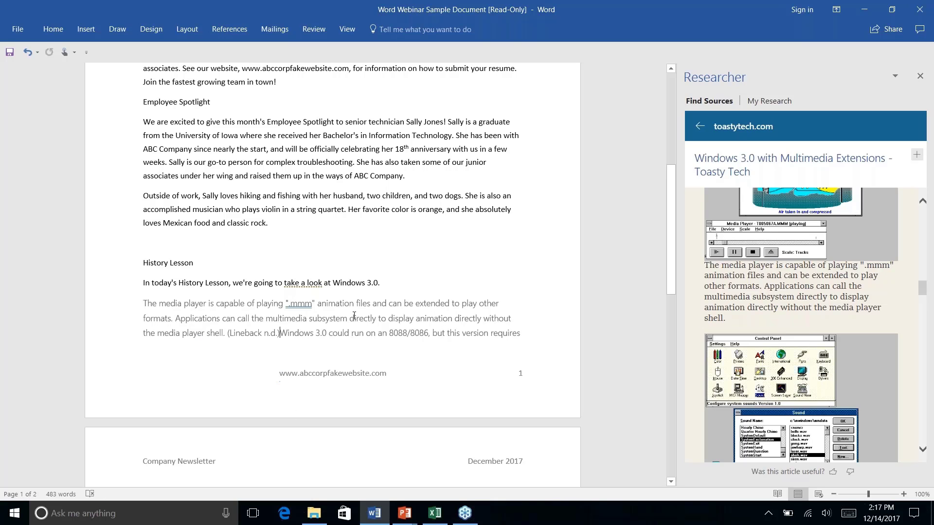
- Change the document's citation style to APA Sixth Edition
{"action": "scroll", "coordinate": [354, 316], "scroll_direction": "up", "scroll_amount": 1}
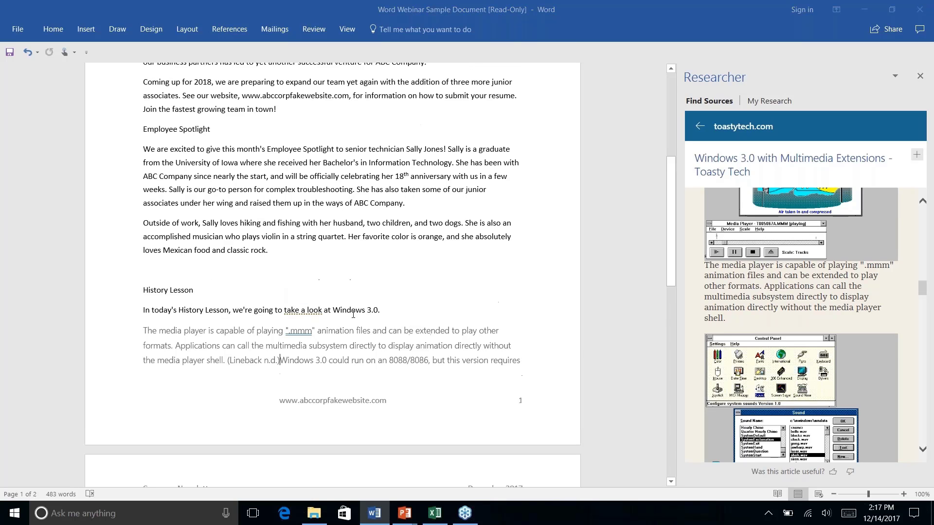
{"action": "scroll", "coordinate": [353, 315], "scroll_direction": "down", "scroll_amount": 7}
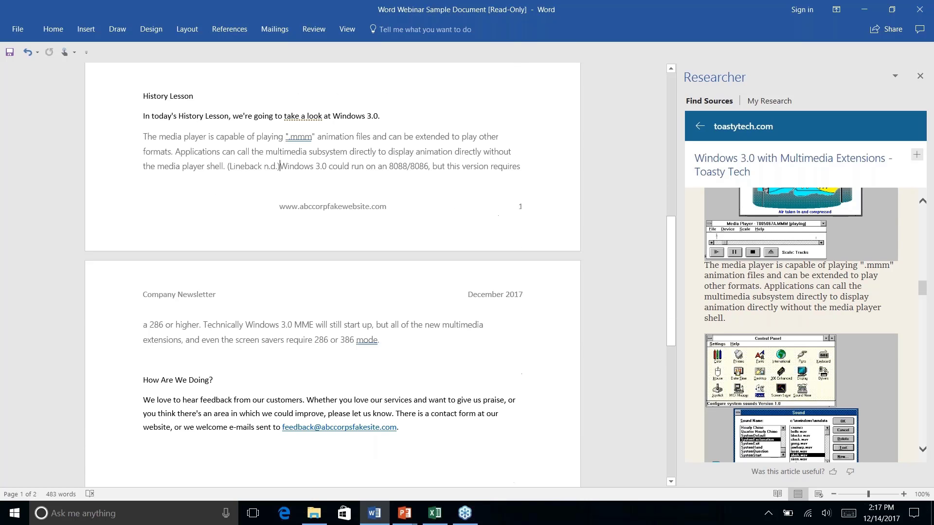
{"action": "left_click", "coordinate": [230, 29]}
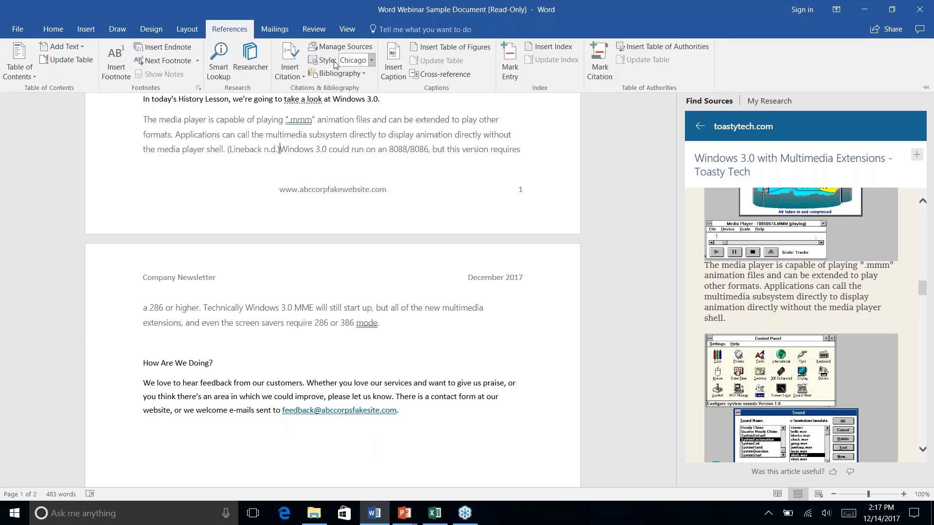
{"action": "left_click", "coordinate": [372, 60]}
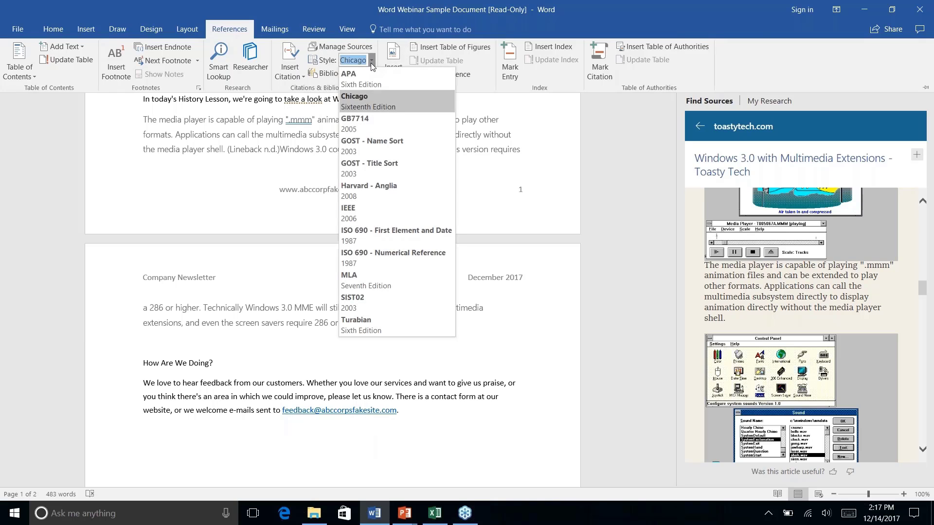
{"action": "left_click", "coordinate": [365, 84]}
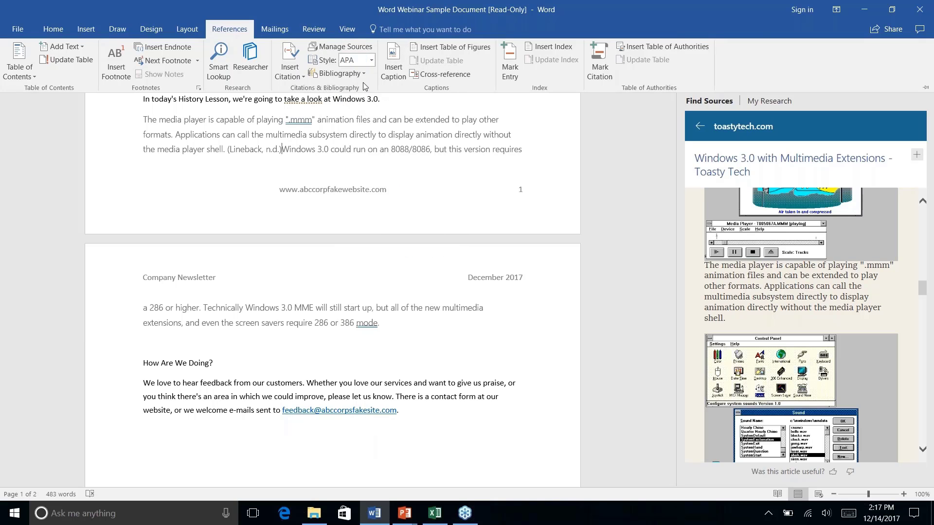
- Open the source details of the inserted citation, view the available source types, and close them without changes
{"action": "left_click", "coordinate": [283, 151]}
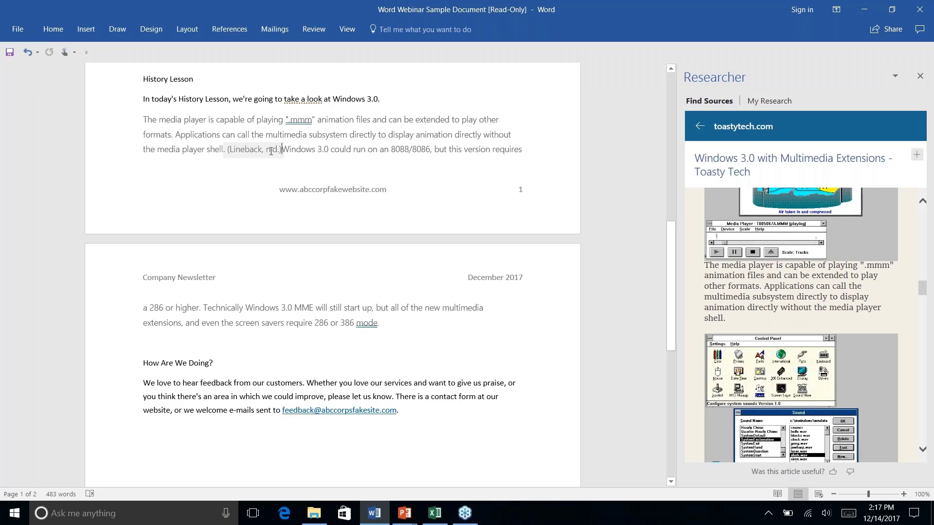
{"action": "left_click", "coordinate": [221, 149]}
{"action": "left_click", "coordinate": [253, 149]}
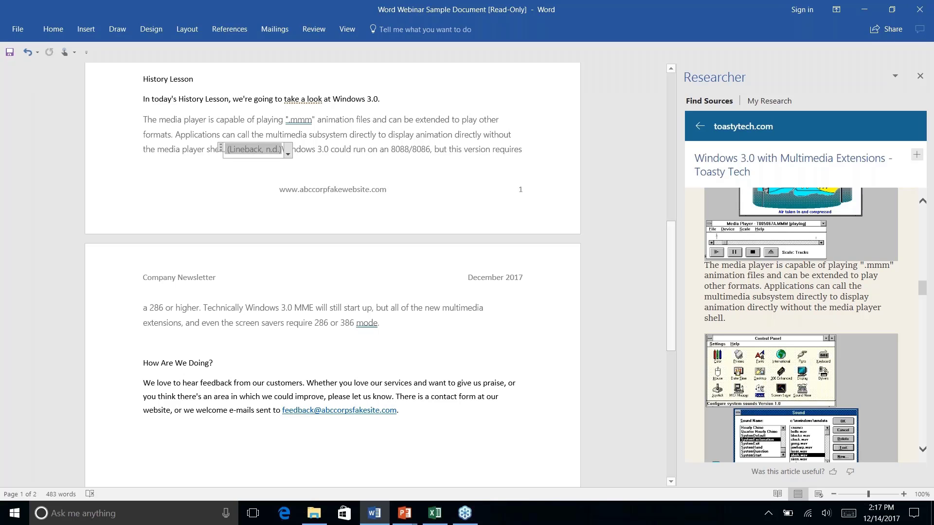
{"action": "left_click", "coordinate": [288, 155]}
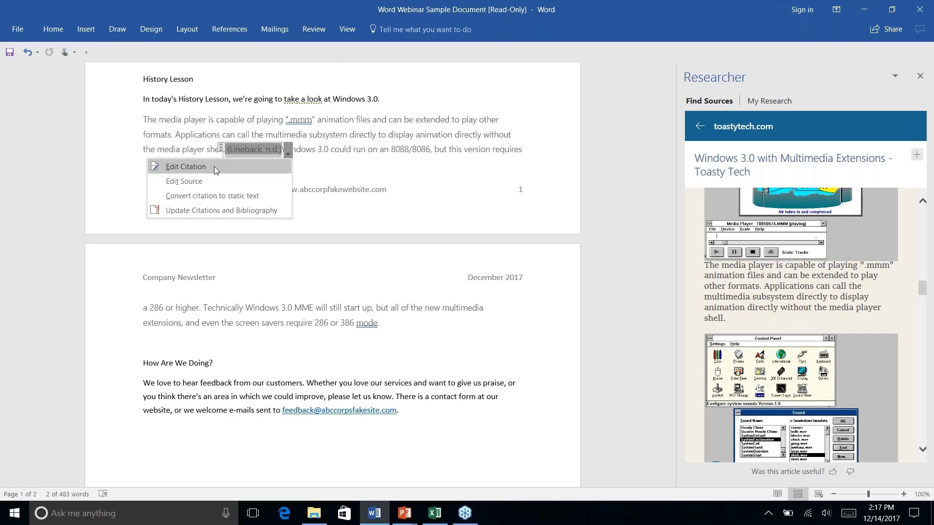
{"action": "left_click", "coordinate": [206, 182]}
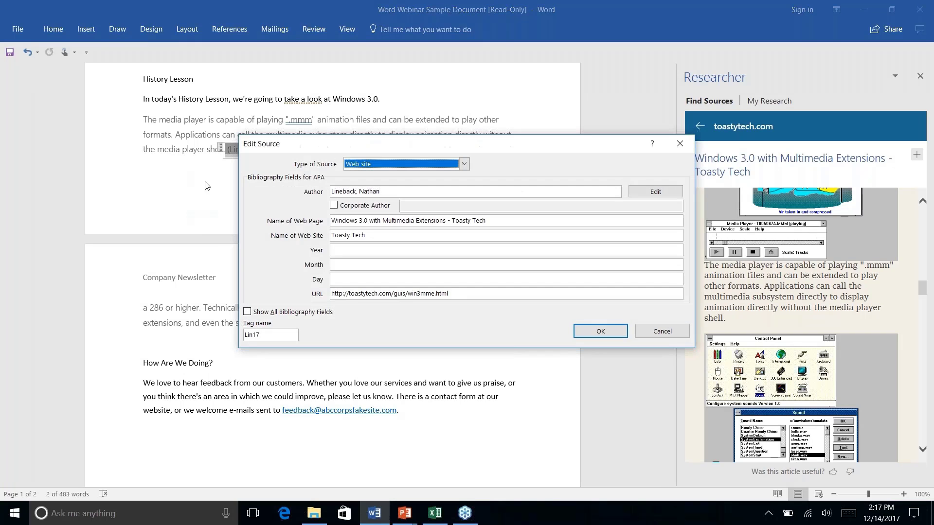
{"action": "left_click", "coordinate": [464, 164]}
{"action": "left_click", "coordinate": [464, 164]}
{"action": "left_click", "coordinate": [661, 333]}
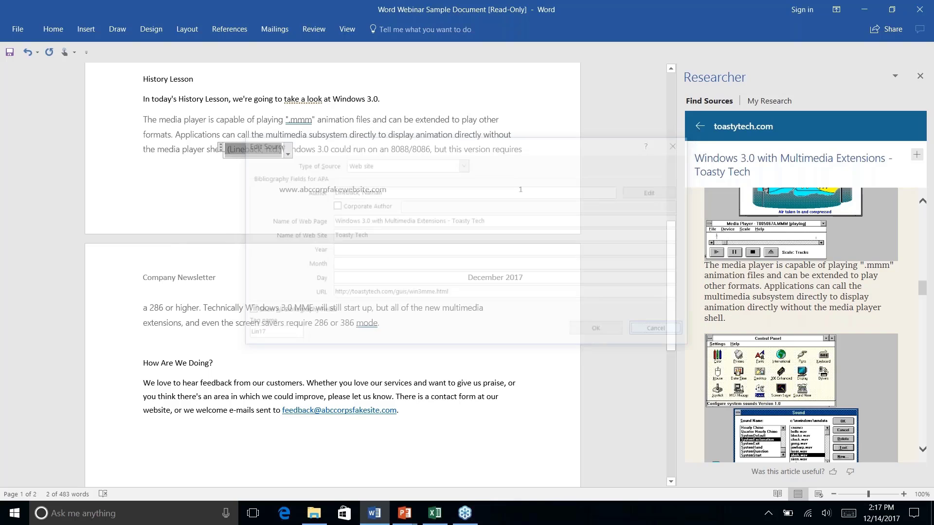
{"action": "left_click", "coordinate": [228, 31]}
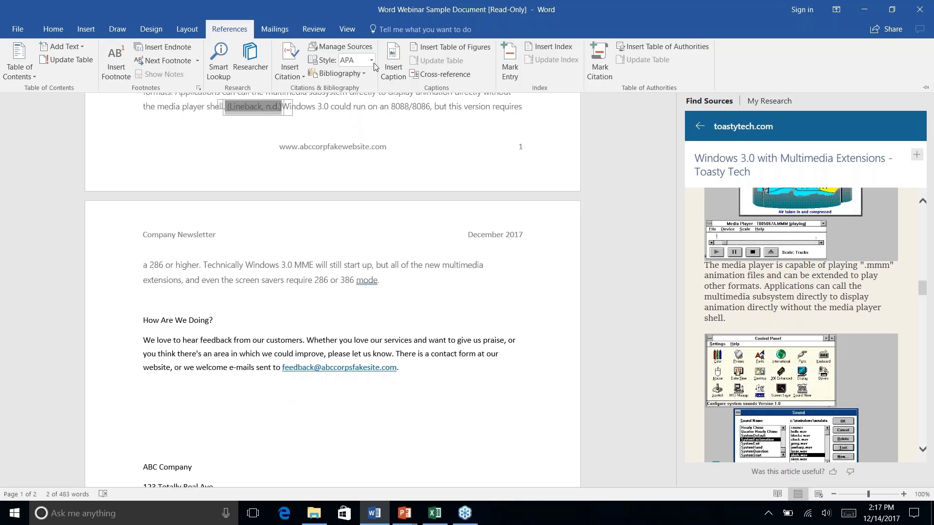
{"action": "left_click", "coordinate": [439, 186]}
{"action": "scroll", "coordinate": [439, 186], "scroll_direction": "down", "scroll_amount": 4}
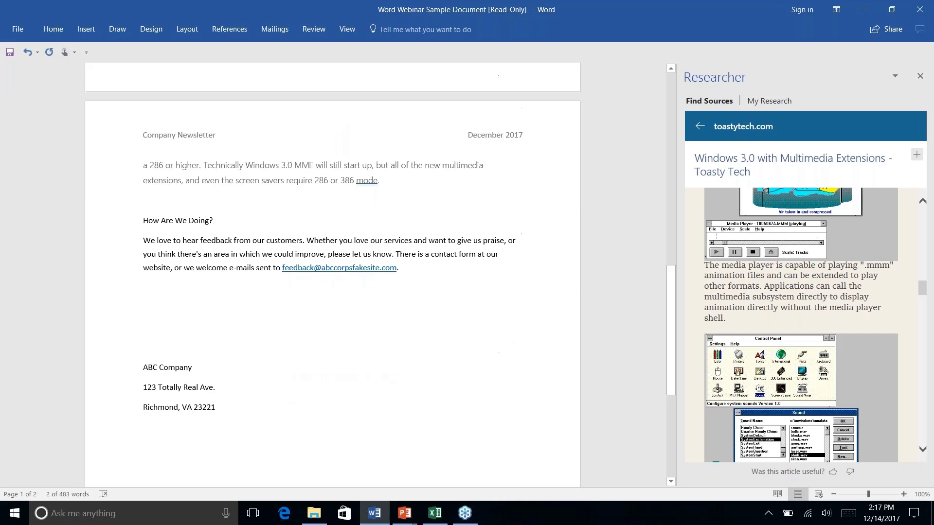
{"action": "scroll", "coordinate": [438, 186], "scroll_direction": "up", "scroll_amount": 7}
{"action": "left_click", "coordinate": [425, 183]}
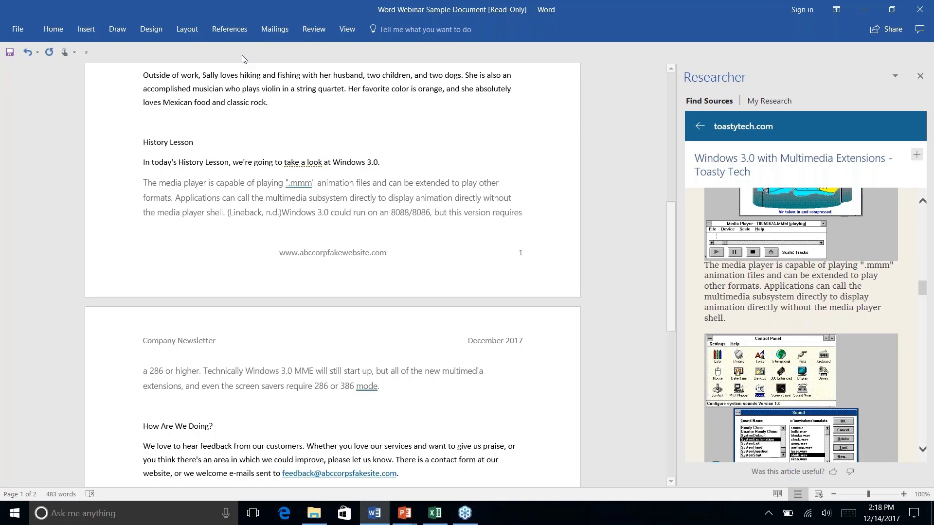
- Insert the built-in References bibliography directly after the quoted Windows 3.0 text that ends with "386 mode."
{"action": "left_click", "coordinate": [221, 31]}
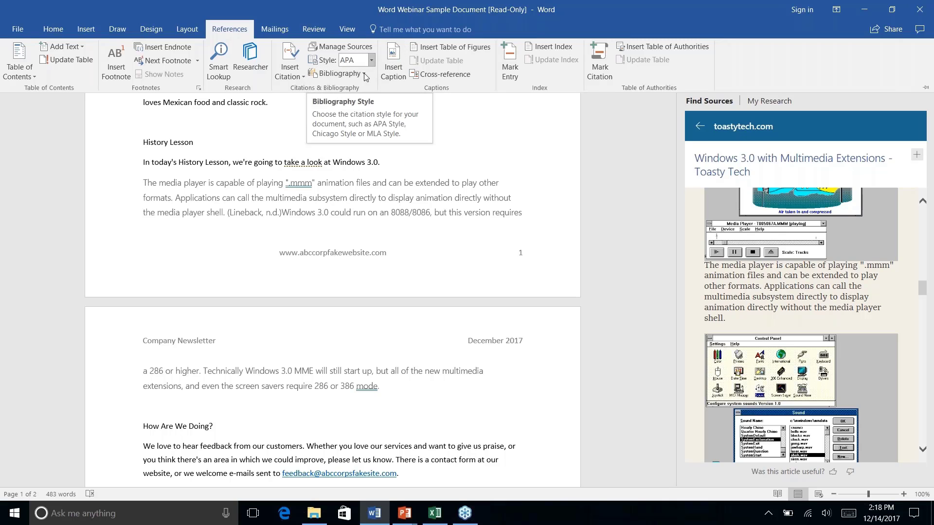
{"action": "left_click", "coordinate": [406, 394]}
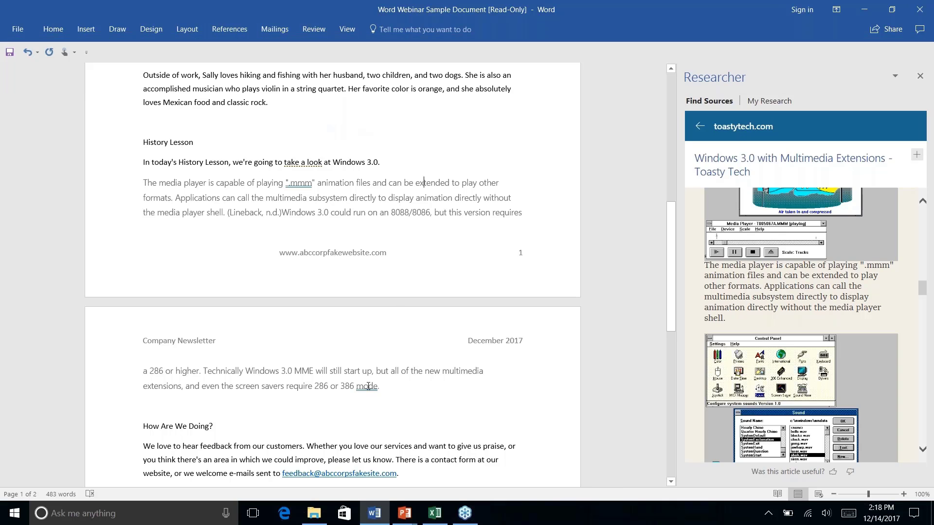
{"action": "right_click", "coordinate": [378, 386]}
{"action": "key", "text": "Escape"}
{"action": "left_click", "coordinate": [229, 29]}
{"action": "left_click", "coordinate": [363, 73]}
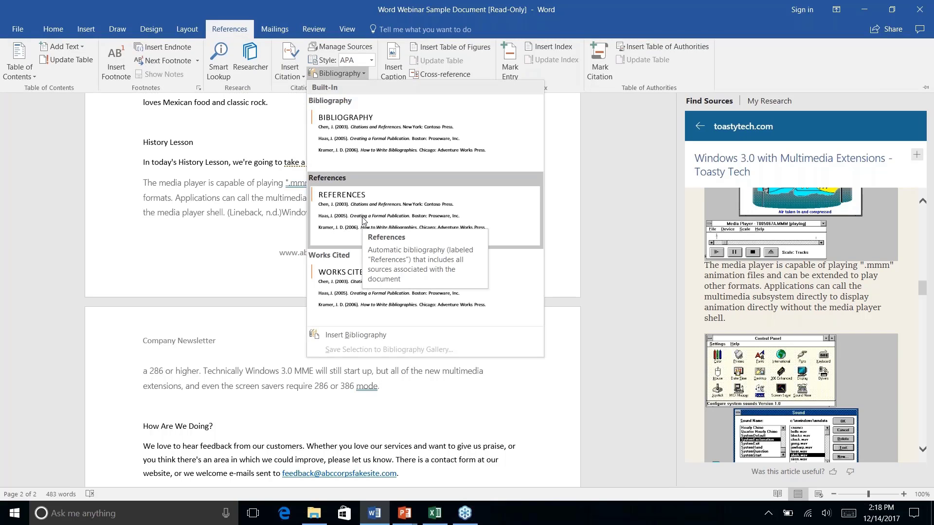
{"action": "left_click", "coordinate": [363, 220]}
- Examine the inserted reference list and compare it with the in-text citation in the History Lesson section
{"action": "scroll", "coordinate": [333, 287], "scroll_direction": "down", "scroll_amount": 3}
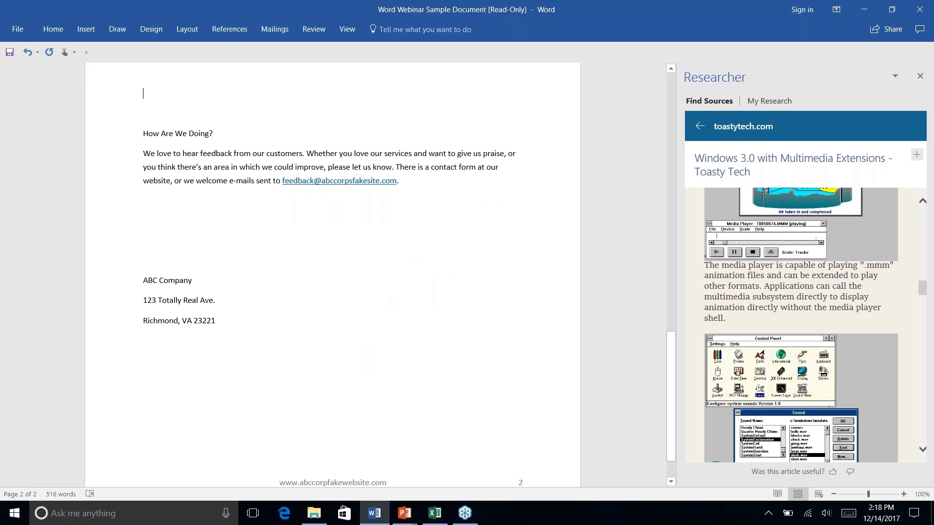
{"action": "scroll", "coordinate": [333, 287], "scroll_direction": "up", "scroll_amount": 11}
{"action": "scroll", "coordinate": [333, 275], "scroll_direction": "up", "scroll_amount": 5}
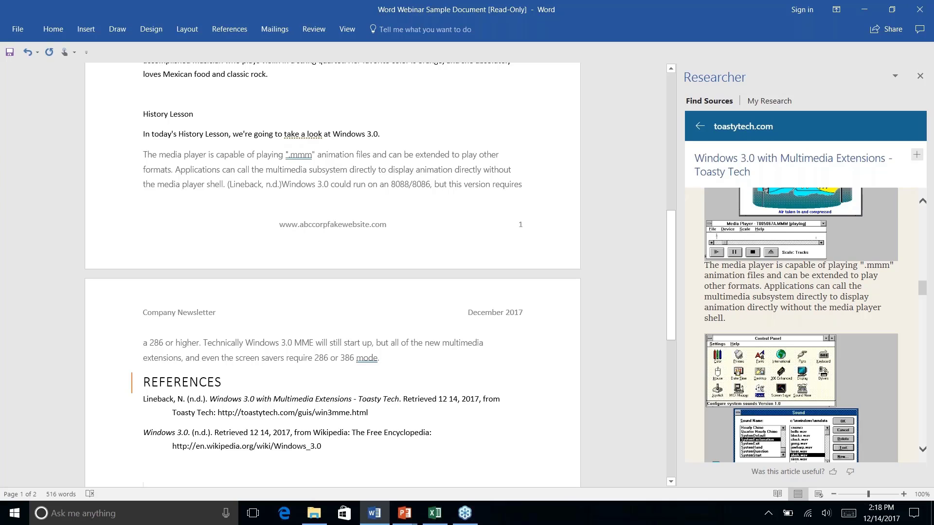
{"action": "left_click", "coordinate": [273, 185]}
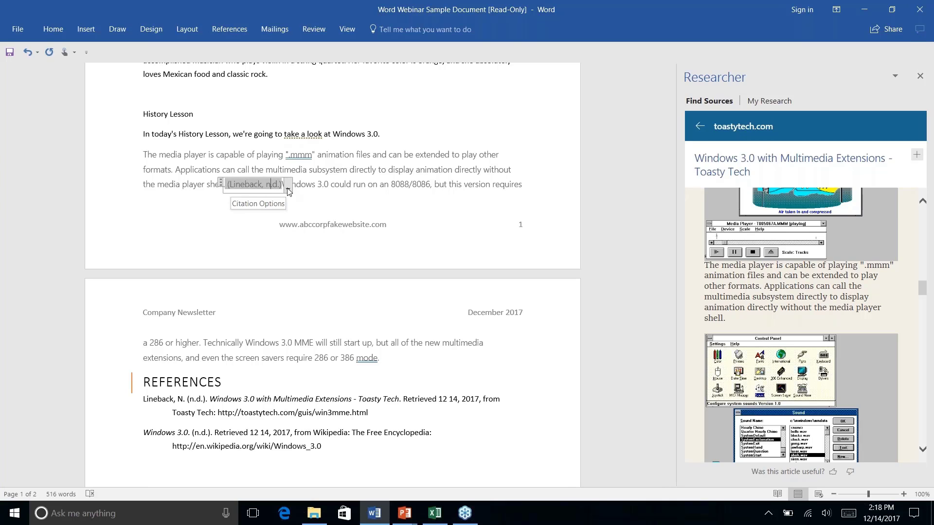
{"action": "right_click", "coordinate": [342, 339]}
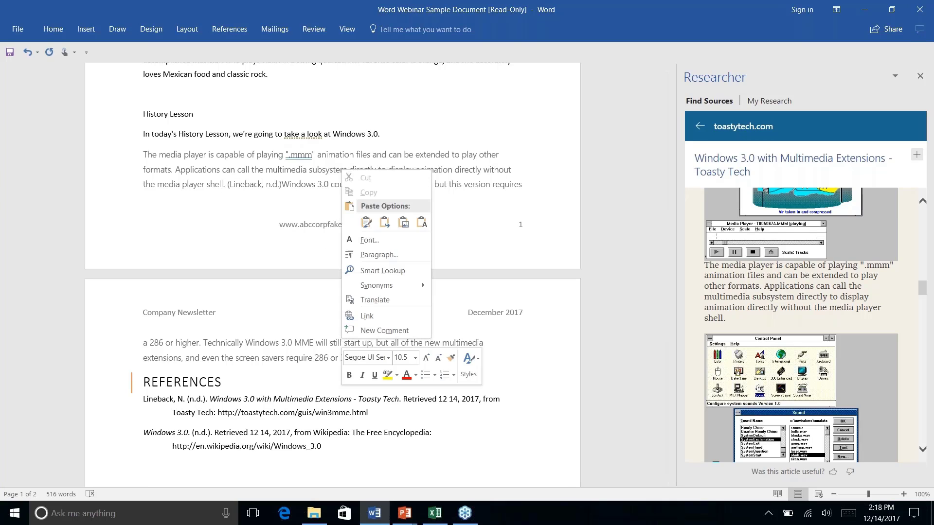
{"action": "left_click", "coordinate": [342, 341]}
{"action": "scroll", "coordinate": [308, 325], "scroll_direction": "down", "scroll_amount": 4}
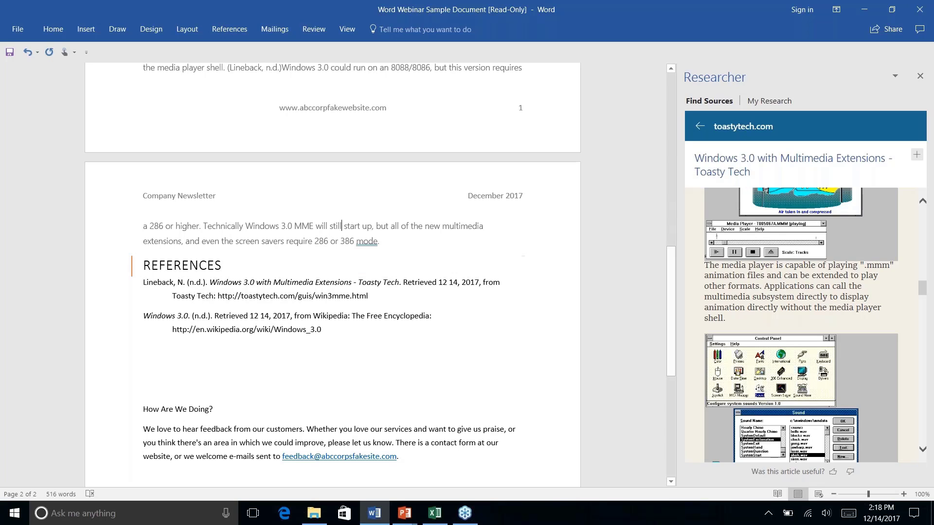
{"action": "scroll", "coordinate": [340, 291], "scroll_direction": "down", "scroll_amount": 1}
{"action": "scroll", "coordinate": [332, 274], "scroll_direction": "down", "scroll_amount": 3}
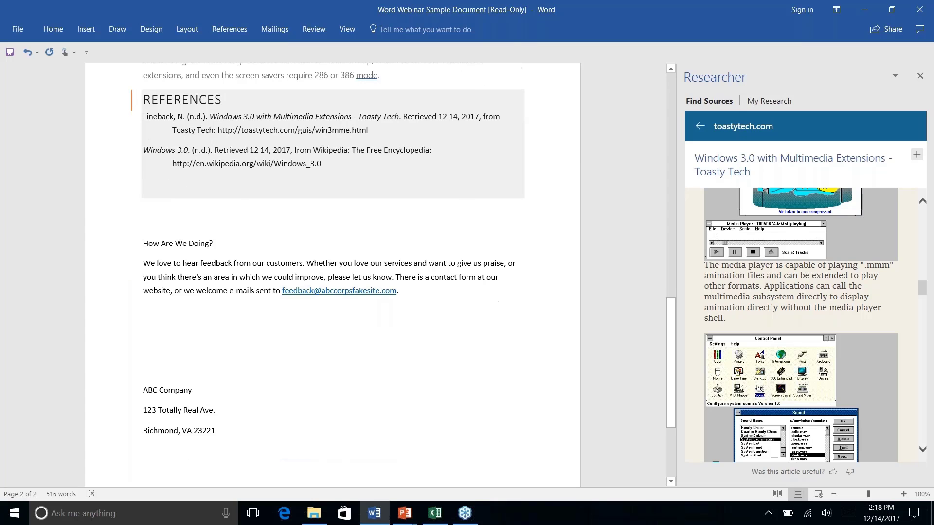
{"action": "scroll", "coordinate": [332, 275], "scroll_direction": "up", "scroll_amount": 5}
- Close and reopen Researcher, view its My Research page, and close Researcher again
{"action": "left_click", "coordinate": [920, 77]}
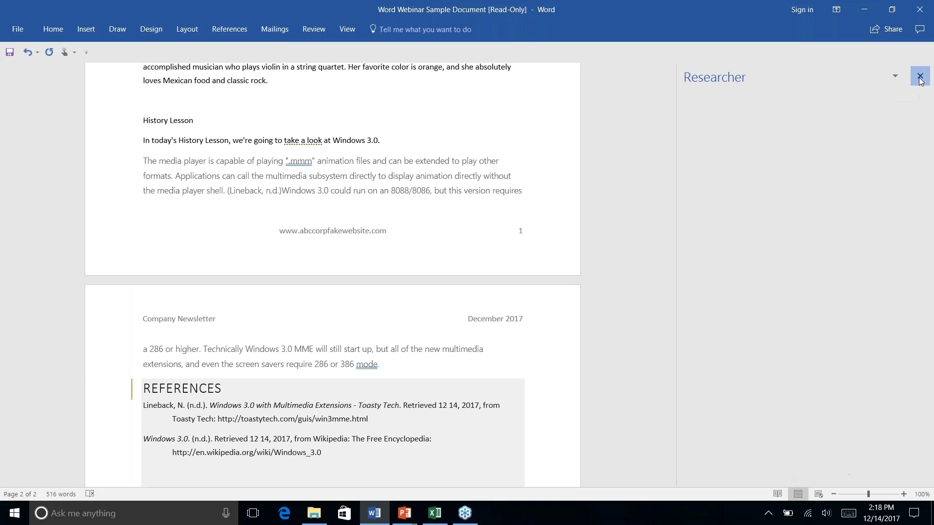
{"action": "left_click", "coordinate": [244, 24]}
{"action": "left_click", "coordinate": [248, 67]}
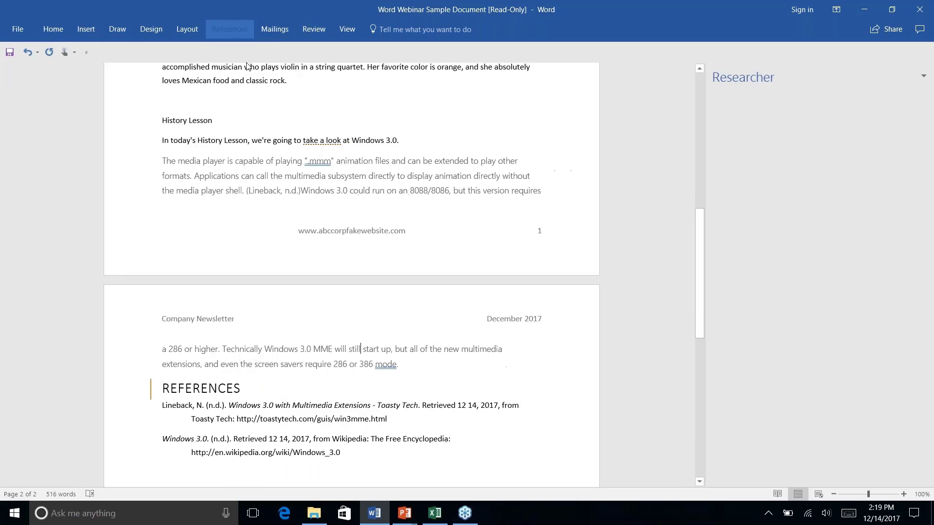
{"action": "left_click", "coordinate": [760, 103]}
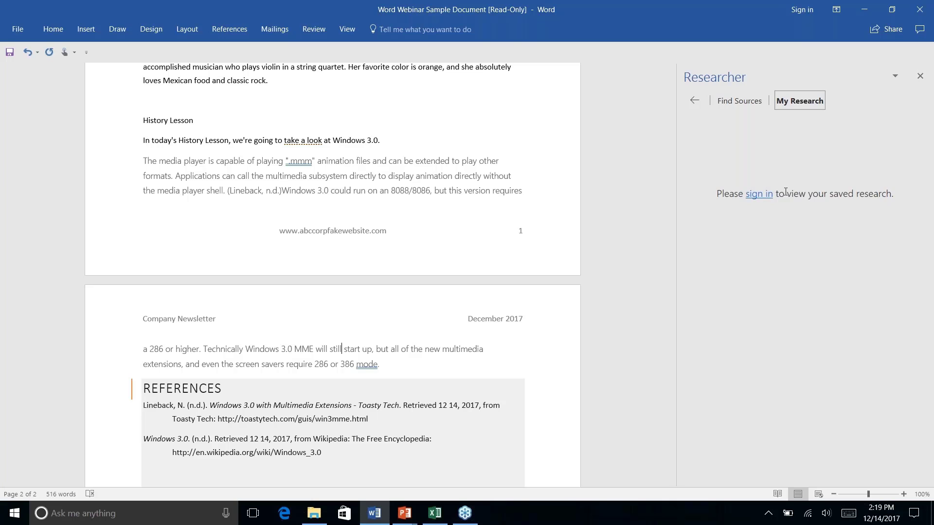
{"action": "left_click", "coordinate": [920, 77]}
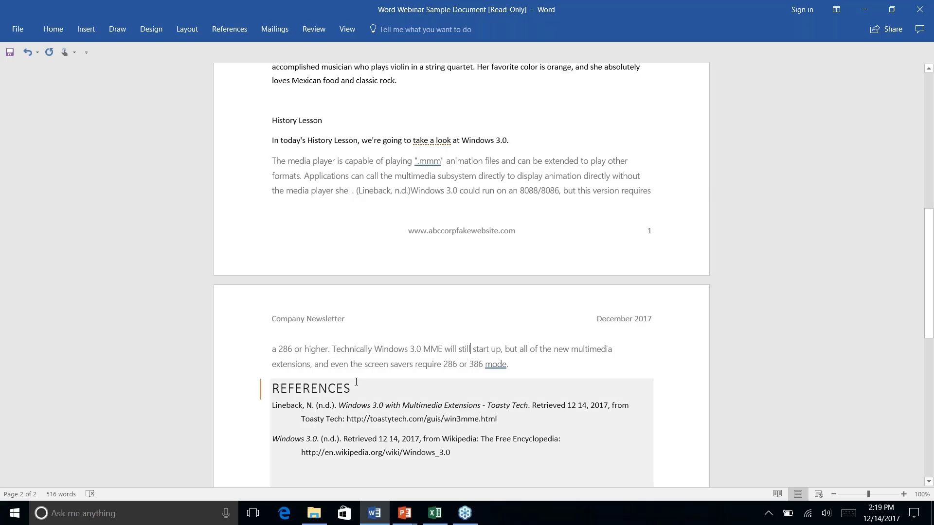
- Look over the whole newsletter from its title down to the References section
{"action": "scroll", "coordinate": [461, 273], "scroll_direction": "down", "scroll_amount": 4}
{"action": "scroll", "coordinate": [461, 272], "scroll_direction": "up", "scroll_amount": 10}
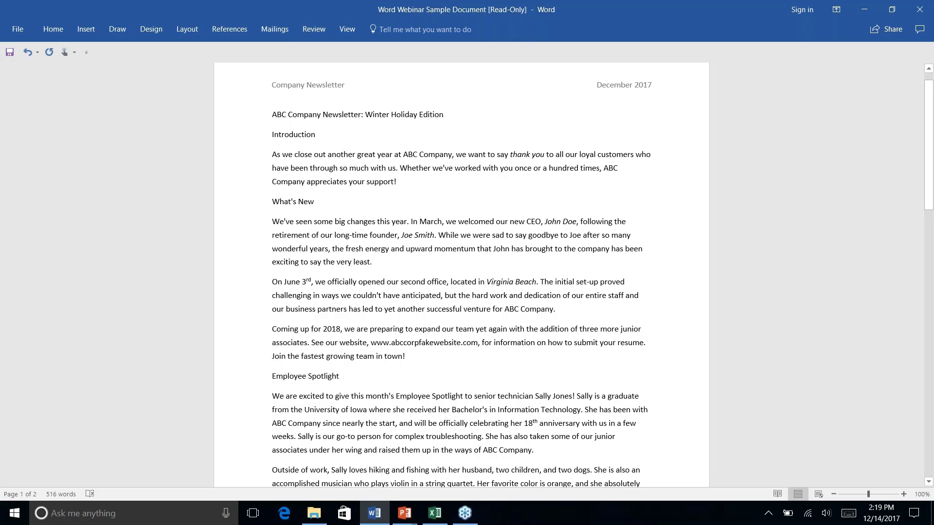
{"action": "scroll", "coordinate": [471, 402], "scroll_direction": "down", "scroll_amount": 8}
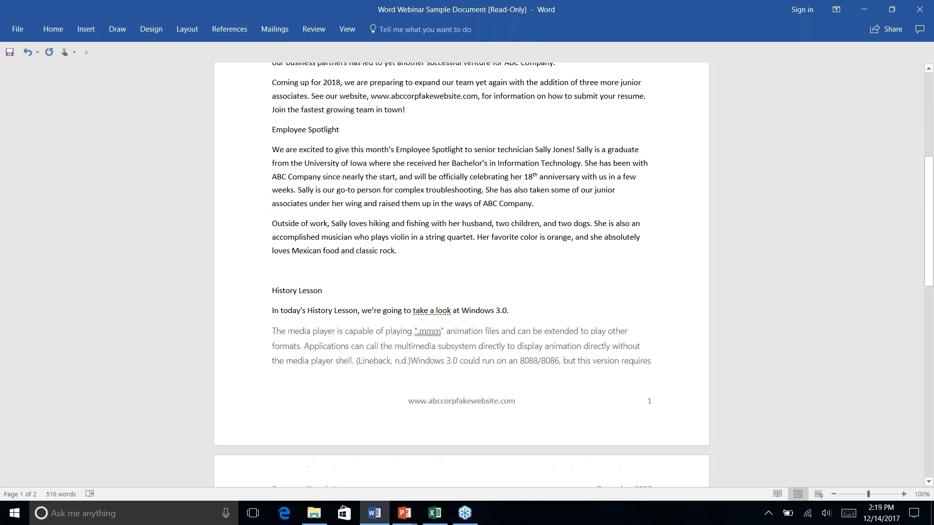
{"action": "scroll", "coordinate": [471, 311], "scroll_direction": "down", "scroll_amount": 3}
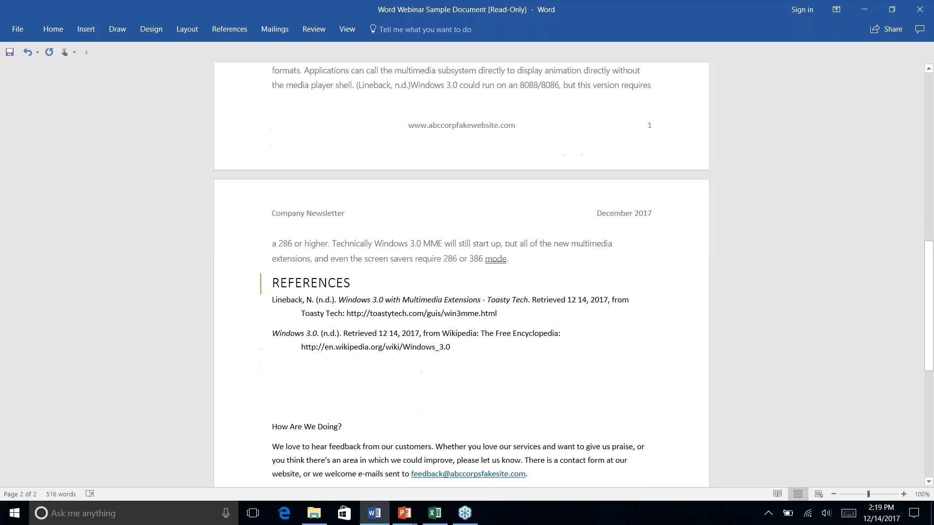
{"action": "scroll", "coordinate": [471, 311], "scroll_direction": "up", "scroll_amount": 2}
{"action": "scroll", "coordinate": [471, 311], "scroll_direction": "down", "scroll_amount": 2}
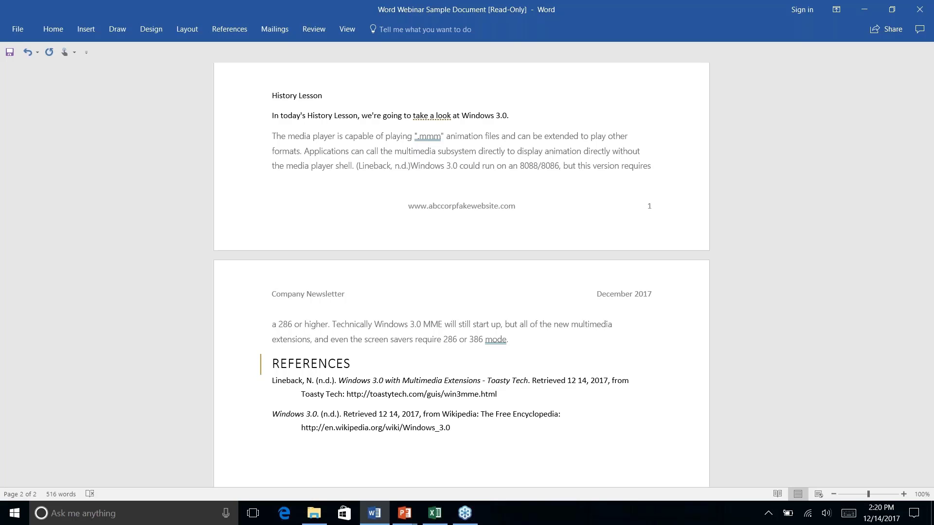
- Switch to the slide presentation, advance to the Quick Parts slide, and return to the Word document
{"action": "key", "text": "alt+Tab"}
{"action": "key", "text": "Right"}
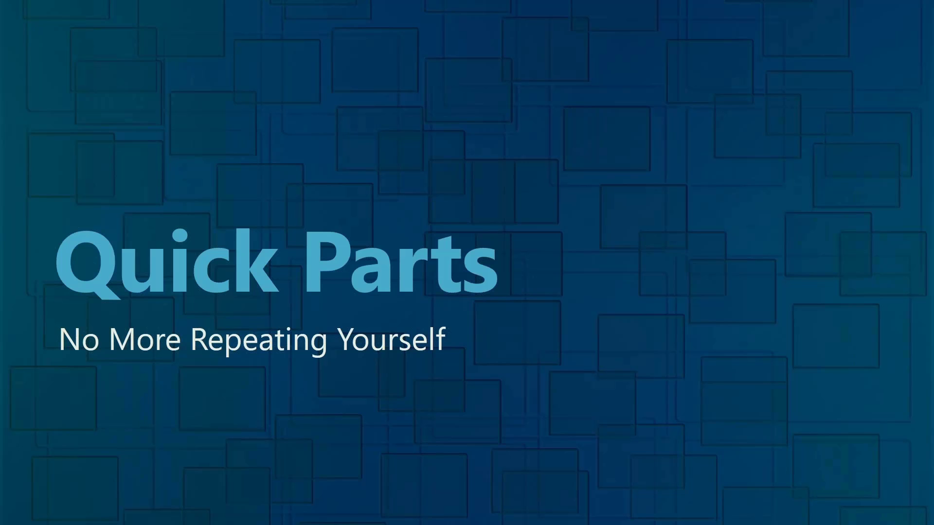
{"action": "key", "text": "alt+Tab"}
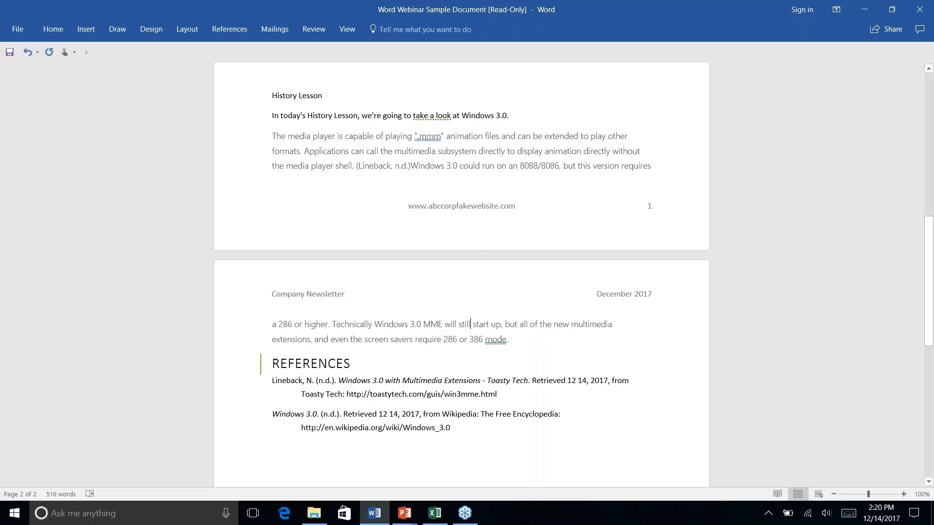
- Center the three-line company name and address block at the end of the newsletter
{"action": "scroll", "coordinate": [461, 273], "scroll_direction": "down", "scroll_amount": 1}
{"action": "scroll", "coordinate": [461, 273], "scroll_direction": "up", "scroll_amount": 4}
{"action": "scroll", "coordinate": [461, 272], "scroll_direction": "down", "scroll_amount": 15}
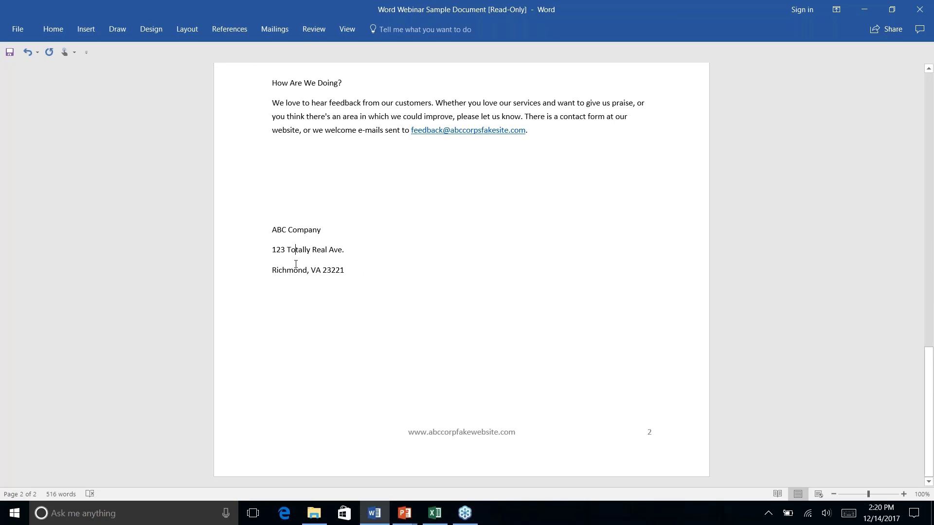
{"action": "left_click_drag", "start_coordinate": [343, 269], "coordinate": [240, 229]}
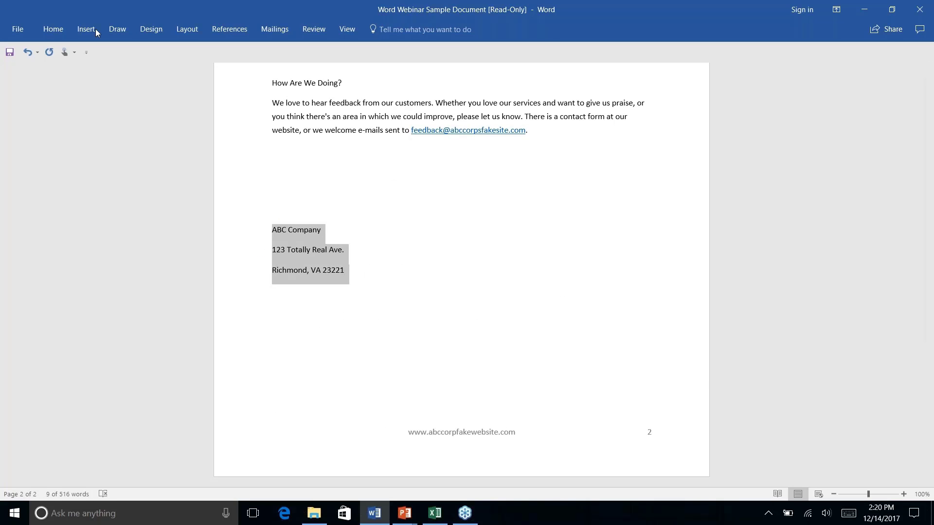
{"action": "left_click", "coordinate": [53, 29]}
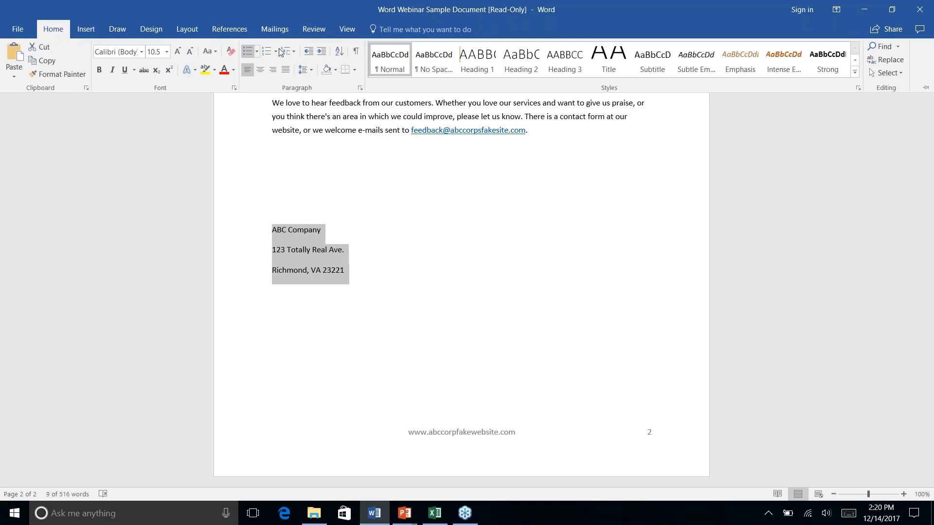
{"action": "left_click", "coordinate": [261, 70]}
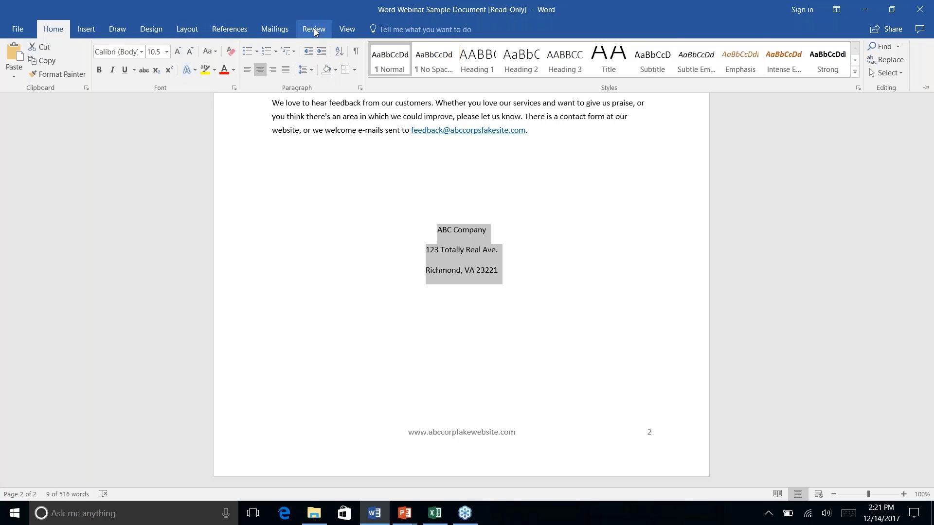
{"action": "left_click", "coordinate": [181, 31]}
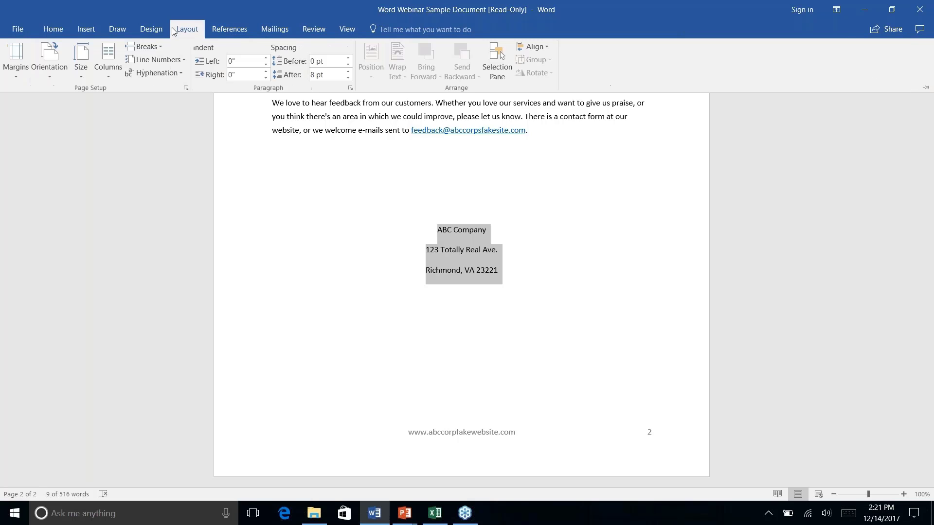
{"action": "left_click", "coordinate": [157, 31]}
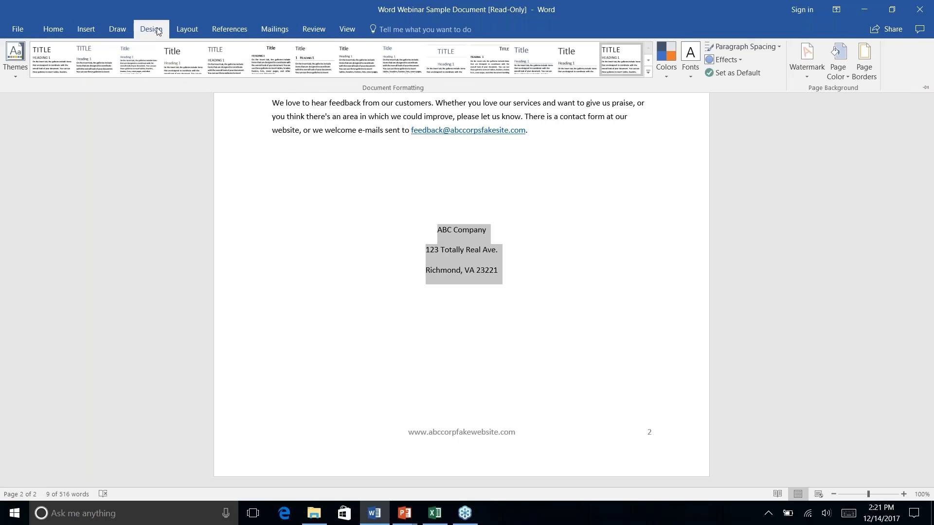
{"action": "left_click", "coordinate": [82, 32]}
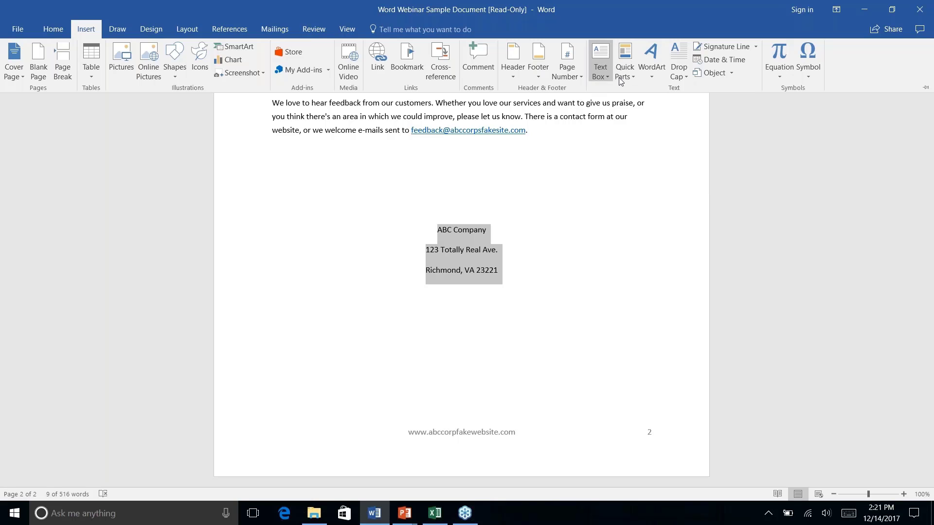
{"action": "double_click", "coordinate": [86, 21]}
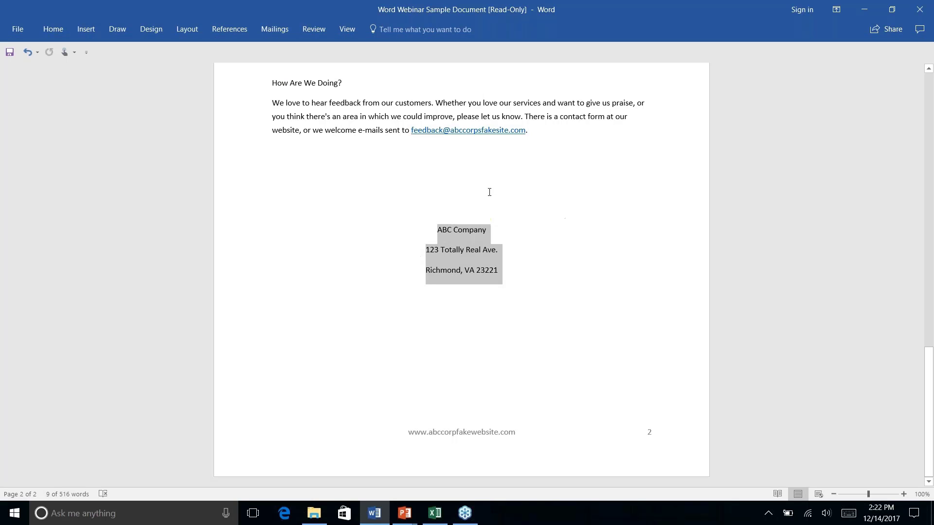
- Save the selected address block to the AutoText gallery as a building block named "Company Address", keeping the General category and Normal template
{"action": "left_click", "coordinate": [87, 31]}
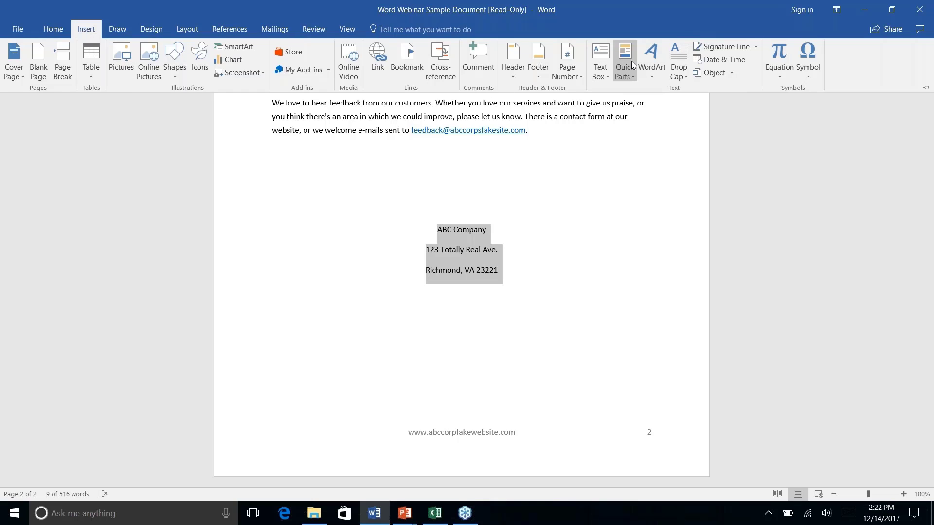
{"action": "left_click", "coordinate": [632, 78]}
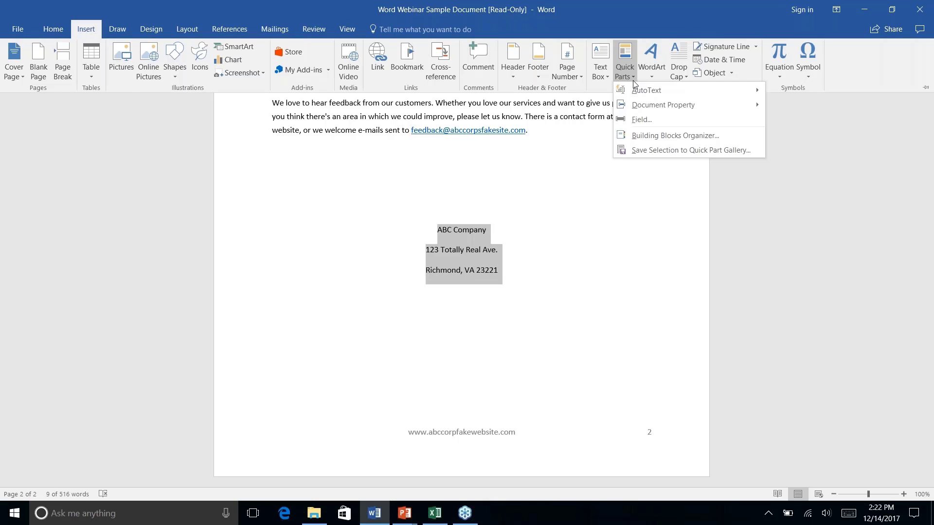
{"action": "mouse_move", "coordinate": [648, 95]}
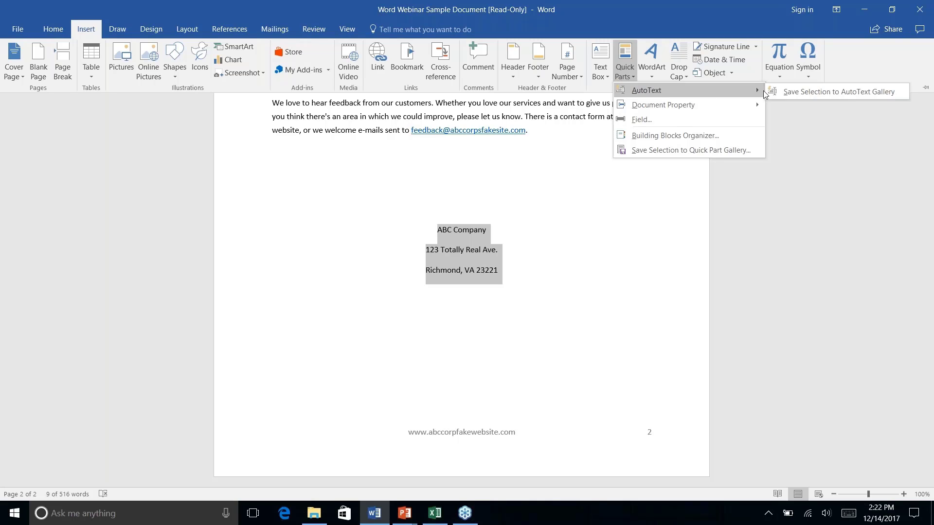
{"action": "right_click", "coordinate": [821, 94]}
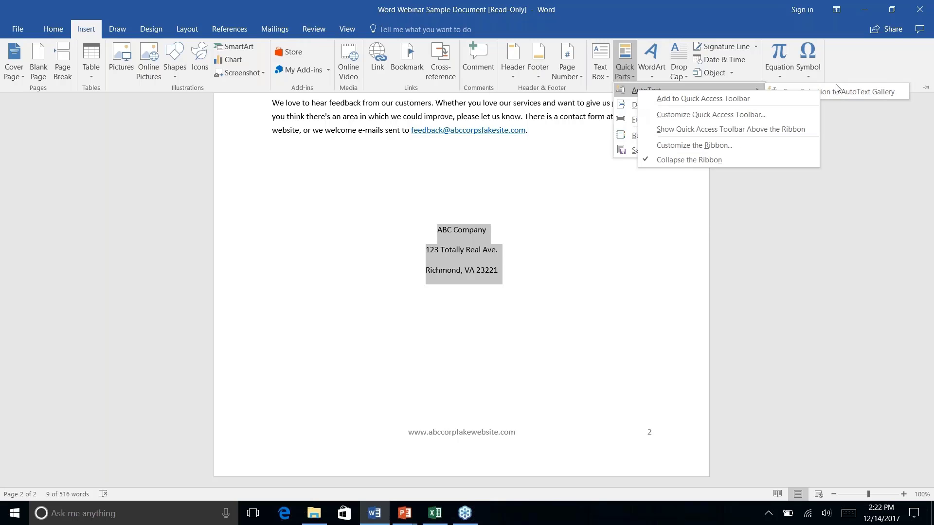
{"action": "left_click", "coordinate": [836, 88]}
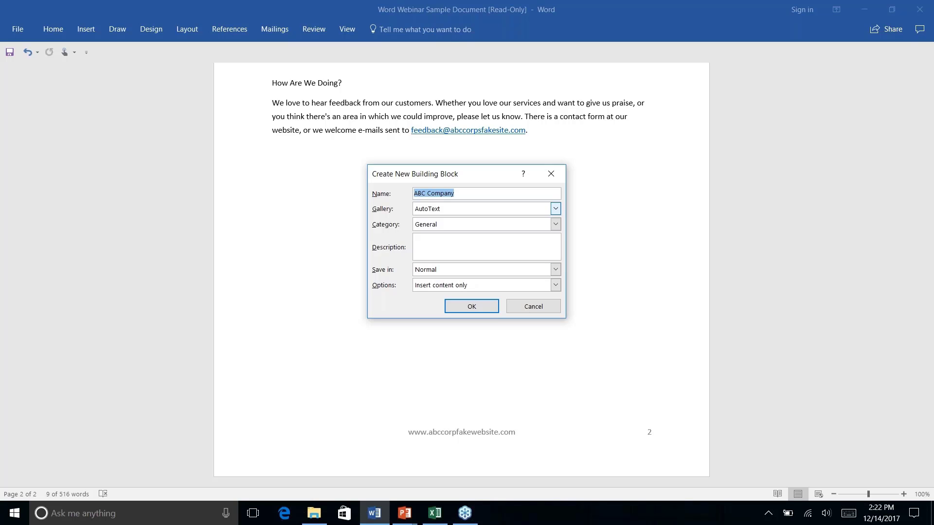
{"action": "type", "text": "Company Address"}
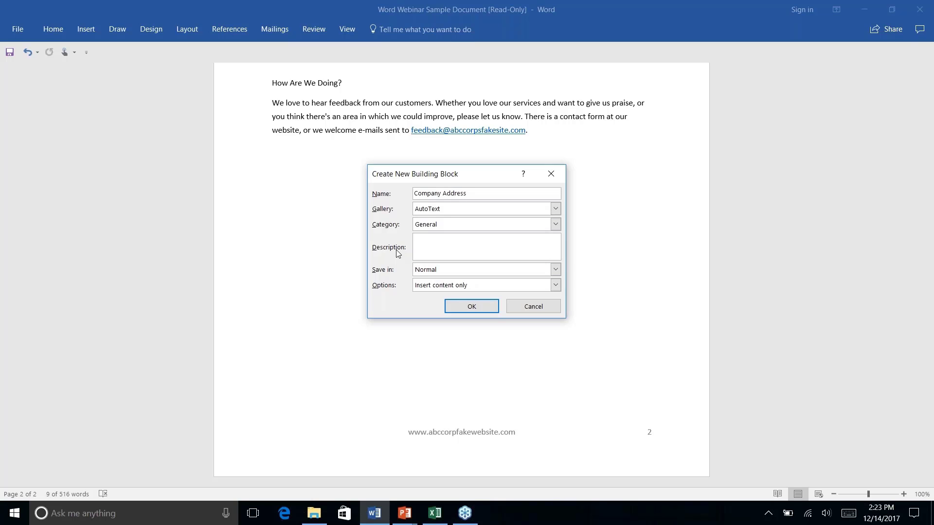
{"action": "left_click", "coordinate": [471, 308]}
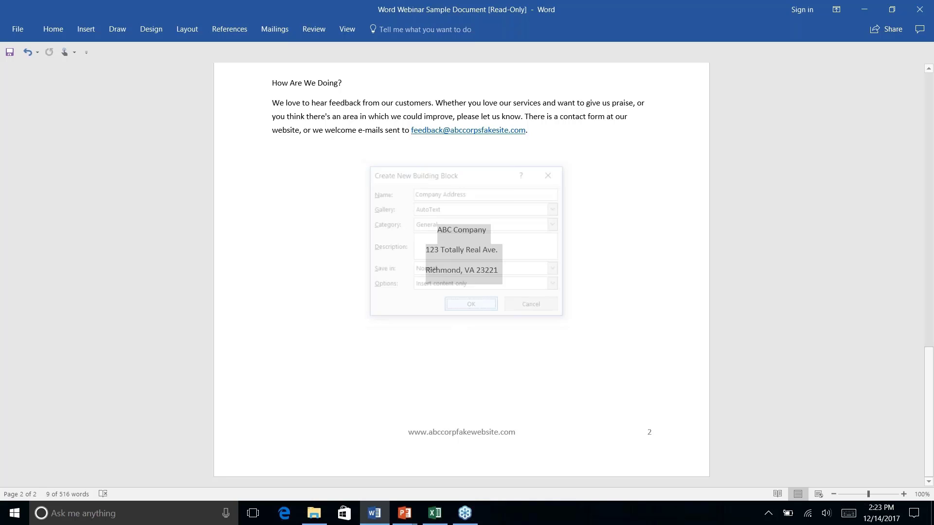
- Delete the centered three-line company name and address block at the end of the newsletter
{"action": "left_click", "coordinate": [466, 251]}
{"action": "left_click_drag", "start_coordinate": [503, 273], "coordinate": [437, 228]}
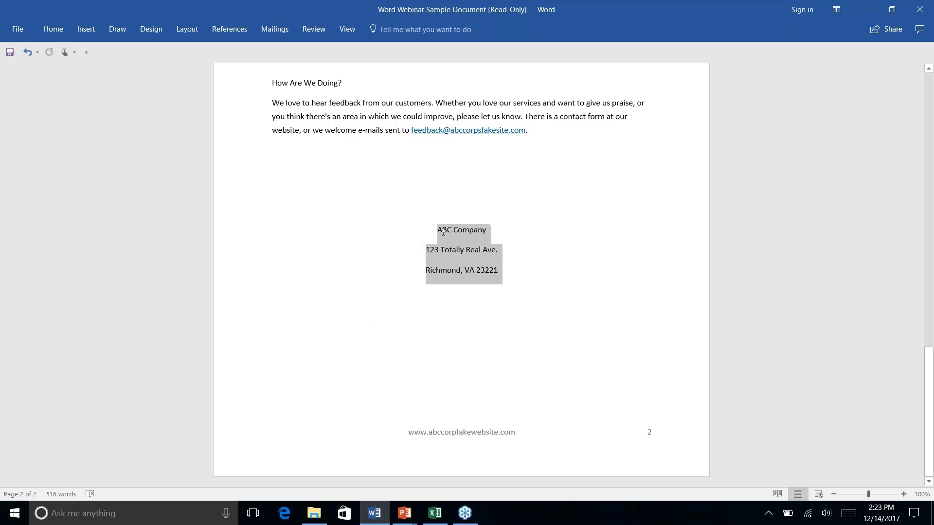
{"action": "key", "text": "Delete"}
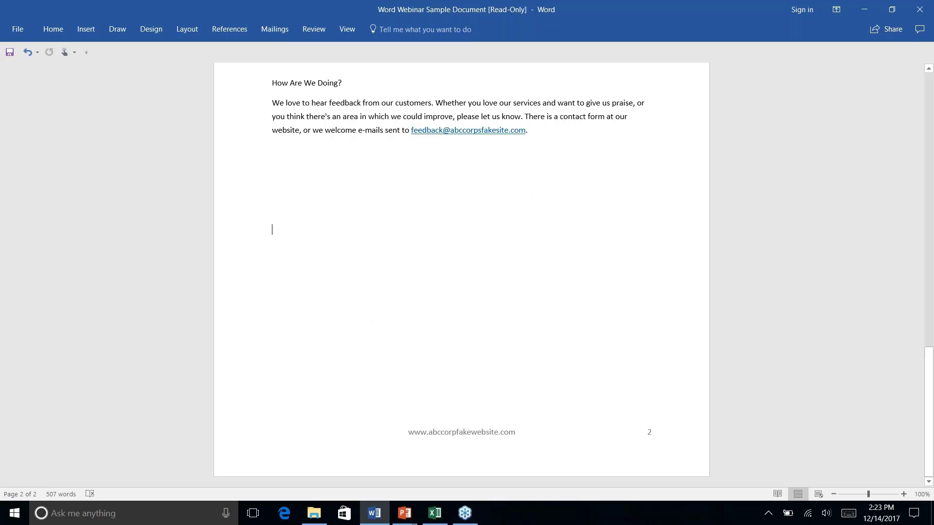
- Insert the saved "Company Address" AutoText entry at the end of the newsletter
{"action": "left_click", "coordinate": [79, 32]}
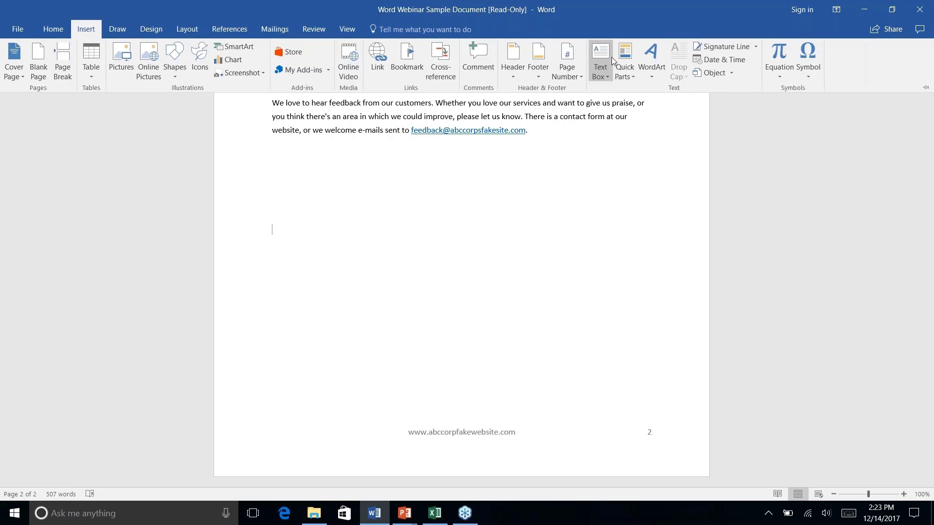
{"action": "right_click", "coordinate": [632, 78]}
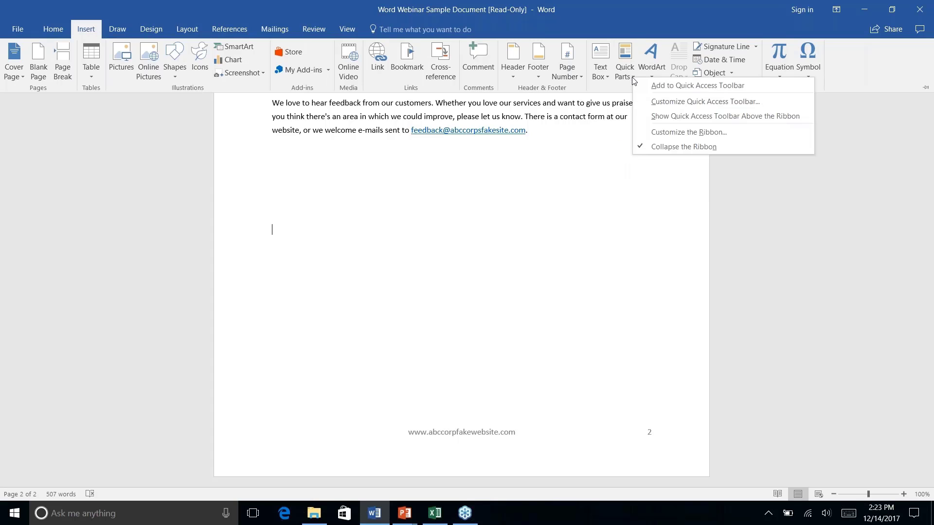
{"action": "key", "text": "Escape"}
{"action": "left_click", "coordinate": [625, 68]}
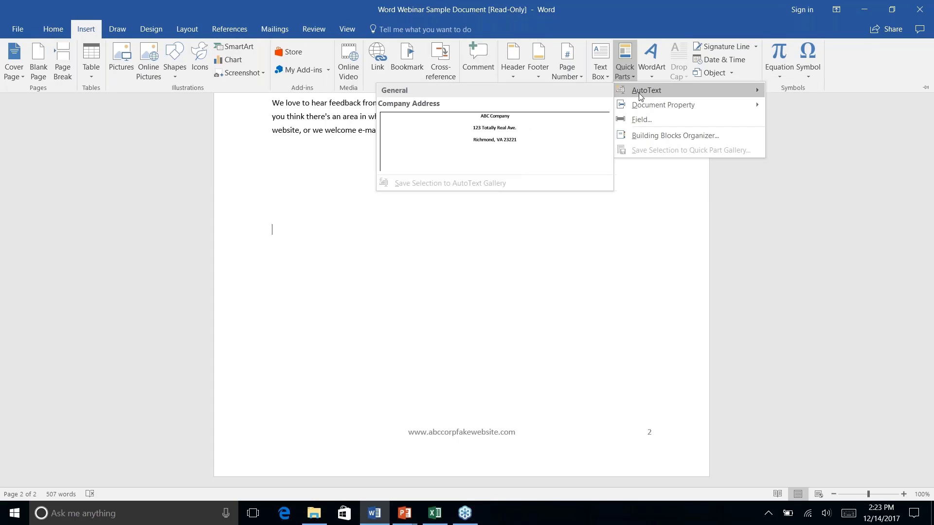
{"action": "mouse_move", "coordinate": [642, 91]}
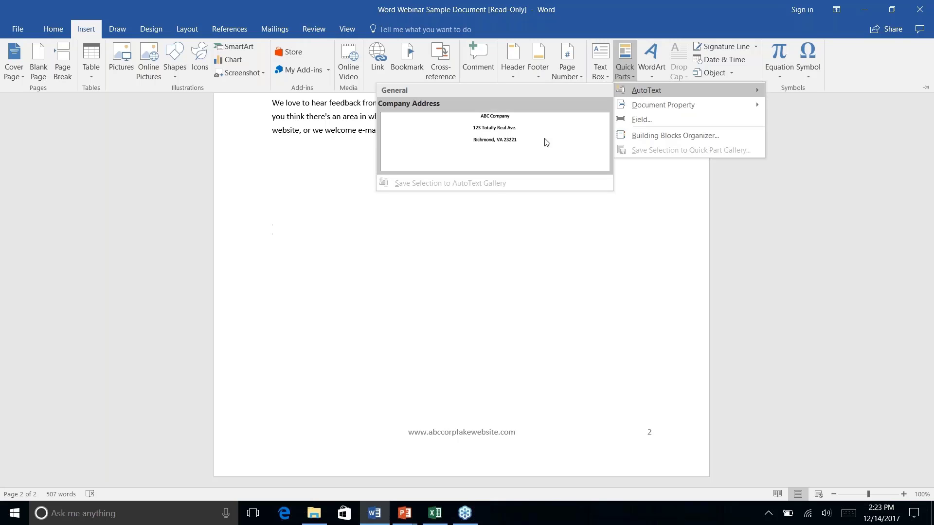
{"action": "left_click", "coordinate": [496, 138]}
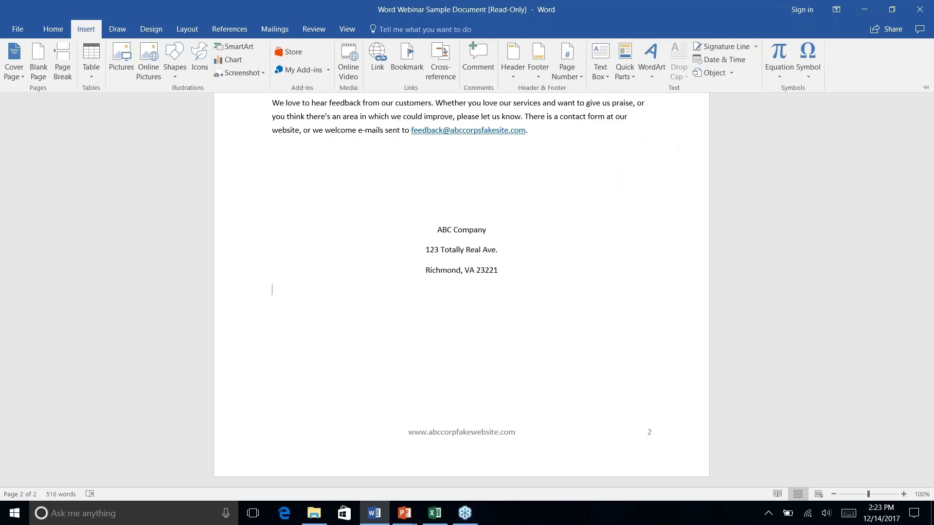
- Open the Building Blocks Organizer and sort the building blocks by name, and by gallery
{"action": "left_click", "coordinate": [632, 78]}
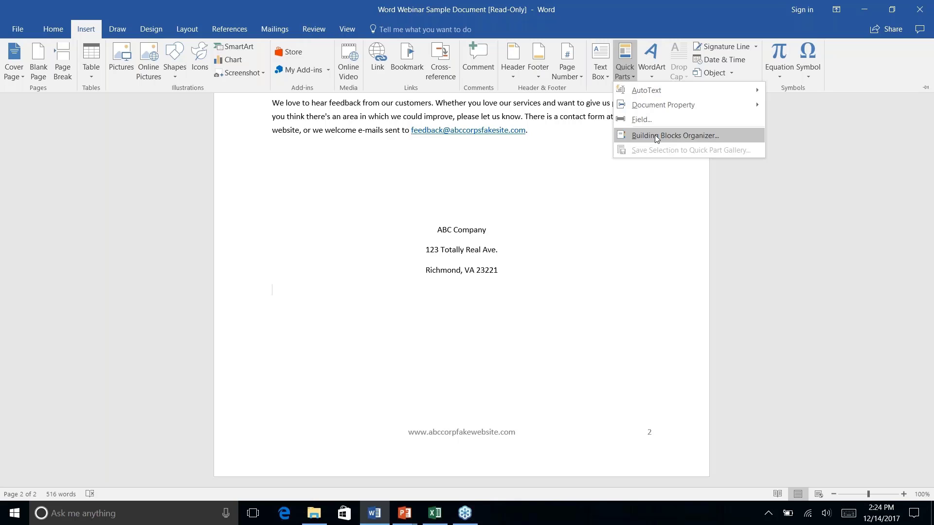
{"action": "left_click", "coordinate": [656, 139]}
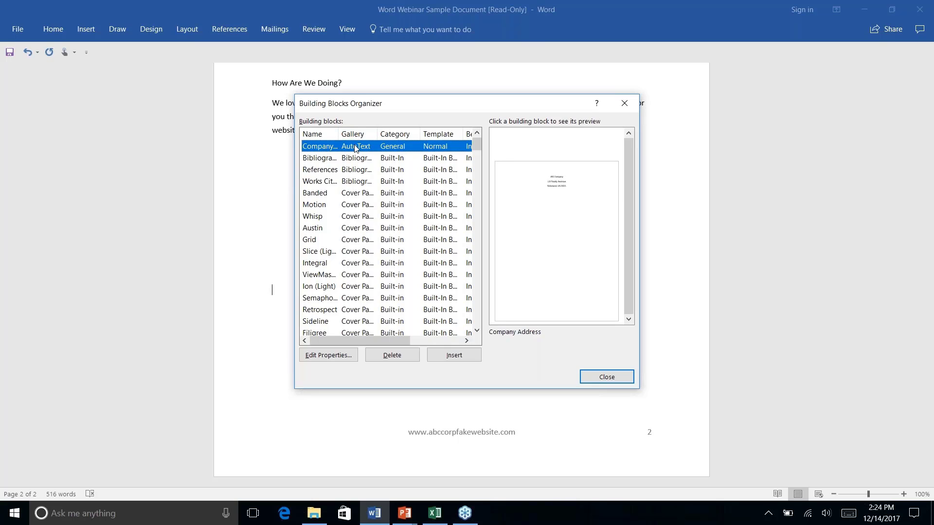
{"action": "left_click", "coordinate": [315, 138]}
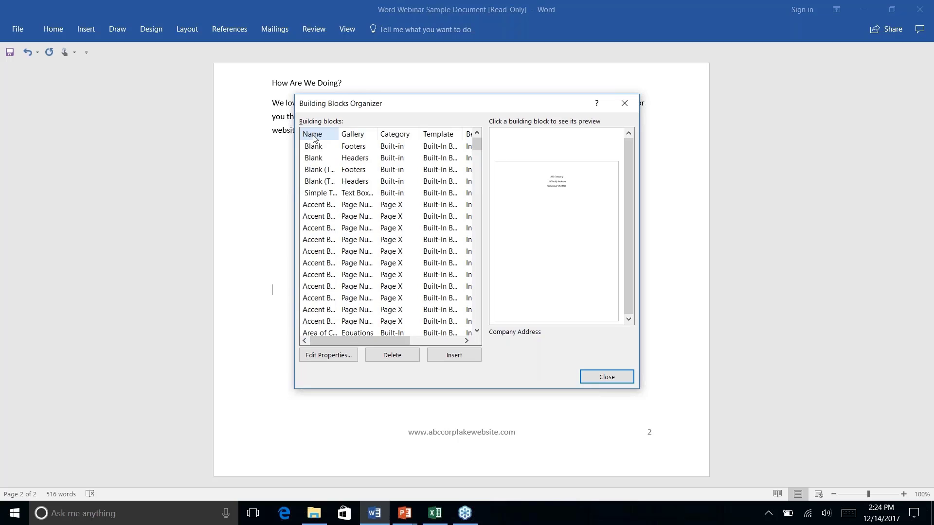
{"action": "left_click", "coordinate": [362, 136]}
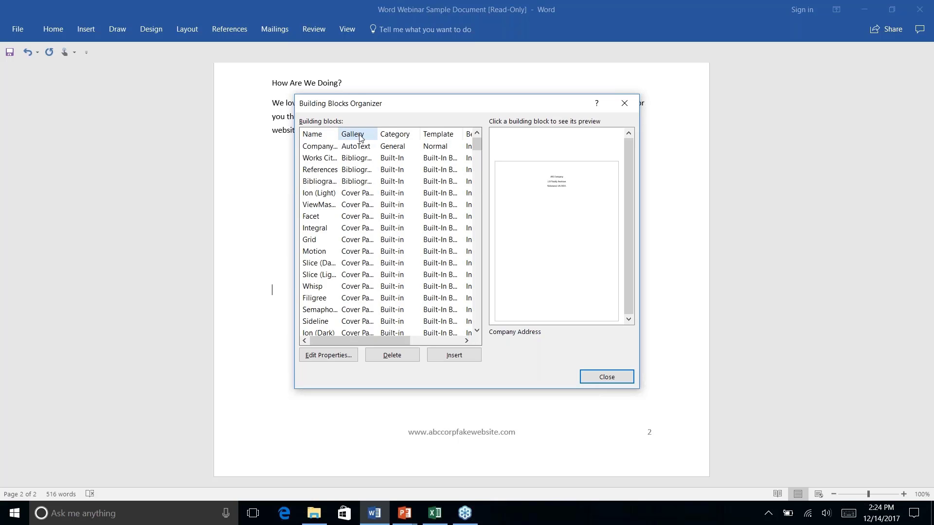
- View the properties of the "Company Address" building block and close them without changes
{"action": "left_click", "coordinate": [320, 150]}
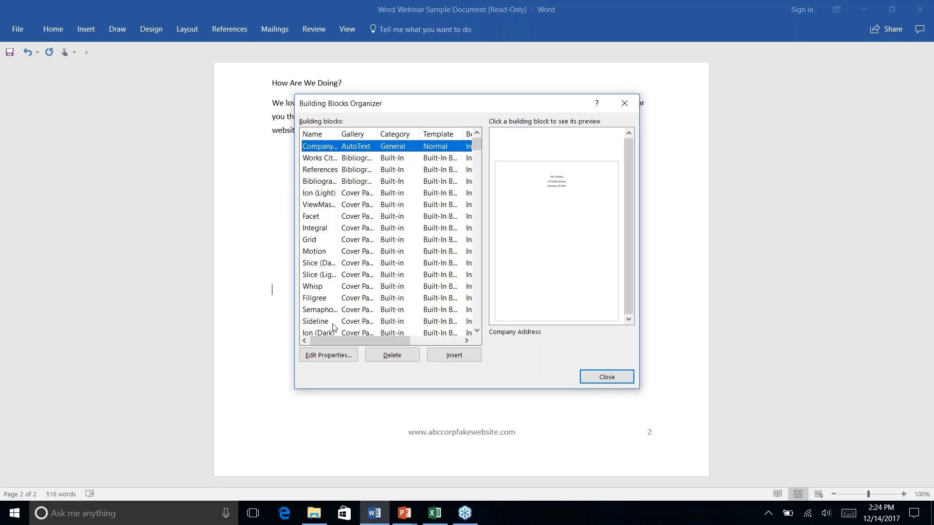
{"action": "left_click", "coordinate": [329, 356]}
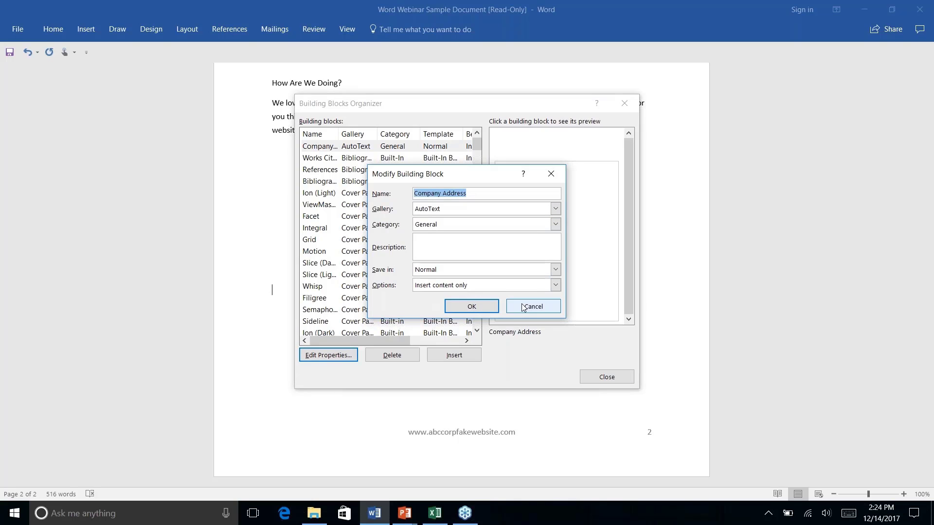
{"action": "left_click", "coordinate": [546, 307]}
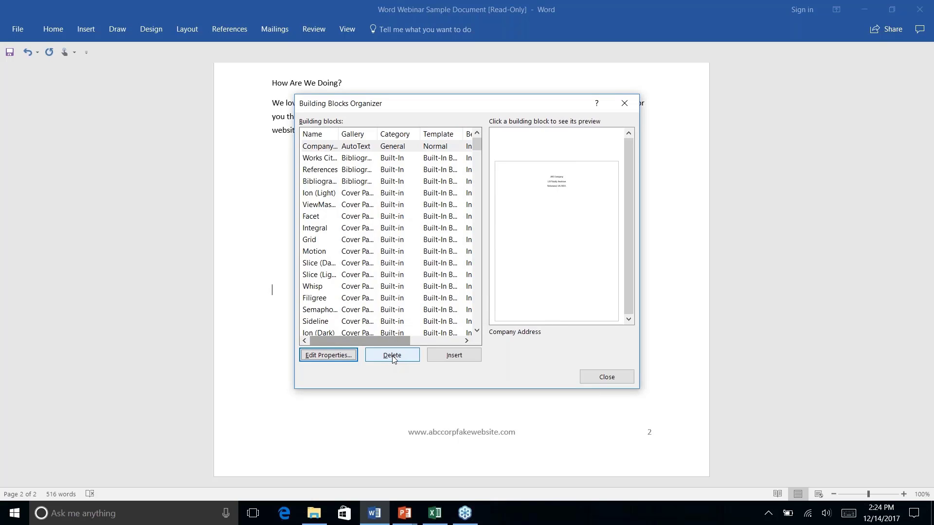
- Delete the "Company Address" building block from the organizer
{"action": "left_click", "coordinate": [359, 148]}
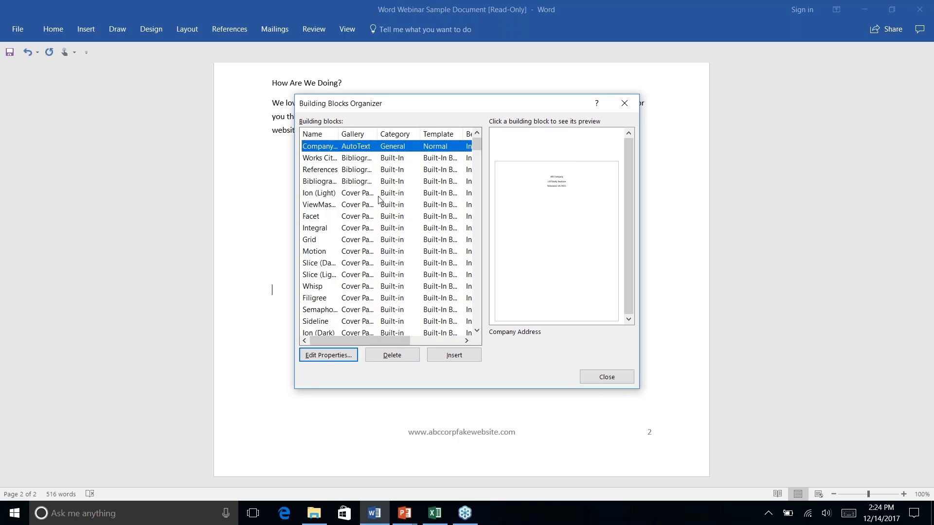
{"action": "left_click", "coordinate": [393, 357]}
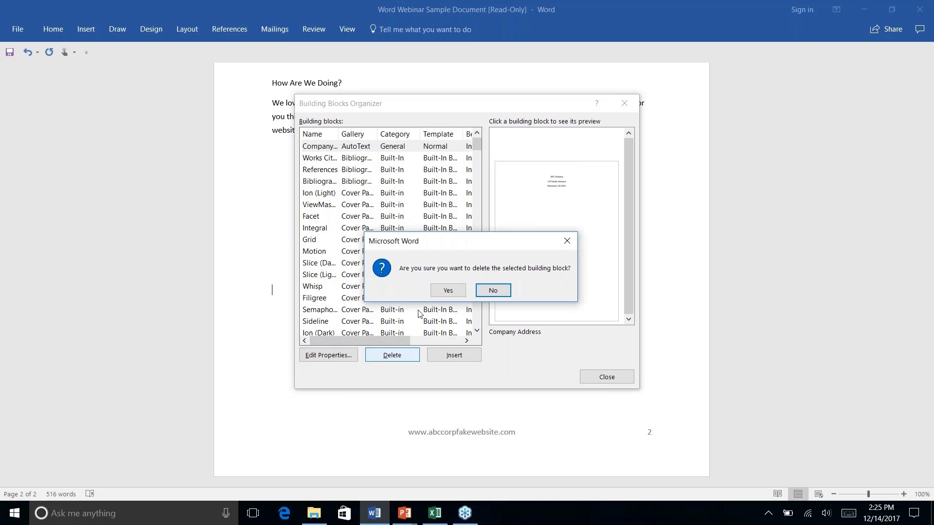
{"action": "left_click", "coordinate": [448, 290]}
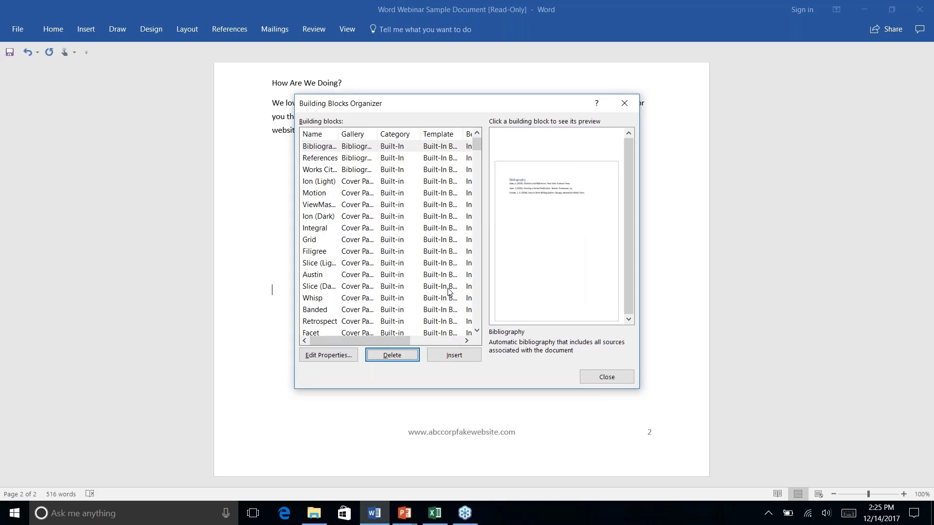
- Look through the built-in building blocks and their behavior and description columns, and close the organizer
{"action": "scroll", "coordinate": [339, 204], "scroll_direction": "right", "scroll_amount": 5}
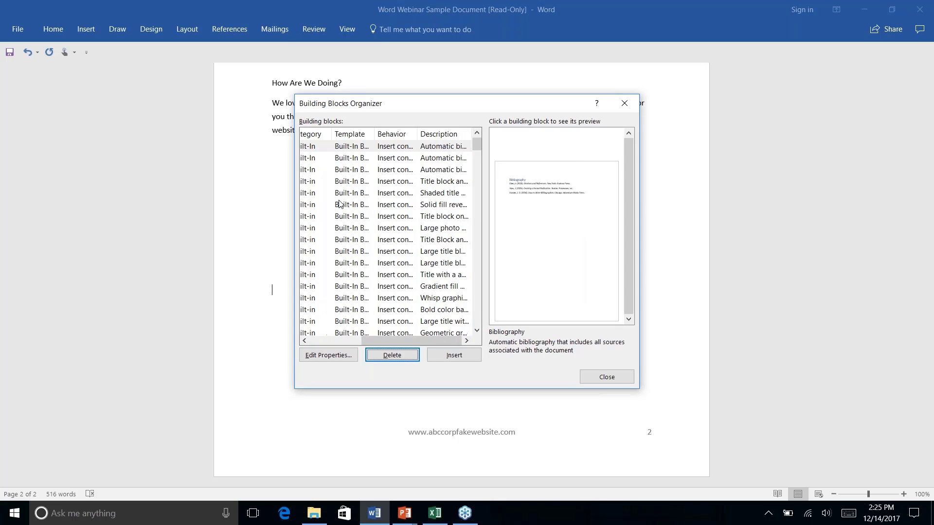
{"action": "scroll", "coordinate": [339, 204], "scroll_direction": "left", "scroll_amount": 5}
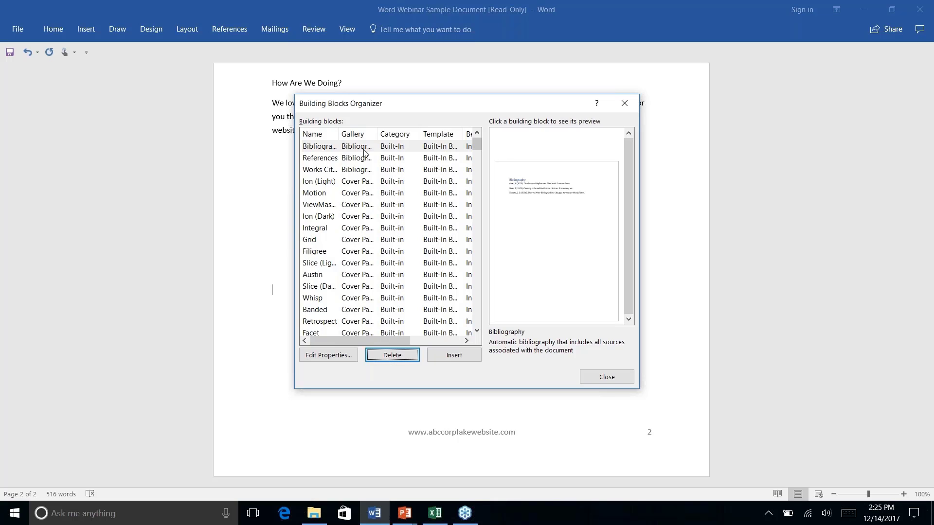
{"action": "scroll", "coordinate": [438, 219], "scroll_direction": "down", "scroll_amount": 15}
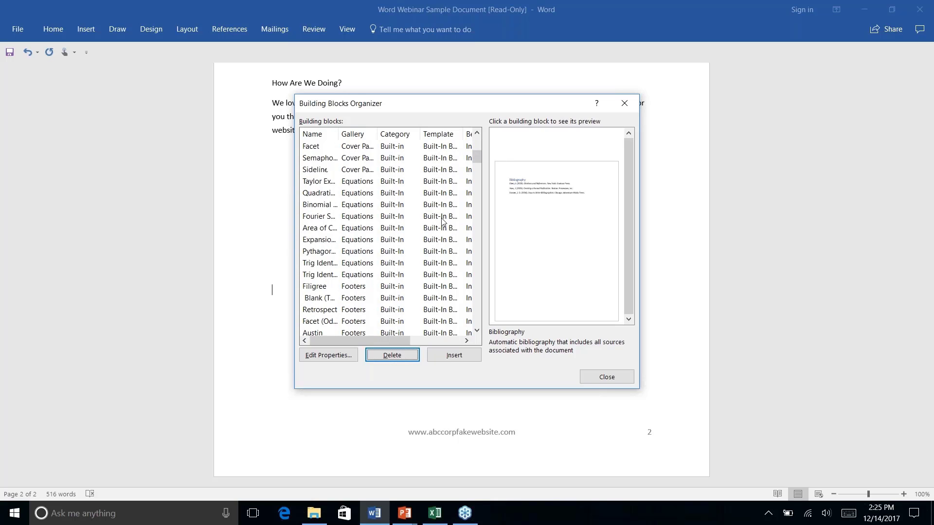
{"action": "scroll", "coordinate": [442, 220], "scroll_direction": "down", "scroll_amount": 15}
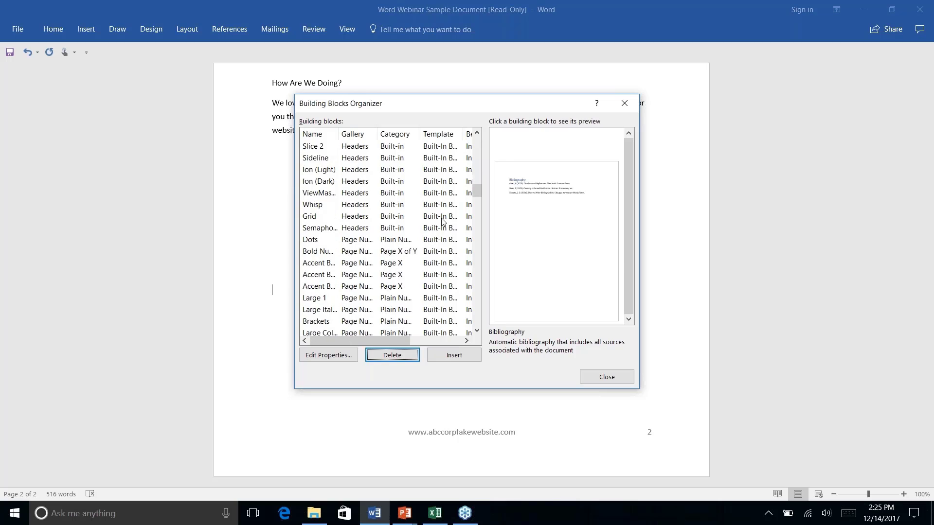
{"action": "scroll", "coordinate": [443, 221], "scroll_direction": "down", "scroll_amount": 1}
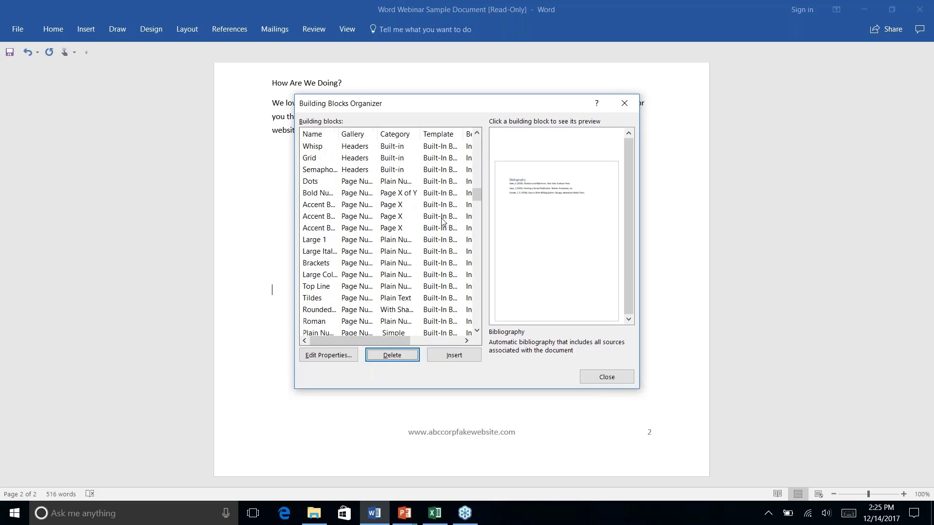
{"action": "scroll", "coordinate": [443, 220], "scroll_direction": "down", "scroll_amount": 2}
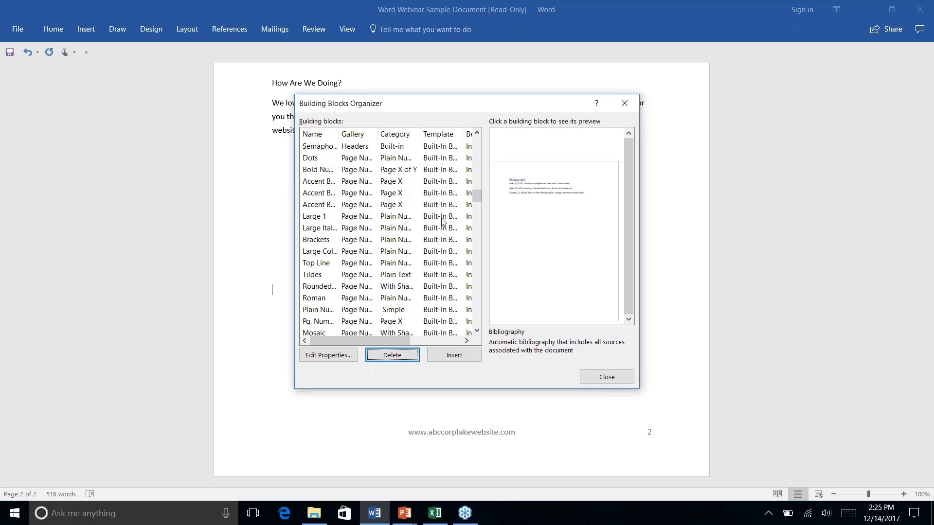
{"action": "scroll", "coordinate": [442, 220], "scroll_direction": "down", "scroll_amount": 10}
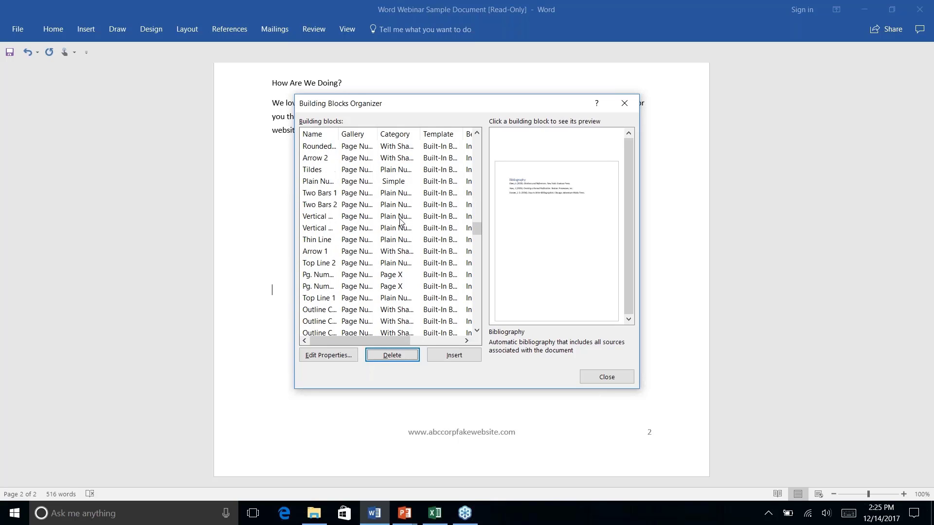
{"action": "left_click", "coordinate": [624, 106]}
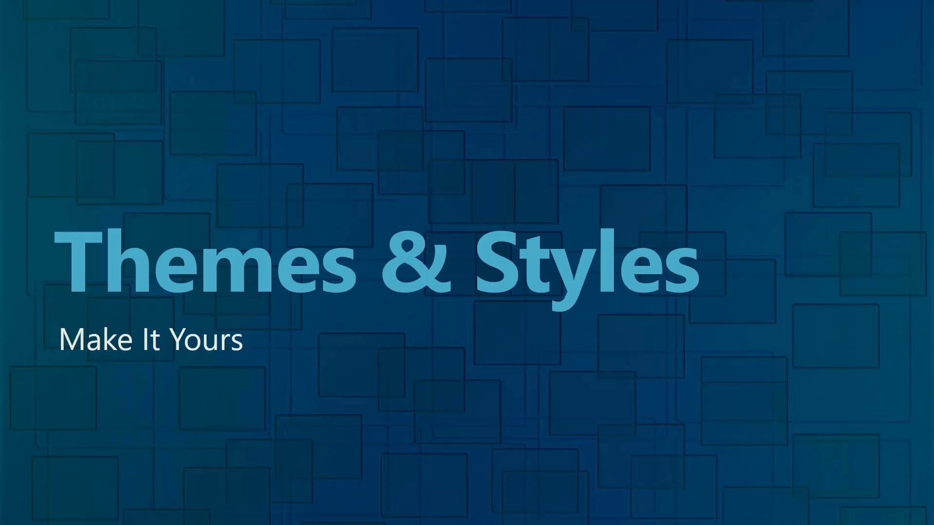
- Return from the slide presentation to the Word document and apply the Wisp theme to the newsletter
{"action": "key", "text": "alt+Tab"}
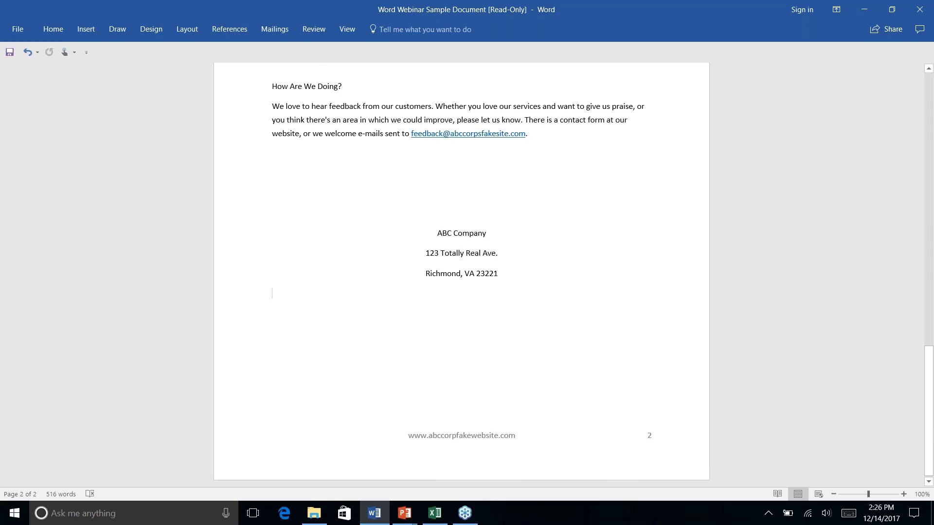
{"action": "scroll", "coordinate": [461, 272], "scroll_direction": "up", "scroll_amount": 15}
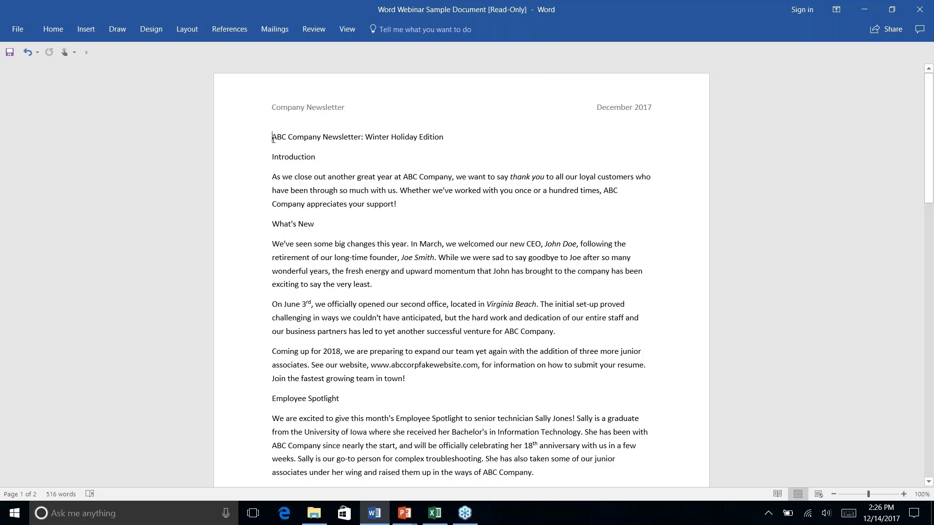
{"action": "left_click", "coordinate": [187, 29]}
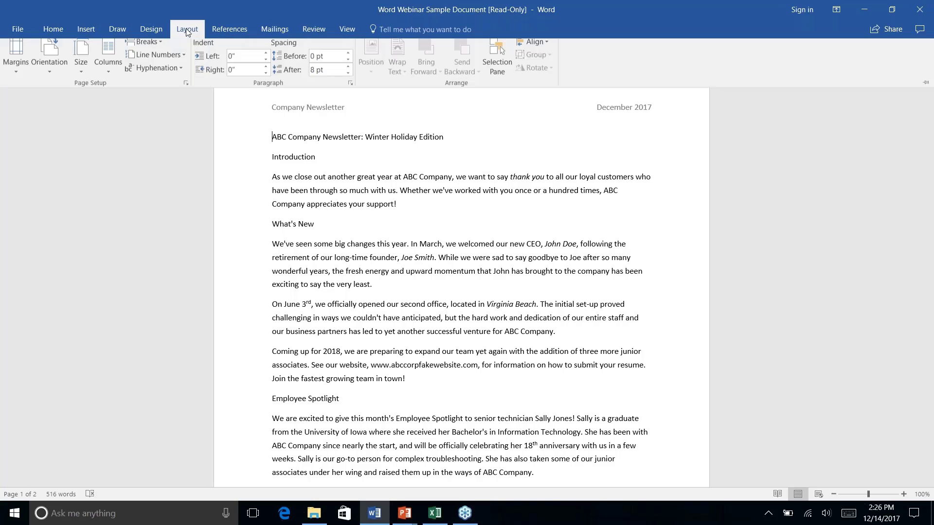
{"action": "left_click", "coordinate": [153, 30]}
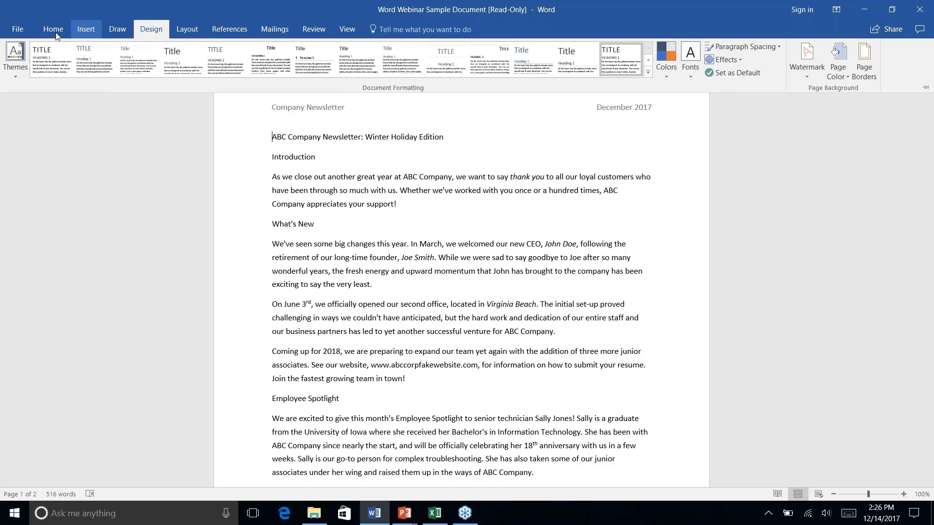
{"action": "left_click", "coordinate": [16, 73]}
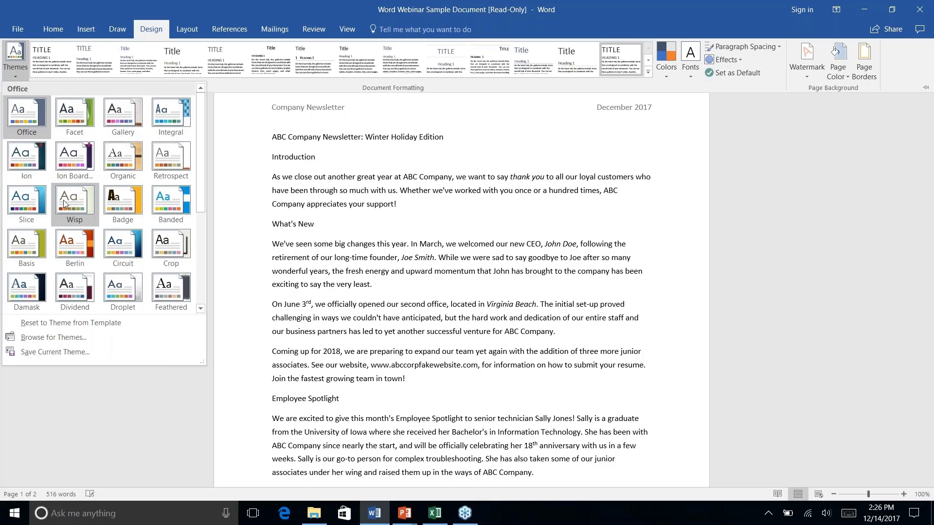
{"action": "right_click", "coordinate": [64, 204]}
{"action": "left_click", "coordinate": [64, 203]}
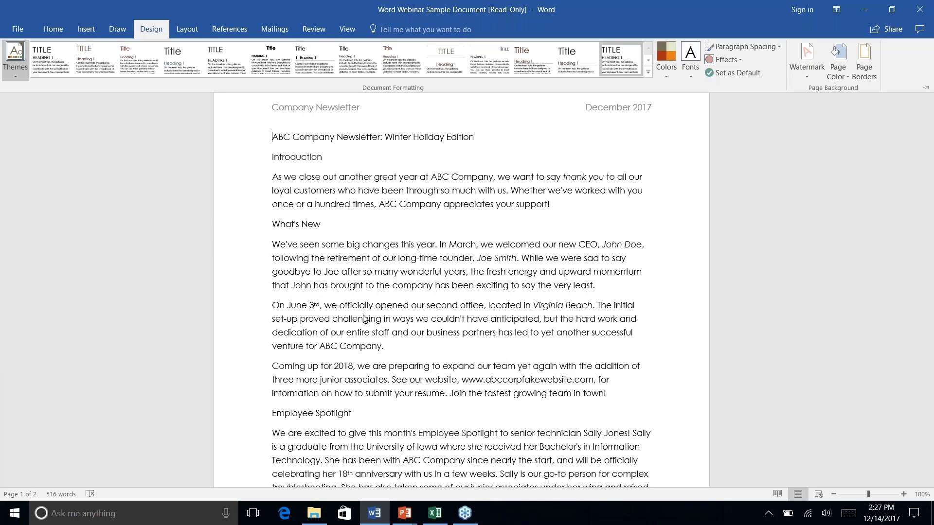
- Look through the built-in theme colour sets and the custom theme colour settings, and cancel without creating a set
{"action": "left_click", "coordinate": [189, 62]}
{"action": "left_click", "coordinate": [664, 76]}
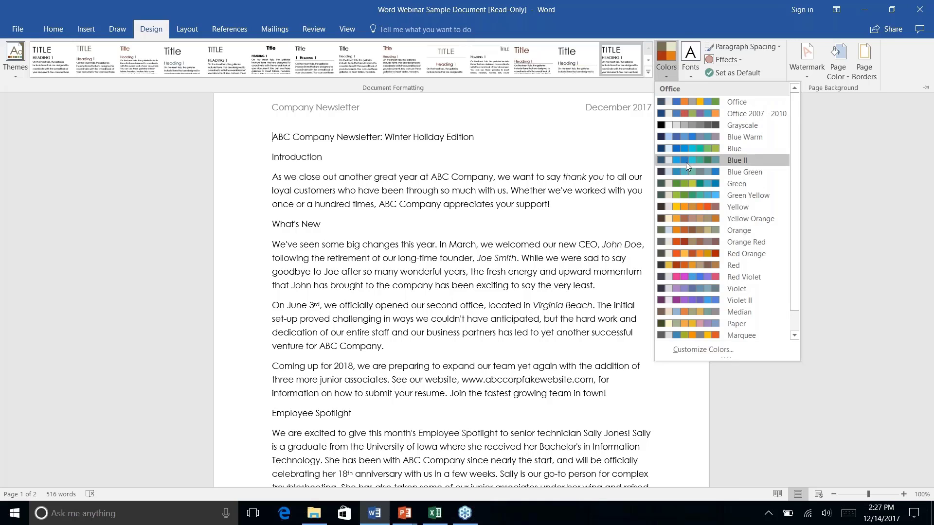
{"action": "scroll", "coordinate": [686, 163], "scroll_direction": "down", "scroll_amount": 1}
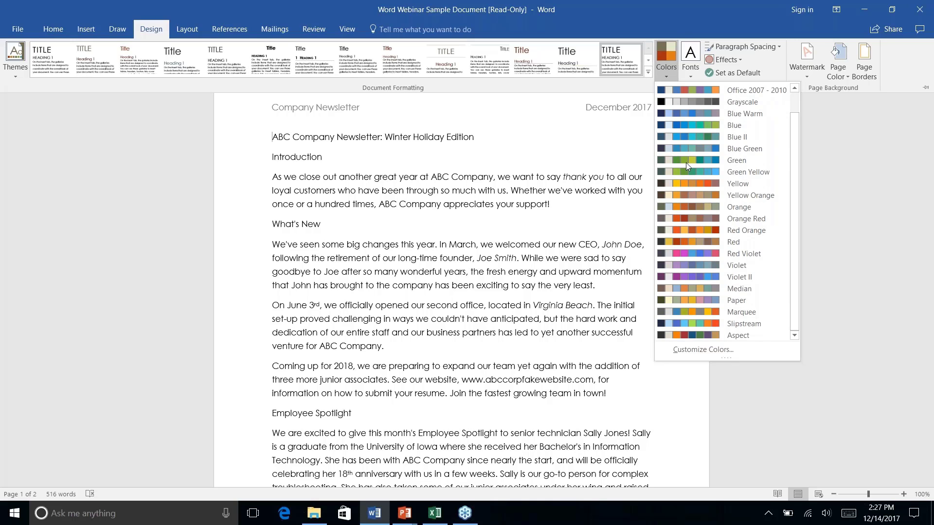
{"action": "scroll", "coordinate": [685, 163], "scroll_direction": "up", "scroll_amount": 1}
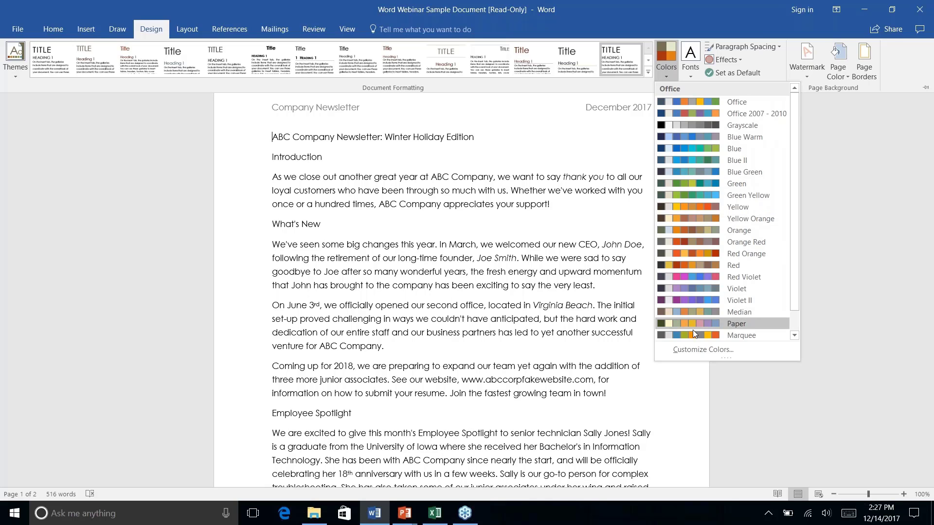
{"action": "right_click", "coordinate": [697, 353]}
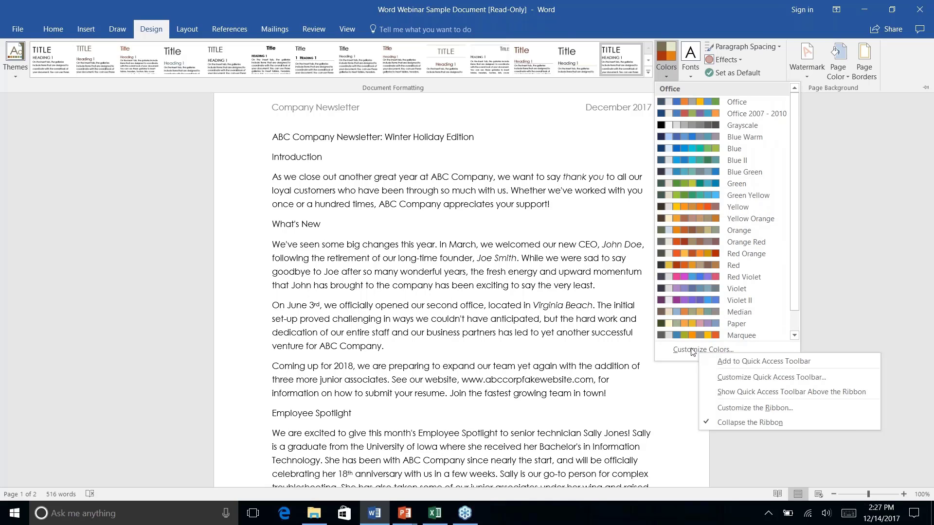
{"action": "left_click", "coordinate": [696, 350]}
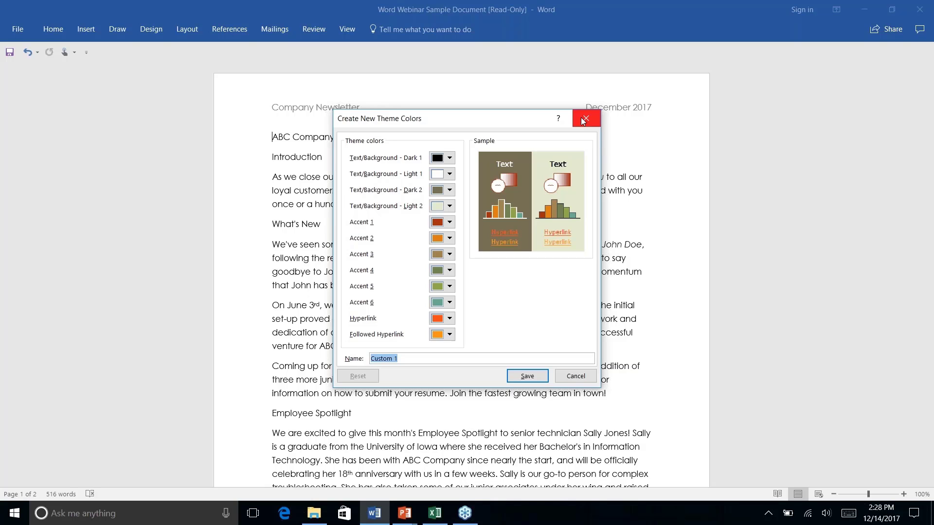
{"action": "left_click", "coordinate": [573, 379]}
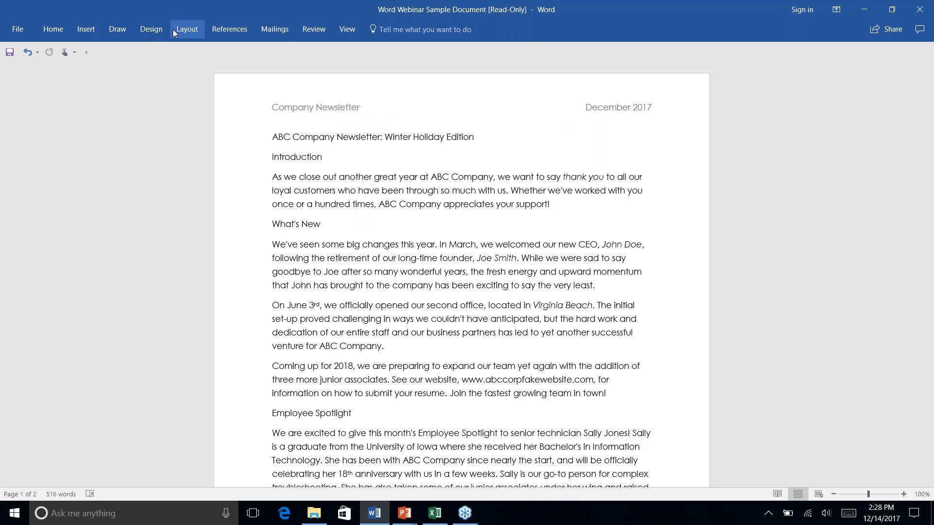
- Browse the document style sets and apply the Feathered theme to the newsletter
{"action": "left_click", "coordinate": [174, 29]}
{"action": "left_click", "coordinate": [157, 27]}
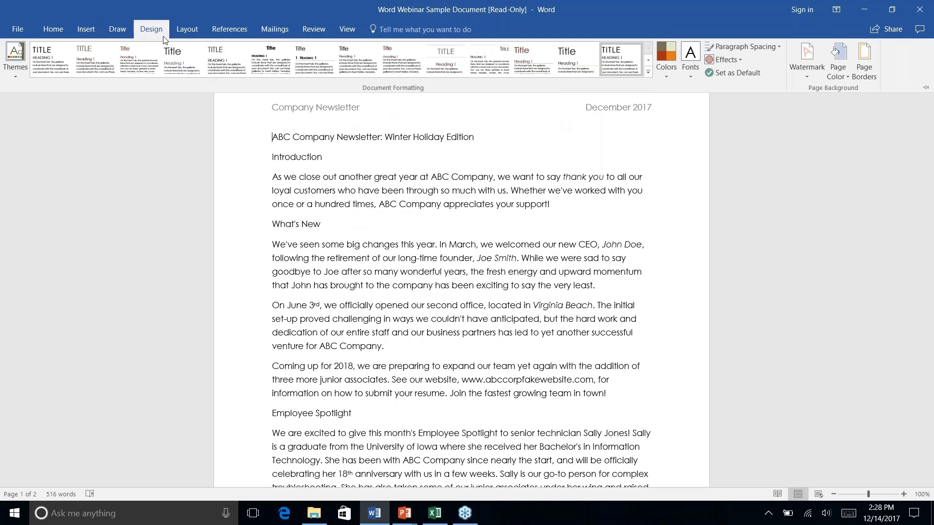
{"action": "left_click", "coordinate": [650, 75]}
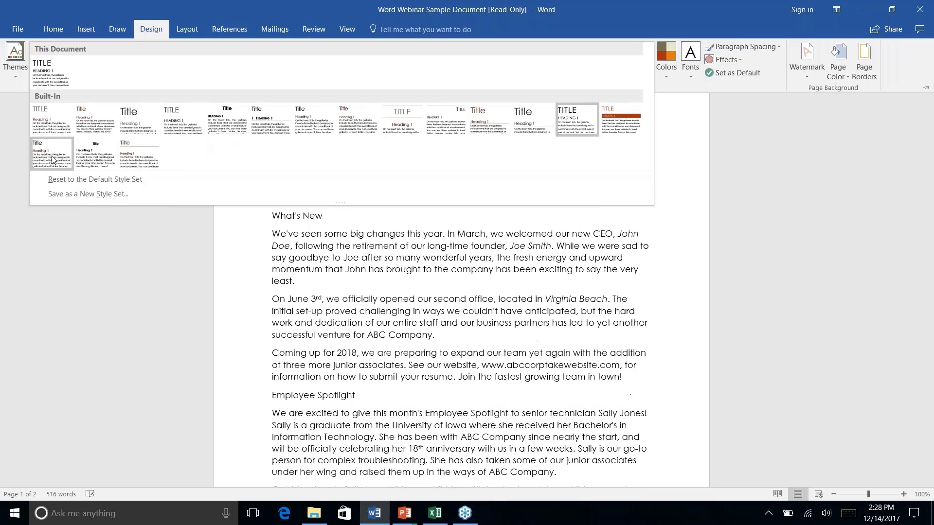
{"action": "left_click", "coordinate": [15, 58]}
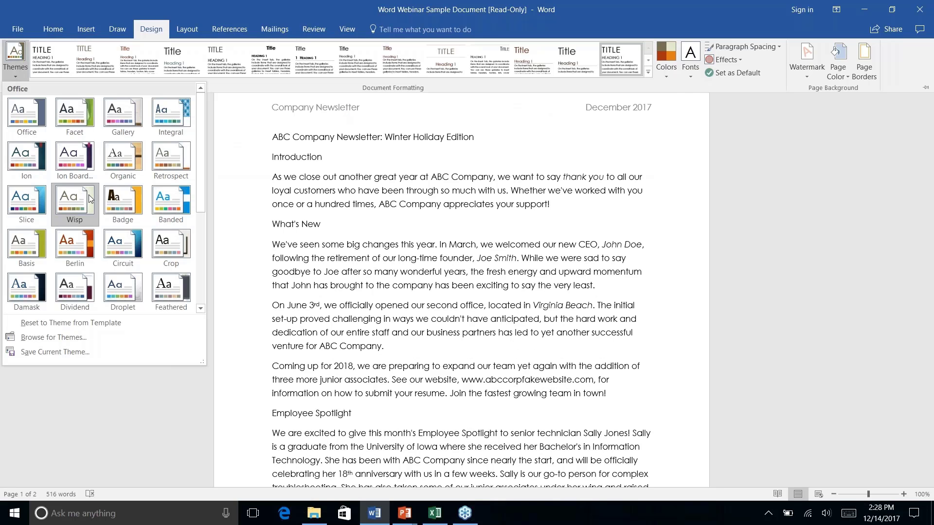
{"action": "right_click", "coordinate": [165, 291]}
{"action": "left_click", "coordinate": [156, 286]}
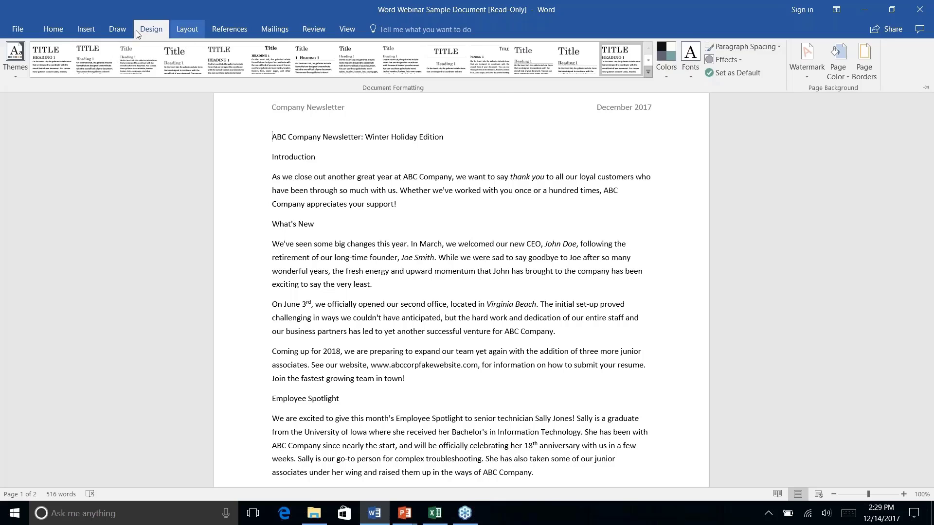
- Look through the whole newsletter and return to the beginning of the document
{"action": "left_click", "coordinate": [86, 29]}
{"action": "left_click", "coordinate": [118, 28]}
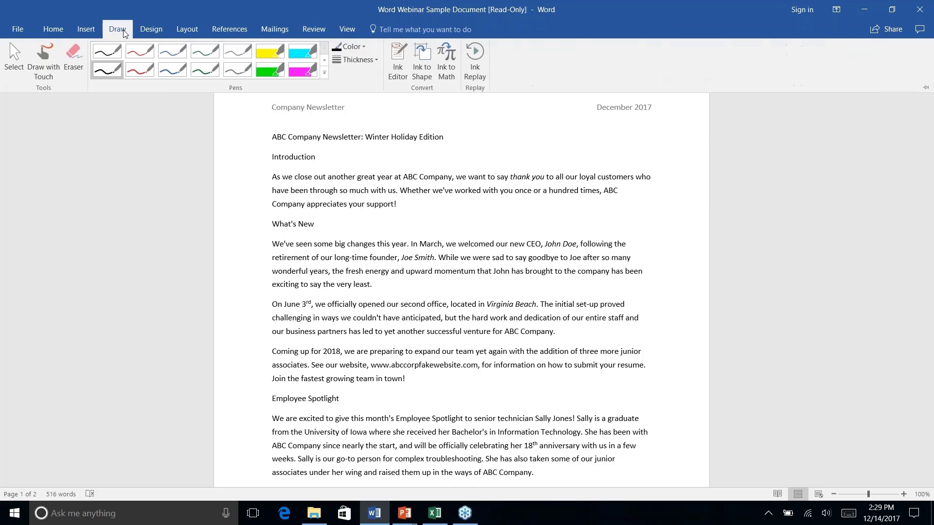
{"action": "left_click", "coordinate": [63, 30]}
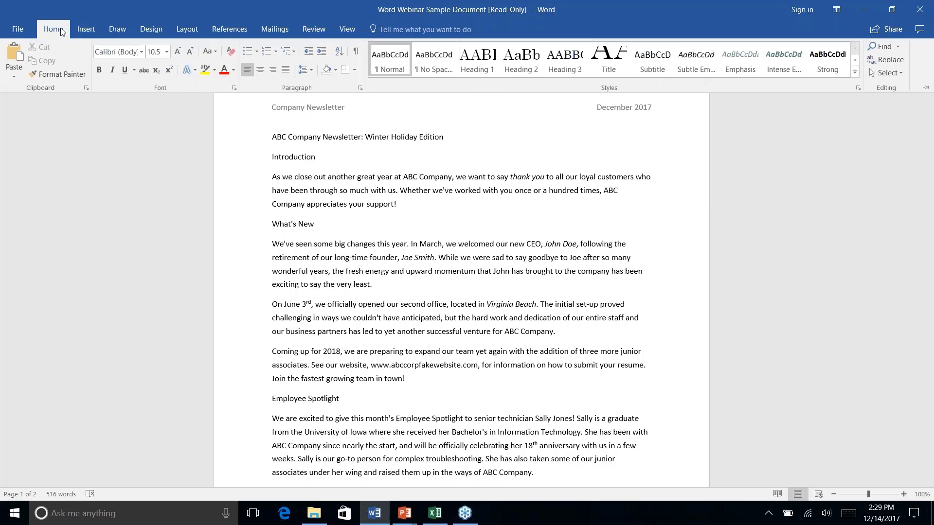
{"action": "left_click", "coordinate": [544, 173]}
{"action": "scroll", "coordinate": [544, 173], "scroll_direction": "down", "scroll_amount": 6}
{"action": "key", "text": "ctrl+Home"}
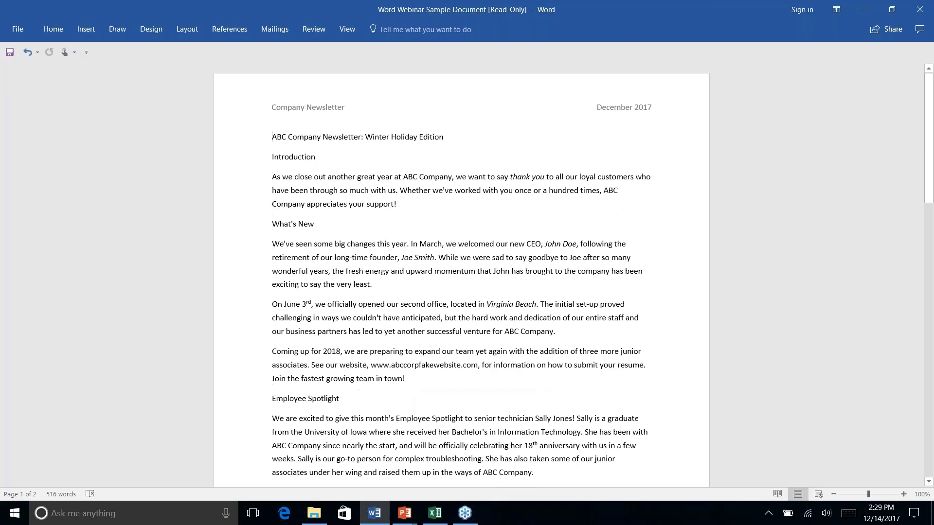
{"action": "scroll", "coordinate": [461, 273], "scroll_direction": "down", "scroll_amount": 5}
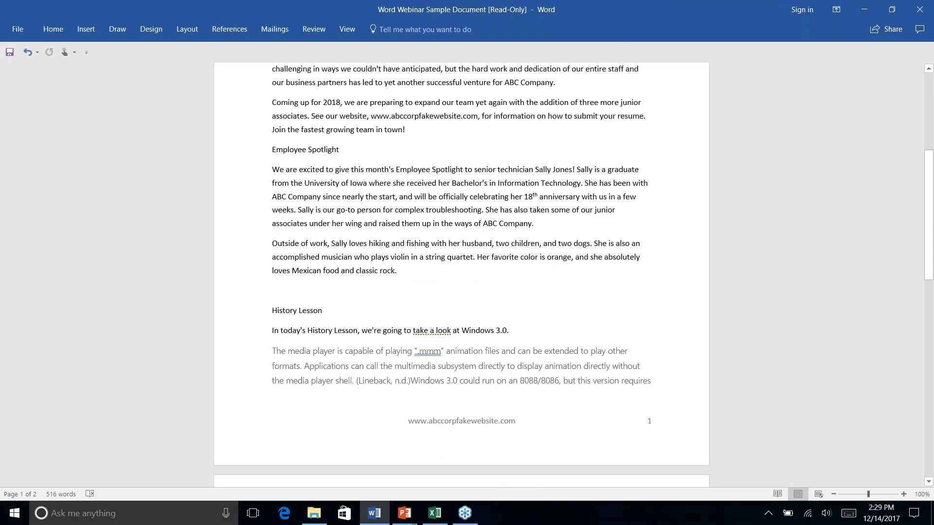
{"action": "scroll", "coordinate": [462, 272], "scroll_direction": "down", "scroll_amount": 6}
{"action": "key", "text": "ctrl+Home"}
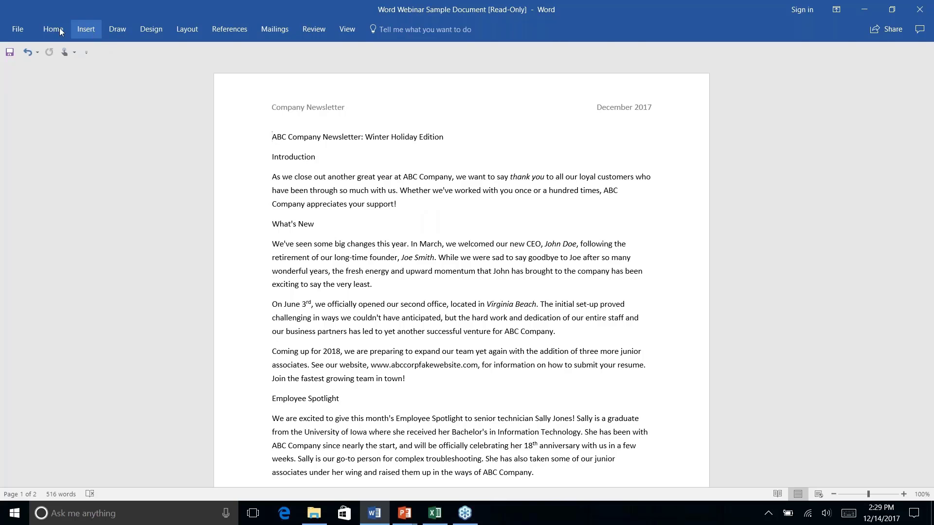
- Apply the Title style to the line "ABC Company Newsletter: Winter Holiday Edition"
{"action": "left_click", "coordinate": [61, 31]}
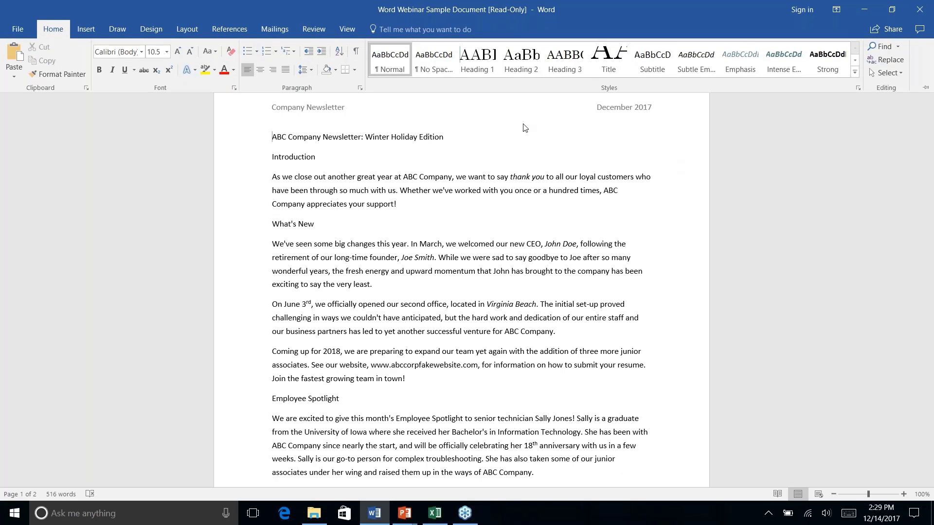
{"action": "left_click", "coordinate": [322, 136]}
{"action": "triple_click", "coordinate": [321, 137]}
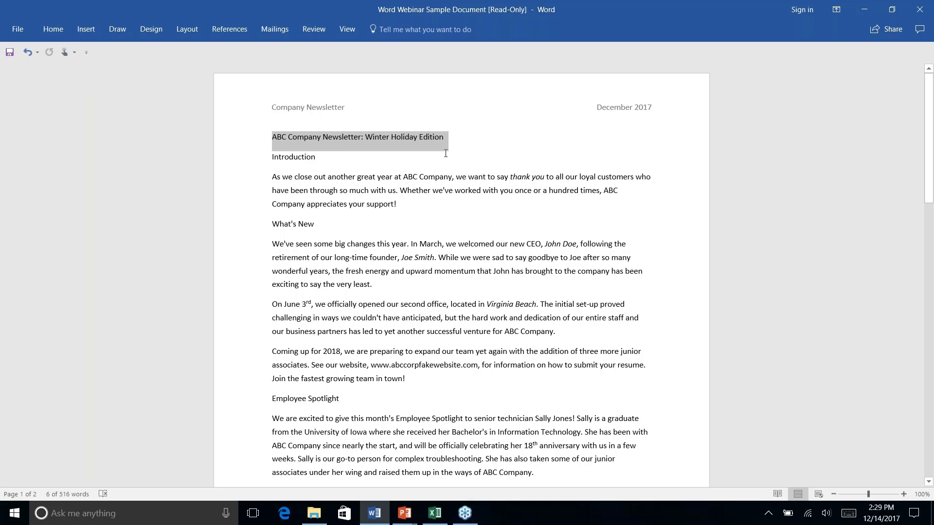
{"action": "left_click", "coordinate": [53, 29]}
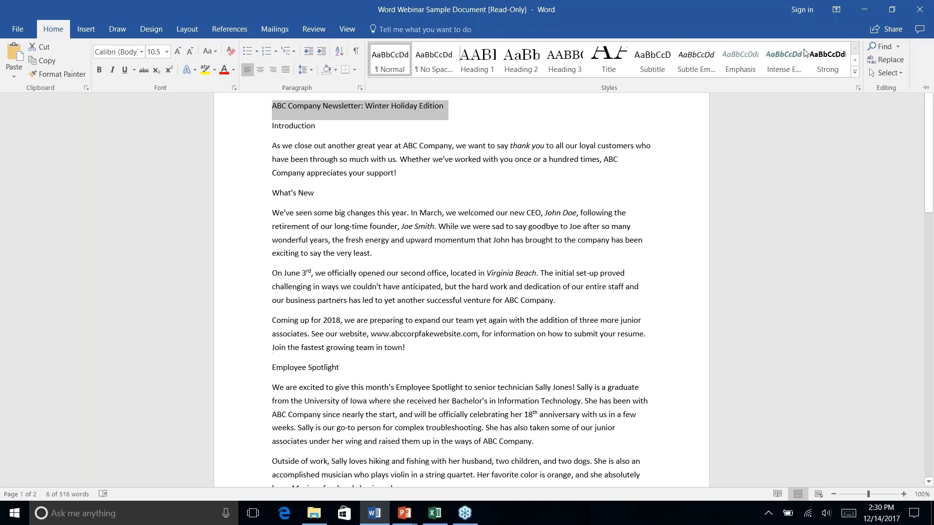
{"action": "left_click", "coordinate": [618, 64]}
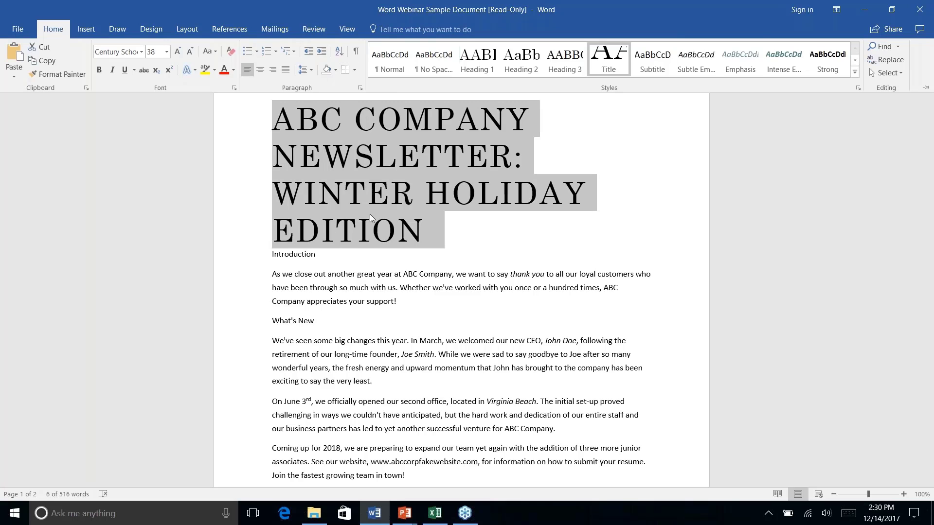
- Modify the Title style so that its font size is 20 pt
{"action": "key", "text": "ctrl+F1"}
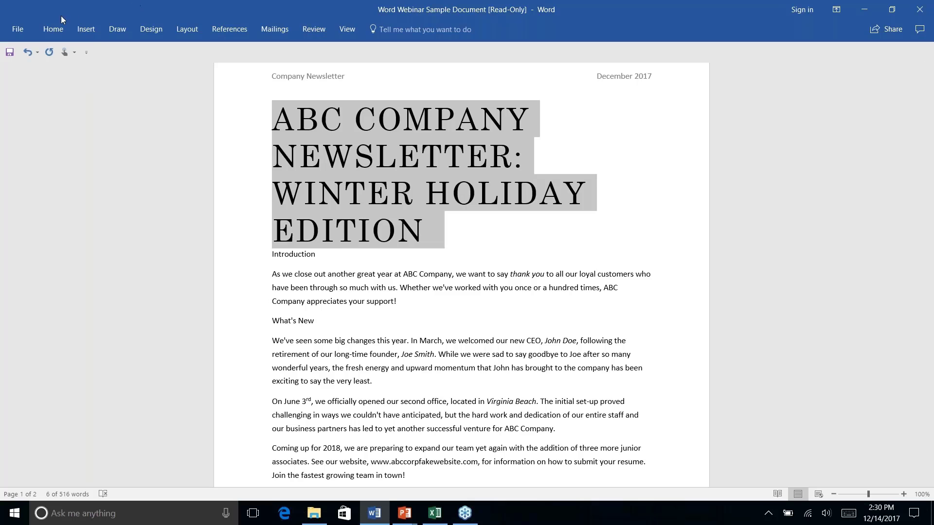
{"action": "right_click", "coordinate": [51, 27]}
{"action": "left_click", "coordinate": [231, 143]}
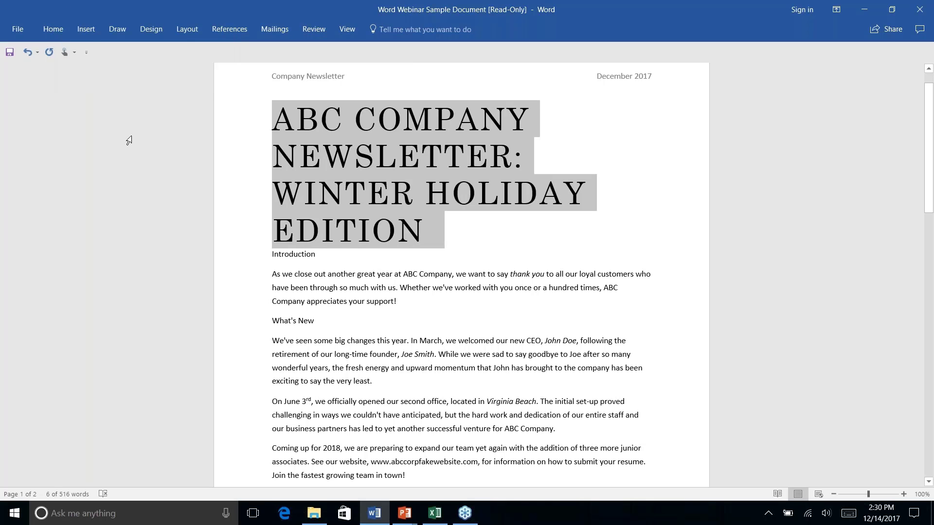
{"action": "left_click", "coordinate": [55, 27]}
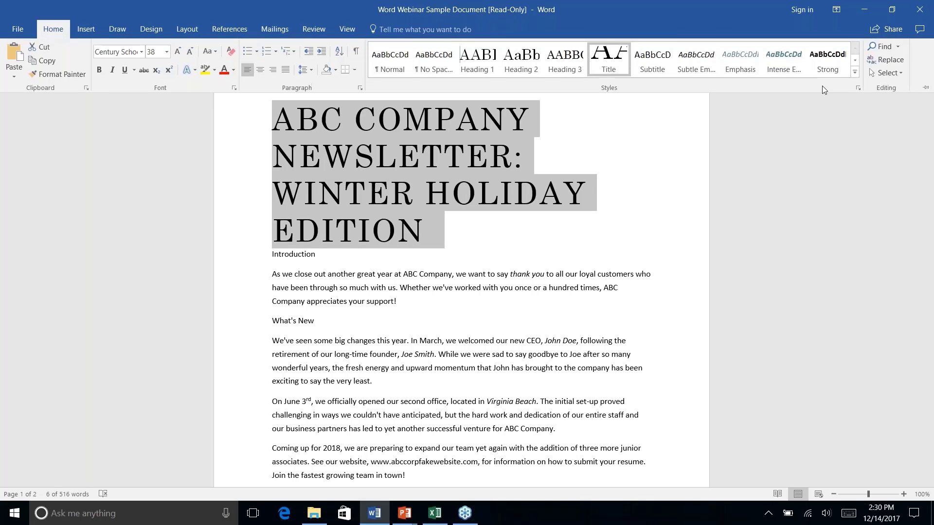
{"action": "right_click", "coordinate": [614, 58]}
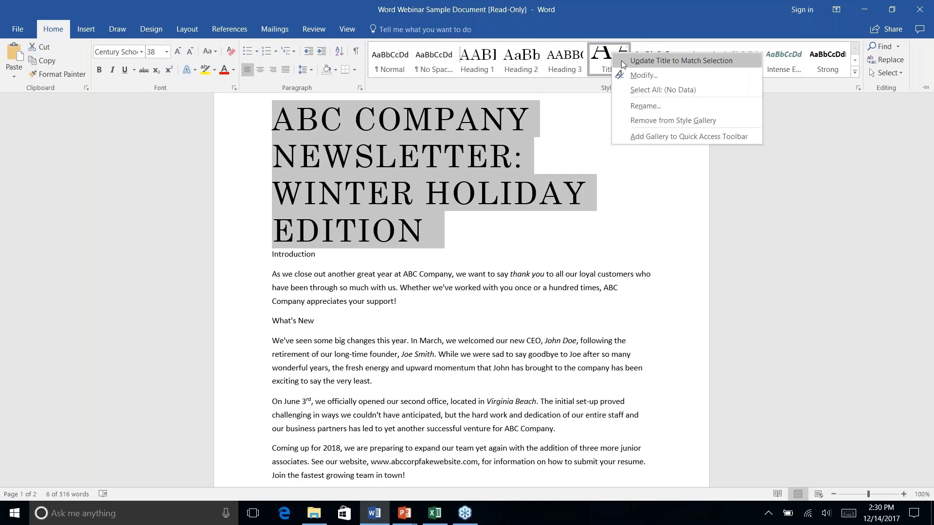
{"action": "left_click", "coordinate": [639, 76]}
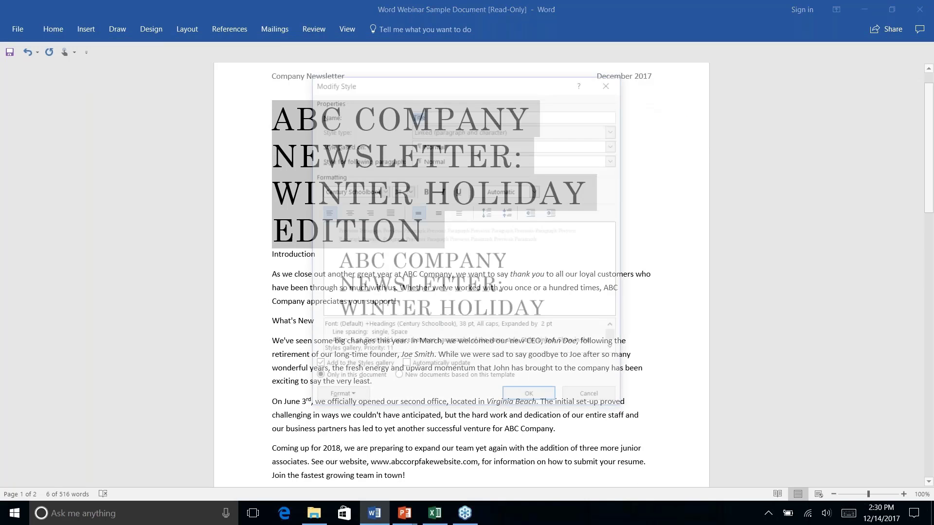
{"action": "left_click", "coordinate": [409, 191]}
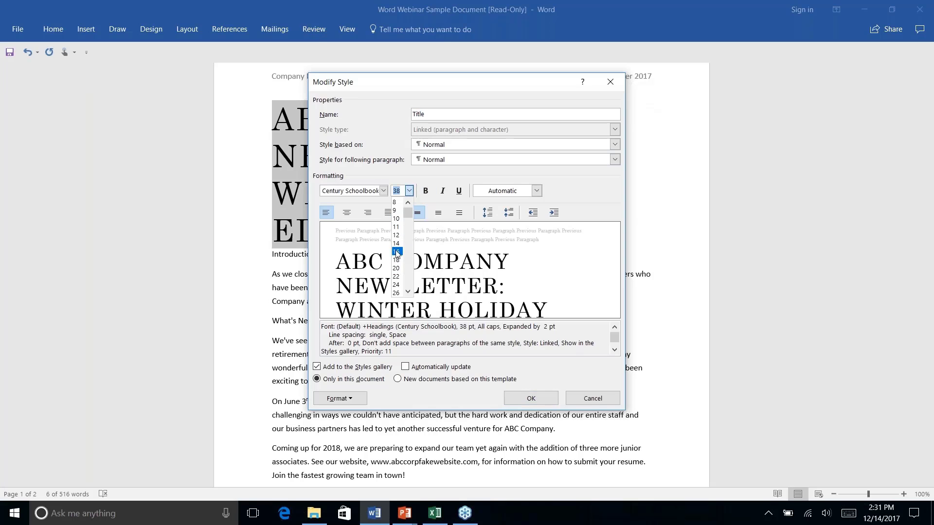
{"action": "left_click", "coordinate": [397, 251]}
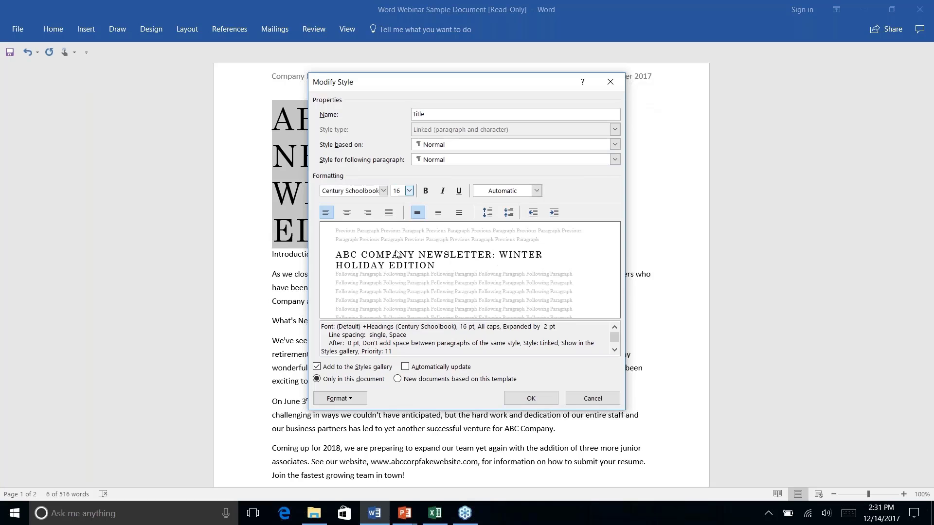
{"action": "left_click", "coordinate": [409, 191]}
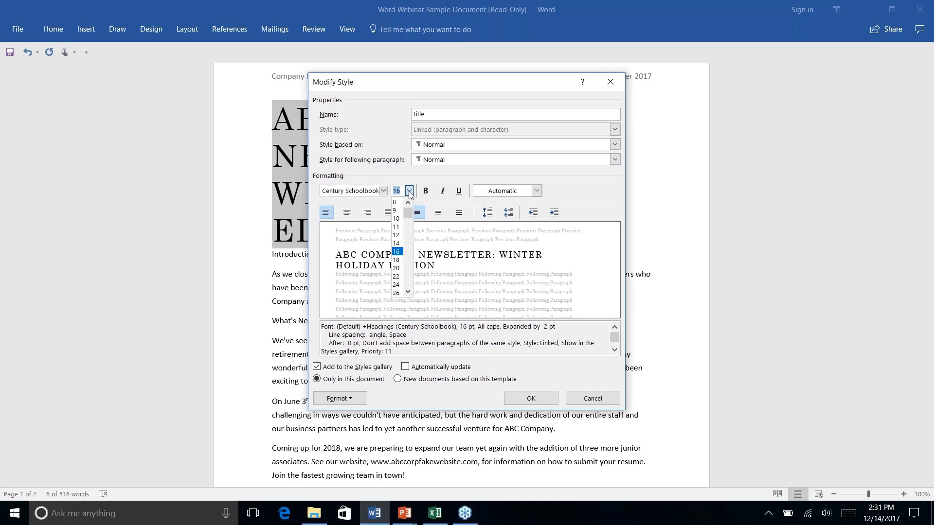
{"action": "left_click", "coordinate": [397, 260]}
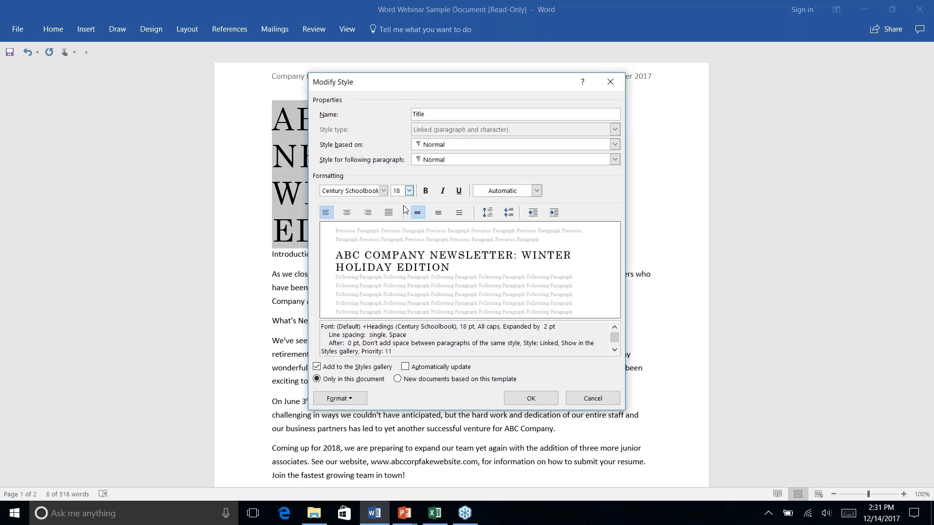
{"action": "left_click", "coordinate": [409, 191]}
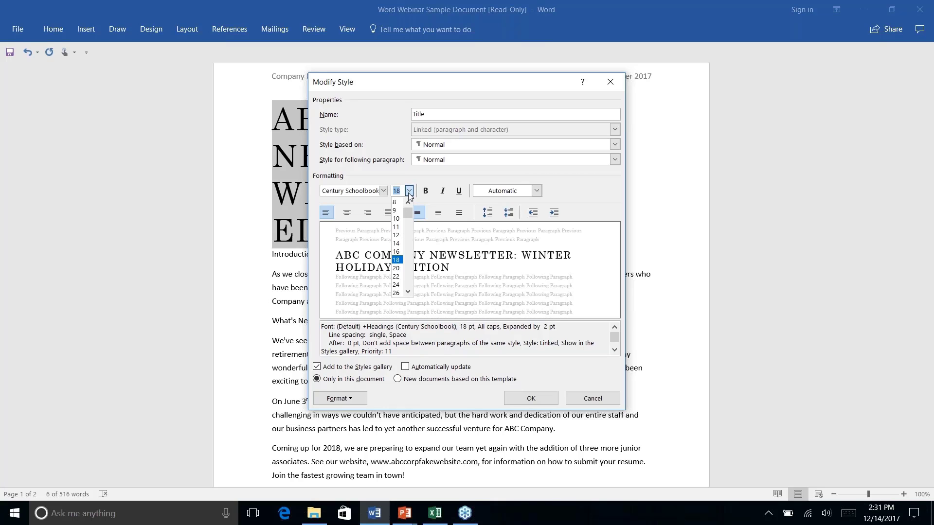
{"action": "left_click", "coordinate": [396, 268]}
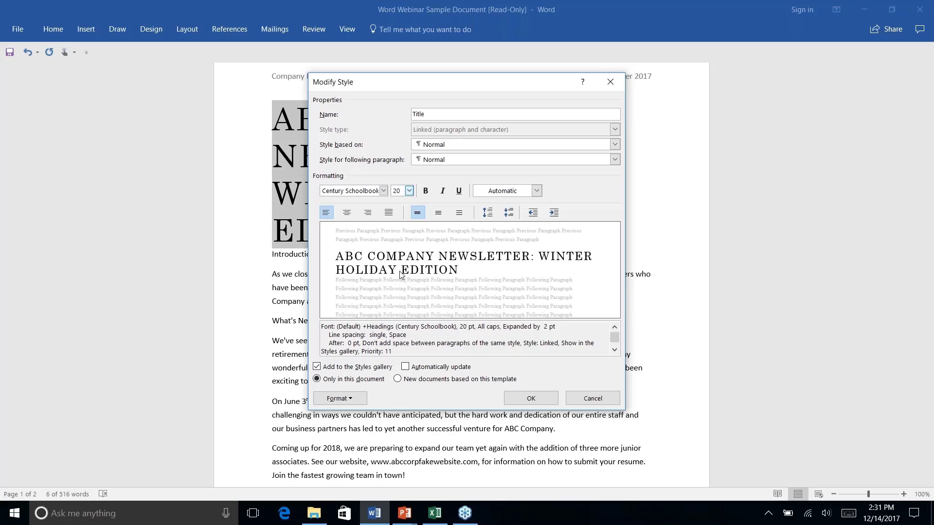
{"action": "left_click", "coordinate": [533, 404]}
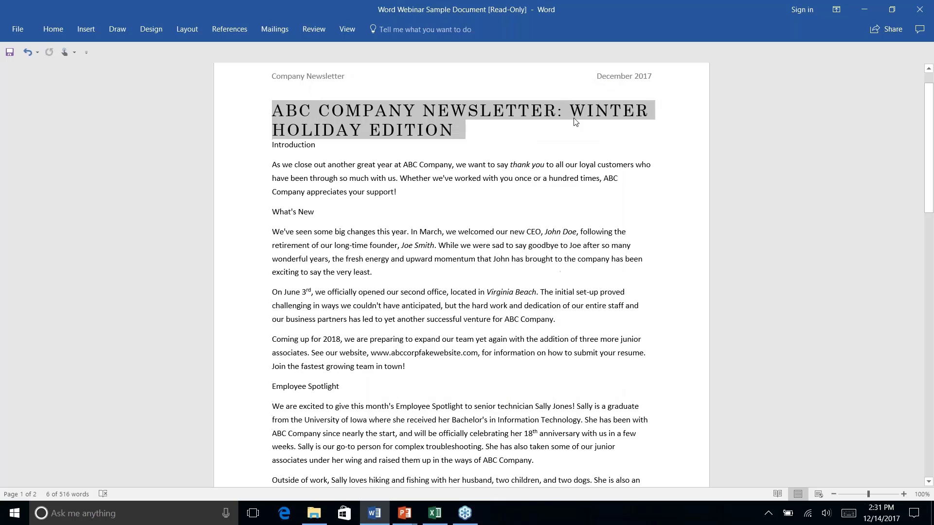
- Break the newsletter title before "Winter" so that "Winter Holiday Edition" sits on its own line
{"action": "left_click", "coordinate": [573, 111]}
{"action": "key", "text": "Return"}
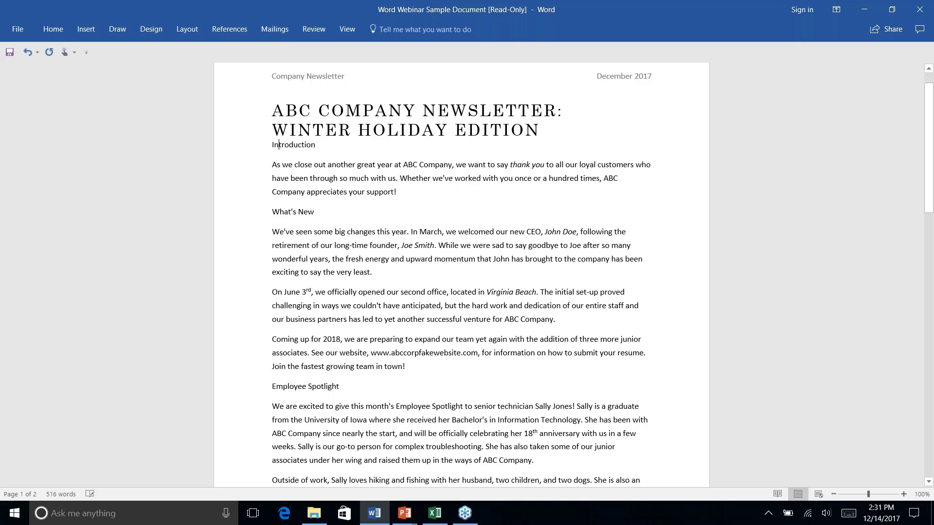
- Apply the Heading 1 style to the "Introduction" line
{"action": "double_click", "coordinate": [278, 146]}
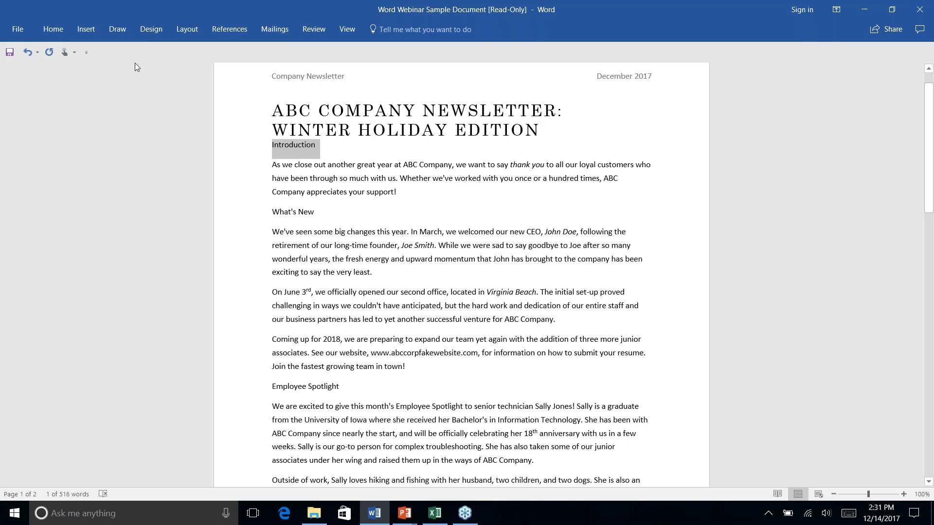
{"action": "left_click", "coordinate": [55, 30]}
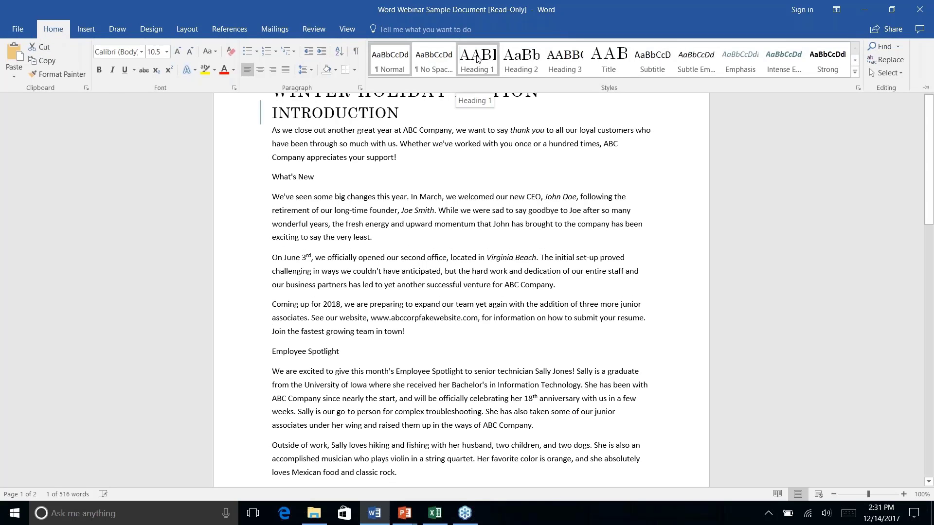
{"action": "left_click", "coordinate": [483, 62]}
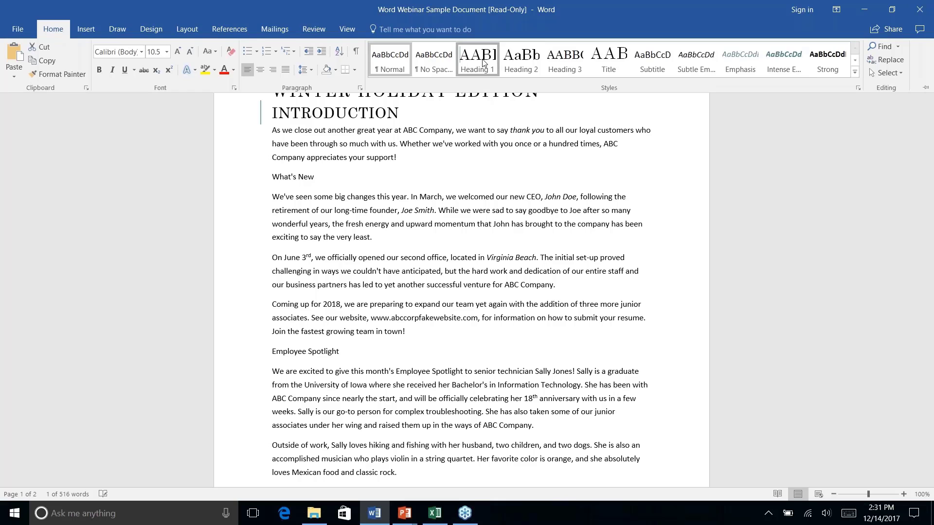
- Apply the Heading 2 style to the "What's New" line
{"action": "left_click", "coordinate": [292, 179]}
{"action": "left_click_drag", "start_coordinate": [298, 177], "coordinate": [313, 178]}
{"action": "left_click", "coordinate": [314, 178]}
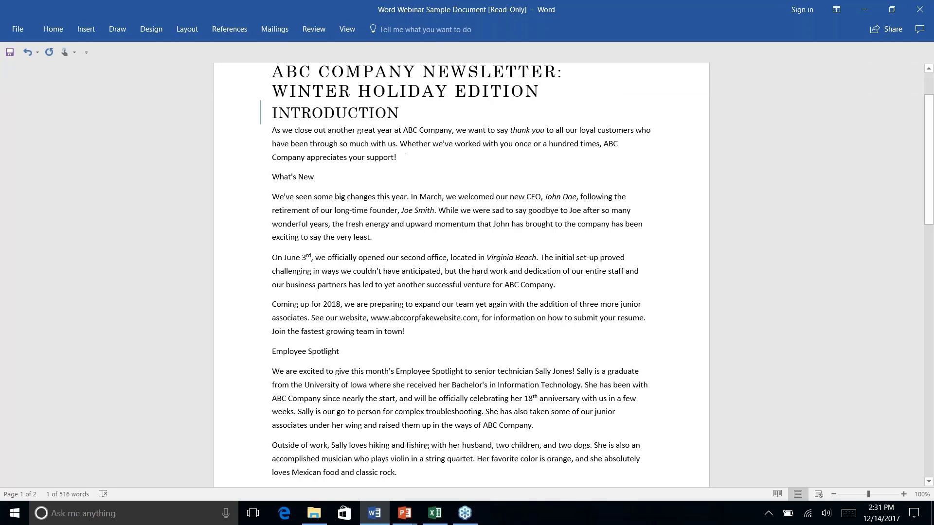
{"action": "triple_click", "coordinate": [315, 177]}
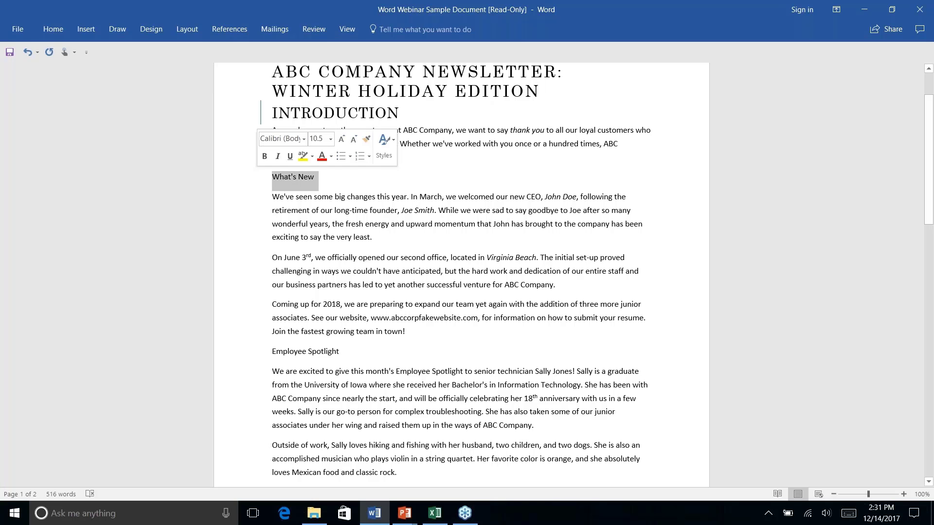
{"action": "left_click", "coordinate": [55, 30]}
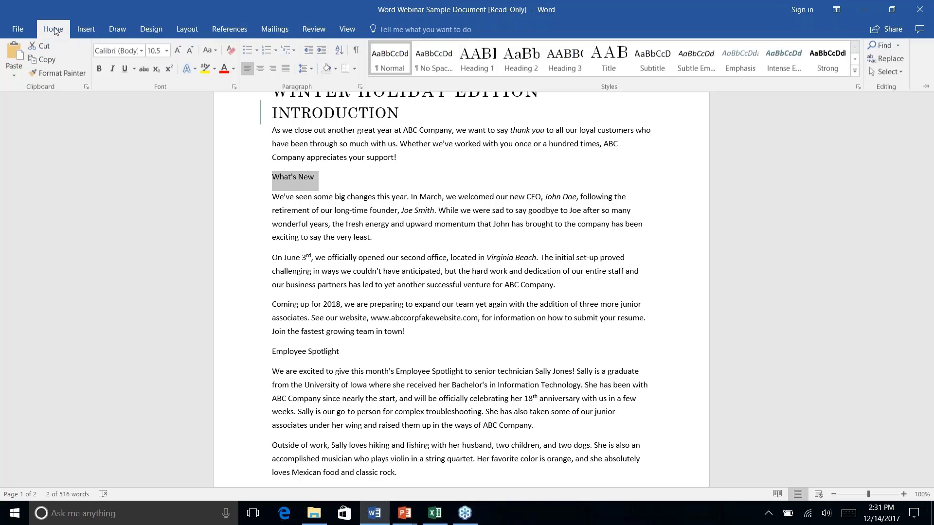
{"action": "left_click", "coordinate": [521, 57]}
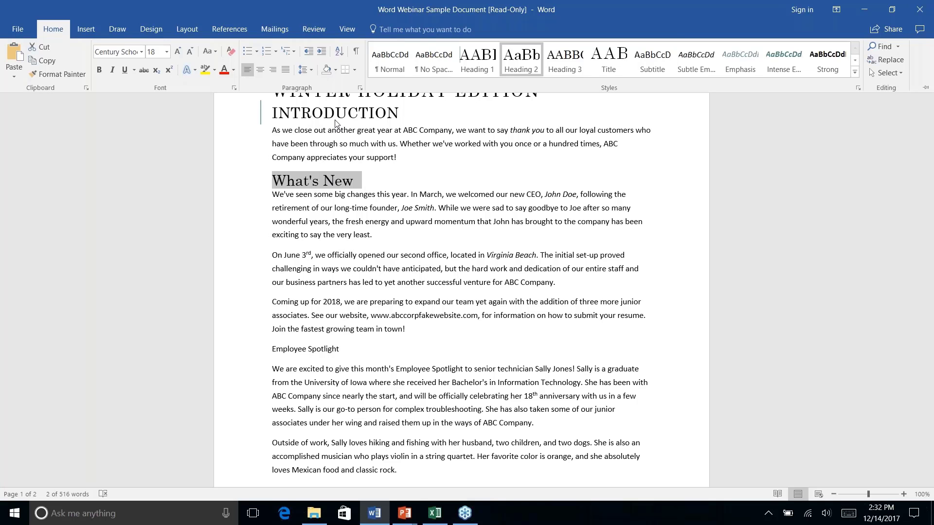
- Apply the Heading 1 style to the "Employee Spotlight" line
{"action": "key", "text": "ctrl+F1"}
{"action": "right_click", "coordinate": [304, 351]}
{"action": "key", "text": "Escape"}
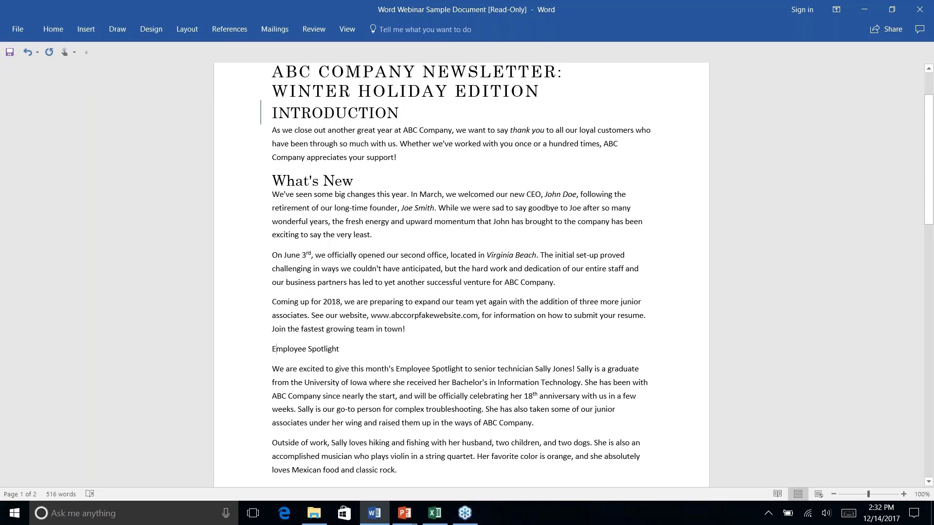
{"action": "triple_click", "coordinate": [297, 349]}
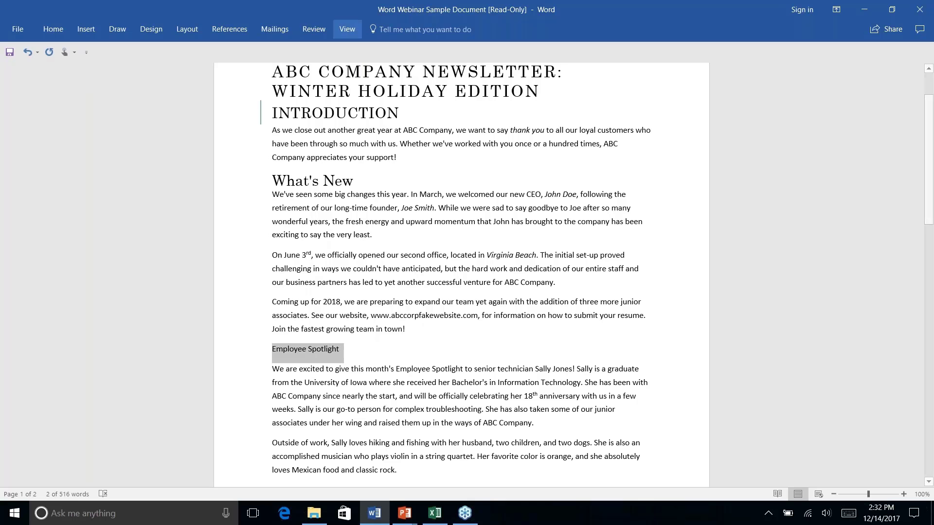
{"action": "left_click", "coordinate": [53, 29]}
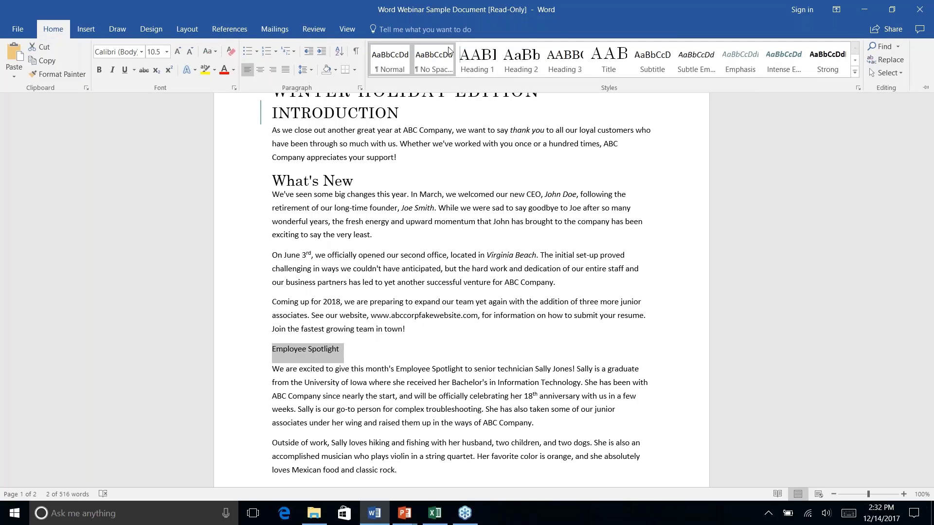
{"action": "left_click", "coordinate": [471, 59]}
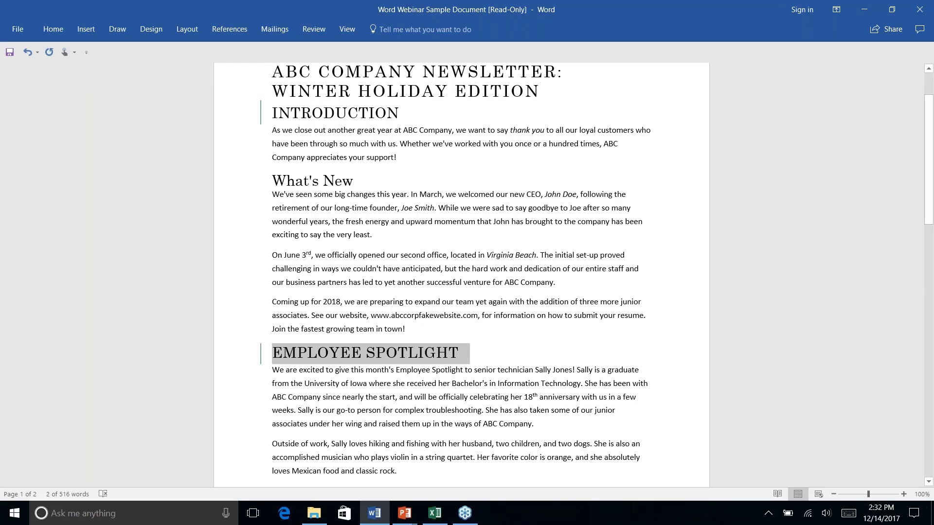
- Apply the Heading 1 style to the "History Lesson" line
{"action": "scroll", "coordinate": [283, 298], "scroll_direction": "down", "scroll_amount": 4}
{"action": "triple_click", "coordinate": [284, 298]}
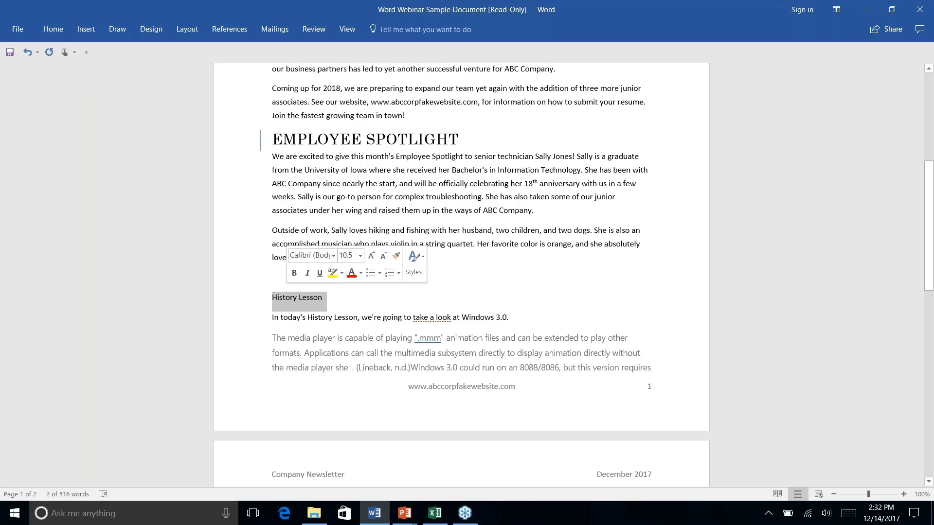
{"action": "left_click", "coordinate": [53, 28]}
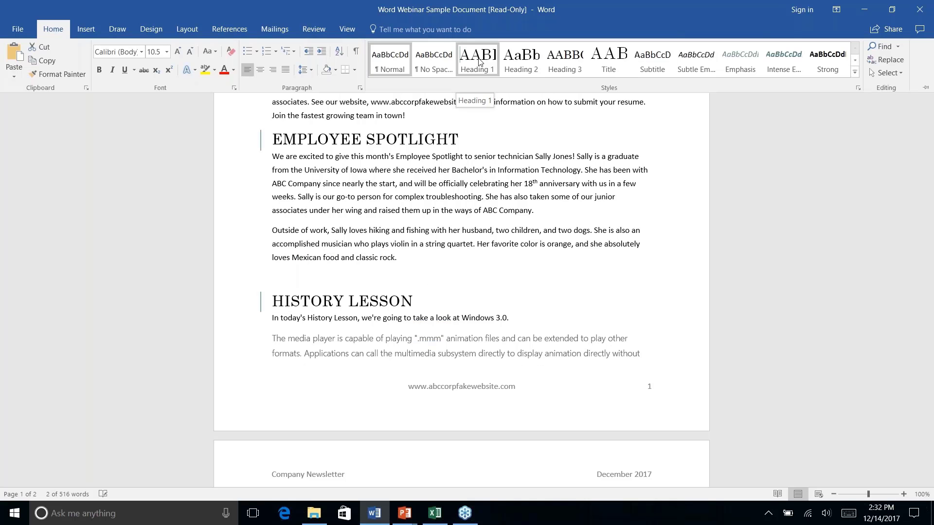
{"action": "left_click", "coordinate": [479, 63]}
- Remove the blank line at the end of the References bibliography on page 2
{"action": "scroll", "coordinate": [336, 204], "scroll_direction": "down", "scroll_amount": 8}
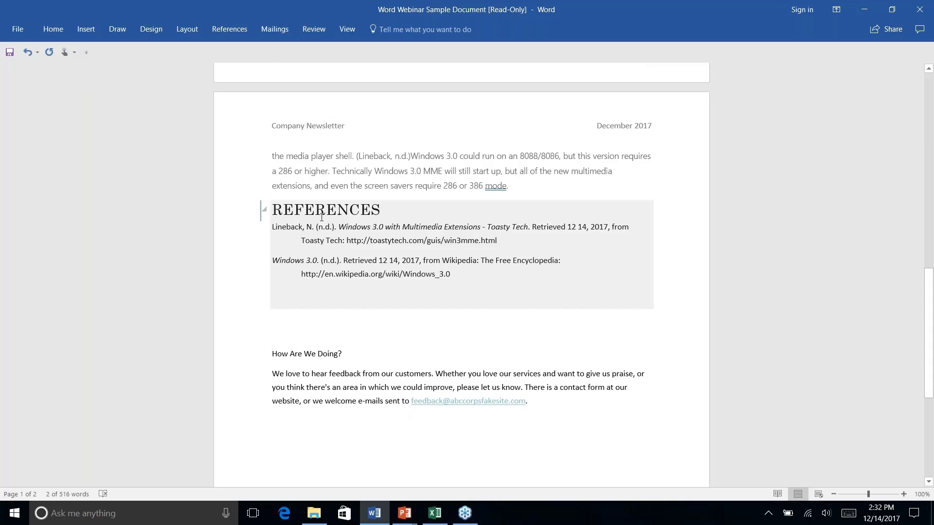
{"action": "left_click", "coordinate": [318, 210]}
{"action": "scroll", "coordinate": [440, 209], "scroll_direction": "up", "scroll_amount": 1}
{"action": "scroll", "coordinate": [461, 273], "scroll_direction": "up", "scroll_amount": 1}
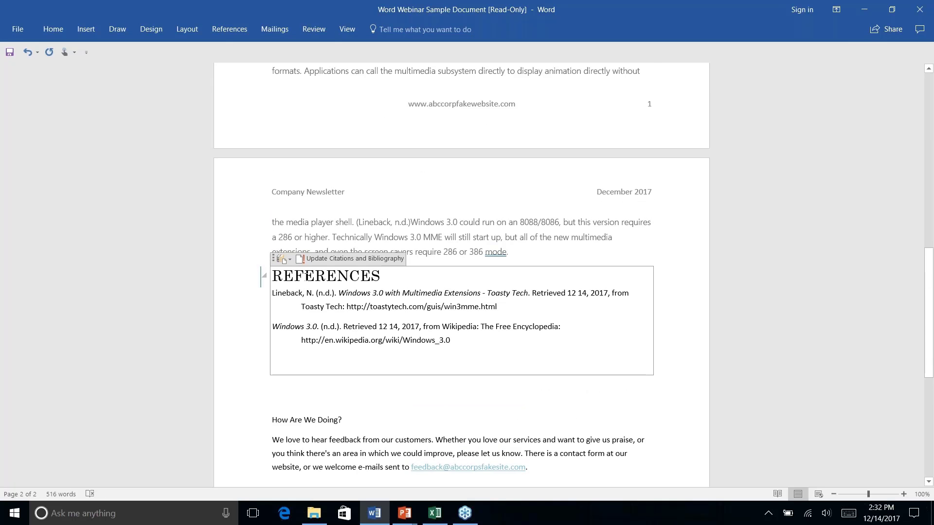
{"action": "left_click", "coordinate": [53, 29]}
{"action": "left_click", "coordinate": [352, 312]}
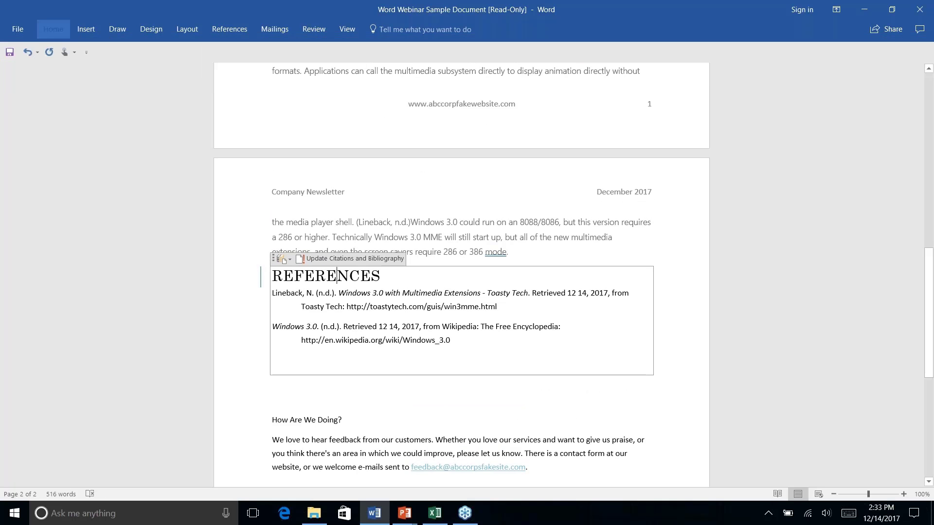
{"action": "right_click", "coordinate": [471, 332]}
{"action": "key", "text": "Escape"}
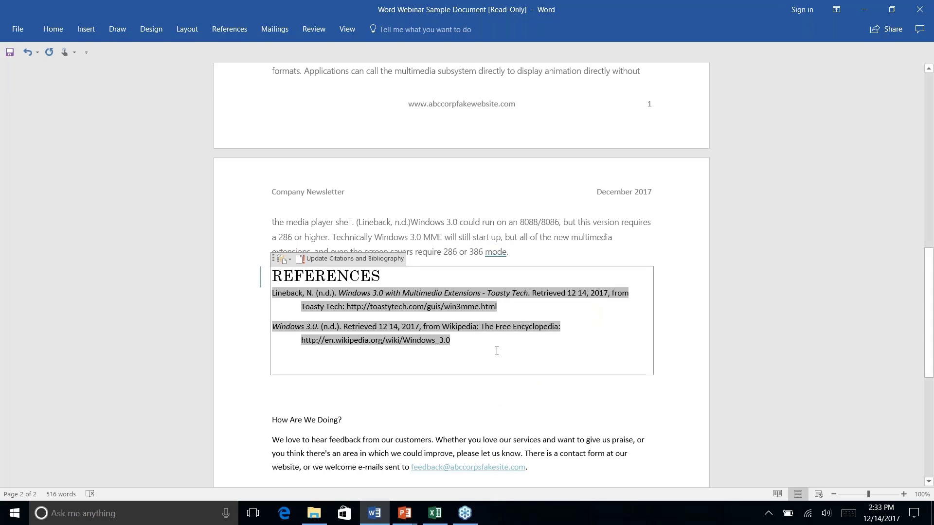
{"action": "key", "text": "Delete"}
{"action": "right_click", "coordinate": [563, 383]}
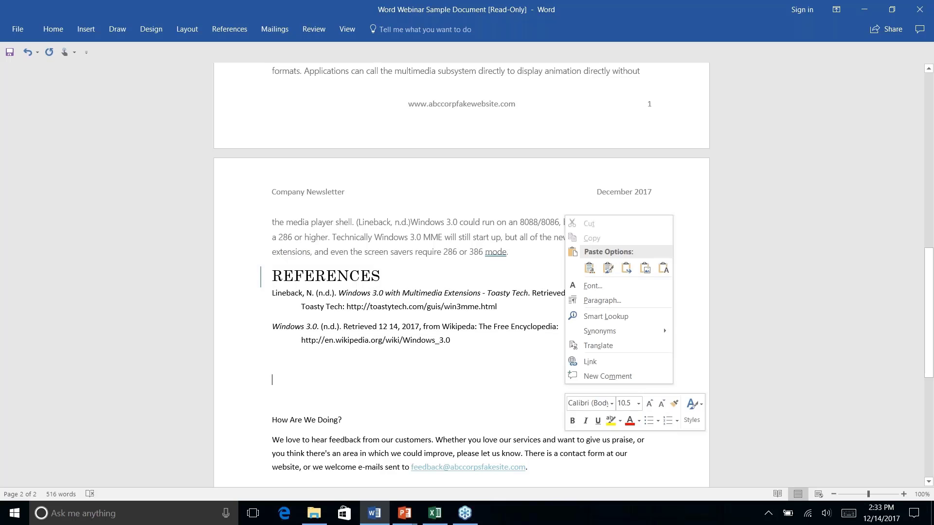
{"action": "key", "text": "Escape"}
{"action": "key", "text": "BackSpace"}
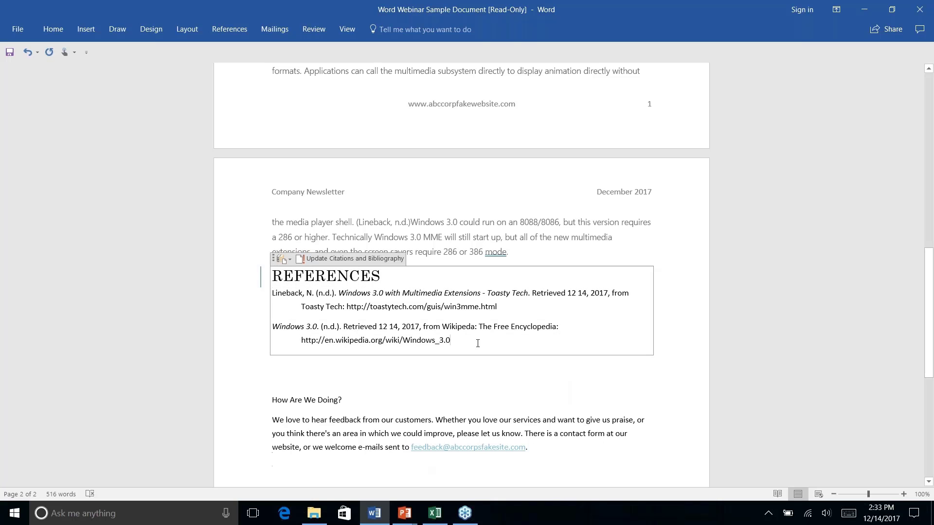
- Delete the References heading with both bibliography entries and the leftover empty line after the History Lesson text
{"action": "left_click_drag", "start_coordinate": [451, 340], "coordinate": [269, 277]}
{"action": "key", "text": "Delete"}
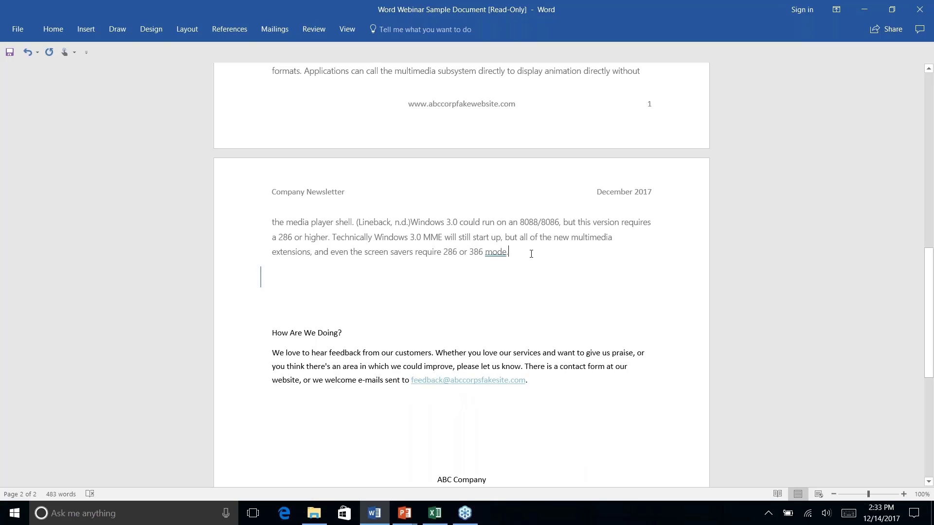
{"action": "key", "text": "Delete"}
{"action": "key", "text": "Down"}
{"action": "key", "text": "Down"}
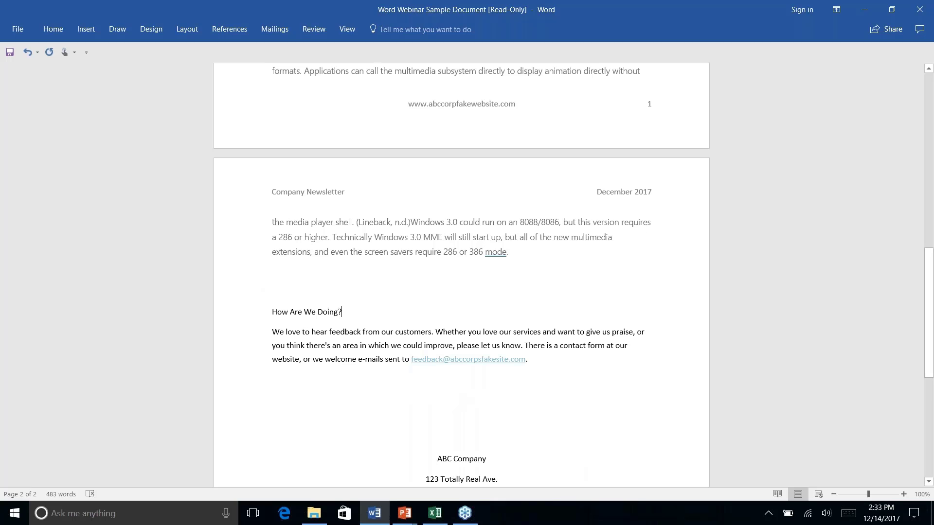
{"action": "left_click", "coordinate": [273, 272]}
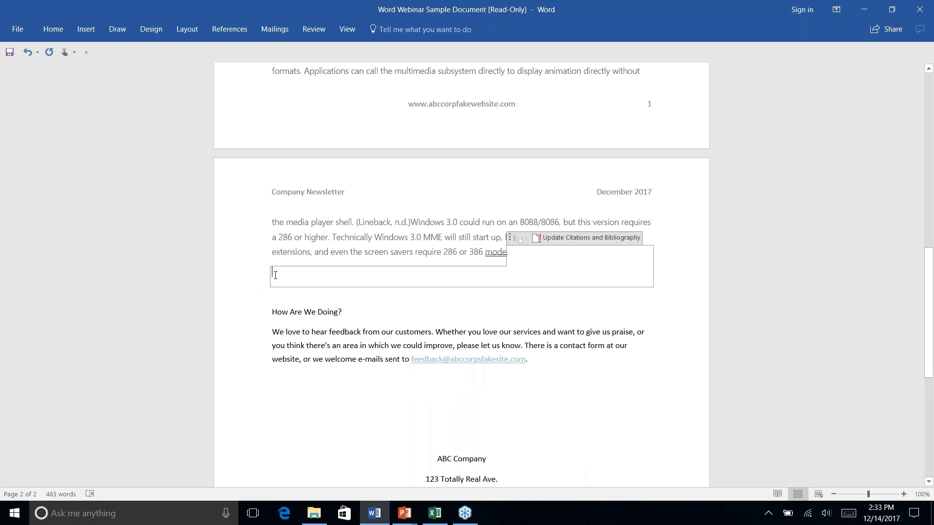
{"action": "right_click", "coordinate": [390, 298]}
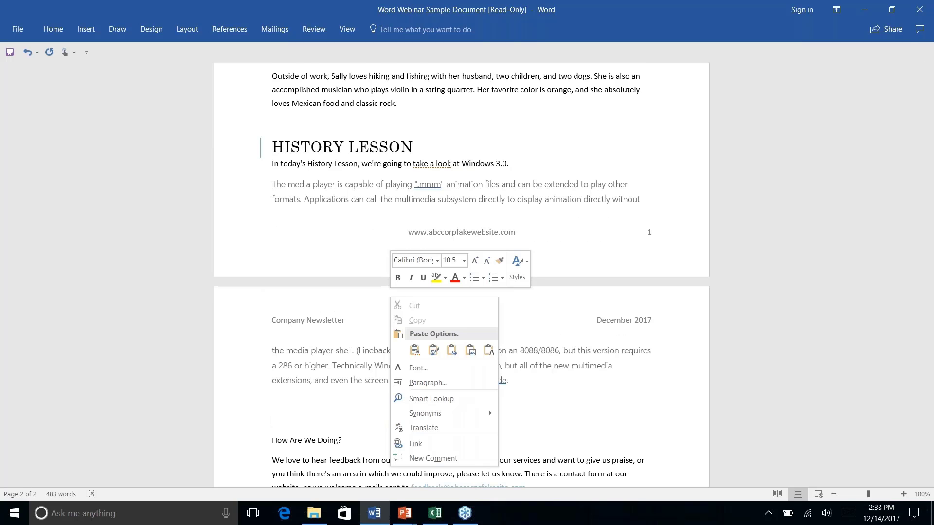
{"action": "left_click", "coordinate": [329, 264]}
- Apply the Heading 1 style to the "How Are We Doing?" line on page 2
{"action": "scroll", "coordinate": [338, 227], "scroll_direction": "down", "scroll_amount": 7}
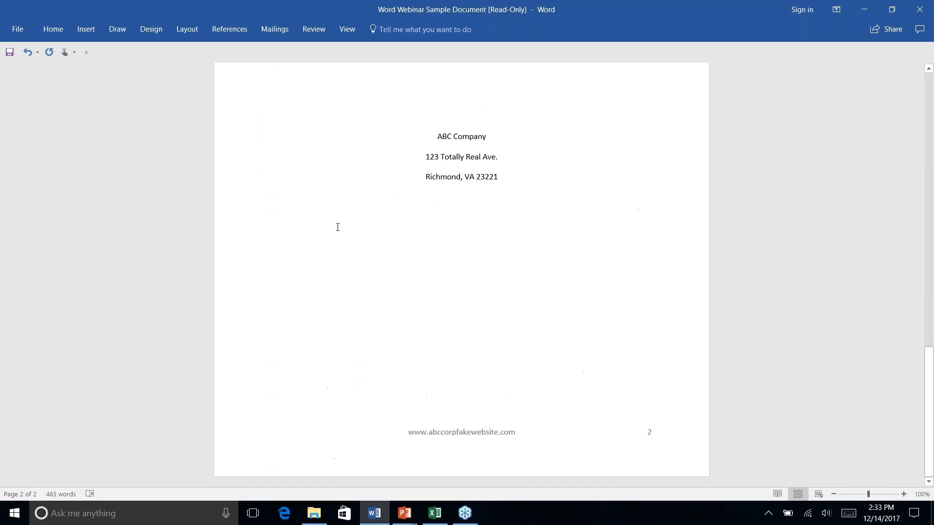
{"action": "scroll", "coordinate": [337, 227], "scroll_direction": "up", "scroll_amount": 5}
{"action": "right_click", "coordinate": [338, 229]}
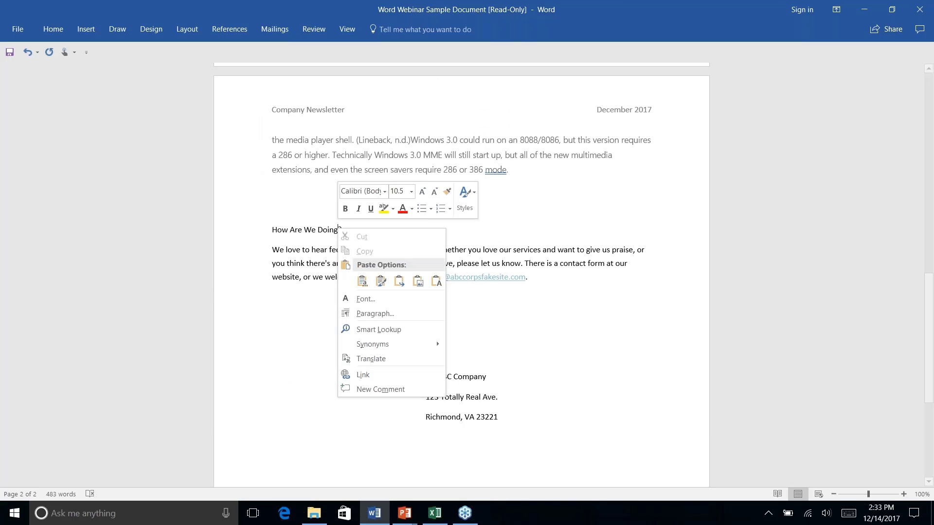
{"action": "left_click", "coordinate": [338, 229]}
{"action": "triple_click", "coordinate": [338, 229]}
{"action": "left_click", "coordinate": [53, 29]}
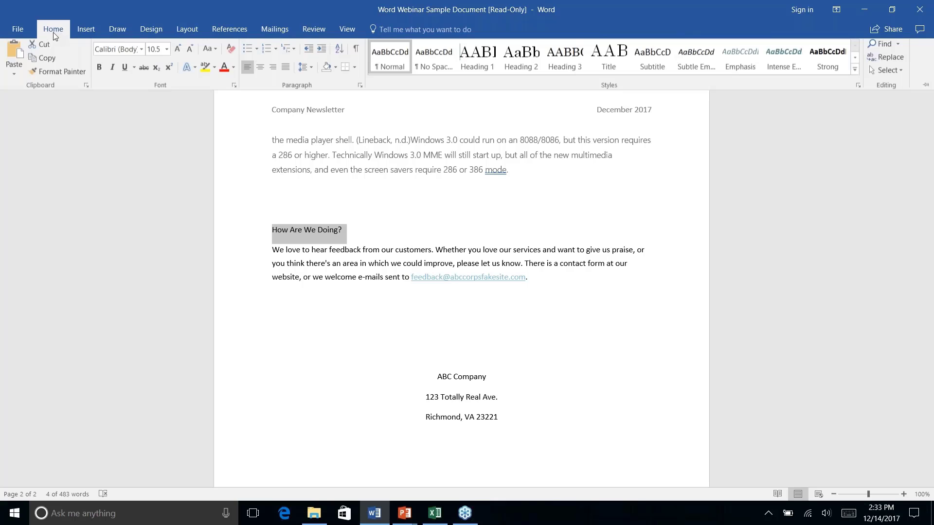
{"action": "left_click", "coordinate": [487, 67]}
- Place the cursor at the end of the "Winter Holiday Edition" title line and switch back from the slide show to Word
{"action": "scroll", "coordinate": [519, 229], "scroll_direction": "down", "scroll_amount": 5}
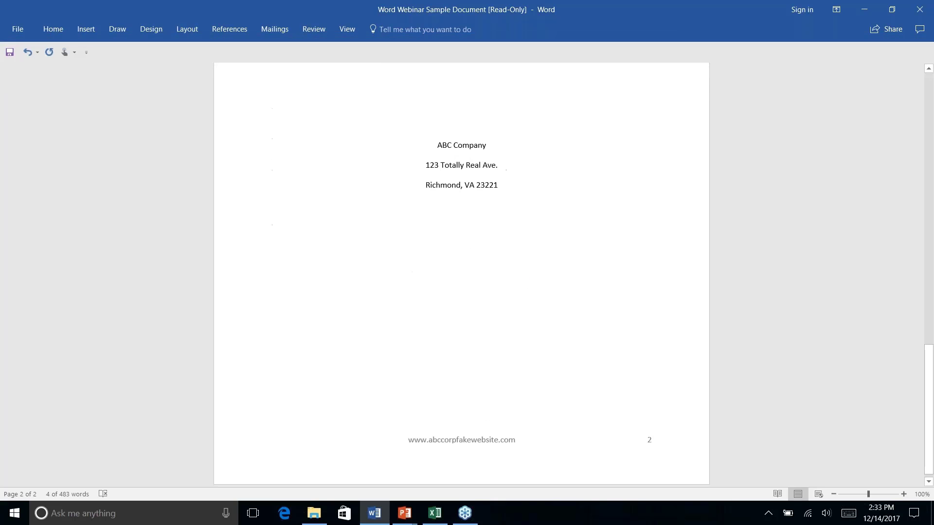
{"action": "scroll", "coordinate": [393, 244], "scroll_direction": "up", "scroll_amount": 15}
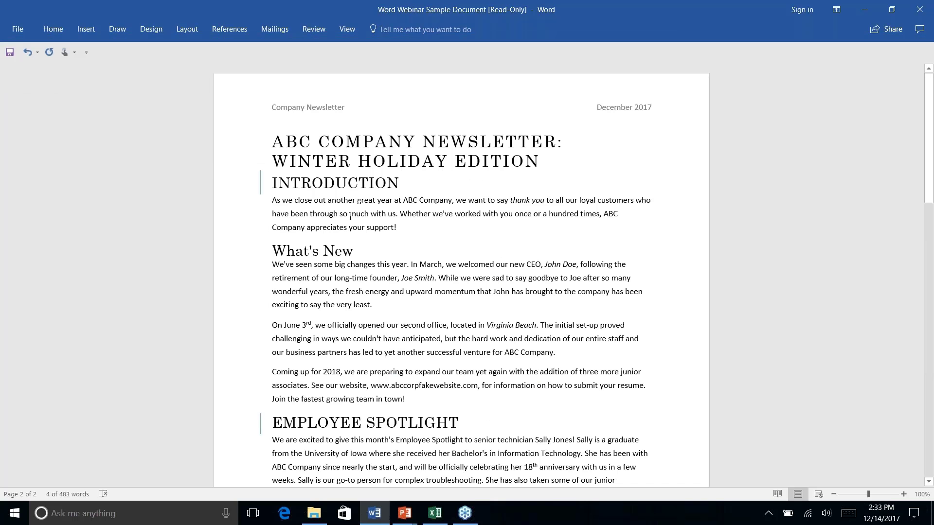
{"action": "left_click", "coordinate": [349, 215]}
{"action": "left_click", "coordinate": [559, 162]}
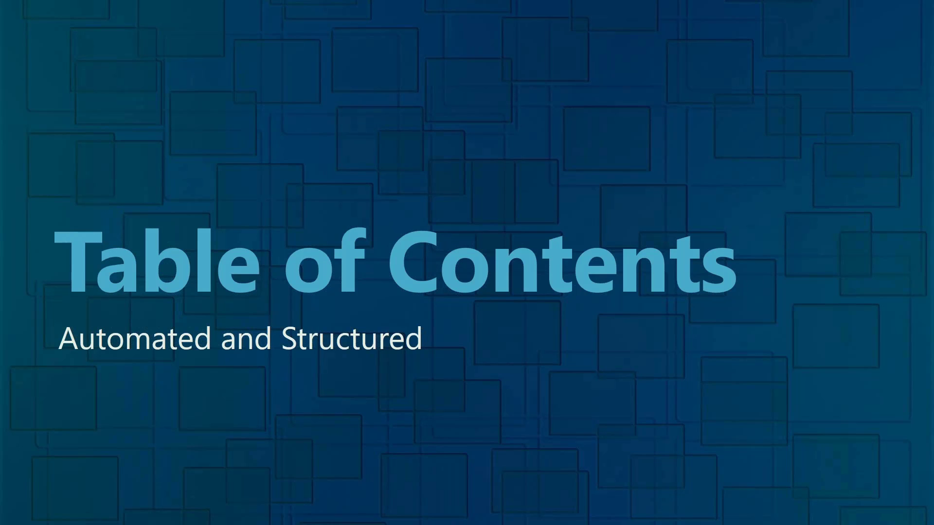
{"action": "key", "text": "alt+Tab"}
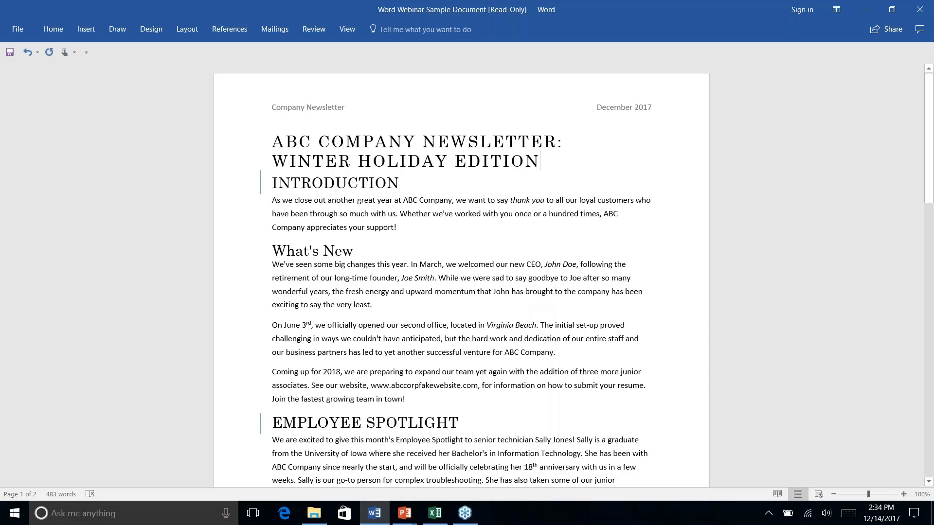
- Insert an Automatic Table 1 table of contents on a new line between the newsletter title and the Introduction heading
{"action": "key", "text": "Return"}
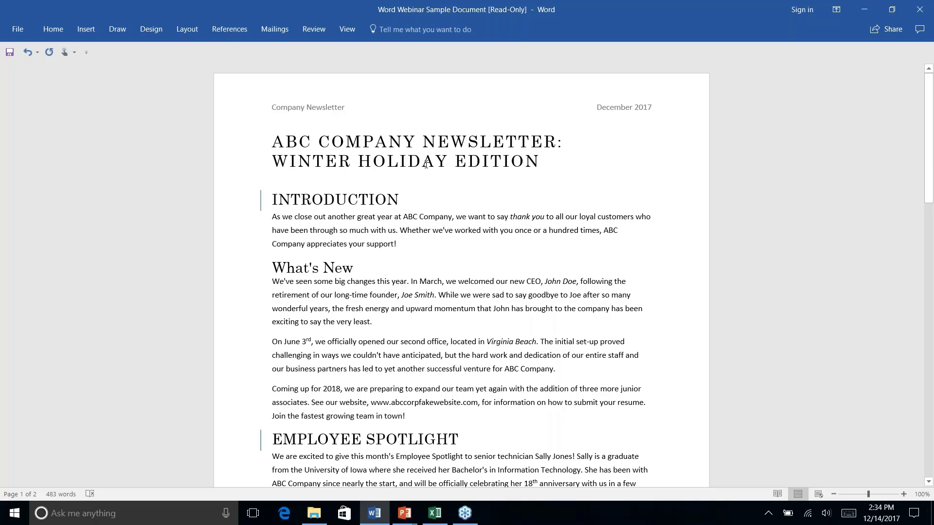
{"action": "left_click", "coordinate": [399, 173]}
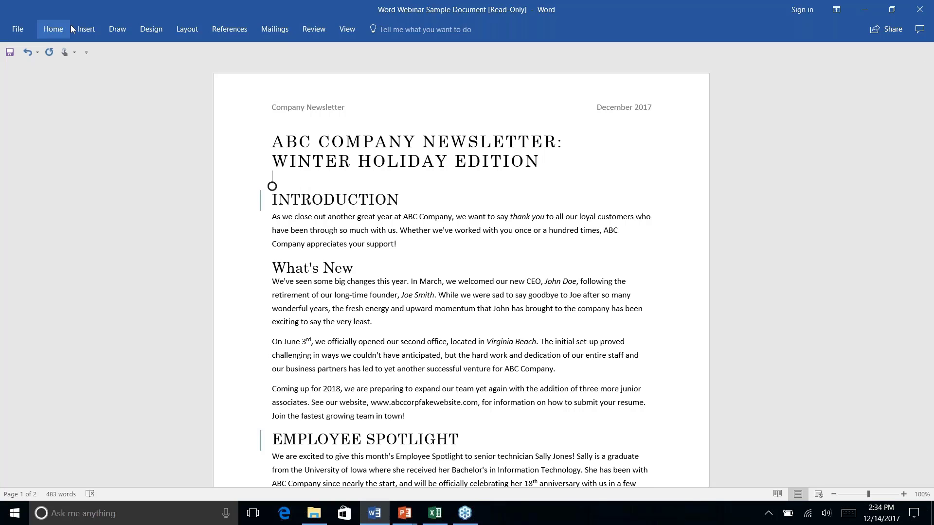
{"action": "left_click", "coordinate": [230, 29]}
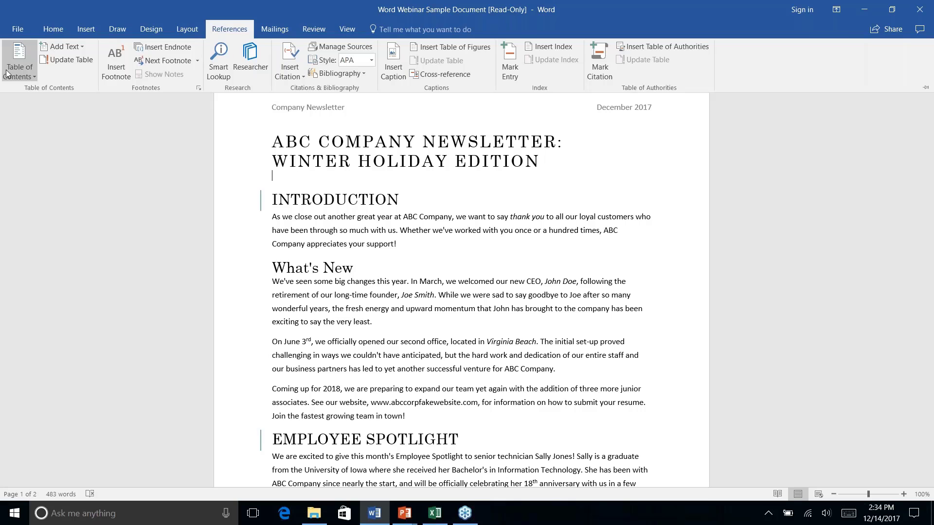
{"action": "left_click", "coordinate": [31, 78]}
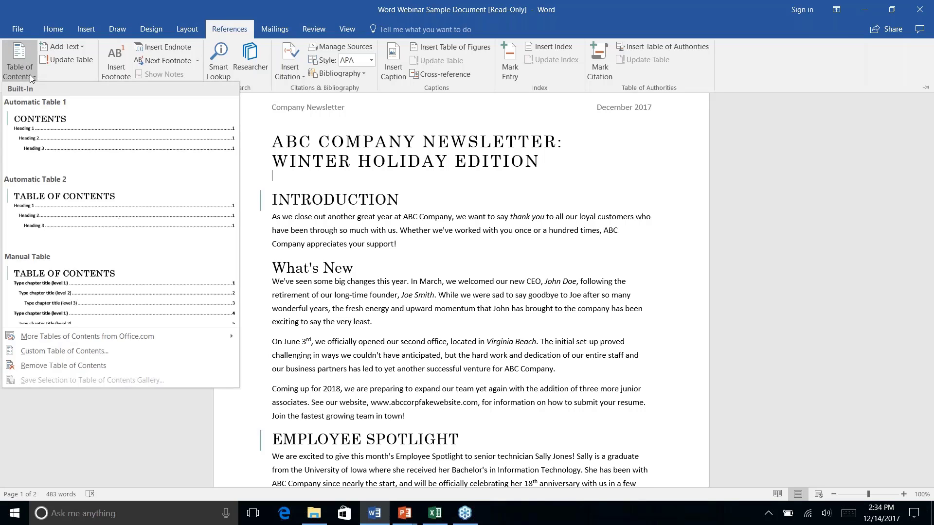
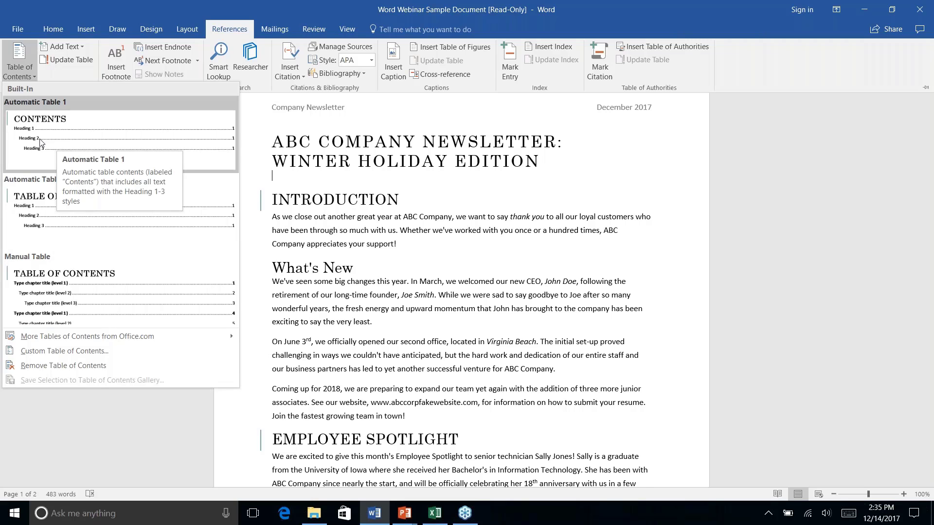
{"action": "right_click", "coordinate": [40, 127]}
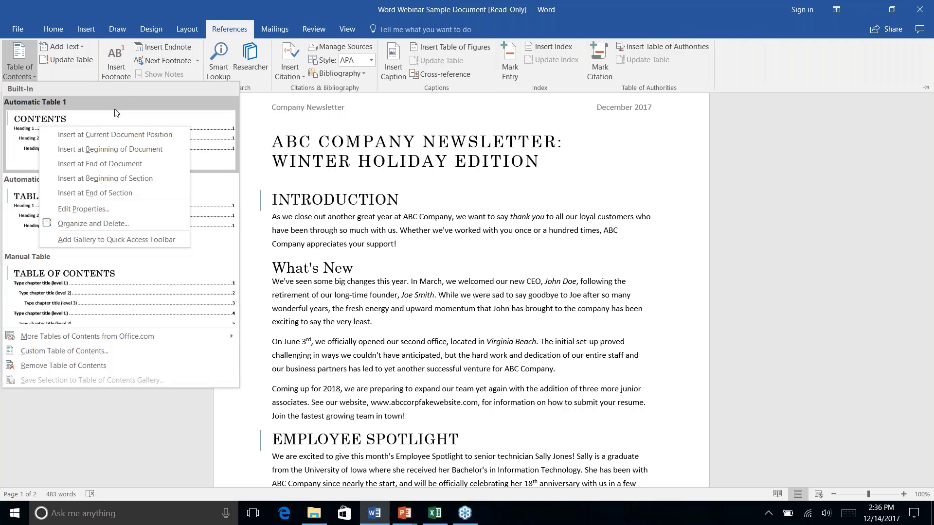
{"action": "key", "text": "Escape"}
{"action": "key", "text": "Escape"}
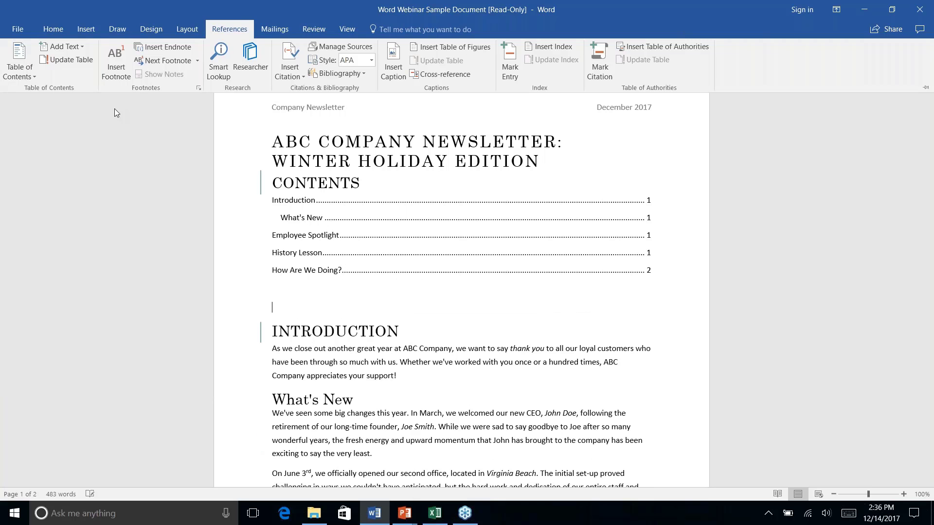
- Add a blank line between the newsletter title and the Contents heading
{"action": "left_click", "coordinate": [550, 247]}
{"action": "key", "text": "ctrl+F1"}
{"action": "left_click", "coordinate": [549, 162]}
{"action": "key", "text": "Return"}
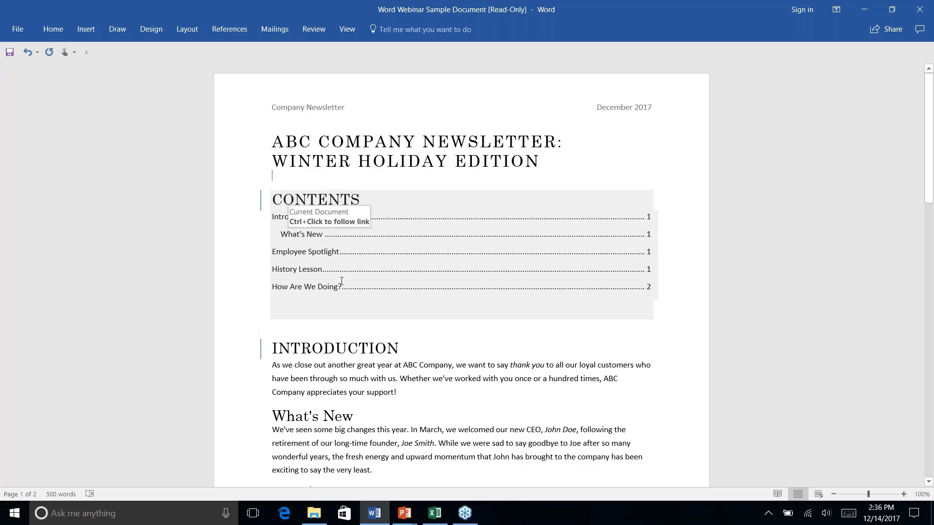
- Update the table of contents so its entries refer to the correct page numbers
{"action": "left_click", "coordinate": [275, 415]}
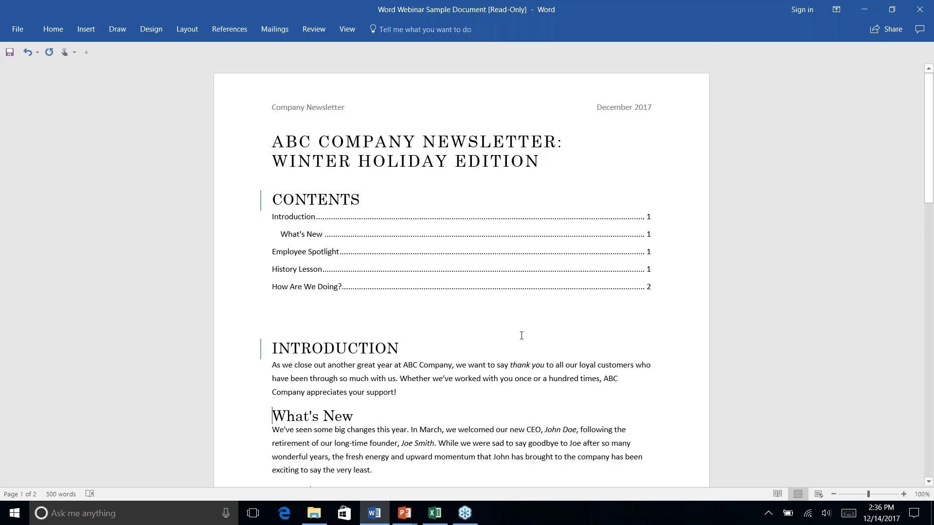
{"action": "scroll", "coordinate": [521, 335], "scroll_direction": "down", "scroll_amount": 5}
{"action": "scroll", "coordinate": [516, 321], "scroll_direction": "up", "scroll_amount": 5}
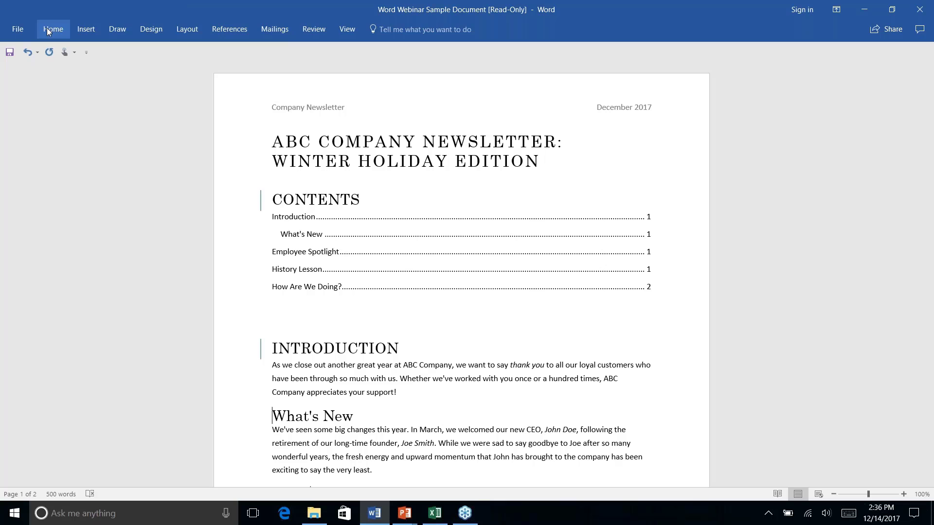
{"action": "left_click", "coordinate": [231, 29]}
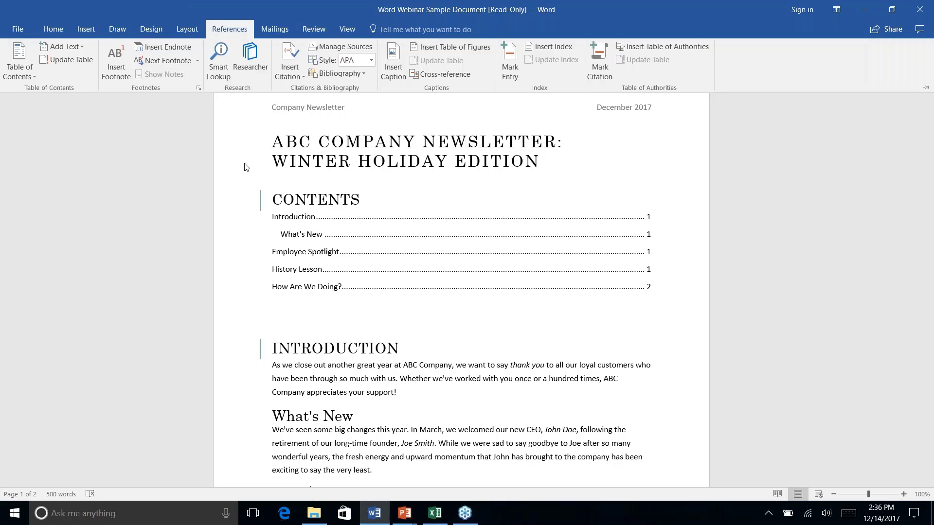
{"action": "left_click", "coordinate": [72, 59]}
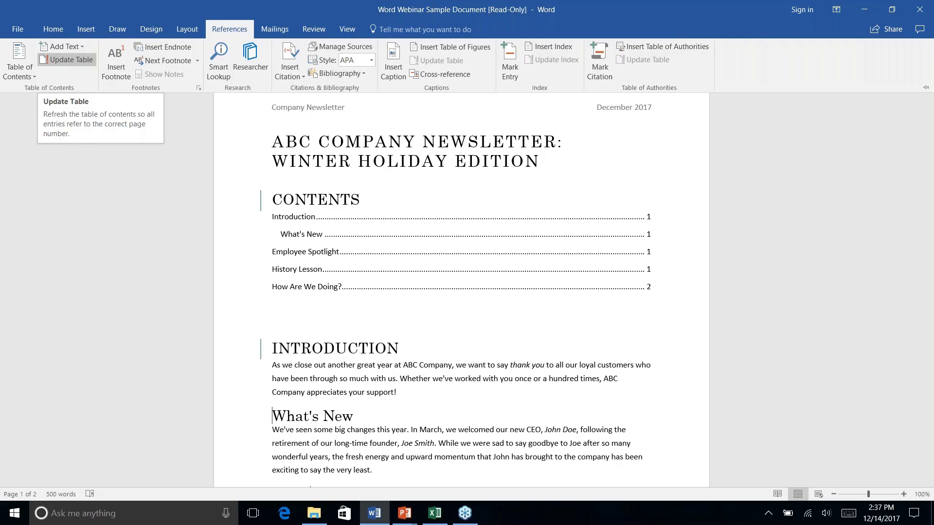
{"action": "key", "text": "ctrl+F1"}
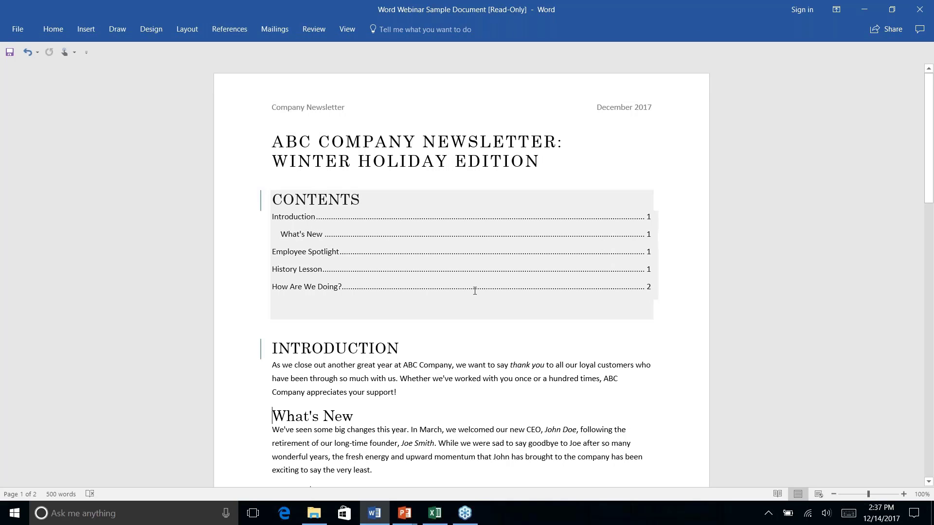
{"action": "left_click", "coordinate": [480, 310]}
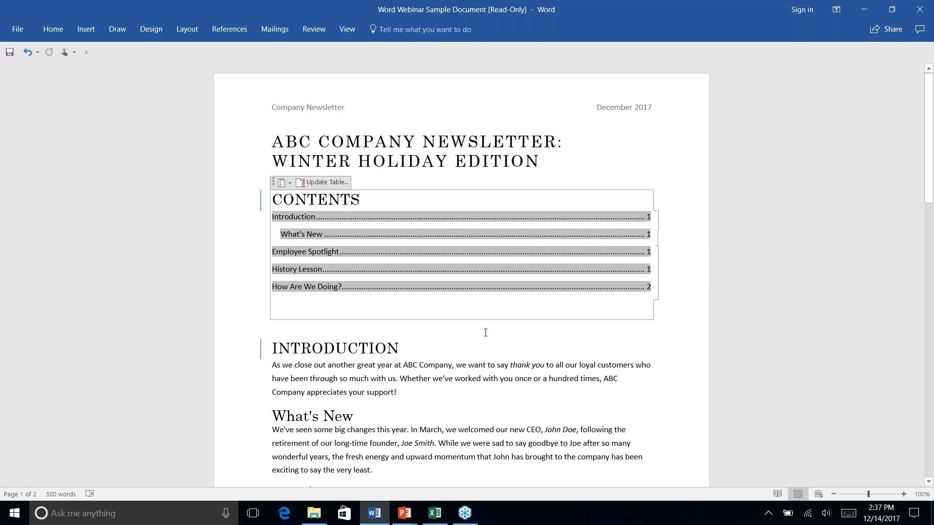
{"action": "left_click", "coordinate": [485, 330]}
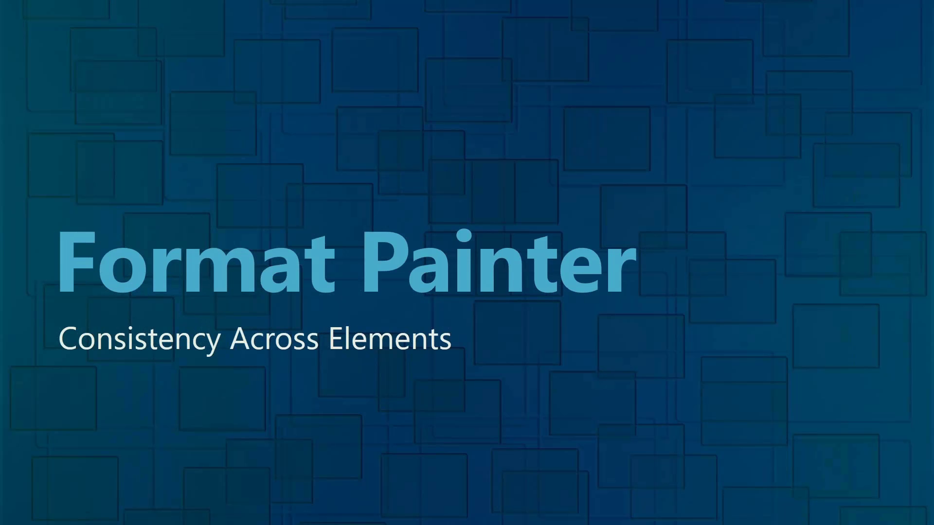
- Switch from the slide show back to the Word newsletter and go to the company address block at the end of page 2
{"action": "key", "text": "alt+Tab"}
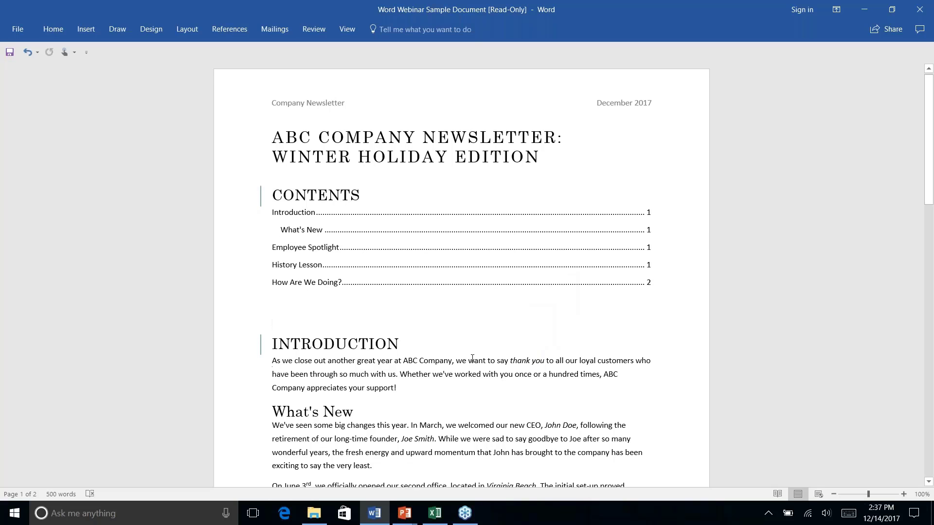
{"action": "left_click", "coordinate": [526, 253]}
{"action": "left_click", "coordinate": [526, 254], "text": "ctrl"}
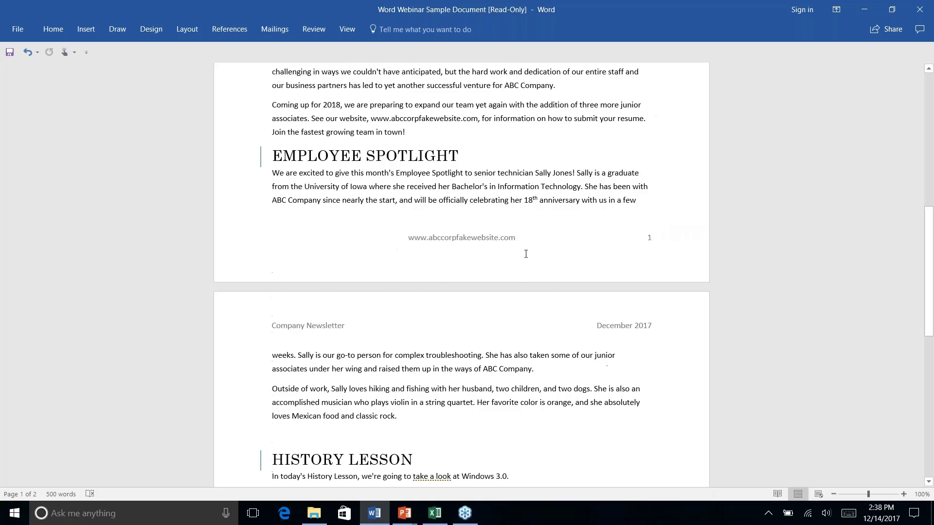
{"action": "scroll", "coordinate": [526, 254], "scroll_direction": "down", "scroll_amount": 10}
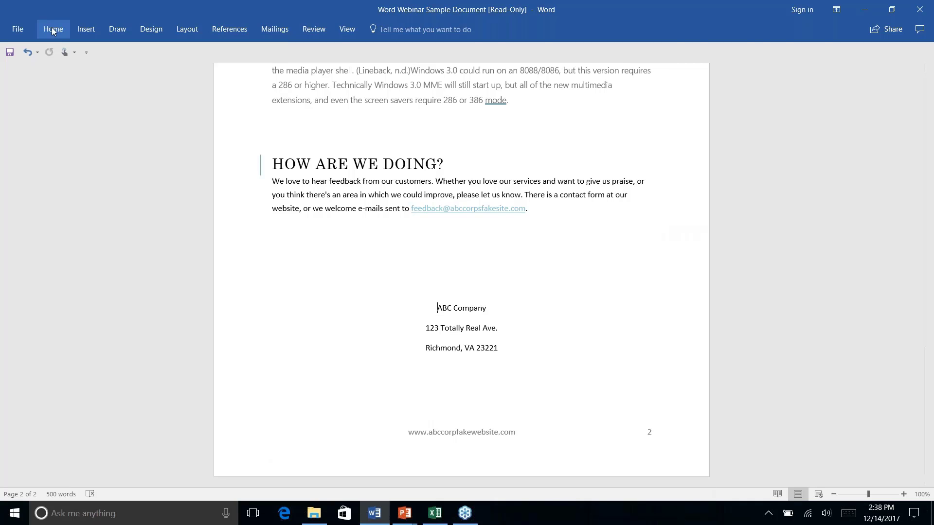
{"action": "left_click", "coordinate": [89, 30]}
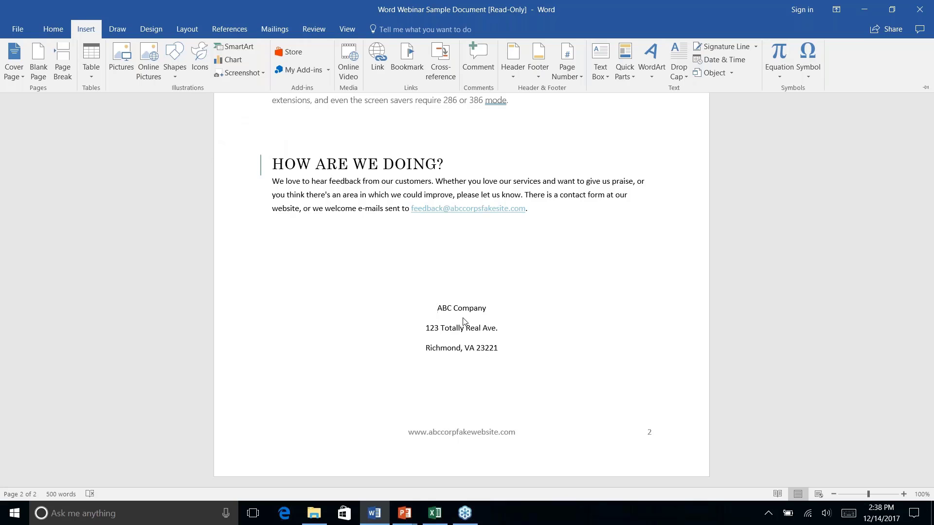
{"action": "right_click", "coordinate": [175, 77]}
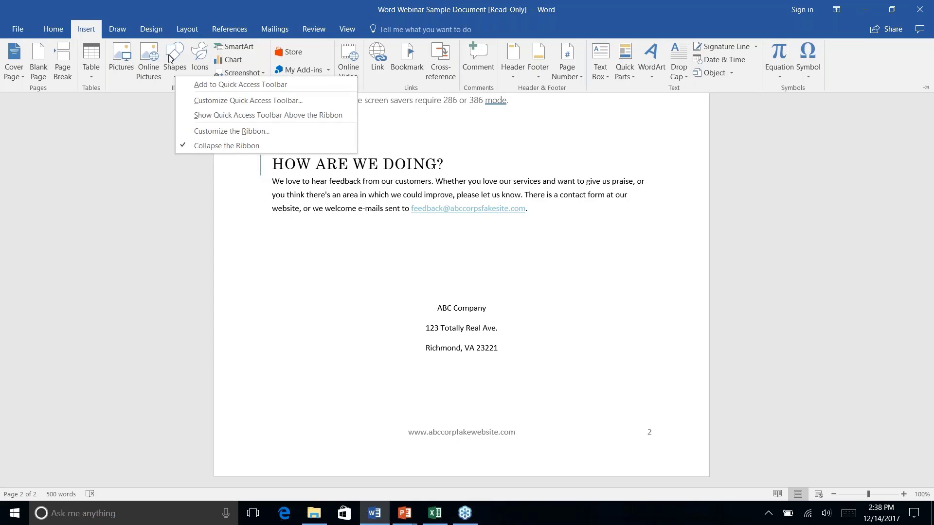
{"action": "left_click", "coordinate": [175, 55]}
{"action": "left_click", "coordinate": [175, 54]}
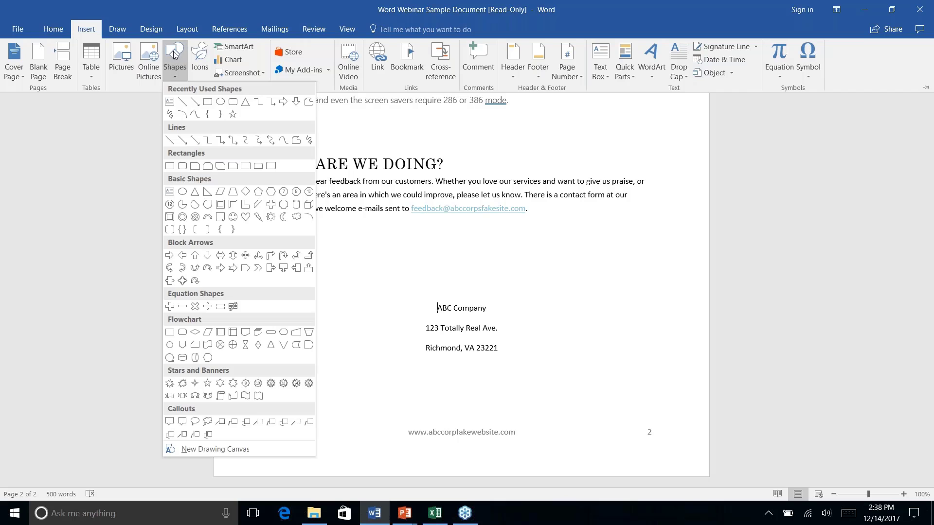
{"action": "left_click", "coordinate": [235, 102]}
{"action": "key", "text": "Escape"}
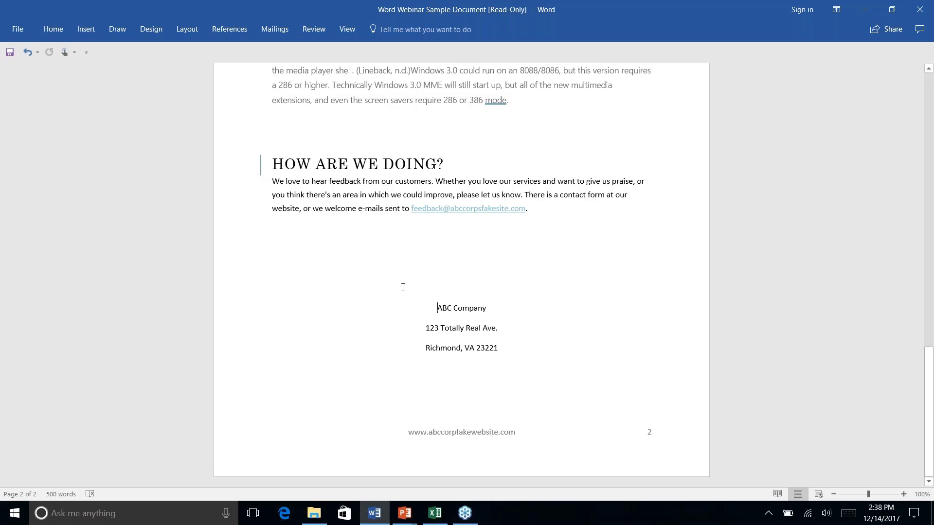
- Draw a rounded rectangle about 1.77" wide and 1.37" high over the company address block on page 2
{"action": "left_click", "coordinate": [111, 29]}
{"action": "left_click", "coordinate": [78, 31]}
{"action": "left_click", "coordinate": [182, 75]}
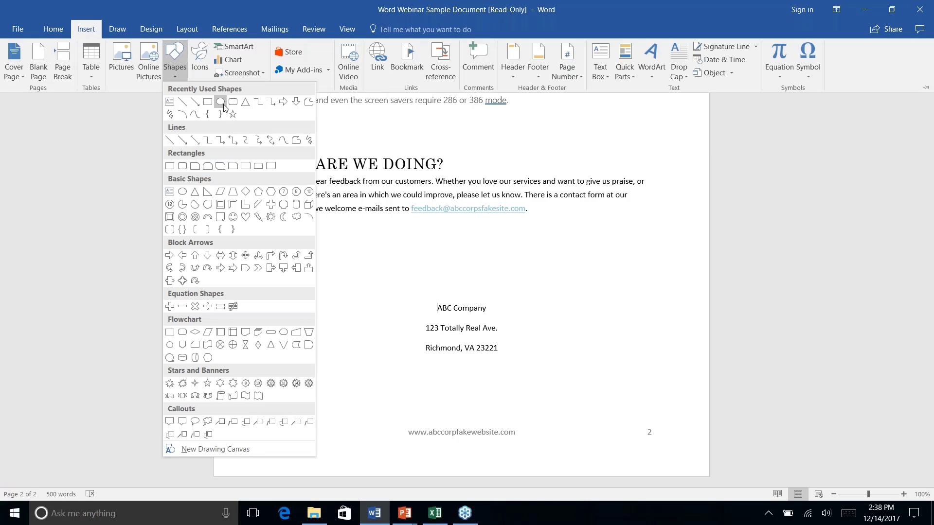
{"action": "left_click", "coordinate": [233, 103]}
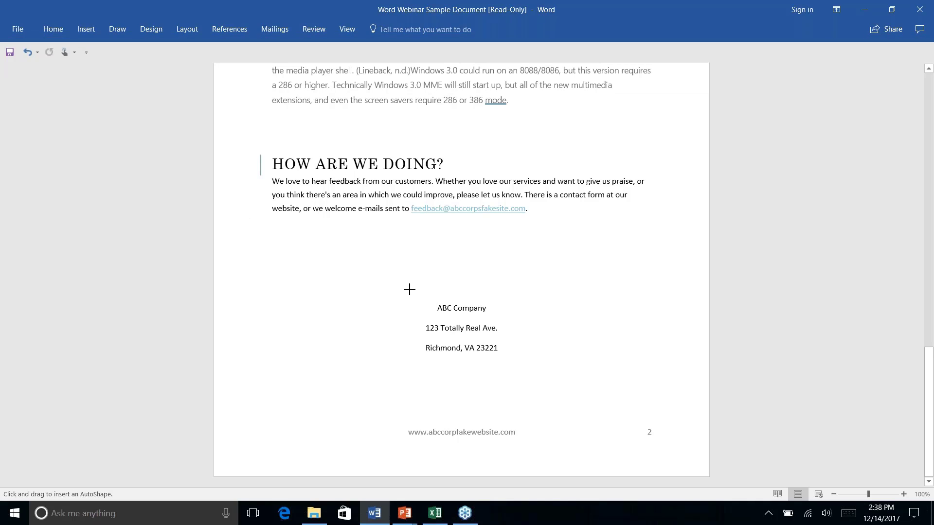
{"action": "left_click_drag", "start_coordinate": [409, 290], "coordinate": [512, 370]}
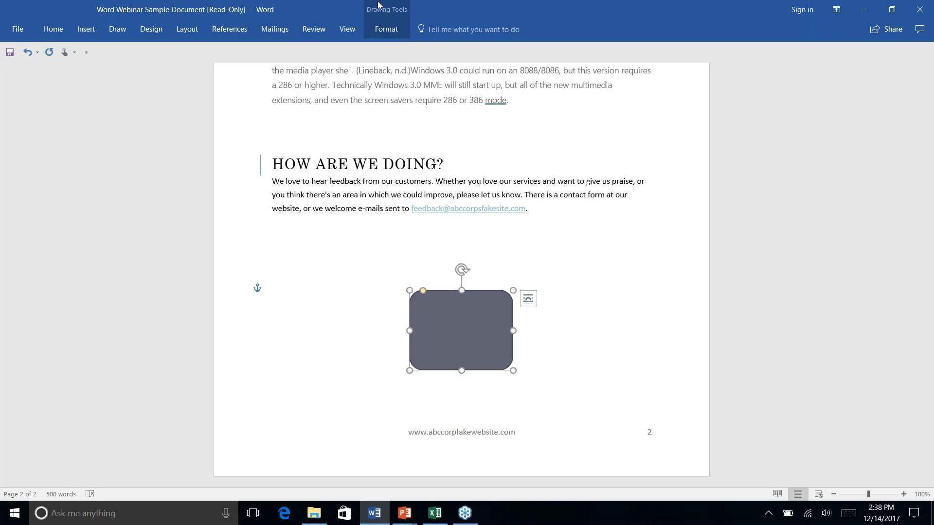
- Send the rounded rectangle behind the company address text
{"action": "left_click", "coordinate": [386, 30]}
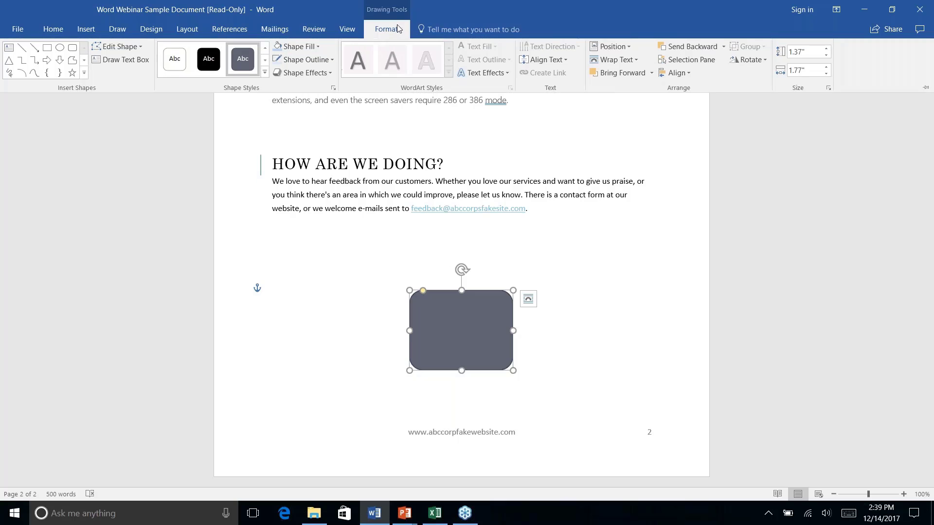
{"action": "left_click", "coordinate": [722, 49]}
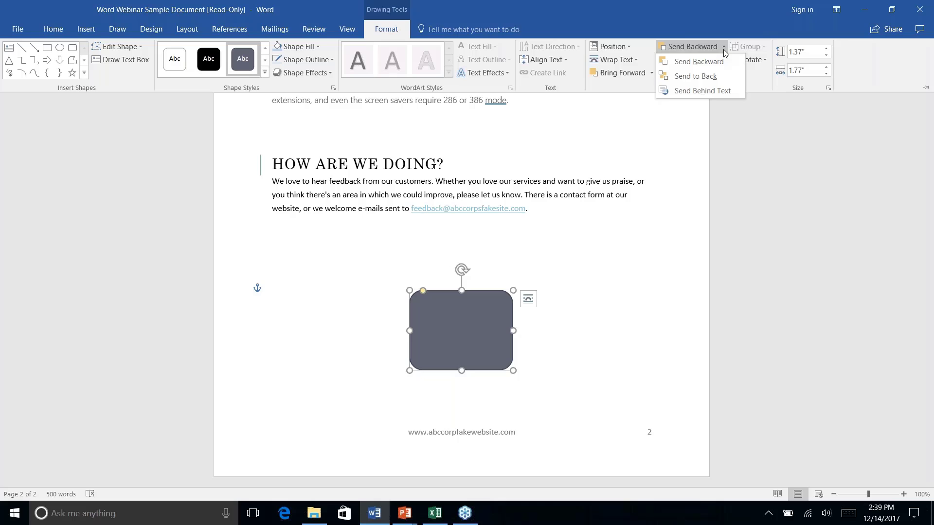
{"action": "right_click", "coordinate": [699, 93]}
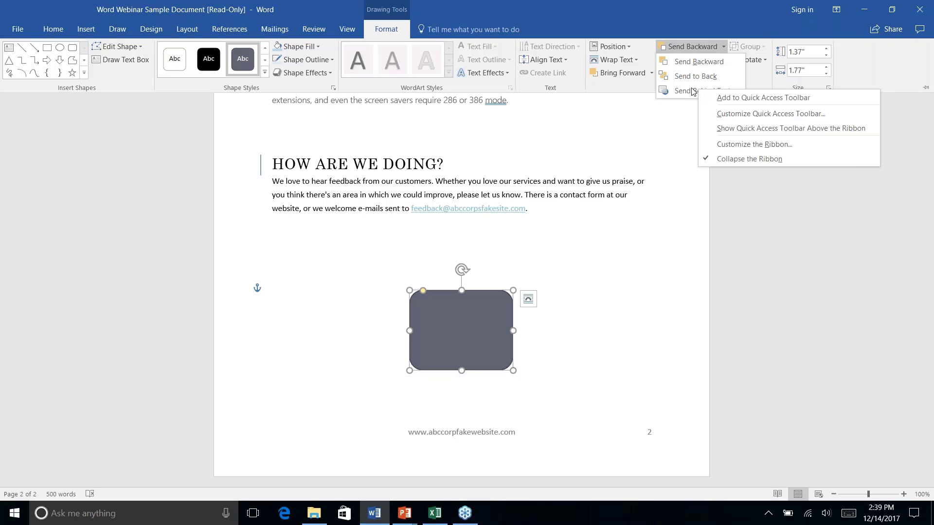
{"action": "left_click", "coordinate": [689, 93]}
{"action": "right_click", "coordinate": [560, 347]}
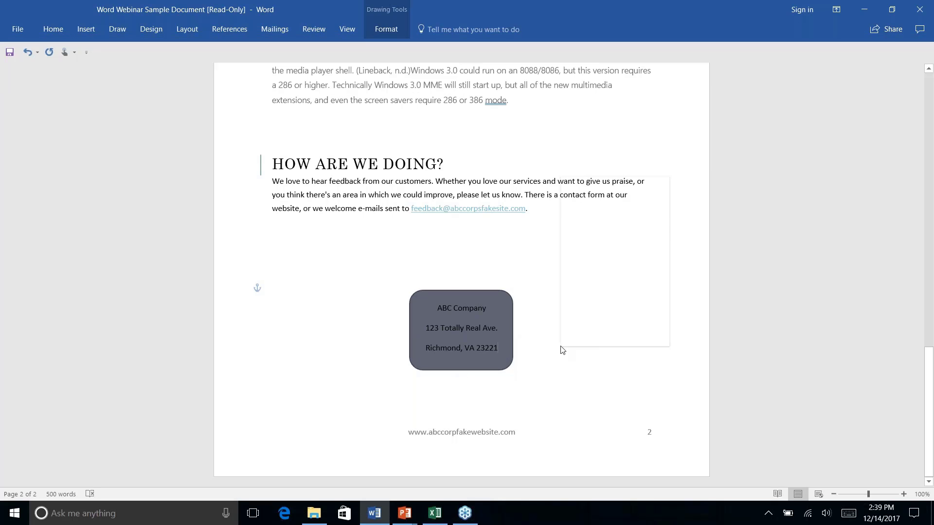
{"action": "left_click", "coordinate": [491, 309]}
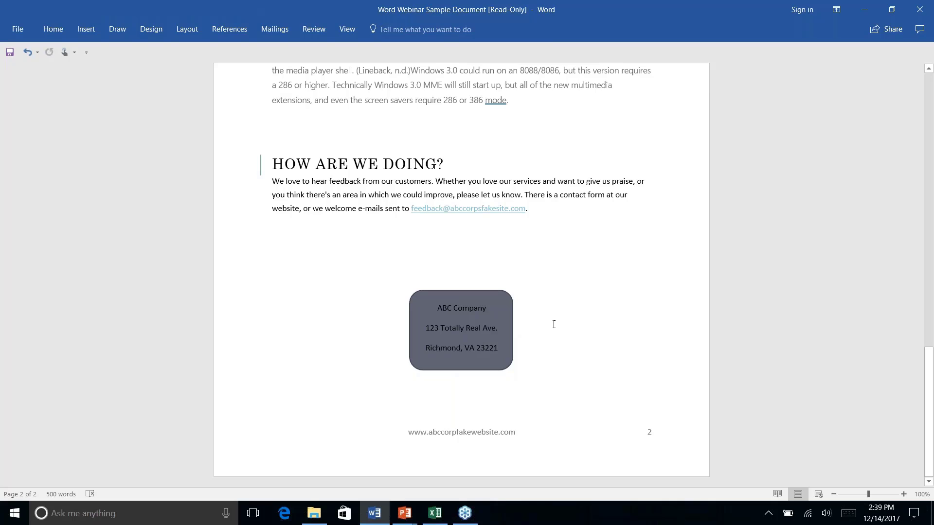
- Apply the light teal theme shape style from the fourth row of presets to the rounded rectangle behind the address
{"action": "left_click", "coordinate": [500, 315]}
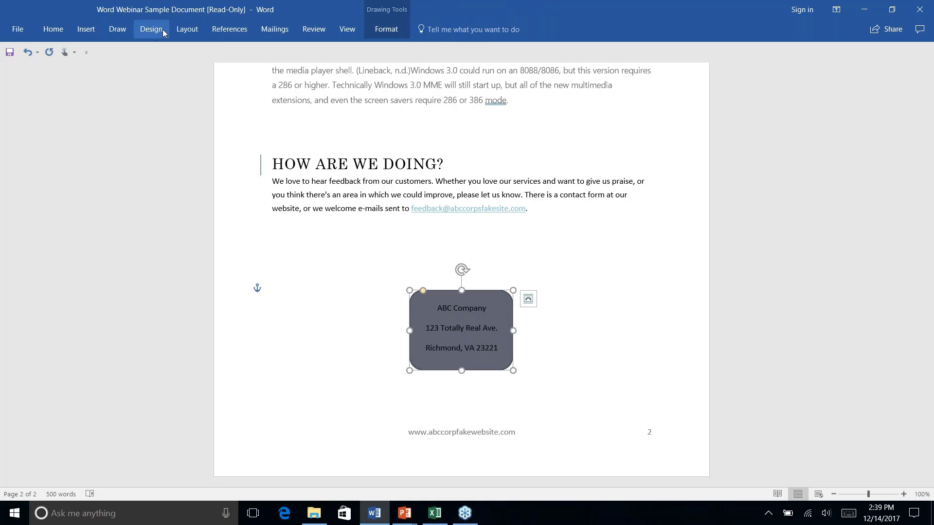
{"action": "left_click", "coordinate": [86, 29]}
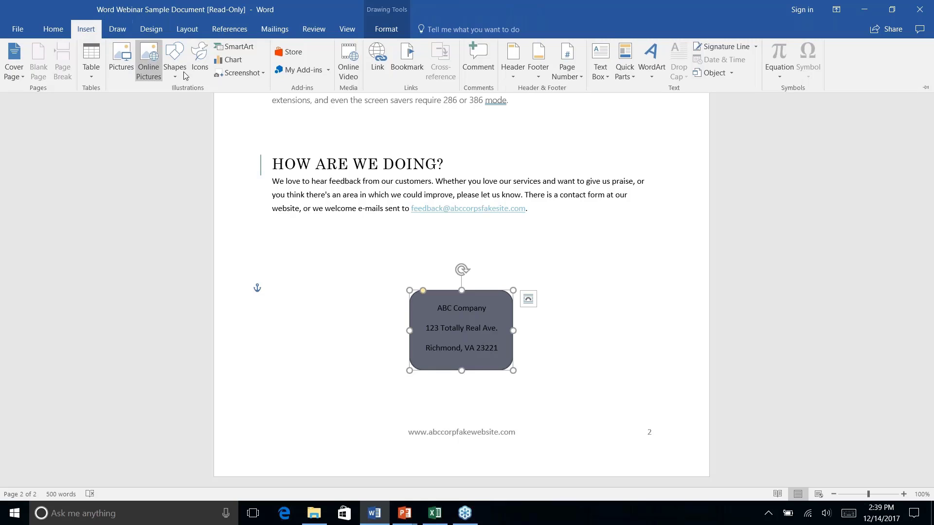
{"action": "left_click", "coordinate": [53, 29]}
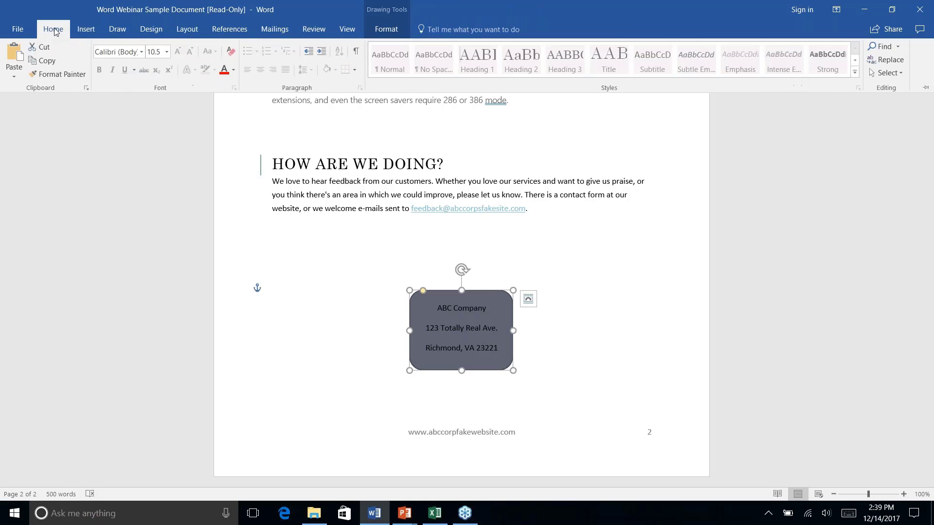
{"action": "left_click", "coordinate": [388, 30]}
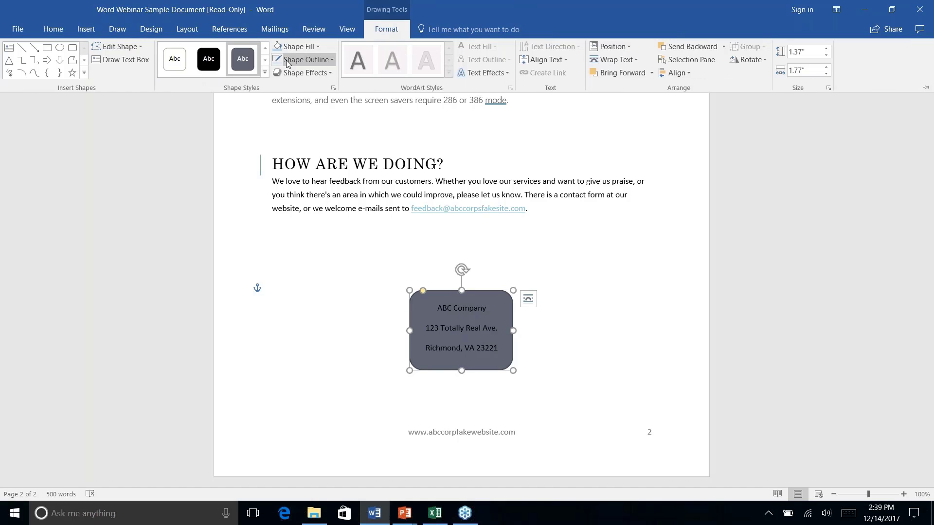
{"action": "left_click", "coordinate": [265, 72]}
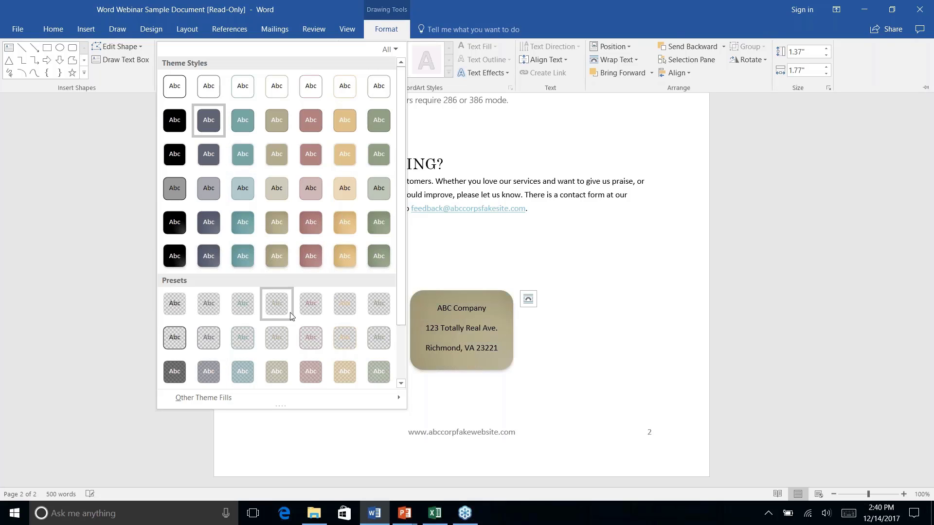
{"action": "scroll", "coordinate": [348, 272], "scroll_direction": "down", "scroll_amount": 2}
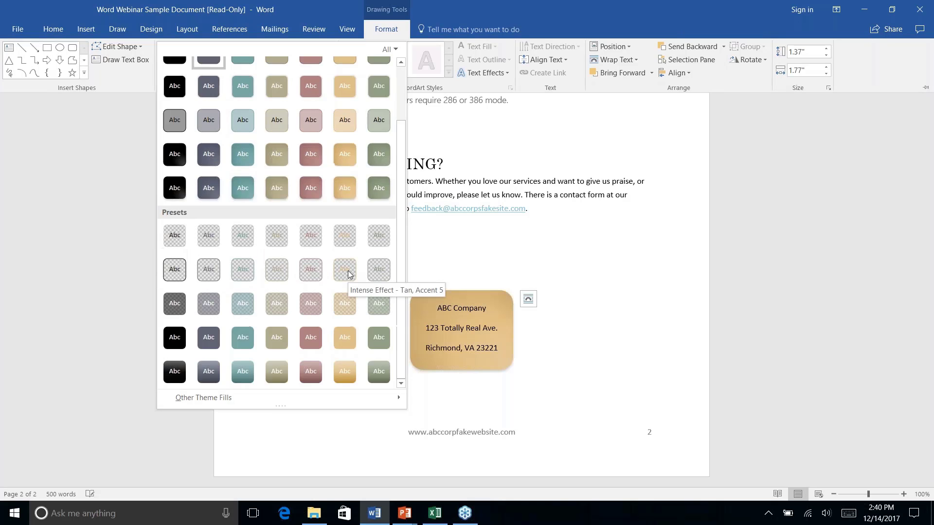
{"action": "scroll", "coordinate": [348, 272], "scroll_direction": "up", "scroll_amount": 2}
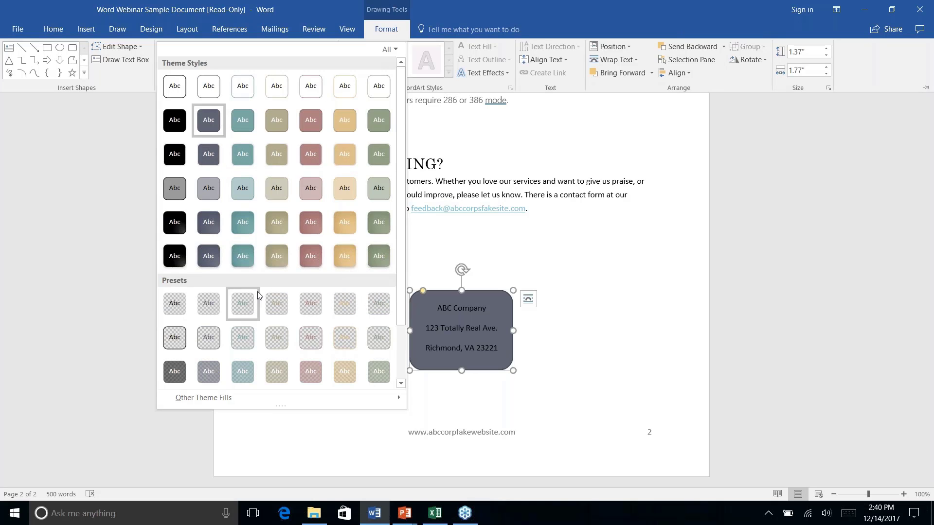
{"action": "right_click", "coordinate": [242, 191]}
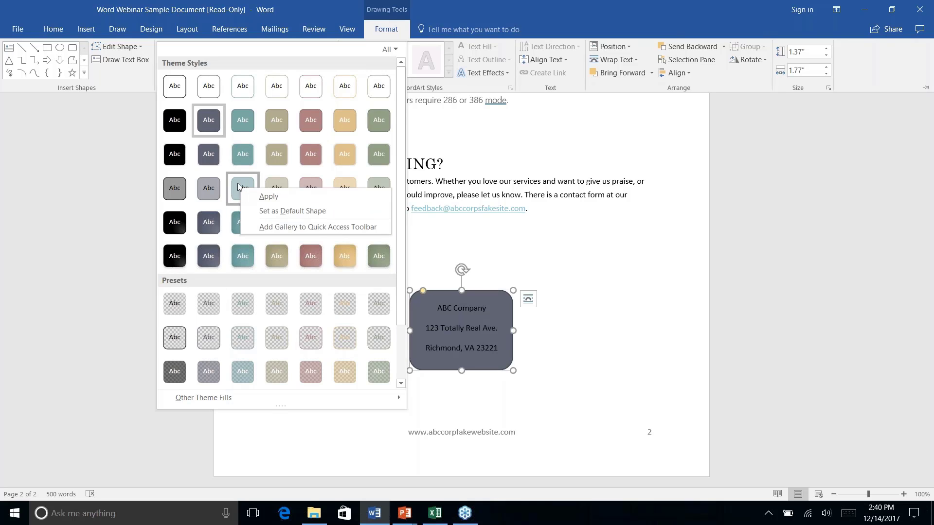
{"action": "left_click", "coordinate": [236, 185]}
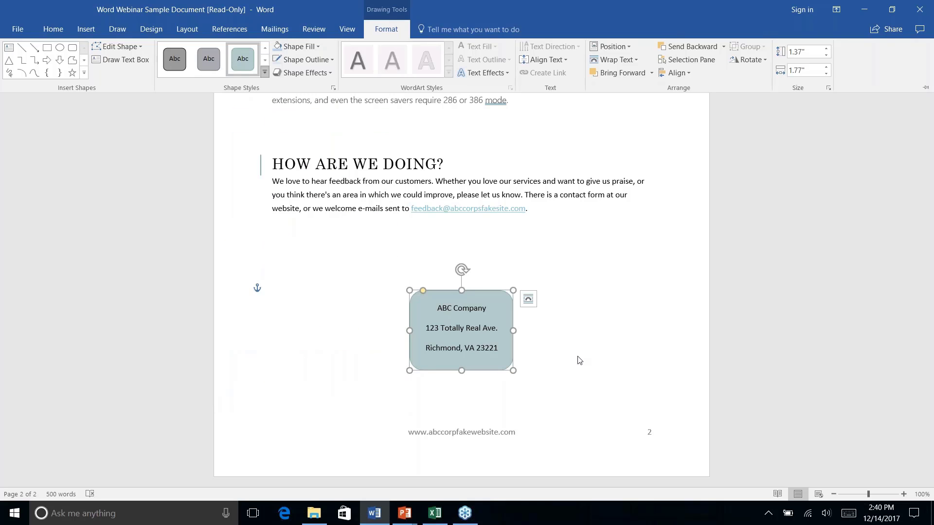
{"action": "right_click", "coordinate": [551, 354]}
{"action": "left_click", "coordinate": [546, 351]}
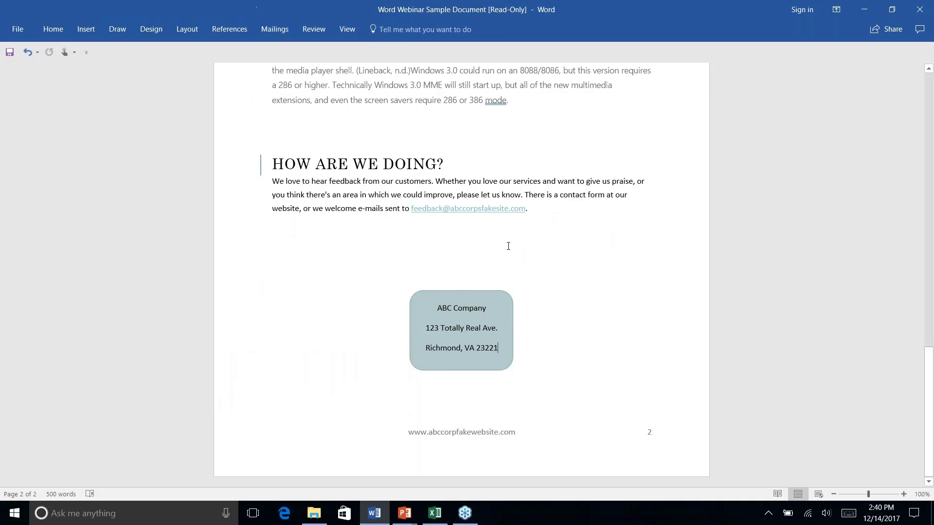
- Give the address rectangle an outline in the darkest teal theme shade with a 2¼ pt weight
{"action": "left_click", "coordinate": [497, 303]}
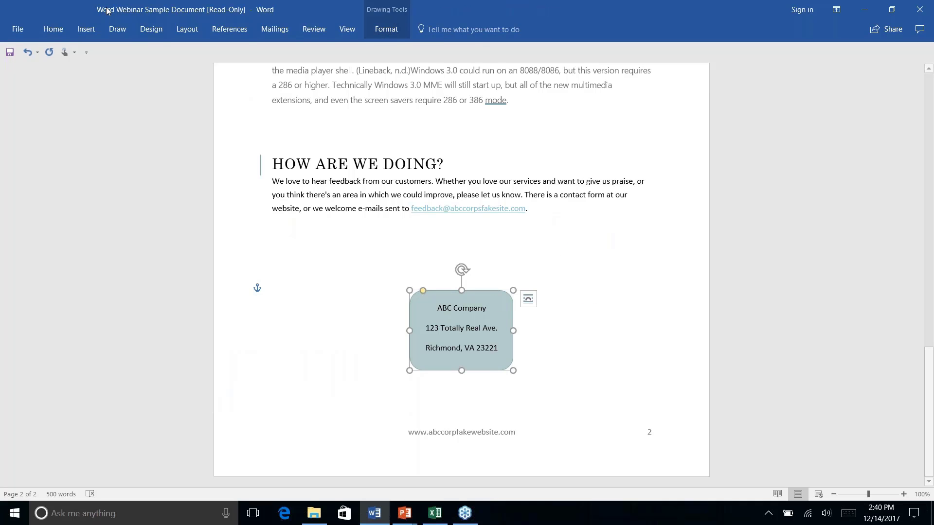
{"action": "left_click", "coordinate": [373, 31]}
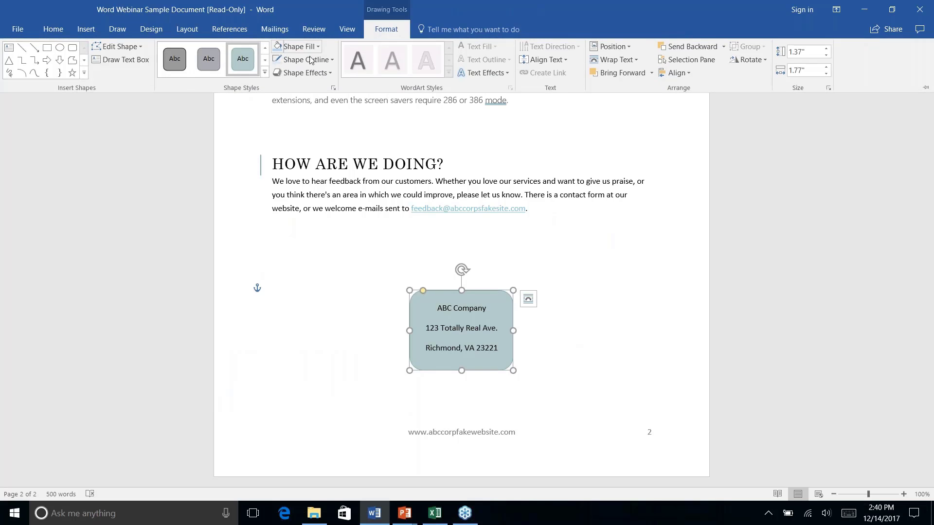
{"action": "left_click", "coordinate": [318, 62]}
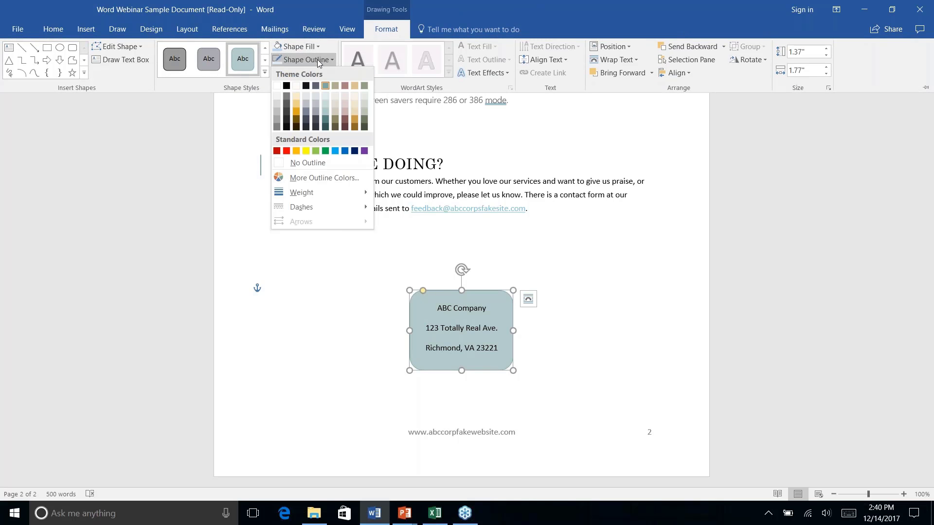
{"action": "left_click", "coordinate": [325, 127]}
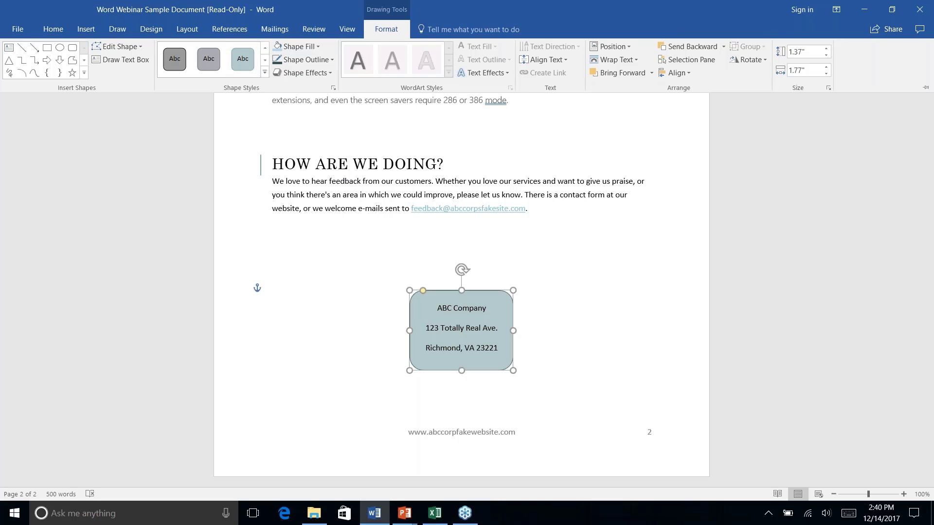
{"action": "left_click", "coordinate": [334, 60]}
{"action": "mouse_move", "coordinate": [336, 199]}
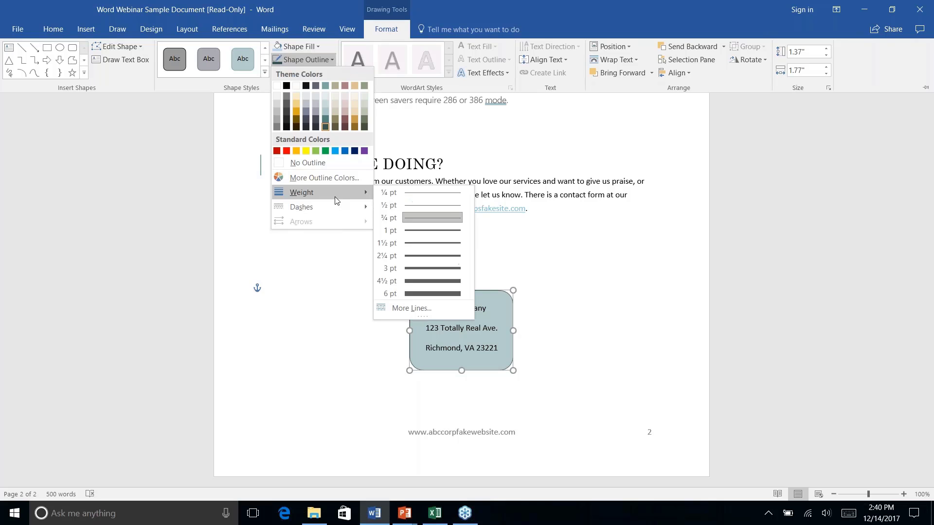
{"action": "left_click", "coordinate": [417, 256]}
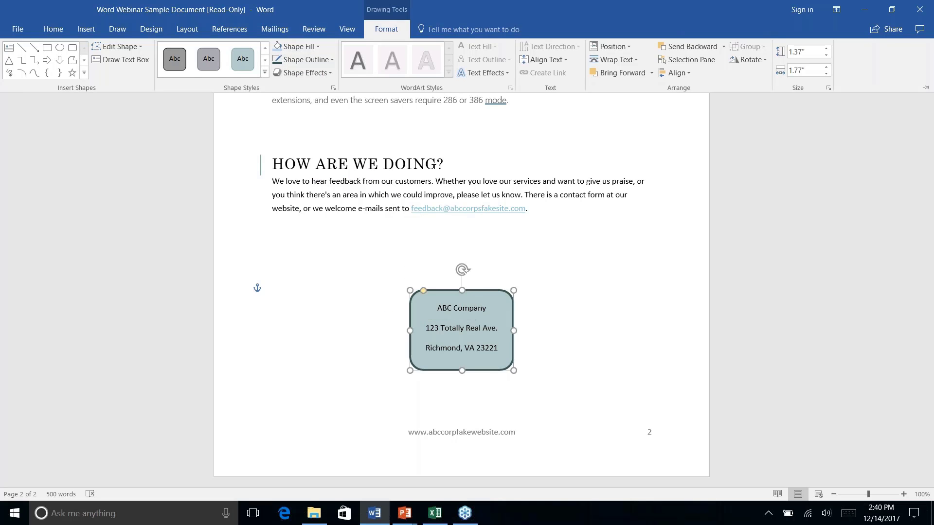
{"action": "left_click", "coordinate": [567, 323]}
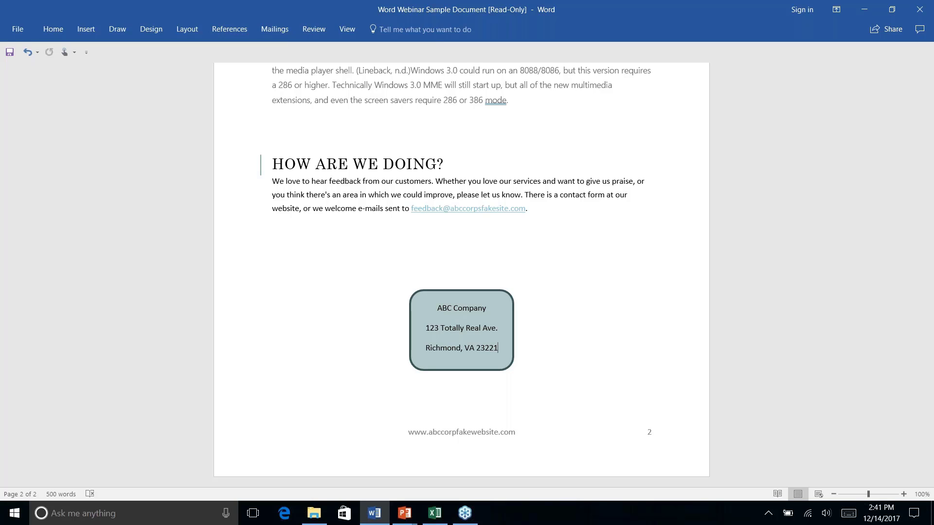
- Draw a rounded rectangle about 3.14" wide and 0.42" high over the History Lesson heading on page 2
{"action": "scroll", "coordinate": [461, 273], "scroll_direction": "up", "scroll_amount": 10}
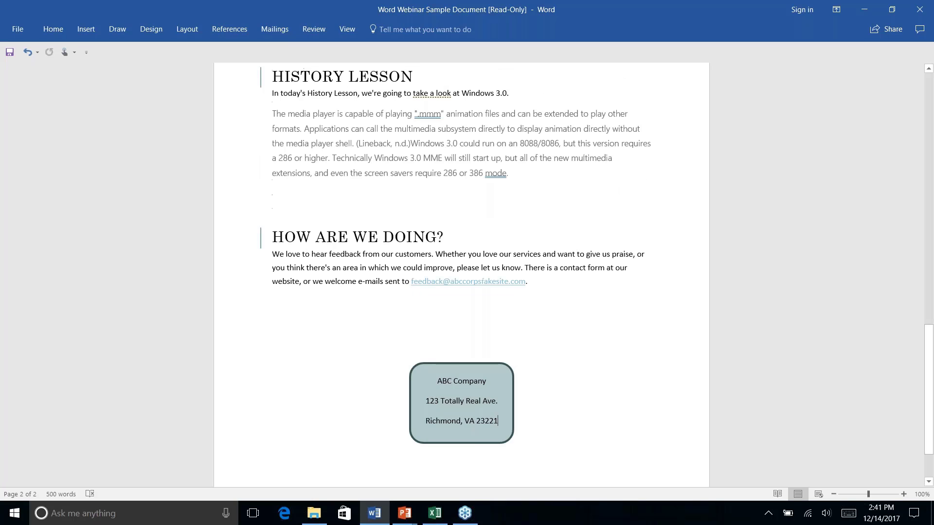
{"action": "scroll", "coordinate": [461, 272], "scroll_direction": "up", "scroll_amount": 5}
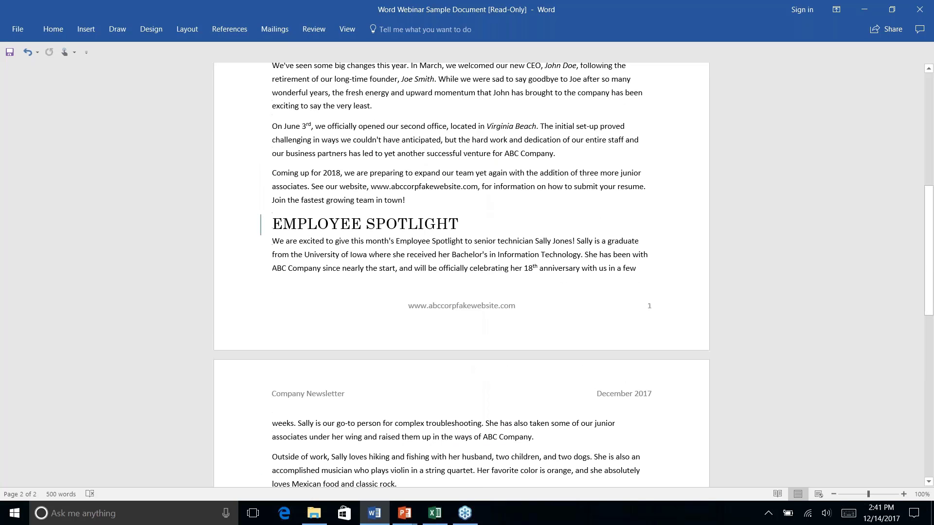
{"action": "scroll", "coordinate": [461, 272], "scroll_direction": "down", "scroll_amount": 7}
{"action": "scroll", "coordinate": [311, 200], "scroll_direction": "down", "scroll_amount": 3}
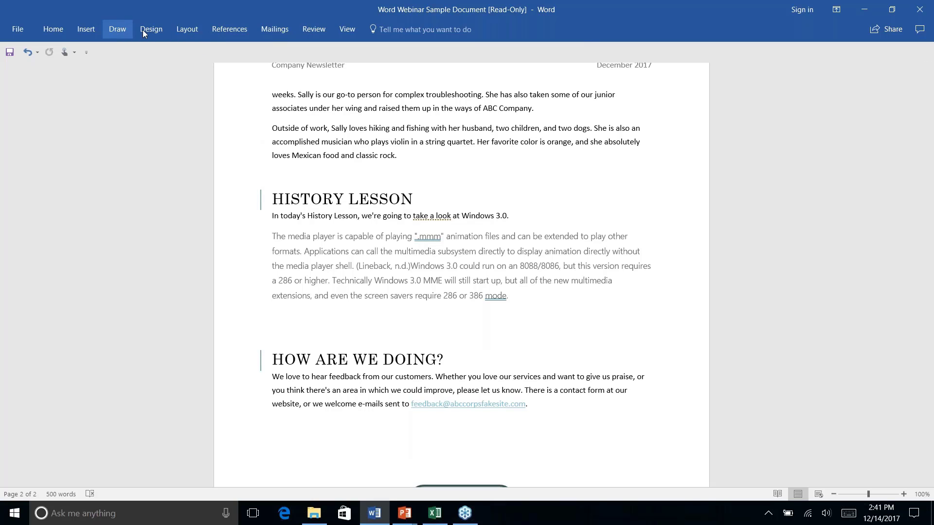
{"action": "left_click", "coordinate": [89, 30]}
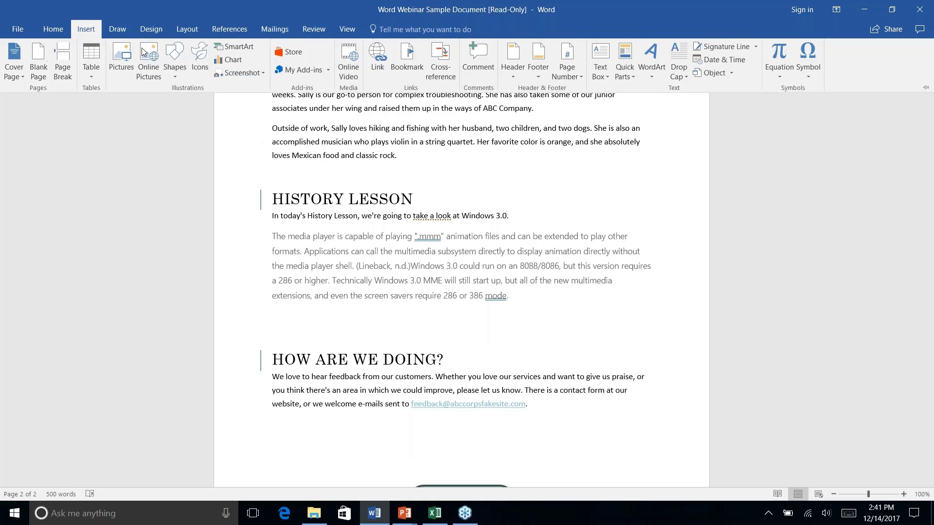
{"action": "left_click", "coordinate": [171, 74]}
{"action": "left_click", "coordinate": [233, 102]}
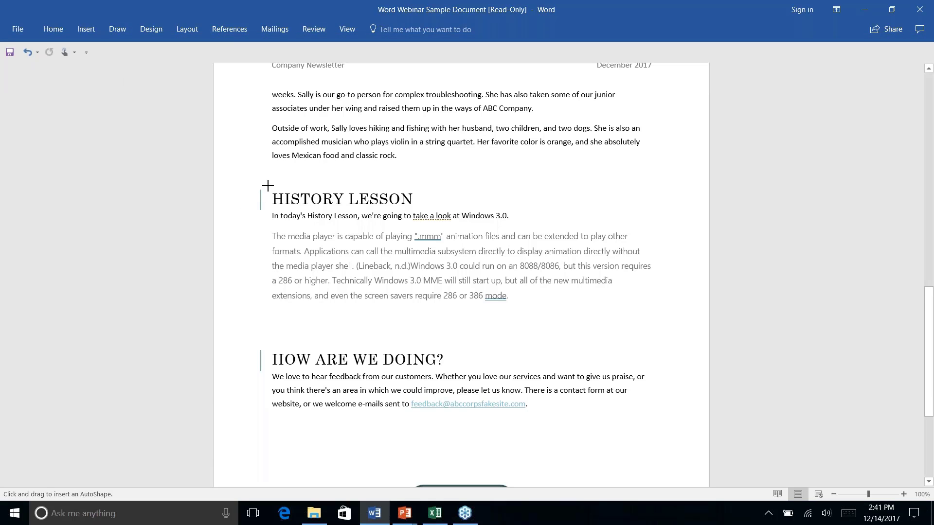
{"action": "mouse_move", "coordinate": [266, 186]}
{"action": "left_mouse_down"}
{"action": "mouse_move", "coordinate": [475, 205]}
{"action": "mouse_move", "coordinate": [450, 211]}
{"action": "left_mouse_up"}
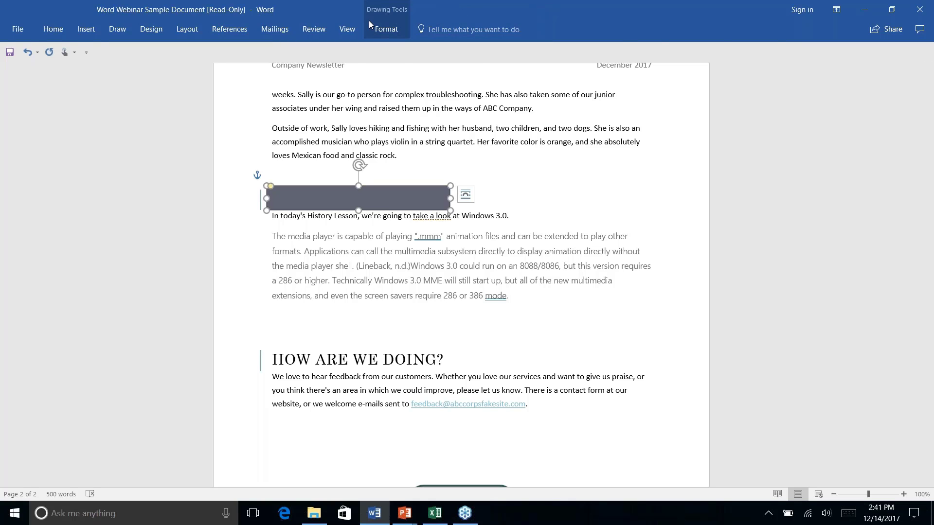
- Send the new rounded rectangle behind the History Lesson heading text
{"action": "left_click", "coordinate": [386, 29]}
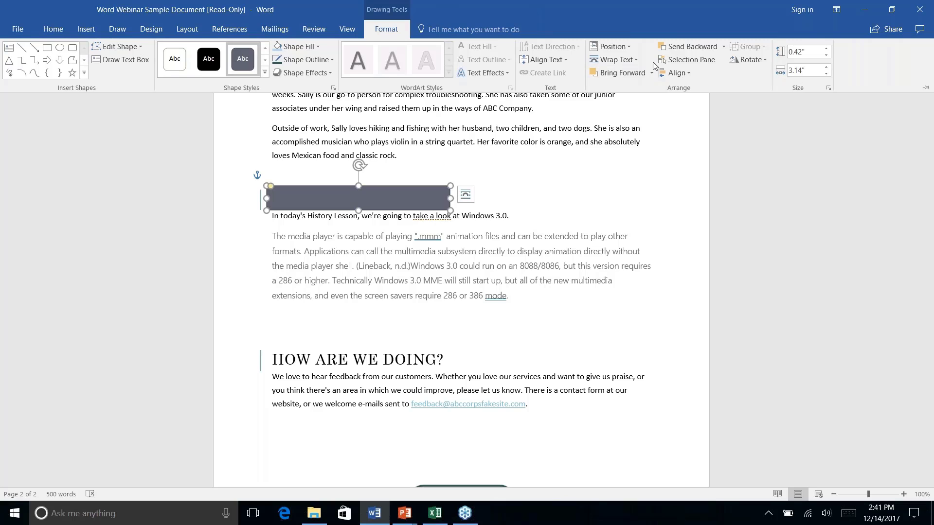
{"action": "left_click", "coordinate": [724, 47]}
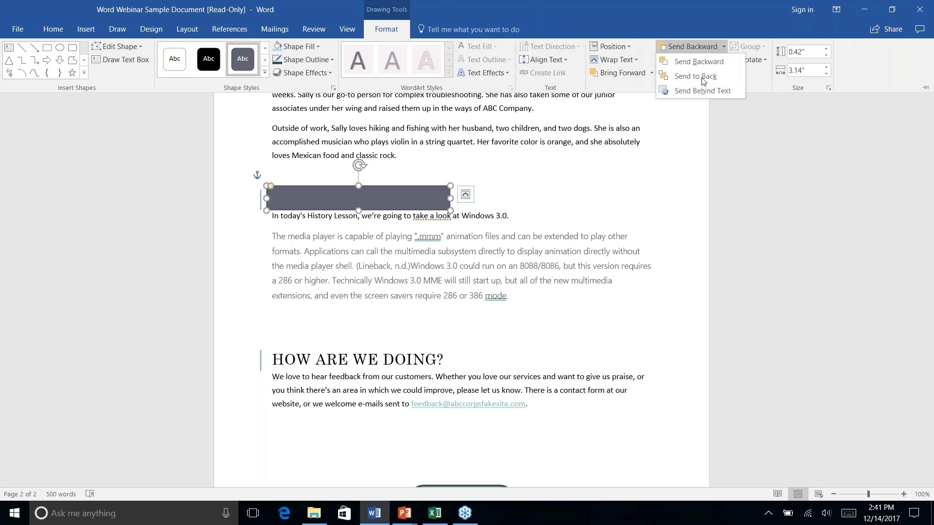
{"action": "left_click", "coordinate": [698, 90]}
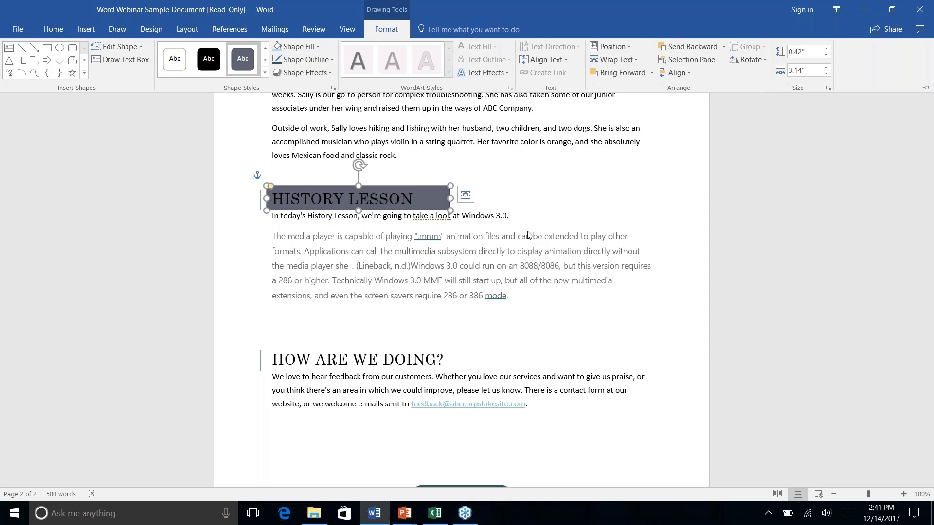
{"action": "left_click", "coordinate": [524, 192]}
{"action": "left_click", "coordinate": [326, 216]}
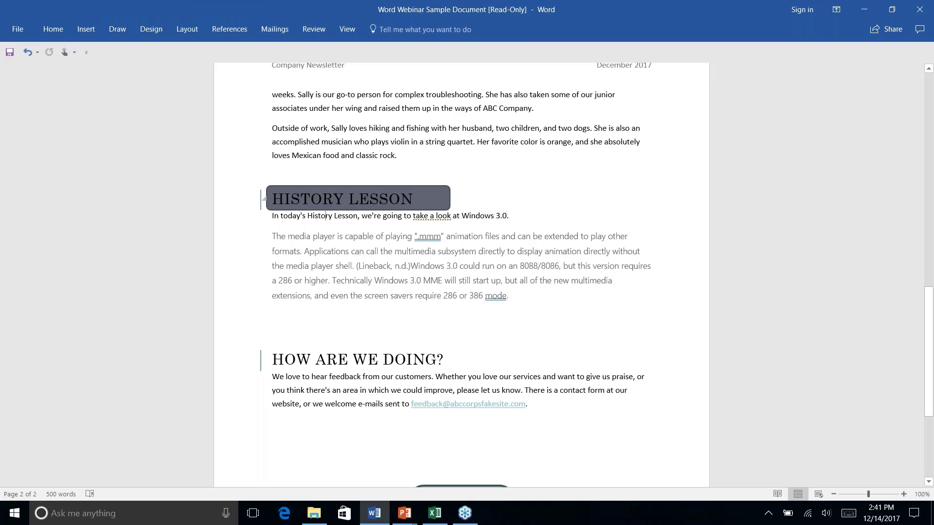
{"action": "scroll", "coordinate": [445, 247], "scroll_direction": "down", "scroll_amount": 5}
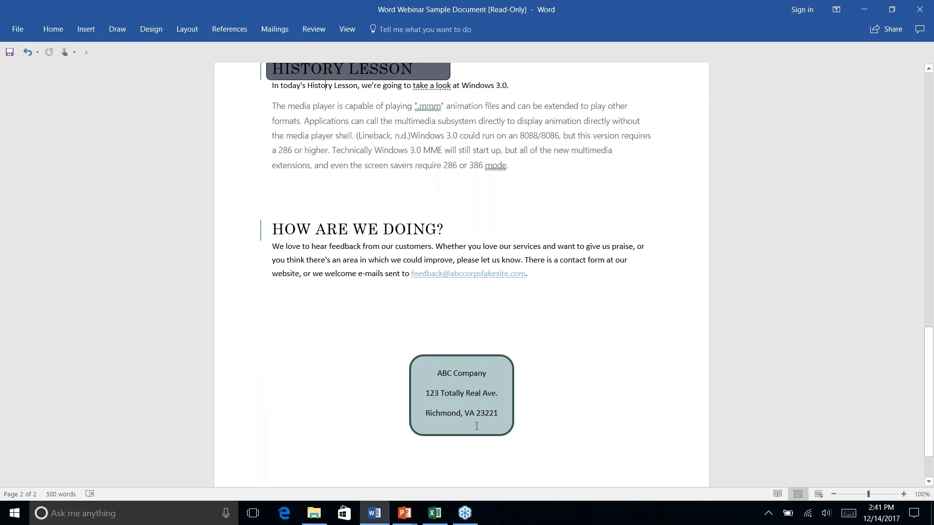
{"action": "left_click", "coordinate": [477, 413]}
{"action": "left_click", "coordinate": [54, 30]}
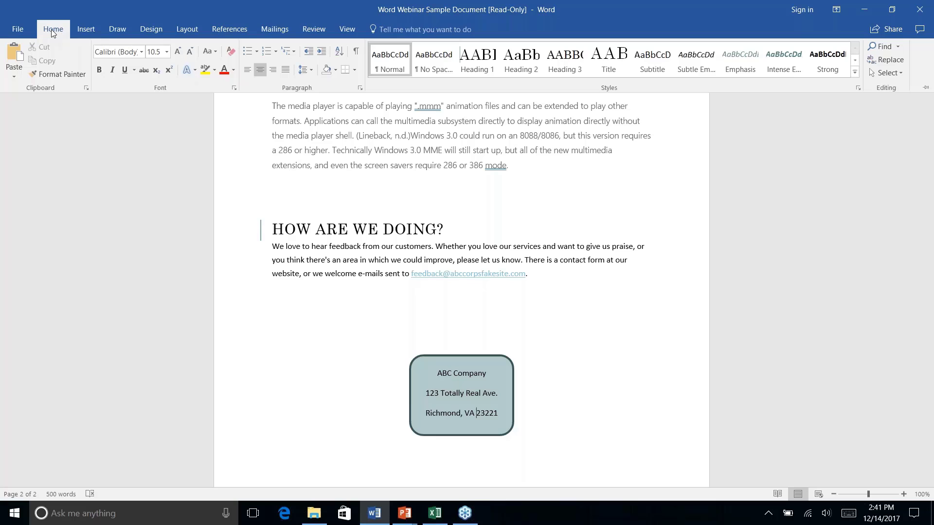
{"action": "left_click", "coordinate": [404, 403]}
{"action": "left_click", "coordinate": [407, 367]}
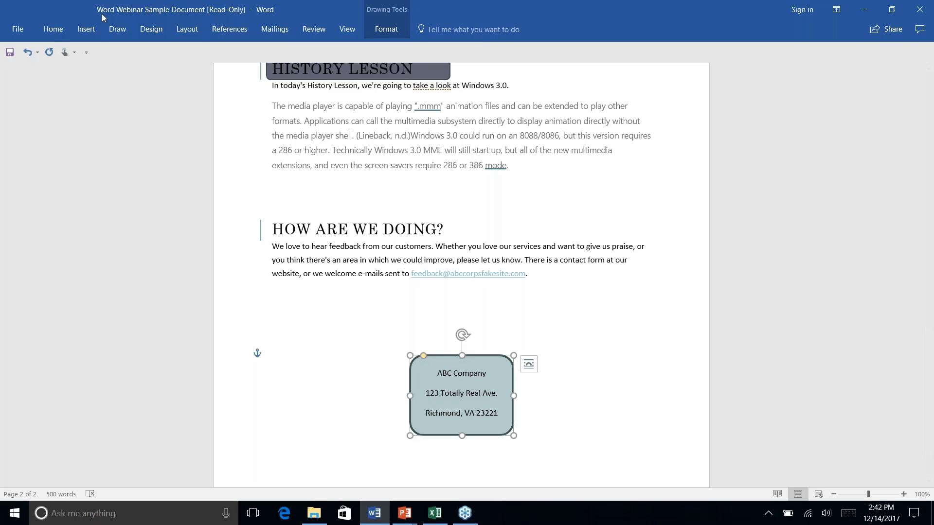
{"action": "left_click", "coordinate": [51, 36]}
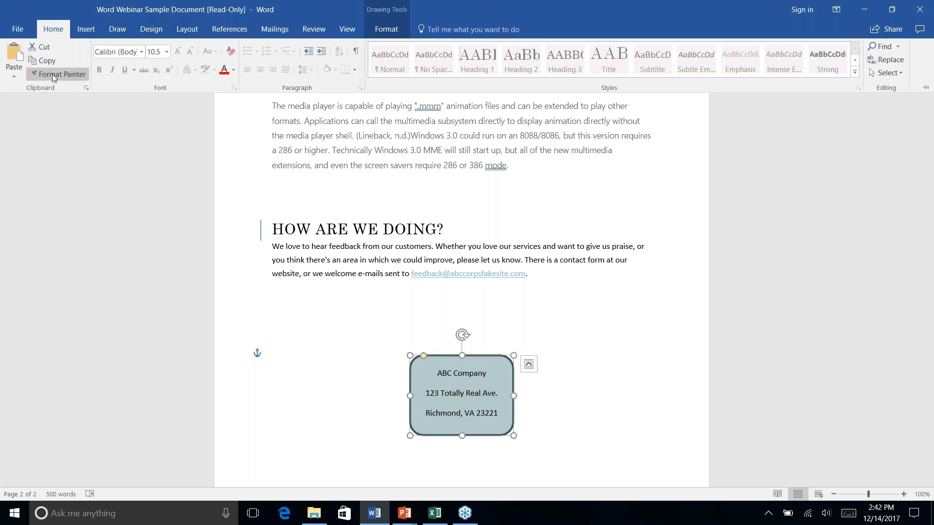
{"action": "left_click", "coordinate": [55, 76]}
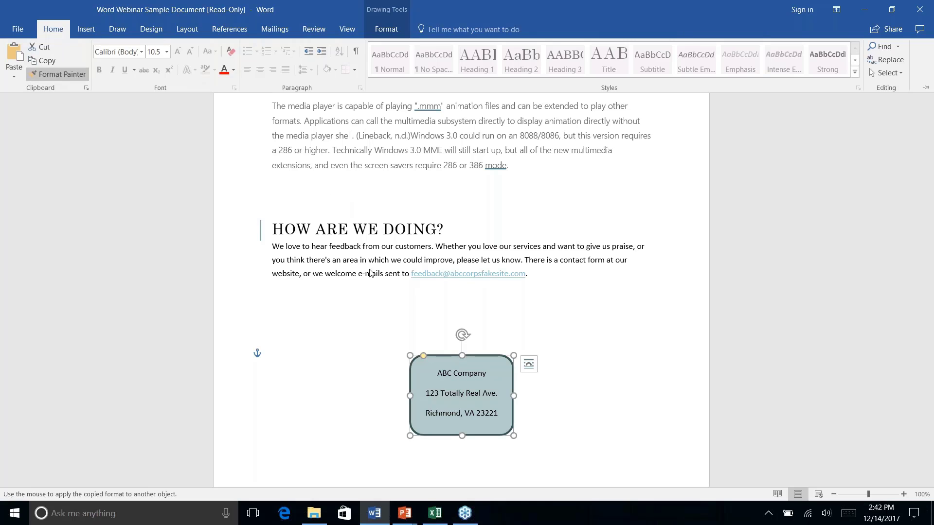
{"action": "key", "text": "Escape"}
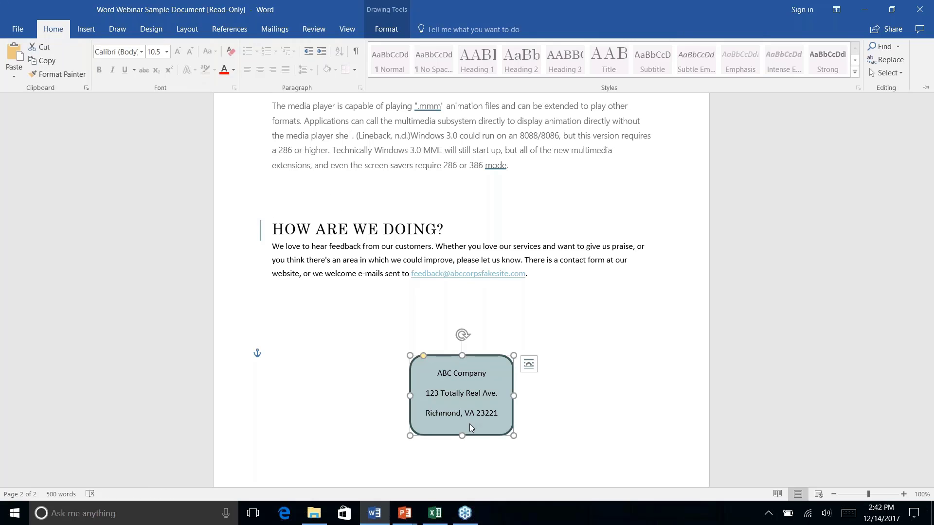
{"action": "left_click", "coordinate": [437, 343]}
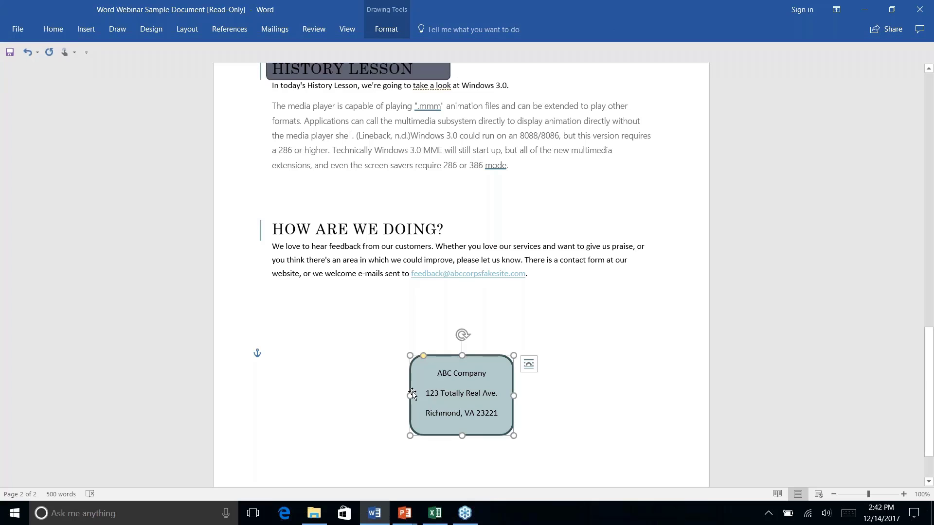
{"action": "left_click", "coordinate": [437, 373]}
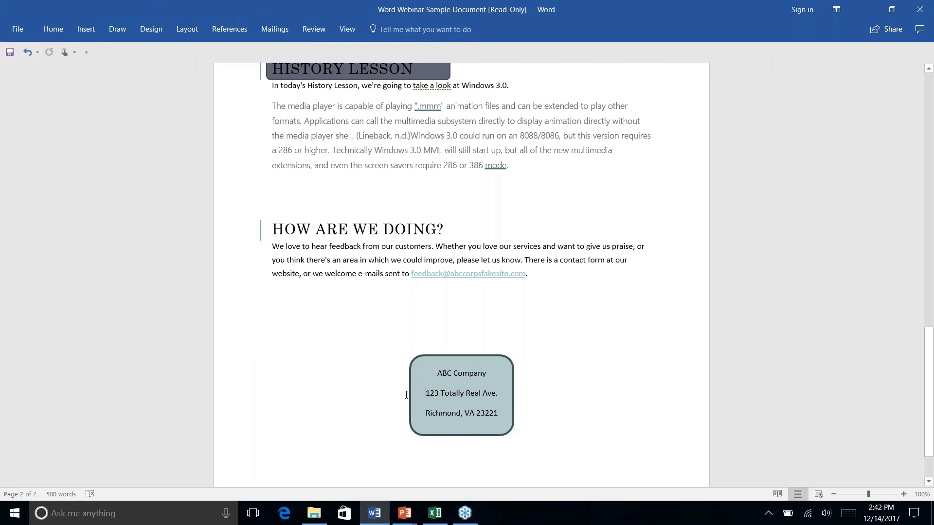
- Copy the address rectangle's formatting to the rounded rectangle behind the History Lesson heading with Format Painter
{"action": "left_click", "coordinate": [410, 364]}
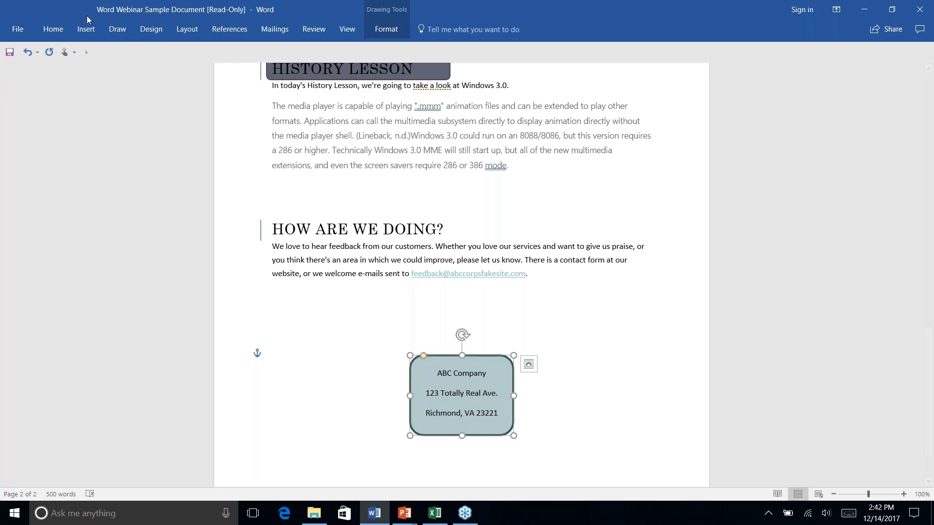
{"action": "left_click", "coordinate": [65, 30]}
{"action": "left_click", "coordinate": [56, 75]}
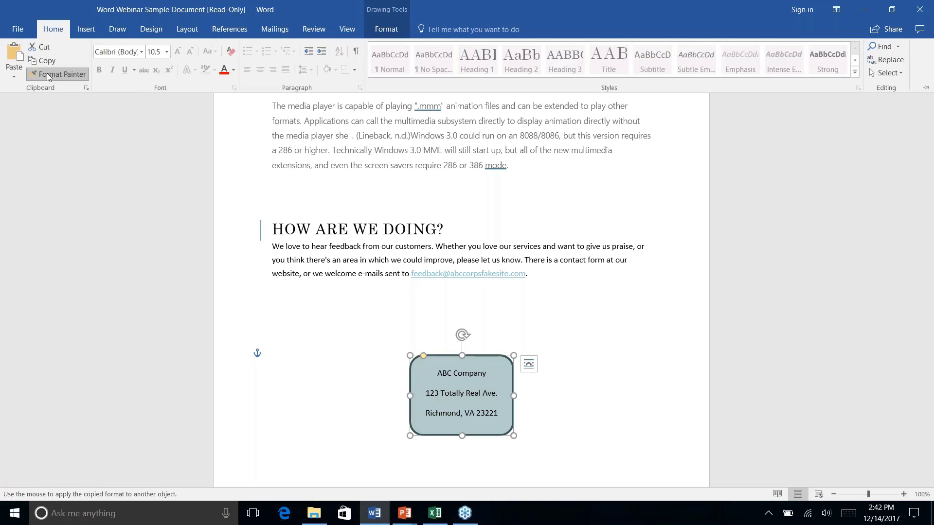
{"action": "left_click", "coordinate": [325, 219]}
{"action": "scroll", "coordinate": [325, 218], "scroll_direction": "down", "scroll_amount": 3}
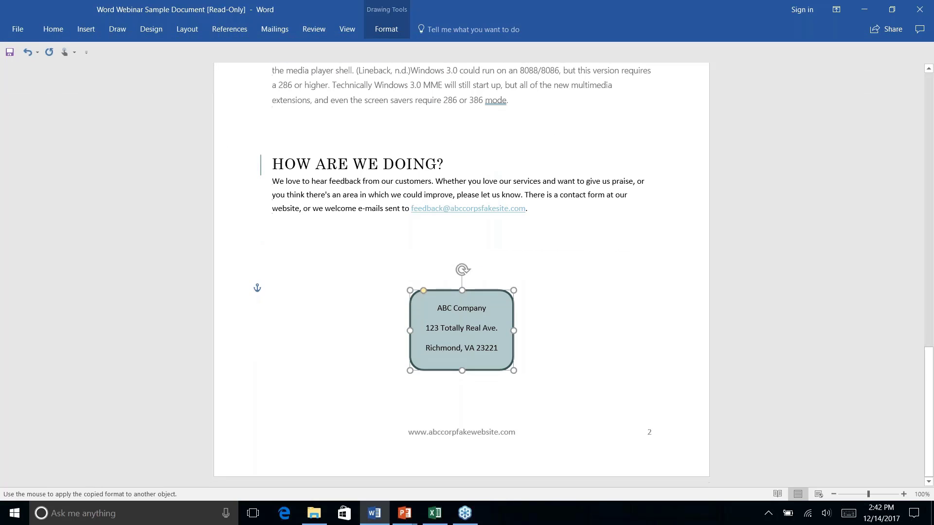
{"action": "scroll", "coordinate": [325, 218], "scroll_direction": "up", "scroll_amount": 9}
{"action": "scroll", "coordinate": [340, 211], "scroll_direction": "down", "scroll_amount": 1}
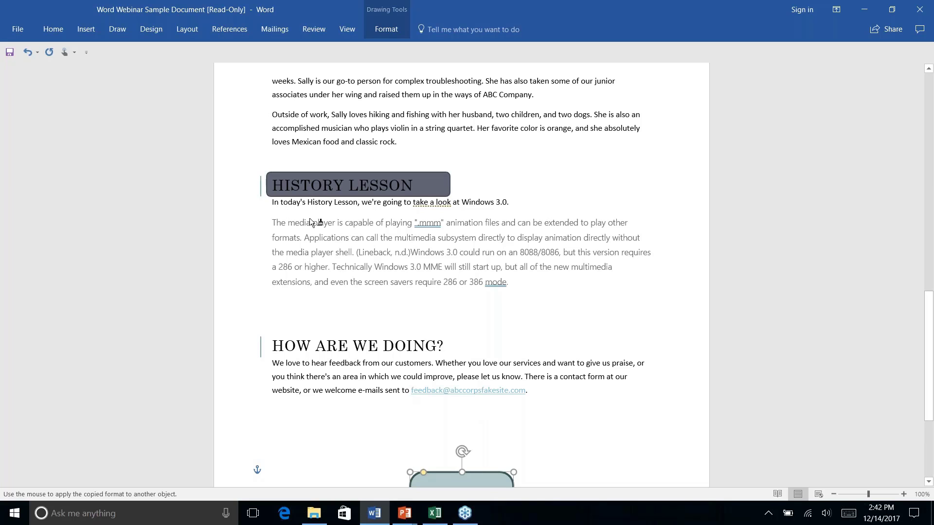
{"action": "left_click", "coordinate": [529, 282]}
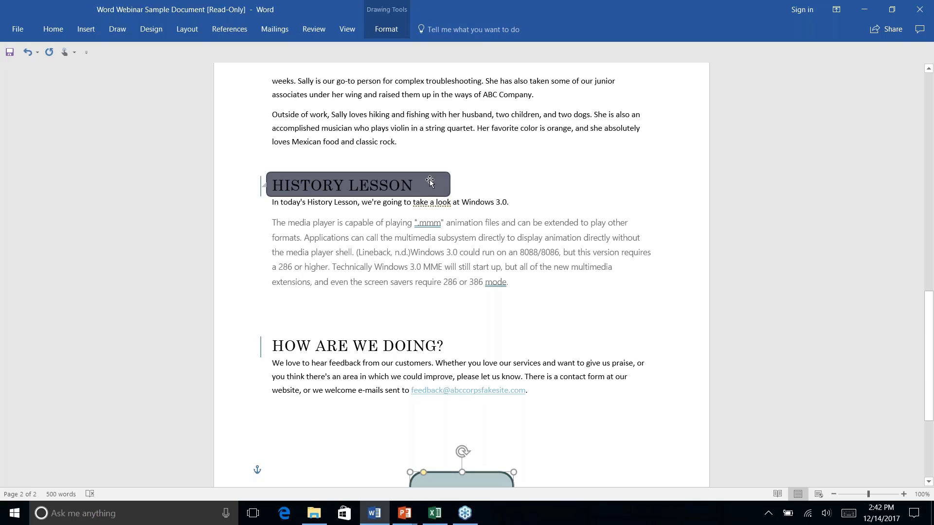
{"action": "left_click", "coordinate": [53, 30]}
{"action": "left_click", "coordinate": [57, 75]}
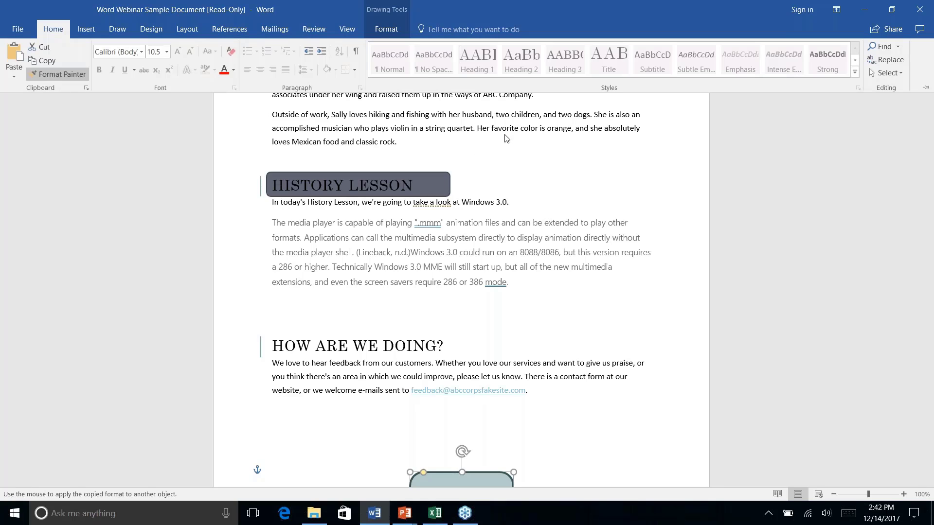
{"action": "left_click", "coordinate": [443, 181]}
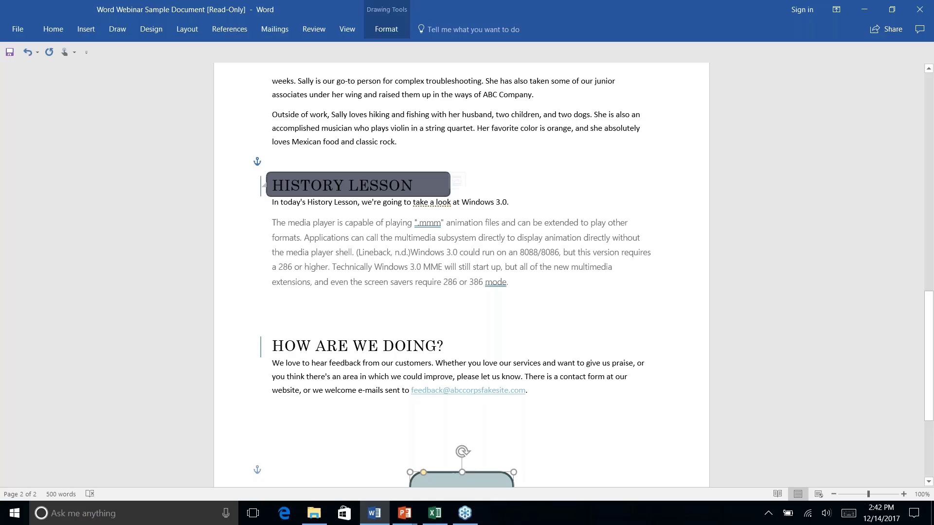
{"action": "left_click", "coordinate": [535, 182]}
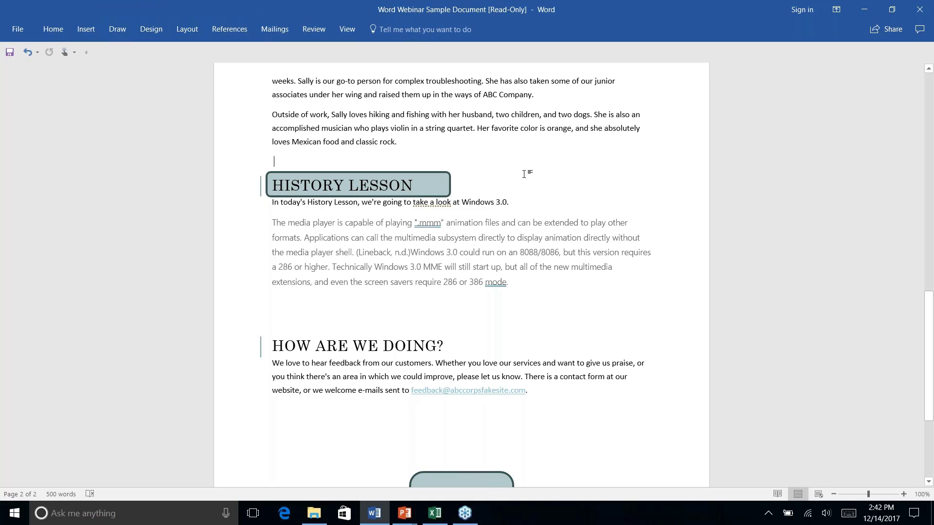
- Compare the styling of the History Lesson heading's rectangle with that of the rectangle behind the company address
{"action": "right_click", "coordinate": [524, 175]}
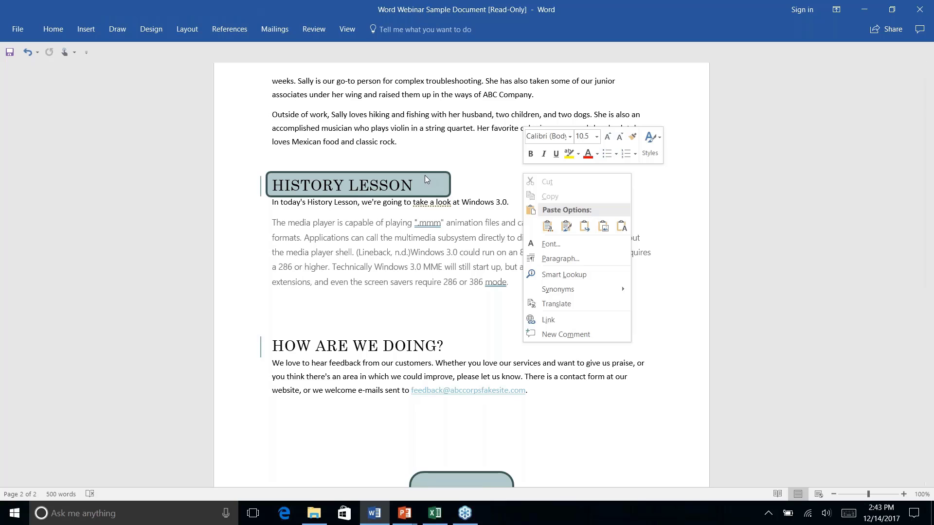
{"action": "left_click", "coordinate": [308, 437]}
{"action": "scroll", "coordinate": [309, 438], "scroll_direction": "up", "scroll_amount": 1}
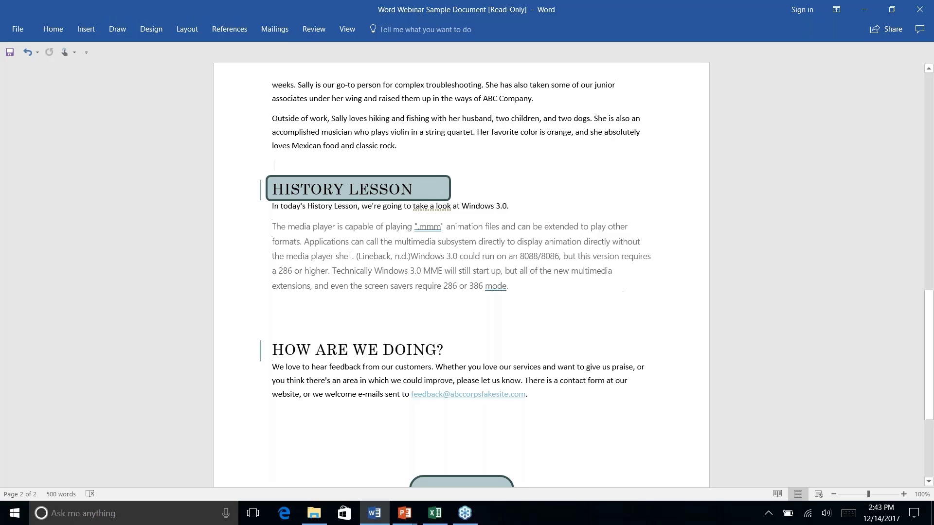
{"action": "scroll", "coordinate": [461, 275], "scroll_direction": "up", "scroll_amount": 1}
{"action": "scroll", "coordinate": [461, 274], "scroll_direction": "down", "scroll_amount": 3}
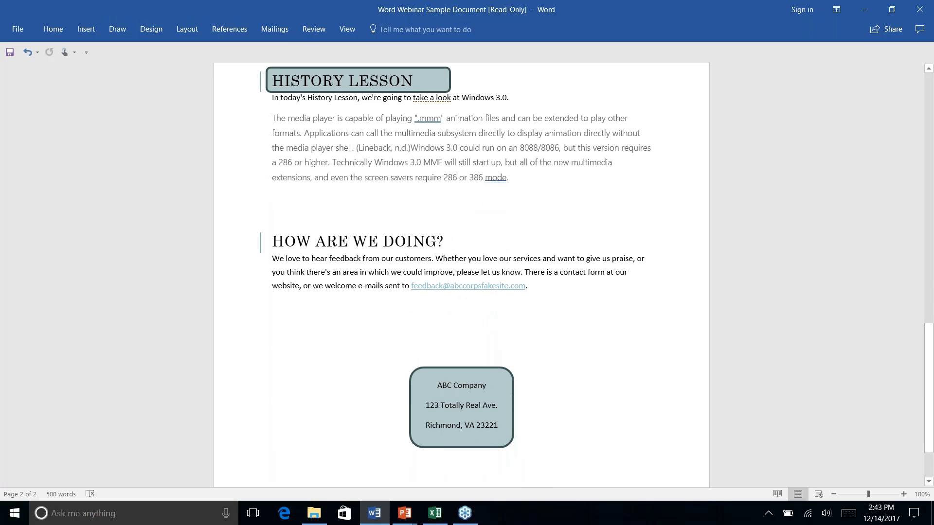
{"action": "scroll", "coordinate": [461, 275], "scroll_direction": "down", "scroll_amount": 1}
{"action": "scroll", "coordinate": [462, 275], "scroll_direction": "up", "scroll_amount": 3}
{"action": "scroll", "coordinate": [461, 275], "scroll_direction": "down", "scroll_amount": 4}
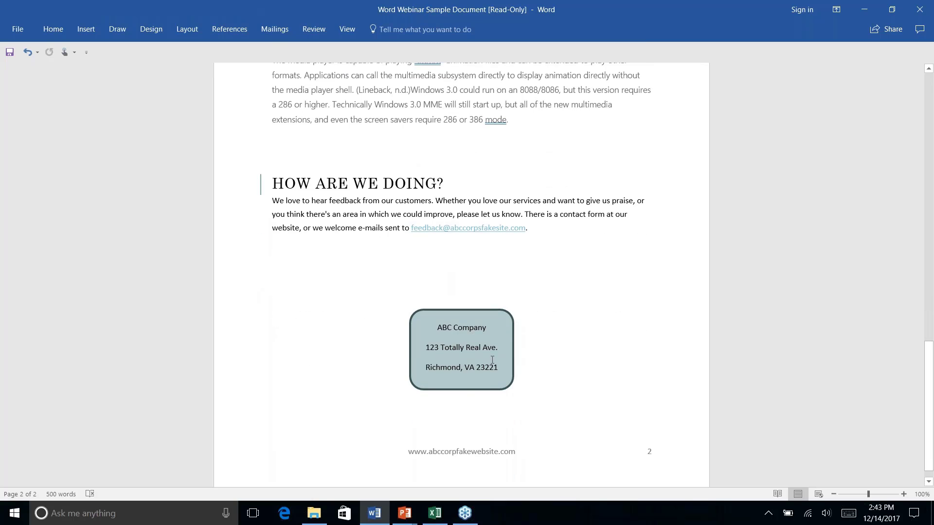
{"action": "scroll", "coordinate": [492, 360], "scroll_direction": "up", "scroll_amount": 6}
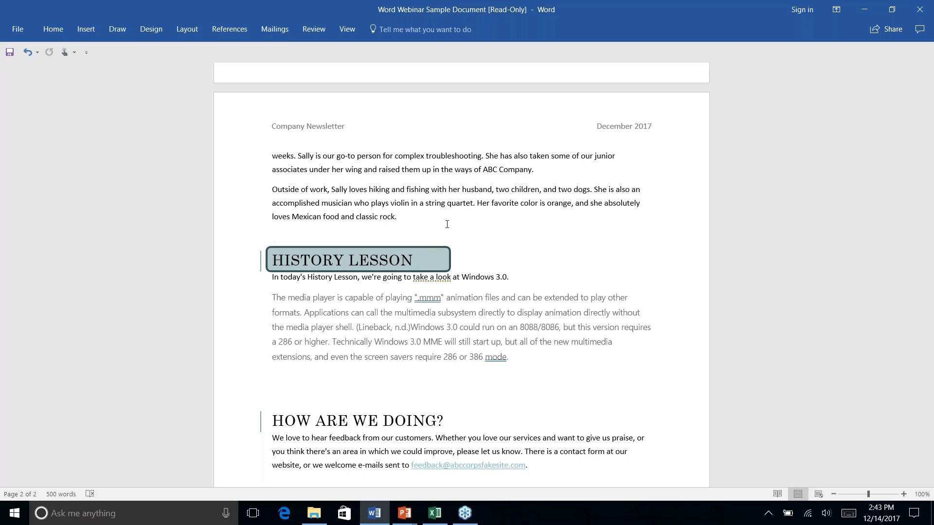
- Switch to the PowerPoint slide show, advance to the Find & Replace 2.0 slide, and return to the Word document
{"action": "key", "text": "alt+Tab"}
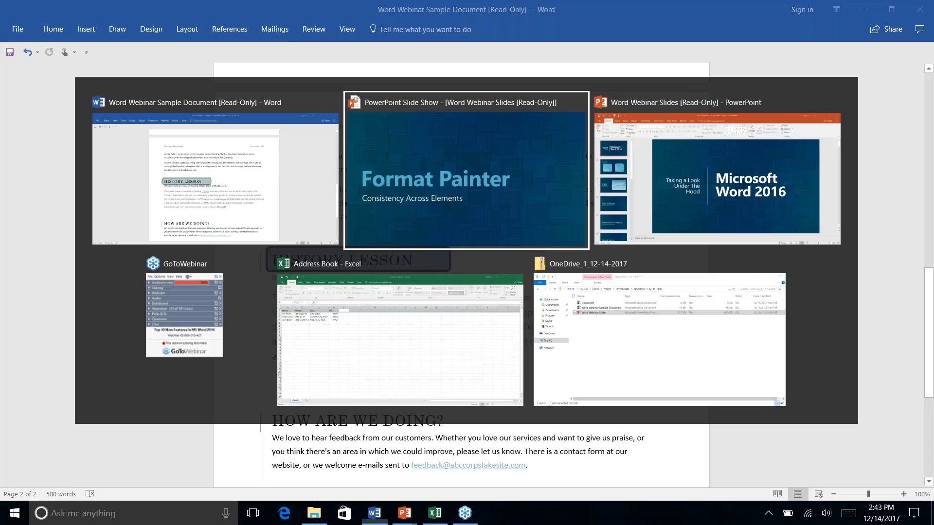
{"action": "key", "text": "Right"}
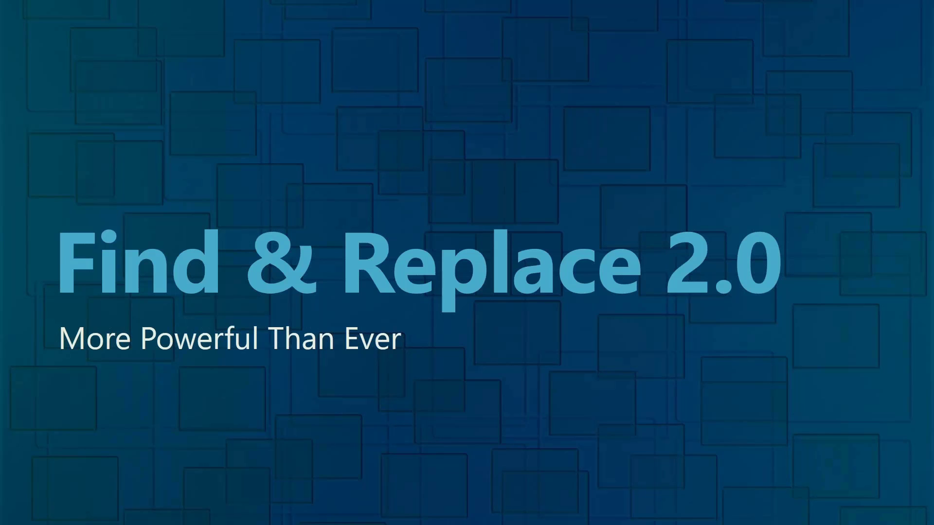
{"action": "key", "text": "alt+Tab"}
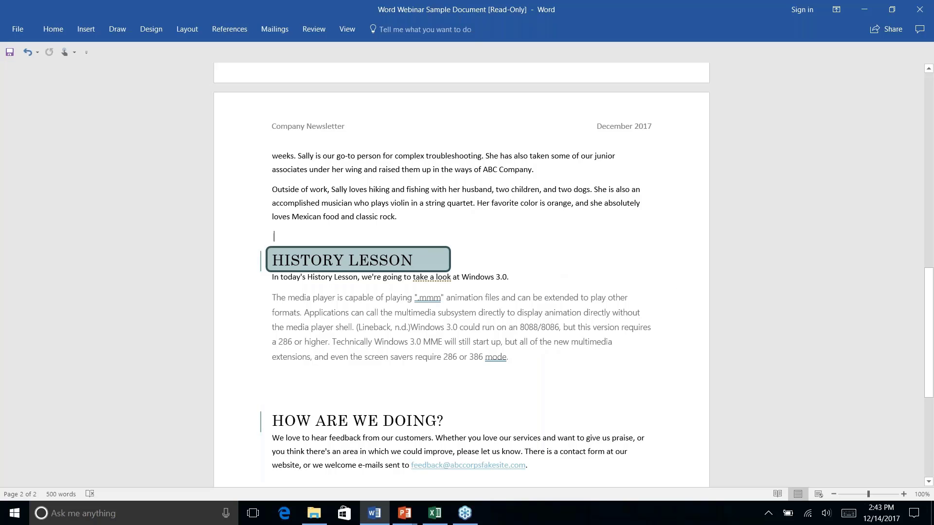
- Go to the Introduction section on page 1 and open Find and Replace for a replacement
{"action": "scroll", "coordinate": [573, 224], "scroll_direction": "down", "scroll_amount": 5}
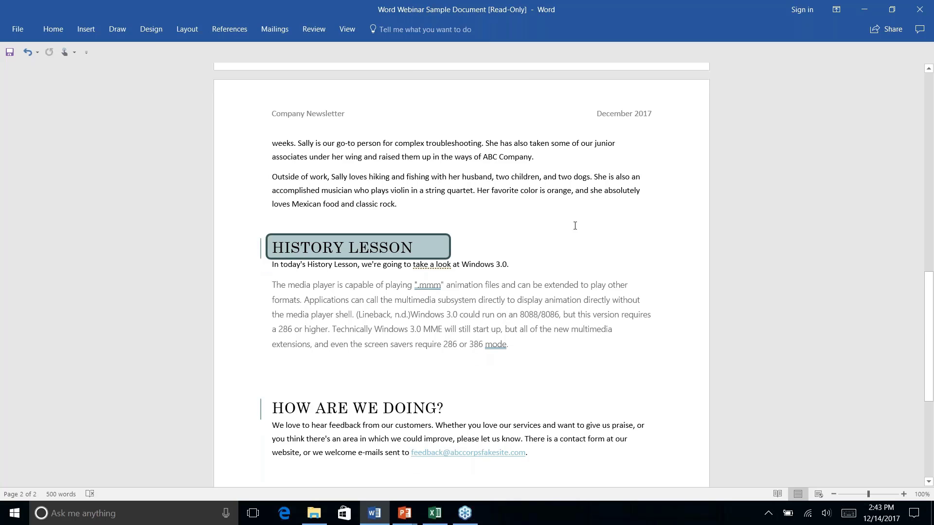
{"action": "scroll", "coordinate": [573, 224], "scroll_direction": "up", "scroll_amount": 20}
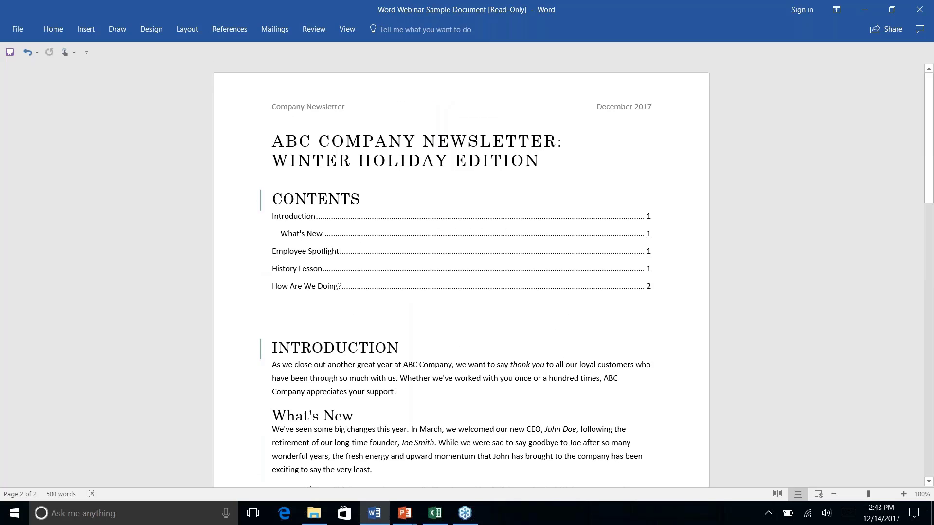
{"action": "scroll", "coordinate": [461, 273], "scroll_direction": "down", "scroll_amount": 5}
{"action": "scroll", "coordinate": [461, 272], "scroll_direction": "down", "scroll_amount": 3}
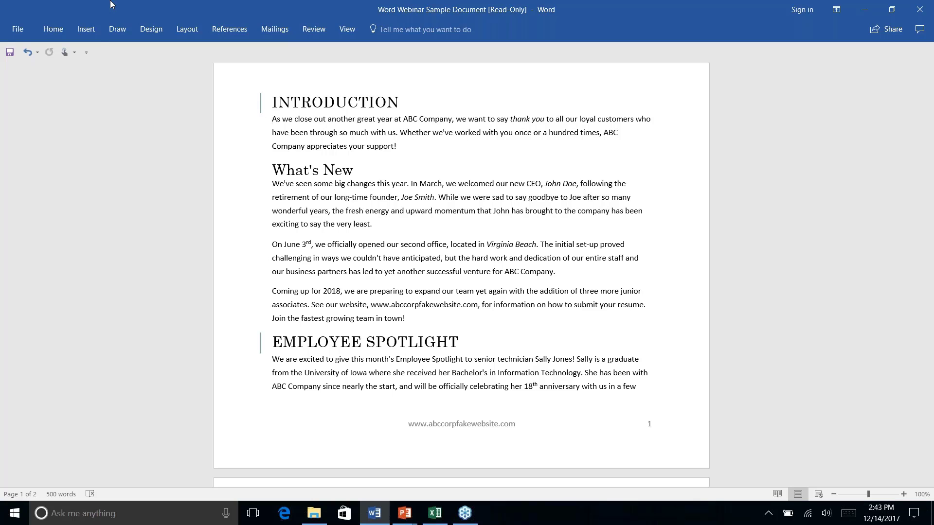
{"action": "left_click", "coordinate": [54, 32]}
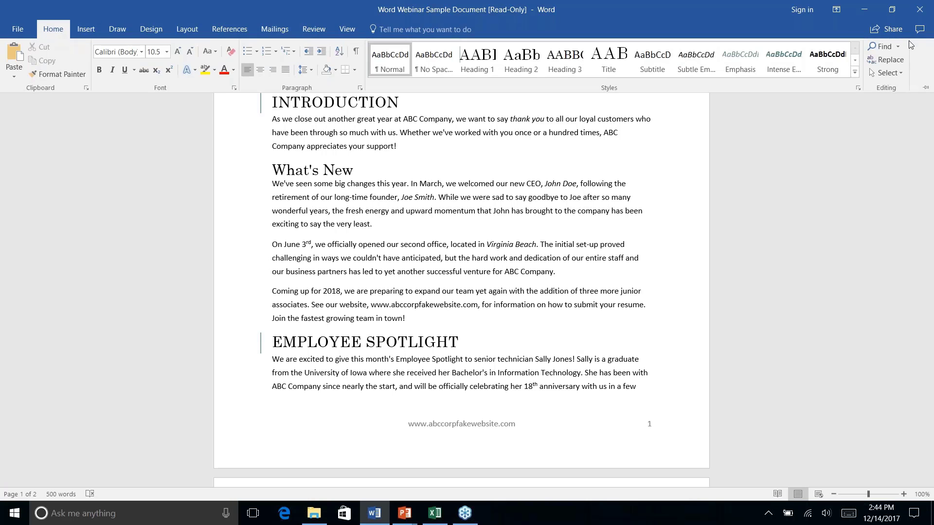
{"action": "right_click", "coordinate": [885, 65]}
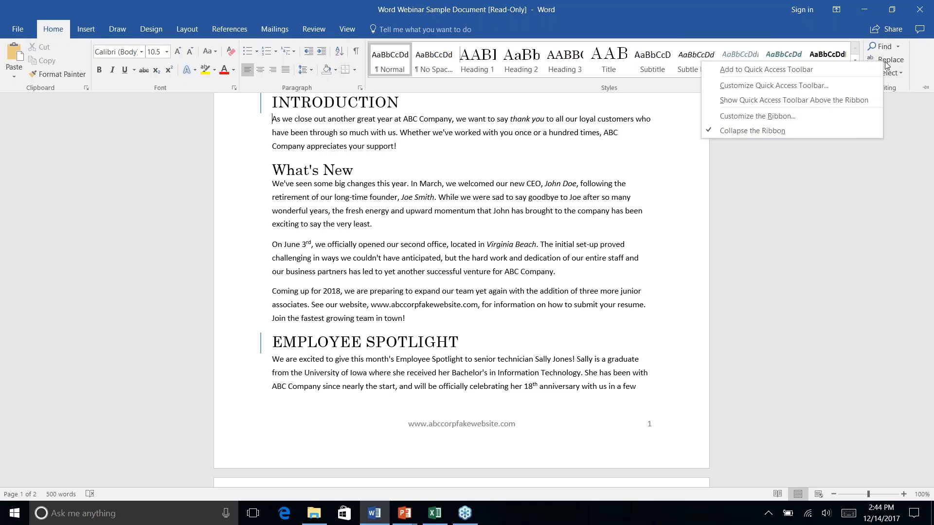
{"action": "left_click", "coordinate": [889, 59]}
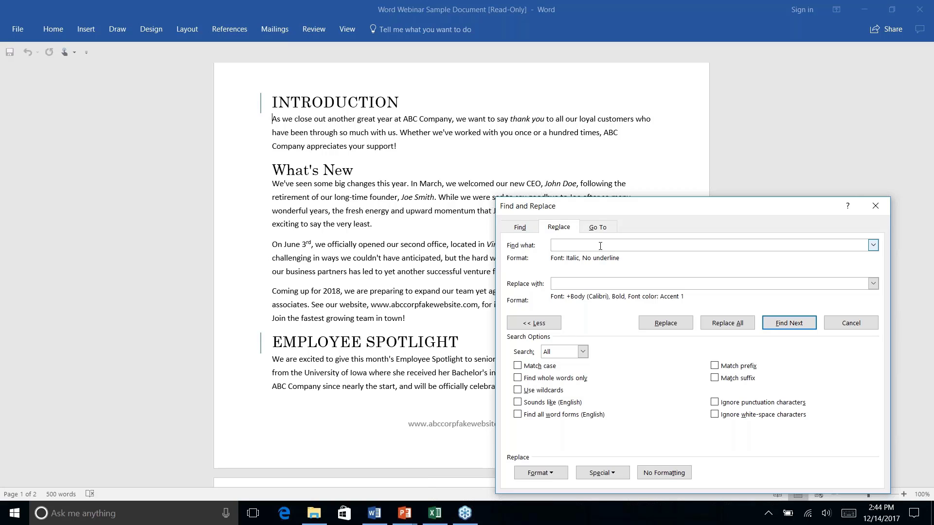
{"action": "left_click", "coordinate": [529, 231]}
{"action": "left_click", "coordinate": [559, 227]}
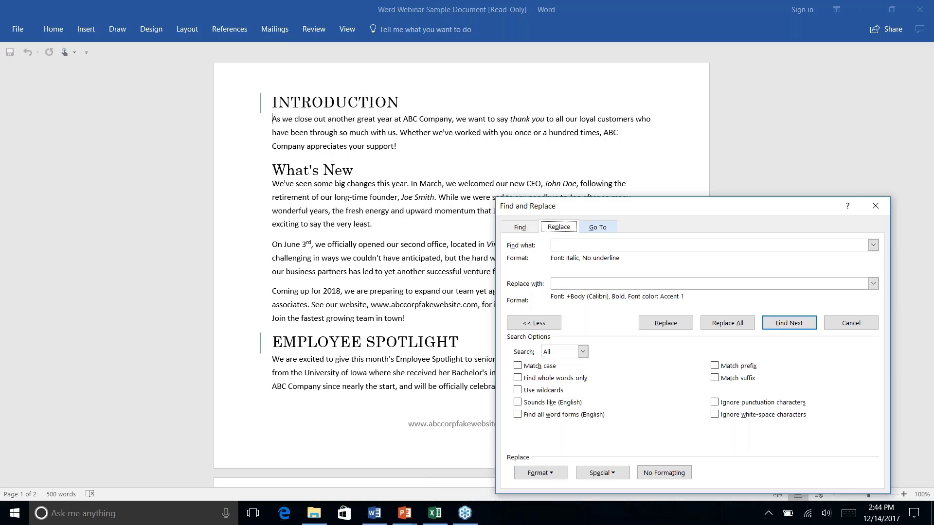
- Set the font format to find to Italic with underline style (none), leaving the search text empty
{"action": "left_click", "coordinate": [572, 246]}
{"action": "left_click", "coordinate": [555, 475]}
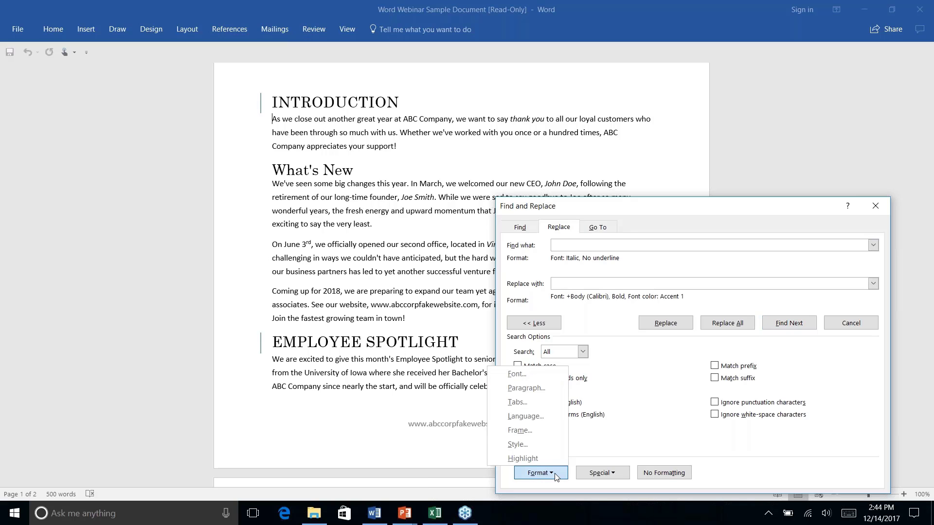
{"action": "left_click", "coordinate": [523, 377]}
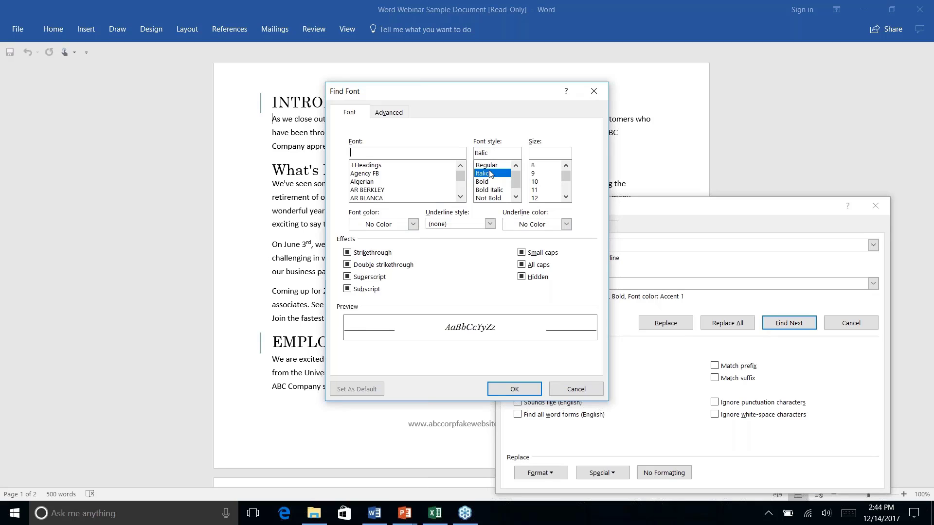
{"action": "left_click", "coordinate": [513, 390]}
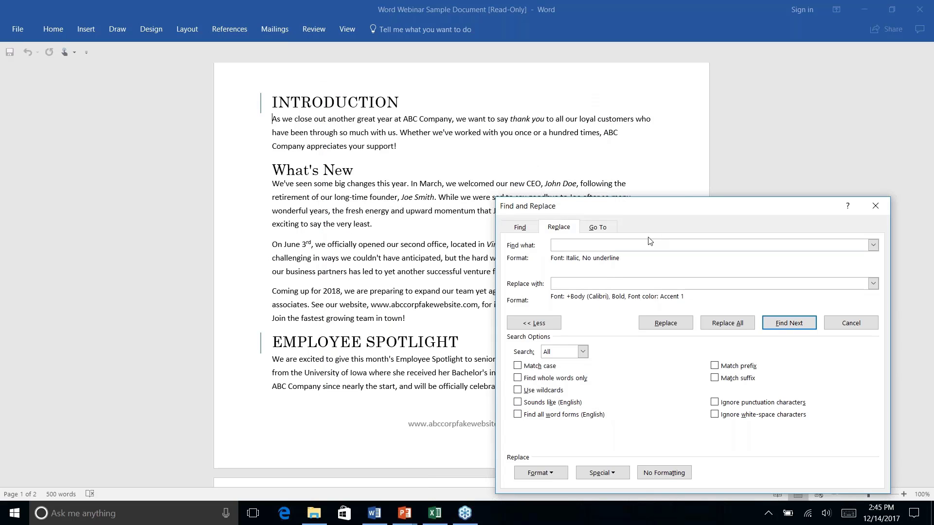
- Set the replacement font format to Bold with a dark teal Accent 2 font color, leaving the replacement text empty
{"action": "key", "text": "Tab"}
{"action": "left_click", "coordinate": [540, 474]}
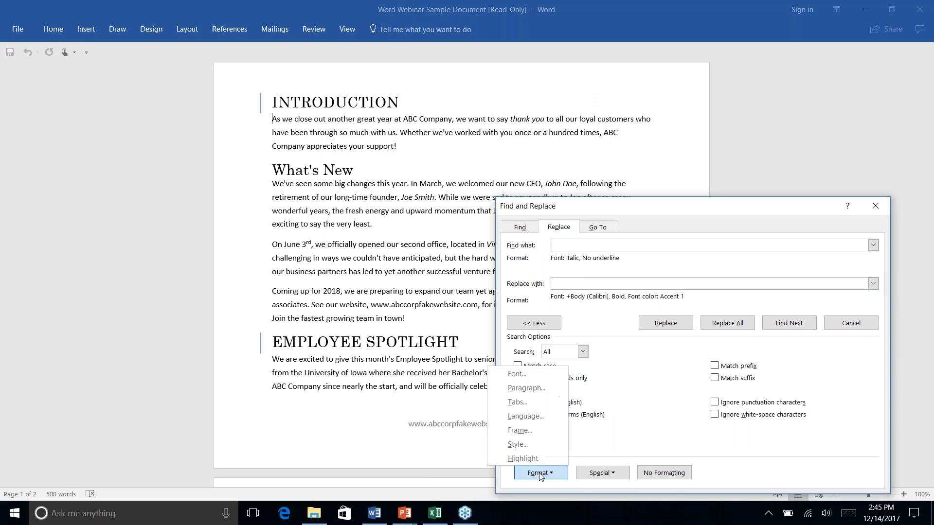
{"action": "left_click", "coordinate": [516, 375]}
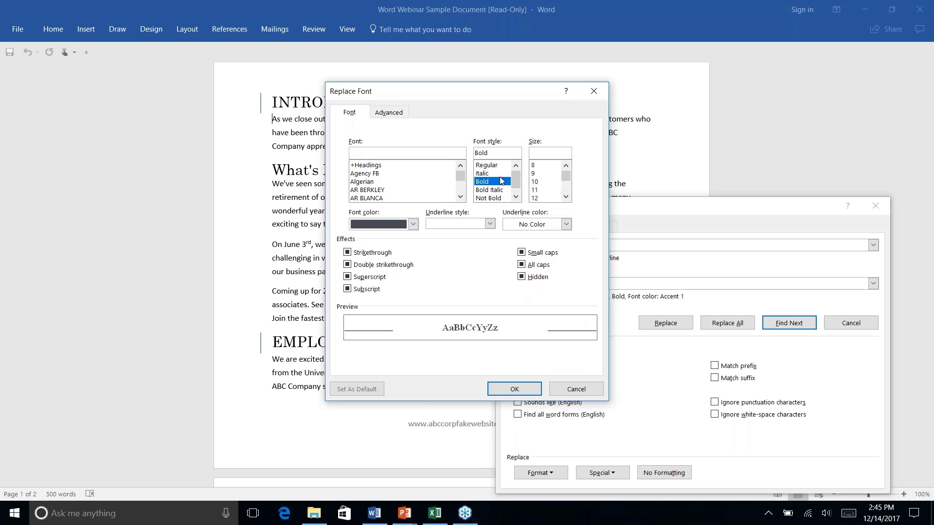
{"action": "left_click", "coordinate": [412, 224]}
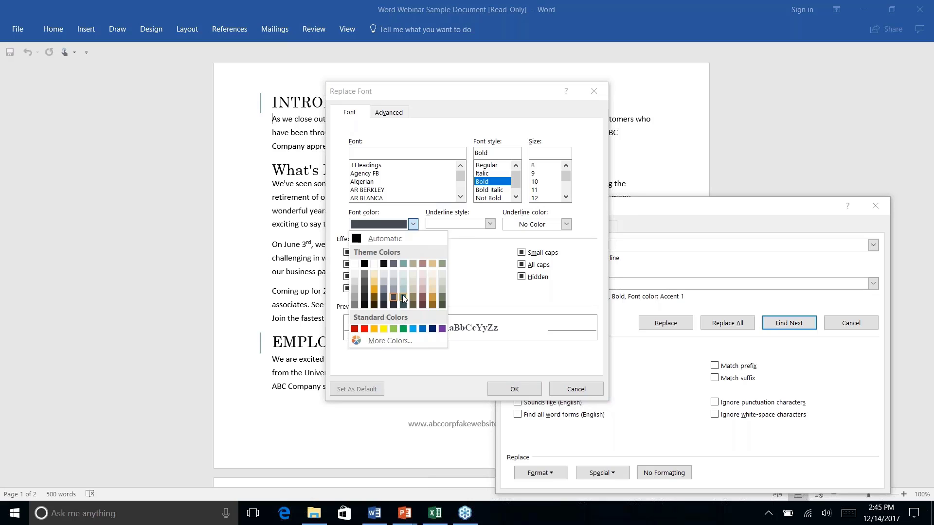
{"action": "left_click", "coordinate": [402, 295]}
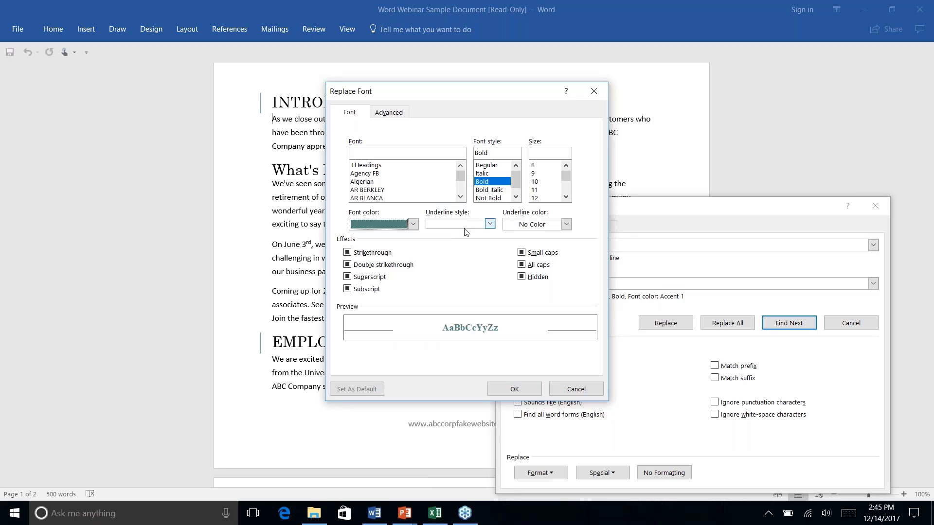
{"action": "left_click", "coordinate": [513, 390]}
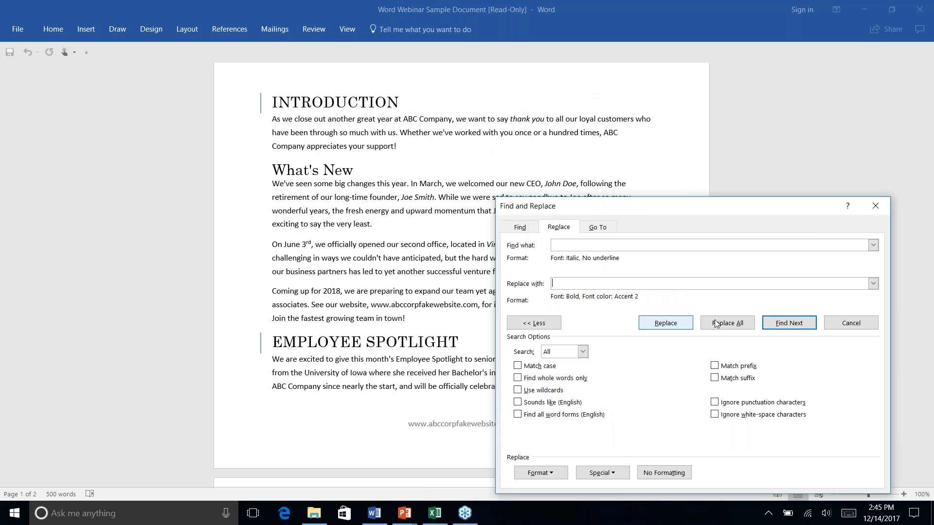
- Replace the formatting of the italic "thank you" and of all remaining italic matches, and close Find and Replace
{"action": "left_click", "coordinate": [793, 326]}
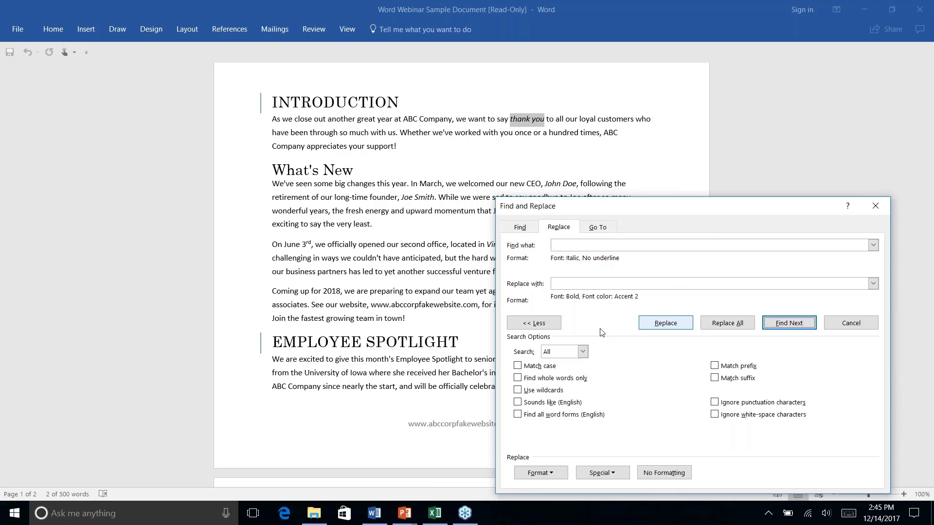
{"action": "left_click", "coordinate": [665, 324]}
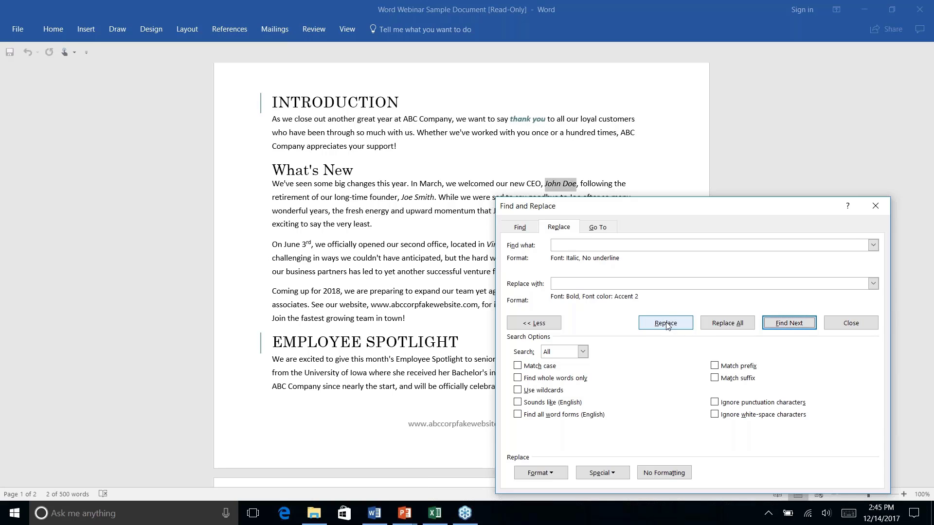
{"action": "left_click", "coordinate": [728, 324]}
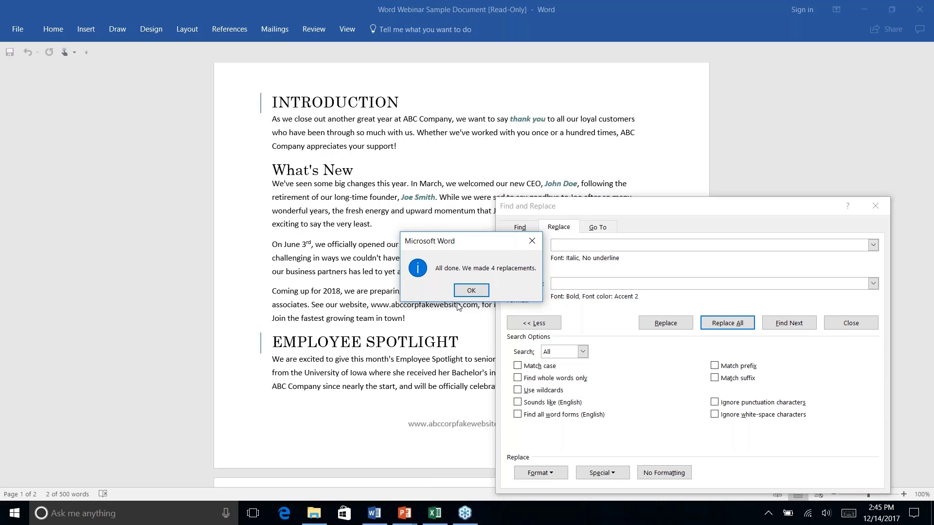
{"action": "left_click", "coordinate": [470, 291]}
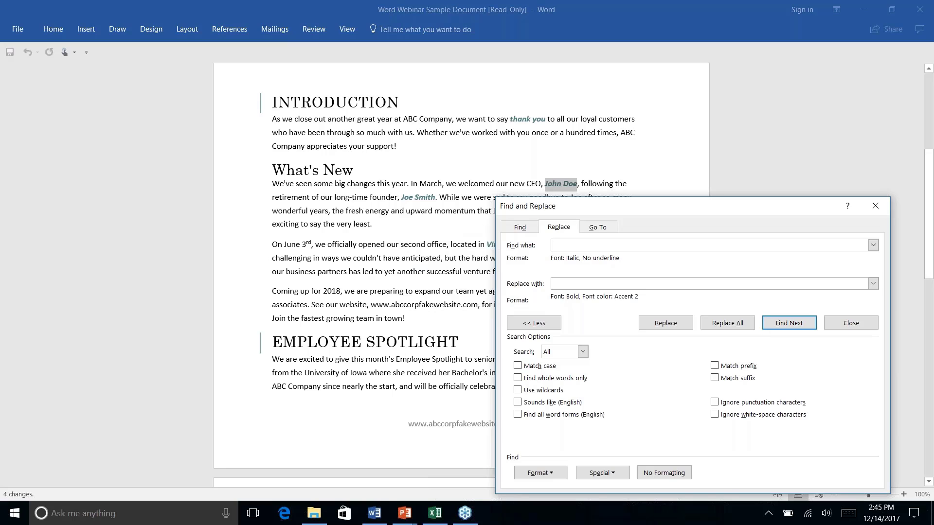
{"action": "left_click", "coordinate": [875, 206]}
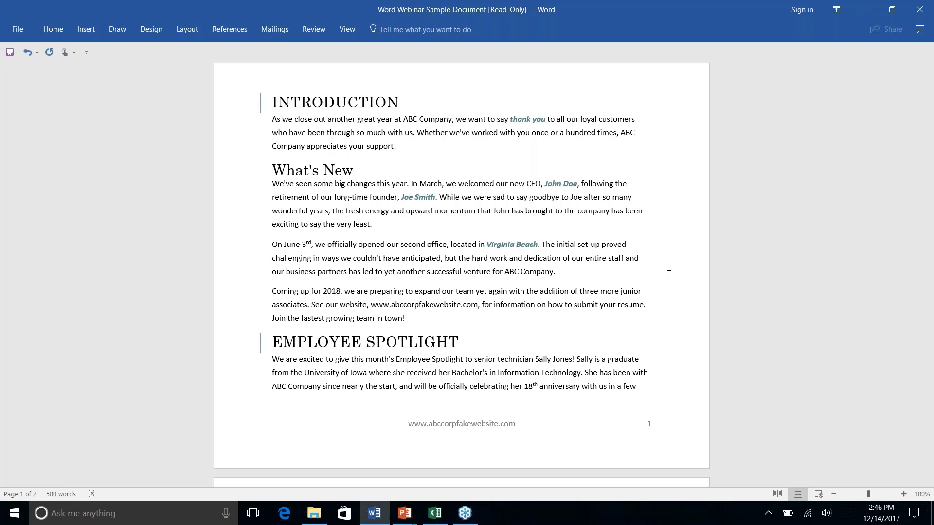
- Switch to the PowerPoint slide show, advance to the AutoCorrect slide, and return to the Word document
{"action": "key", "text": "alt+Tab"}
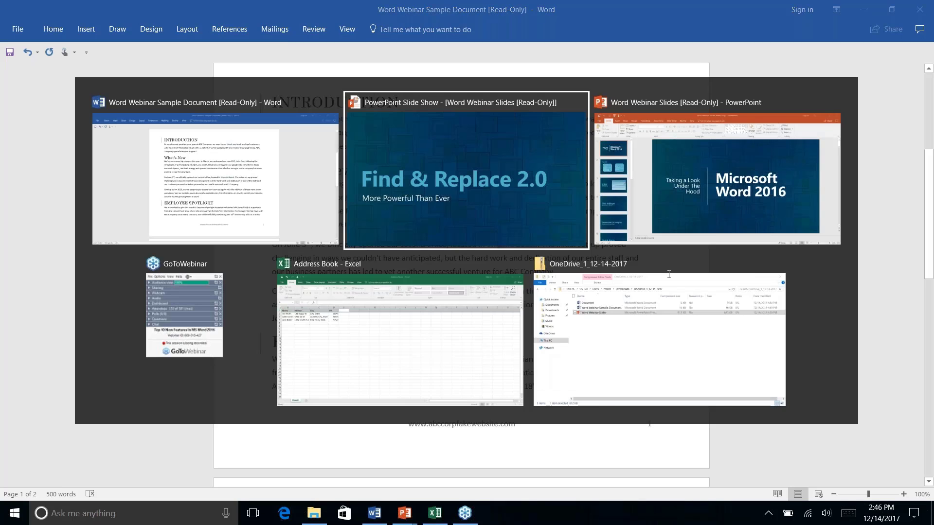
{"action": "key", "text": "Right"}
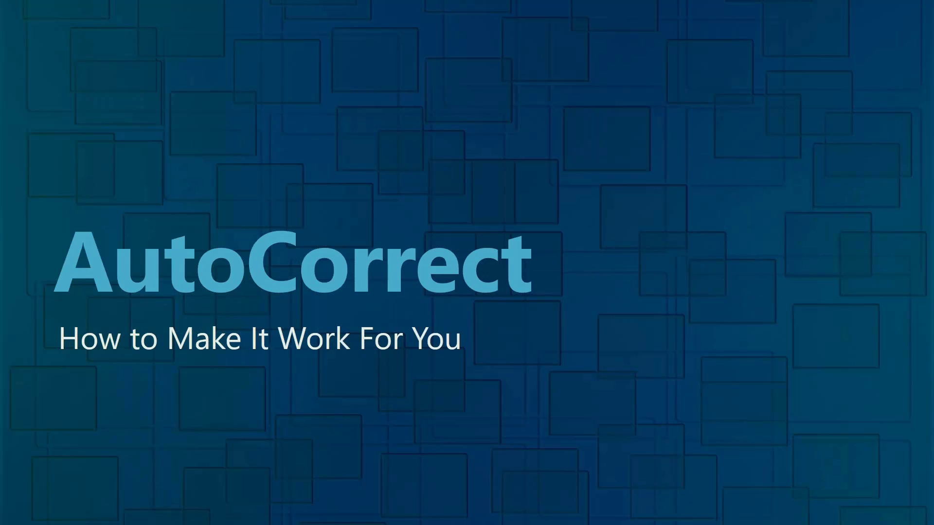
{"action": "key", "text": "alt+Tab"}
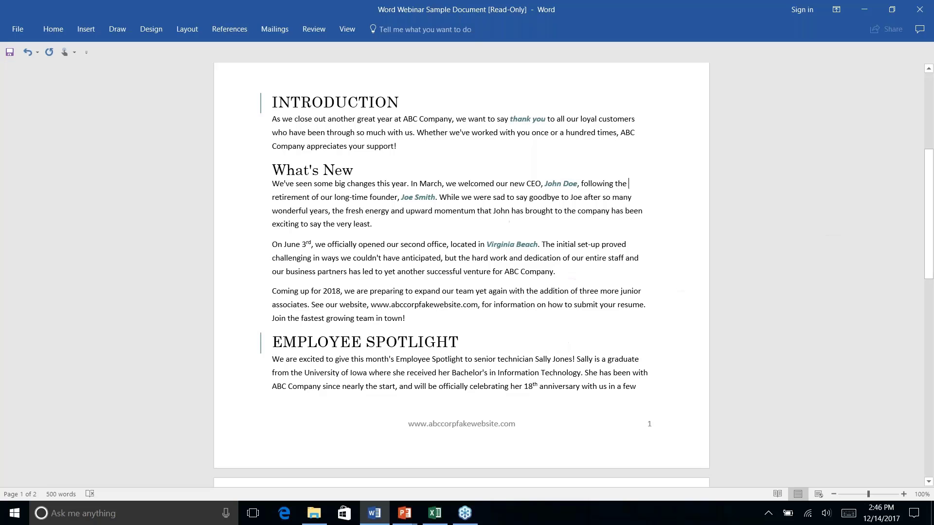
{"action": "key", "text": "alt+Tab"}
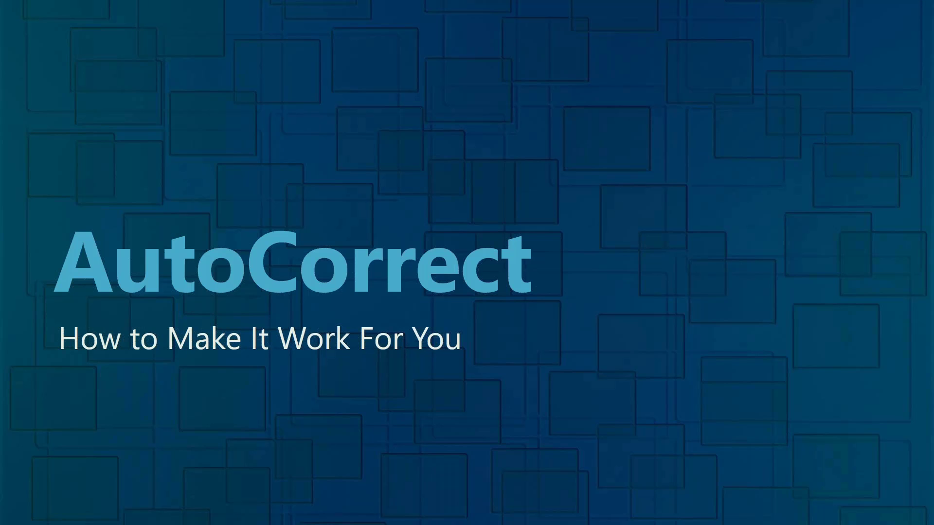
{"action": "key", "text": "alt+Tab"}
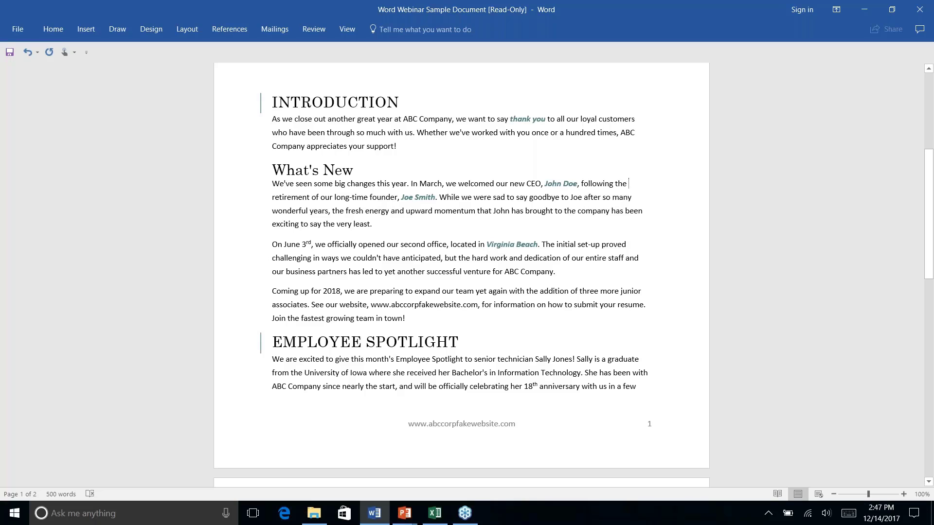
- Misspell "anticipated" as "anticiated" in the second What's New paragraph by deleting its letter p
{"action": "left_click", "coordinate": [368, 244]}
{"action": "left_click", "coordinate": [426, 258]}
{"action": "key", "text": "BackSpace"}
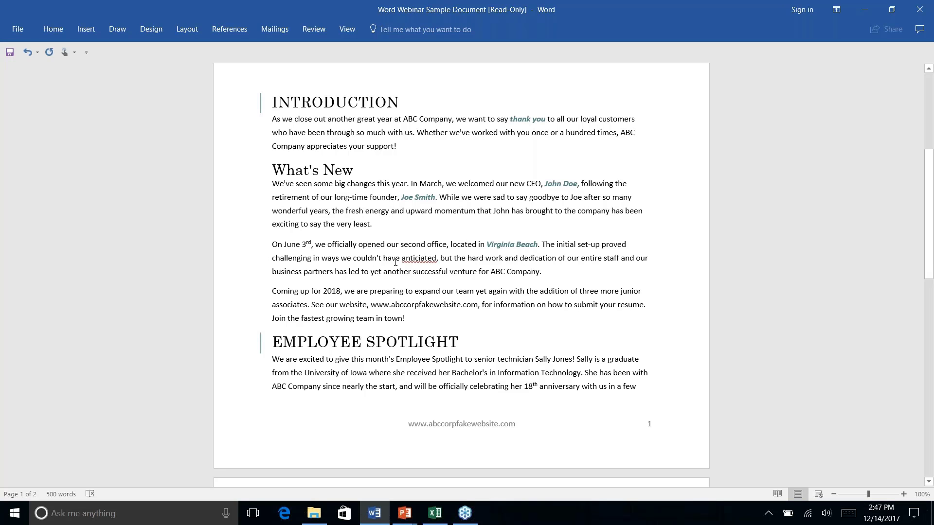
- View the spelling suggestions for "anticiated" and the AutoCorrect options reached from them, leaving the settings unchanged
{"action": "right_click", "coordinate": [421, 258]}
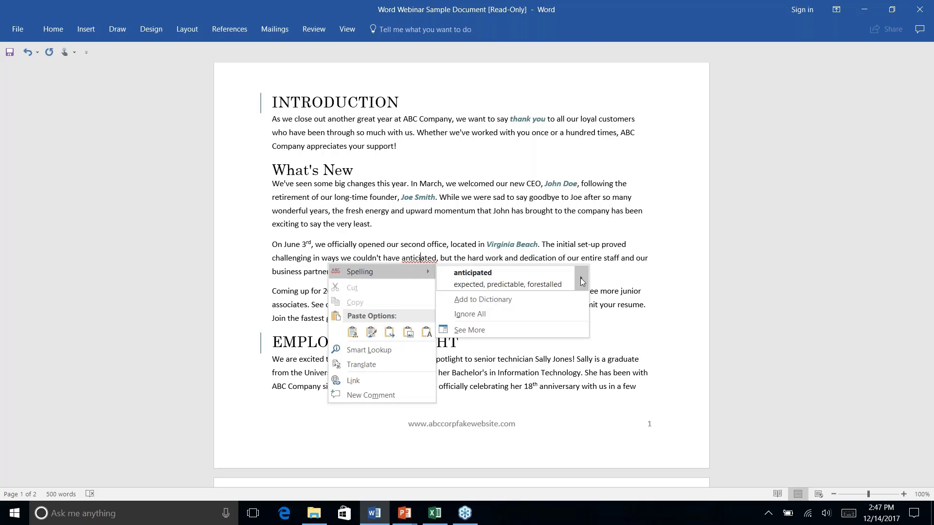
{"action": "mouse_move", "coordinate": [583, 277]}
{"action": "mouse_move", "coordinate": [581, 277]}
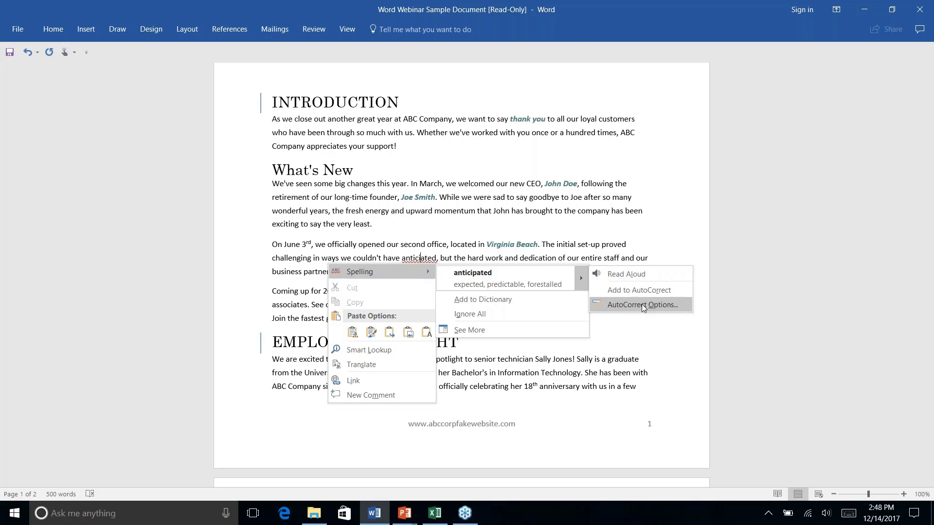
{"action": "left_click", "coordinate": [642, 305]}
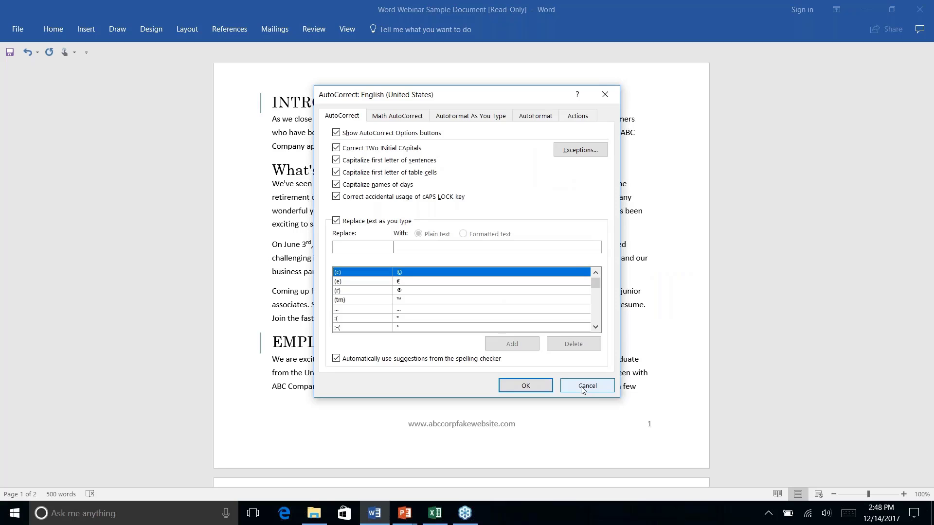
{"action": "left_click", "coordinate": [582, 387]}
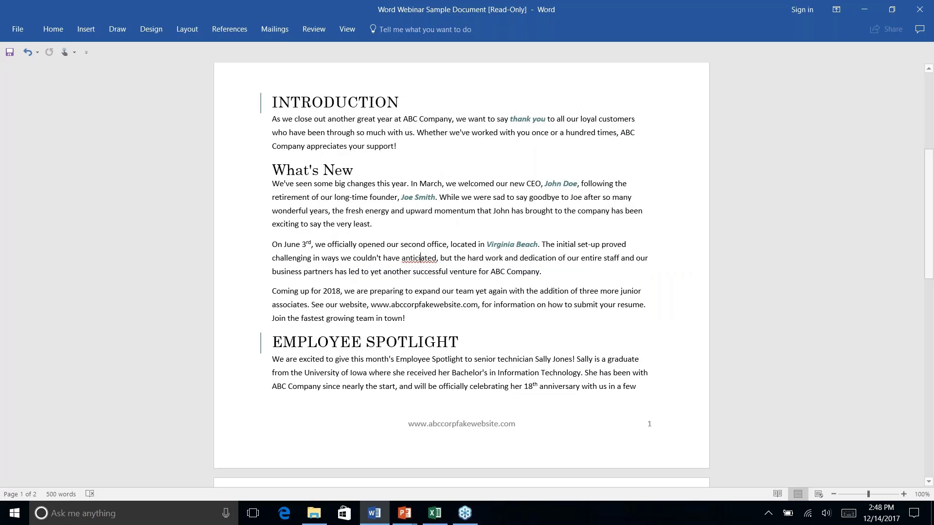
- Open the Proofing settings in Word Options and review the spelling, grammar and document exception settings
{"action": "left_click", "coordinate": [21, 30]}
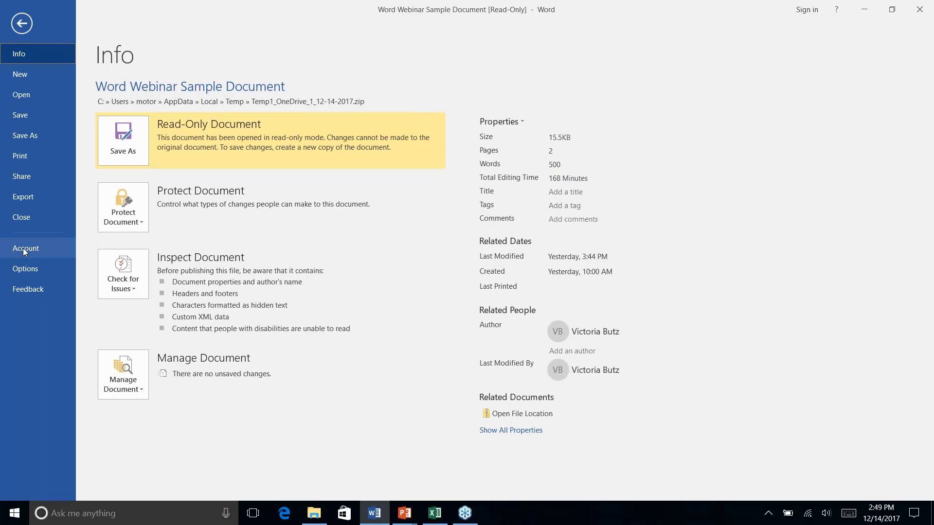
{"action": "left_click", "coordinate": [27, 267]}
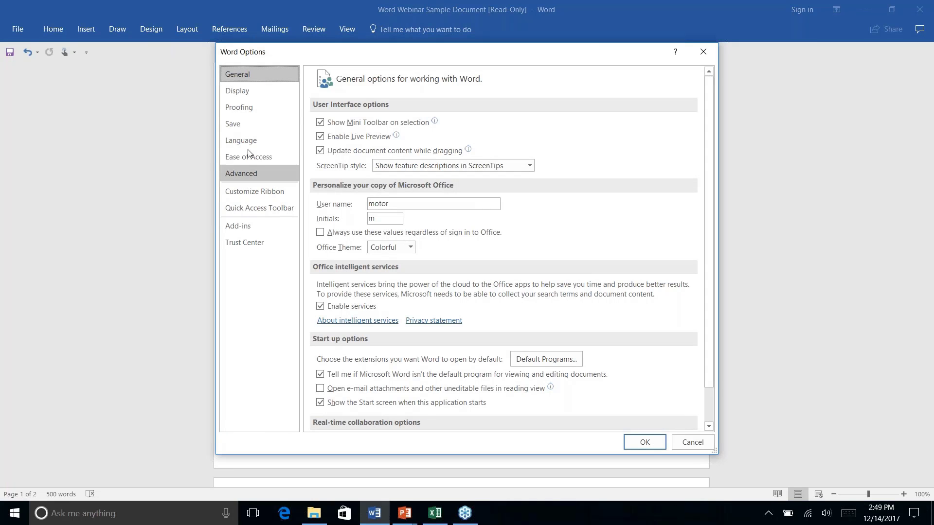
{"action": "left_click", "coordinate": [244, 113]}
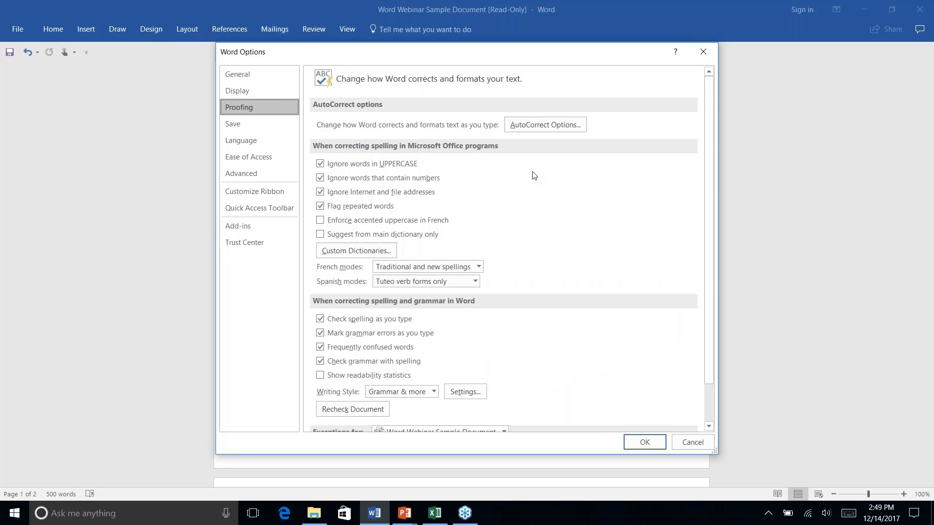
{"action": "scroll", "coordinate": [534, 176], "scroll_direction": "down", "scroll_amount": 1}
{"action": "scroll", "coordinate": [534, 176], "scroll_direction": "up", "scroll_amount": 1}
{"action": "scroll", "coordinate": [504, 192], "scroll_direction": "down", "scroll_amount": 3}
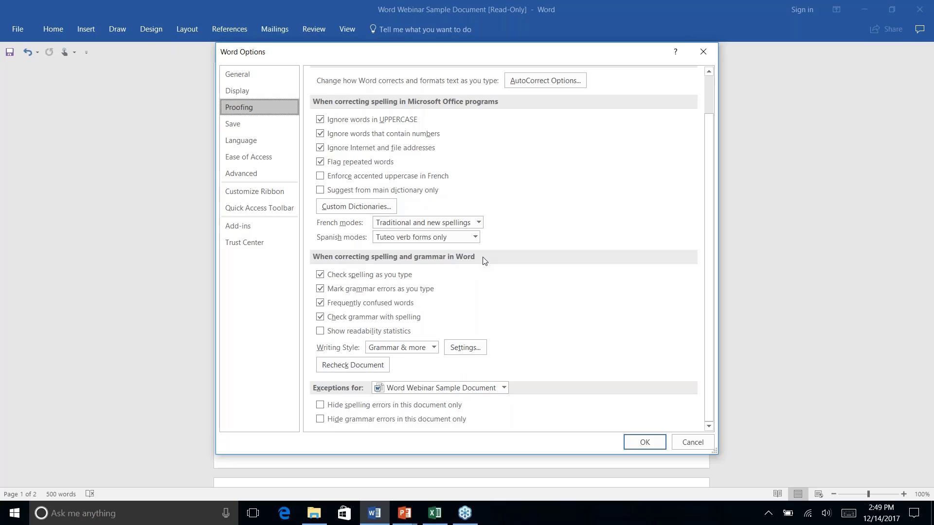
{"action": "scroll", "coordinate": [485, 262], "scroll_direction": "up", "scroll_amount": 3}
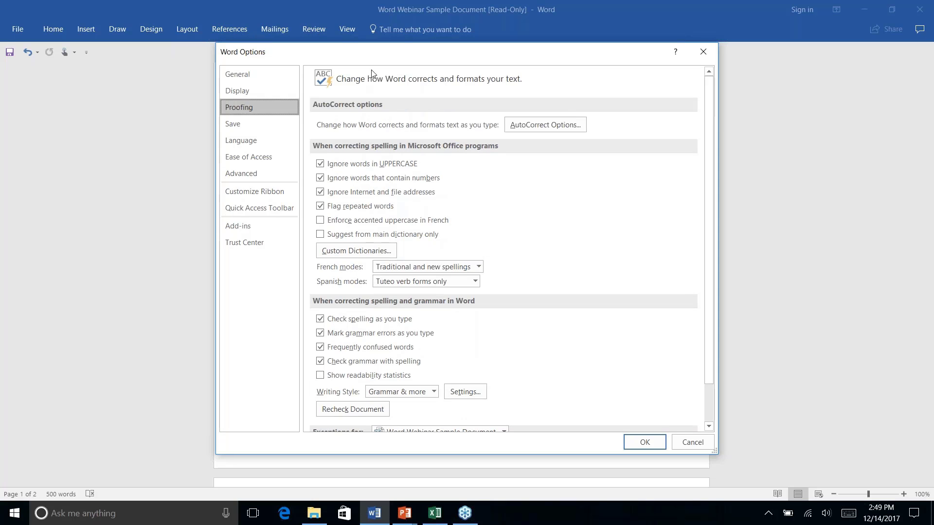
- Examine the AutoCorrect replacement list and the First Letter and INitial CAps exceptions, leaving the exceptions unchanged
{"action": "left_click", "coordinate": [561, 124]}
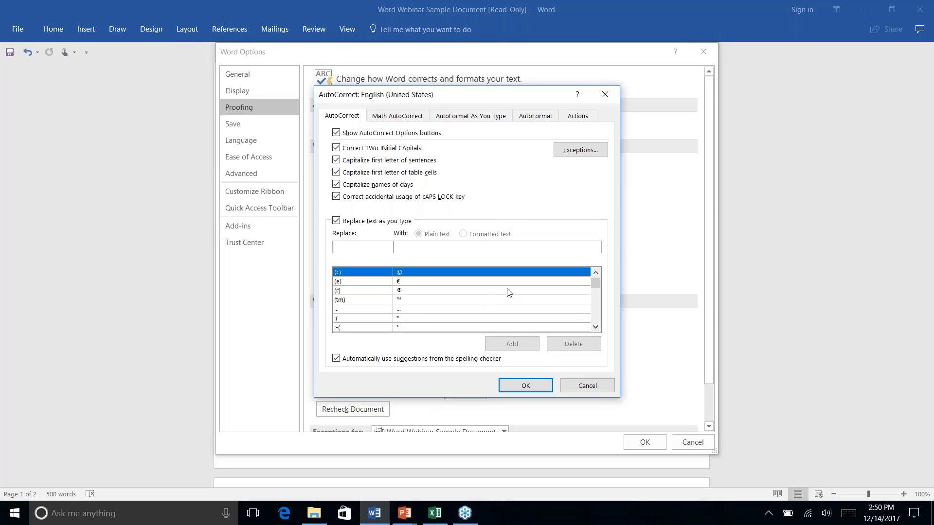
{"action": "left_click_drag", "start_coordinate": [596, 286], "coordinate": [597, 298]}
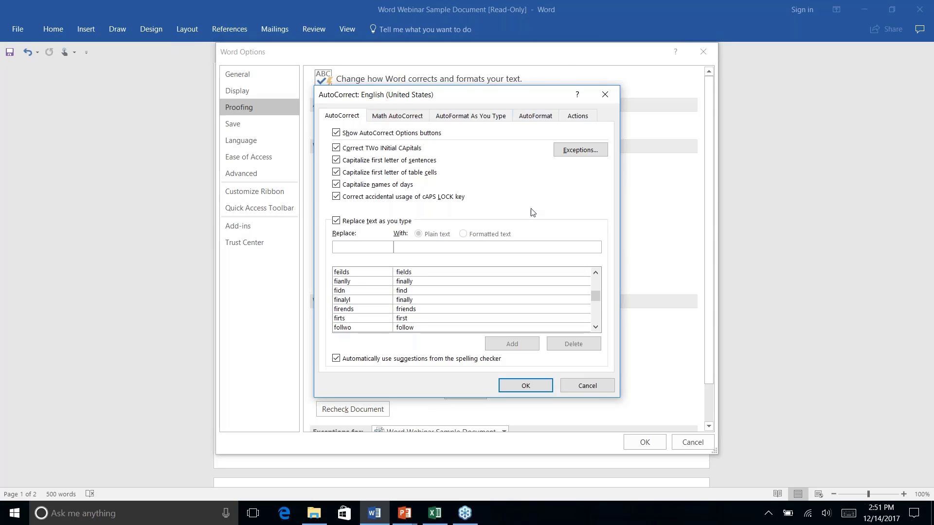
{"action": "left_click", "coordinate": [575, 152]}
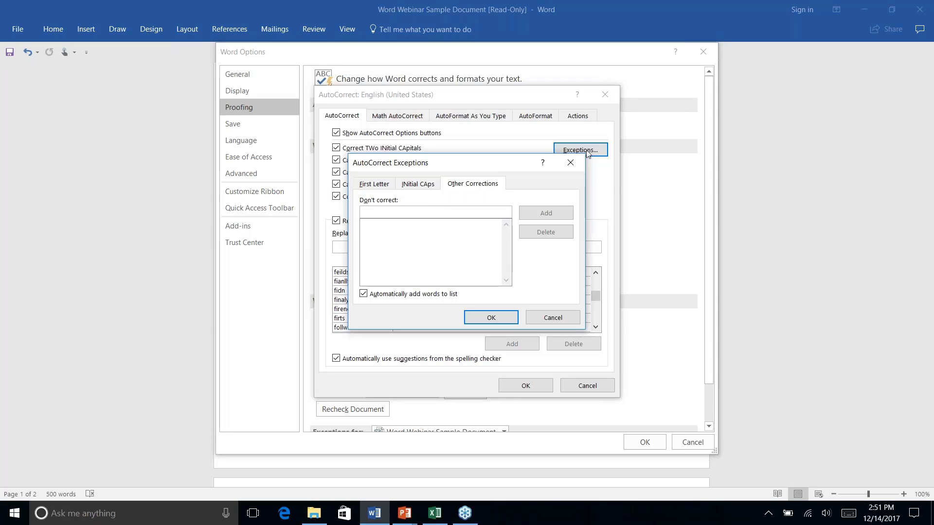
{"action": "left_click", "coordinate": [381, 185]}
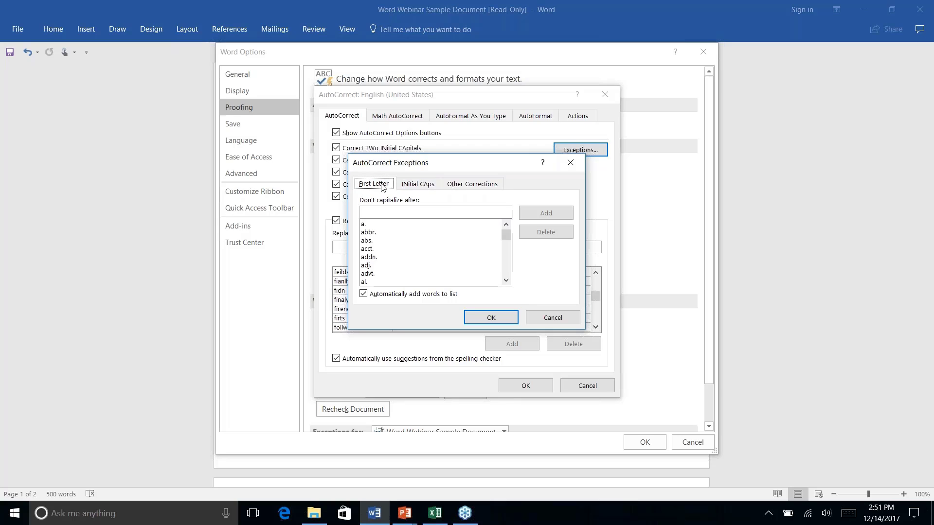
{"action": "left_click", "coordinate": [415, 187]}
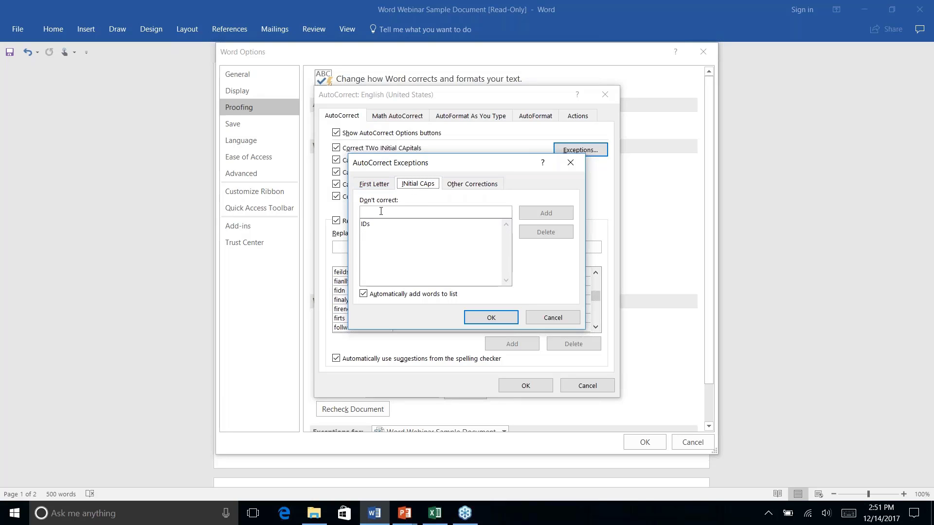
{"action": "left_click", "coordinate": [553, 317]}
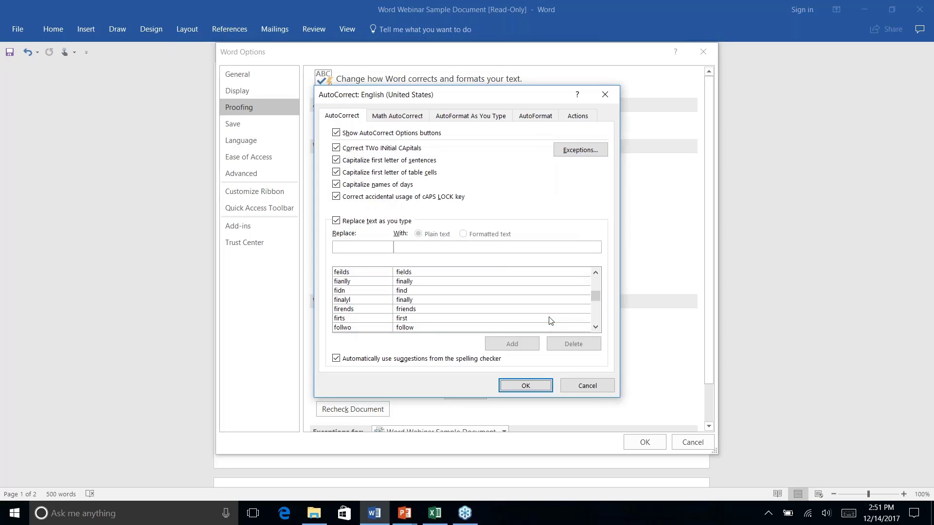
- Review the AutoFormat As You Type settings, and close AutoCorrect and Word Options without saving changes
{"action": "left_click", "coordinate": [470, 119]}
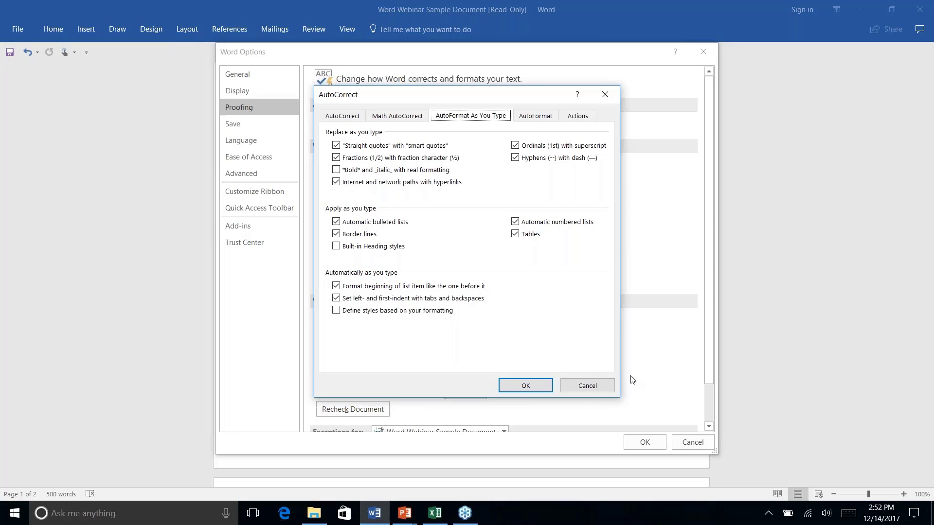
{"action": "left_click", "coordinate": [588, 387]}
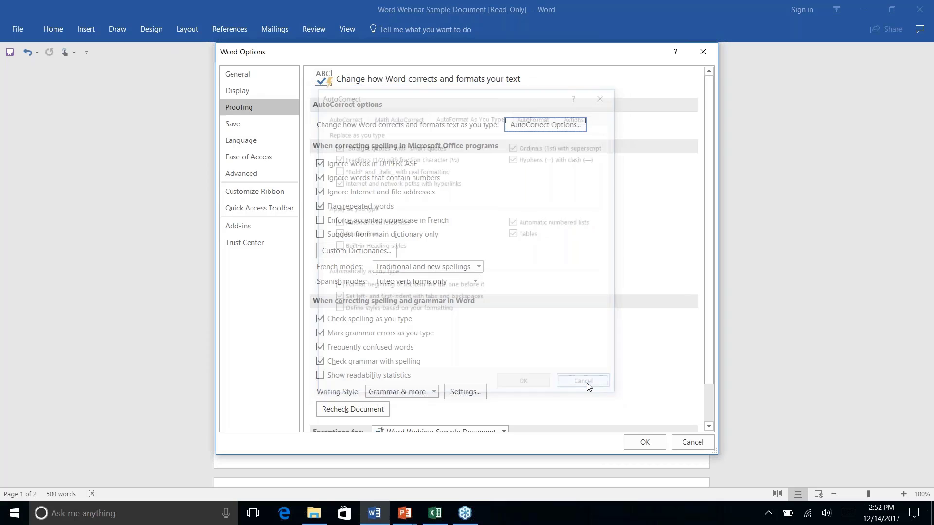
{"action": "left_click", "coordinate": [692, 442]}
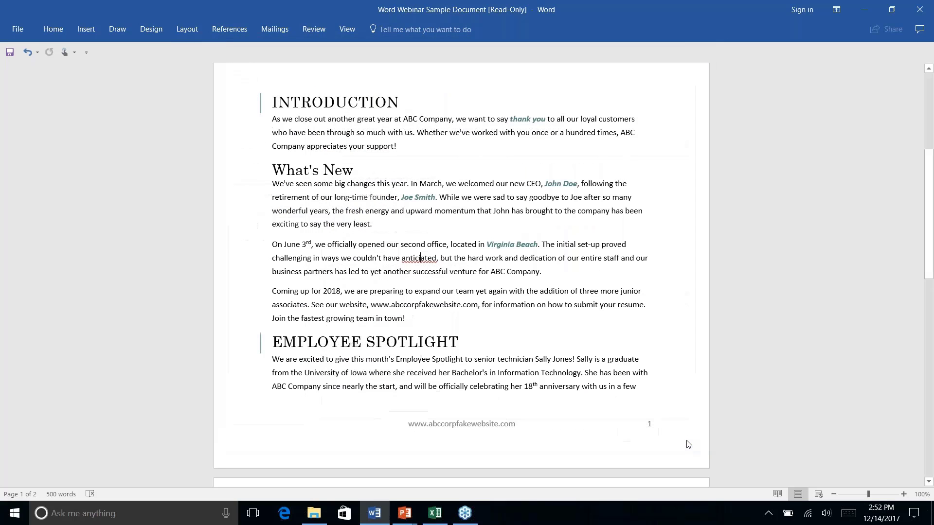
- Apply the Normal style to the linked e-mail address at the end of the How Are We Doing? paragraph
{"action": "scroll", "coordinate": [531, 315], "scroll_direction": "down", "scroll_amount": 1}
{"action": "scroll", "coordinate": [531, 314], "scroll_direction": "down", "scroll_amount": 12}
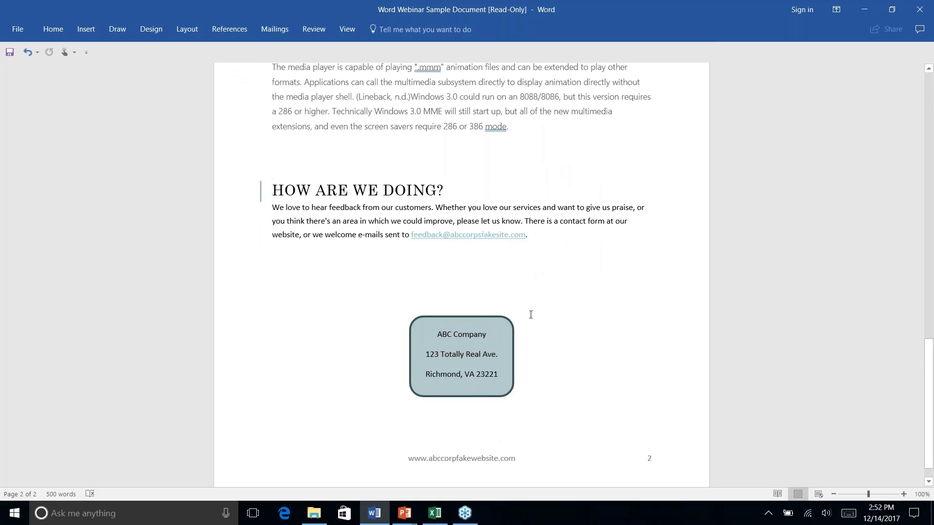
{"action": "scroll", "coordinate": [531, 314], "scroll_direction": "up", "scroll_amount": 2}
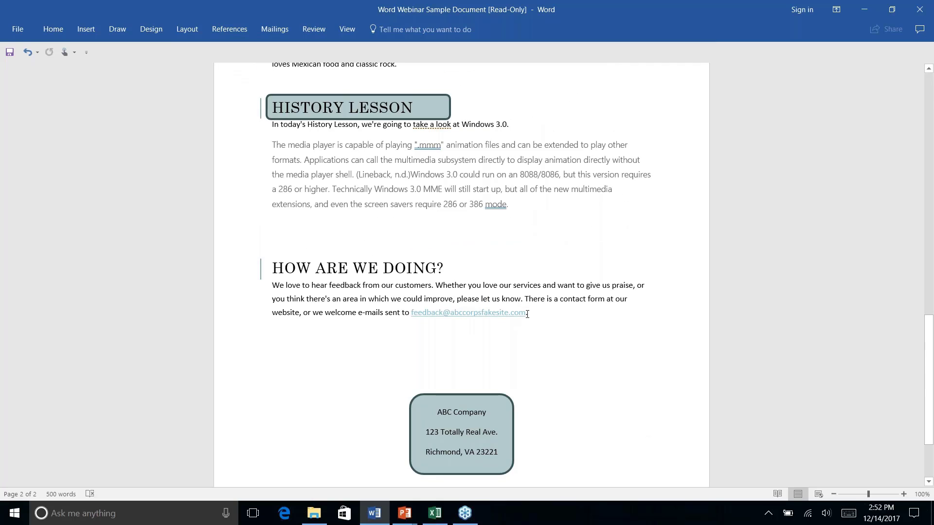
{"action": "left_click", "coordinate": [56, 30]}
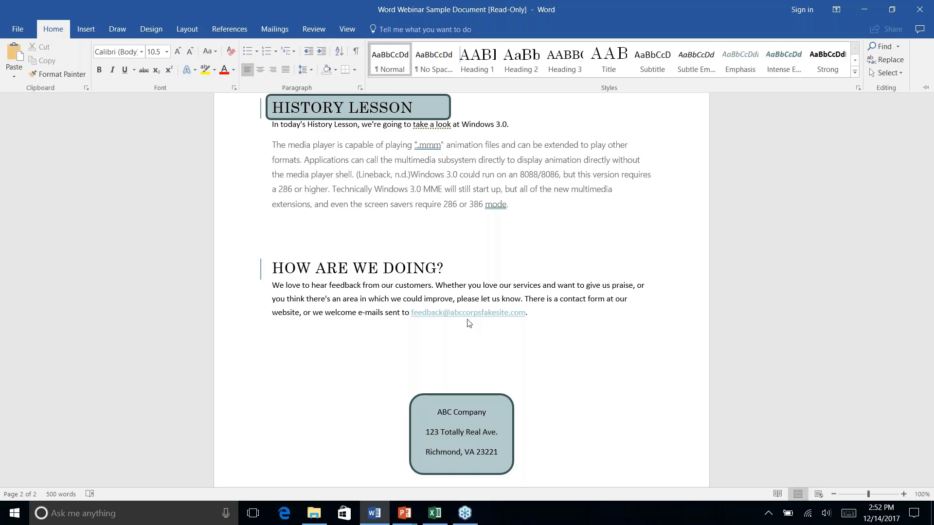
{"action": "right_click", "coordinate": [527, 317]}
{"action": "key", "text": "Escape"}
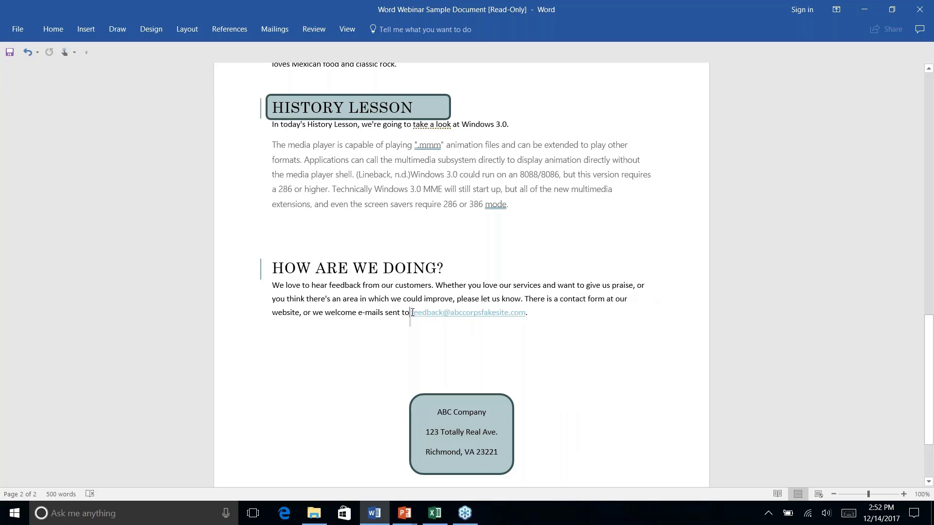
{"action": "left_click", "coordinate": [475, 311]}
{"action": "left_click_drag", "start_coordinate": [530, 313], "coordinate": [534, 314]}
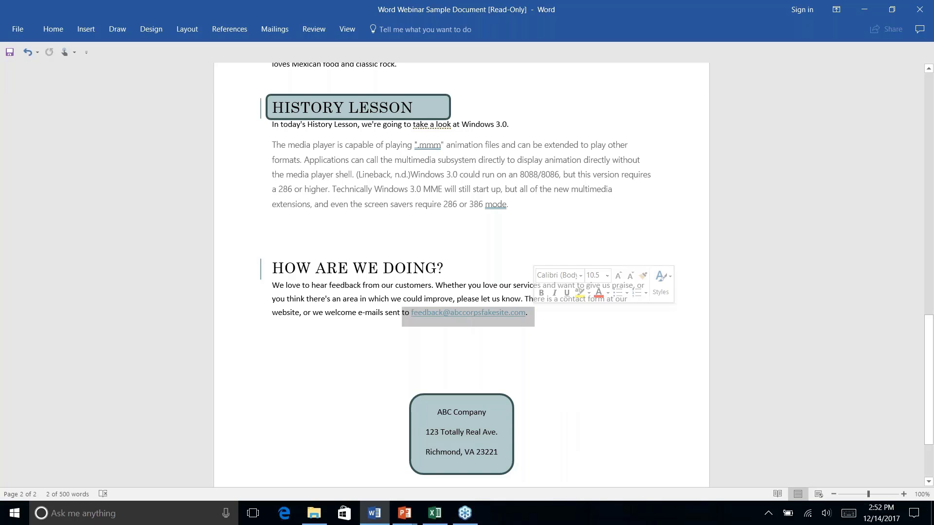
{"action": "left_click", "coordinate": [570, 329]}
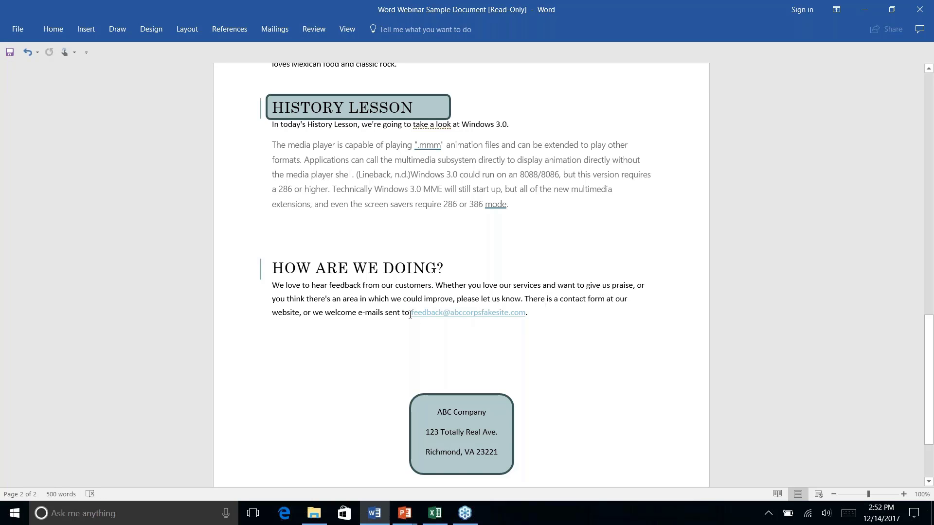
{"action": "left_click_drag", "start_coordinate": [404, 313], "coordinate": [531, 315]}
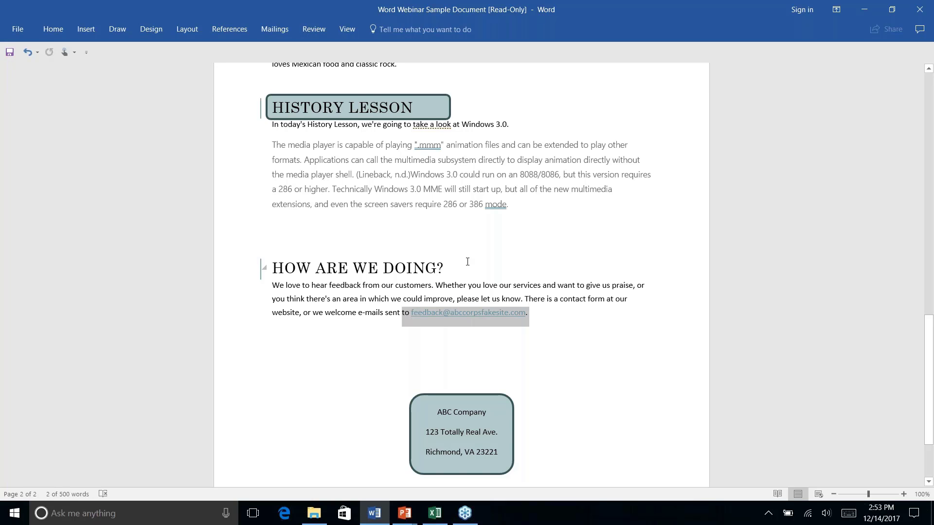
{"action": "left_click", "coordinate": [54, 28]}
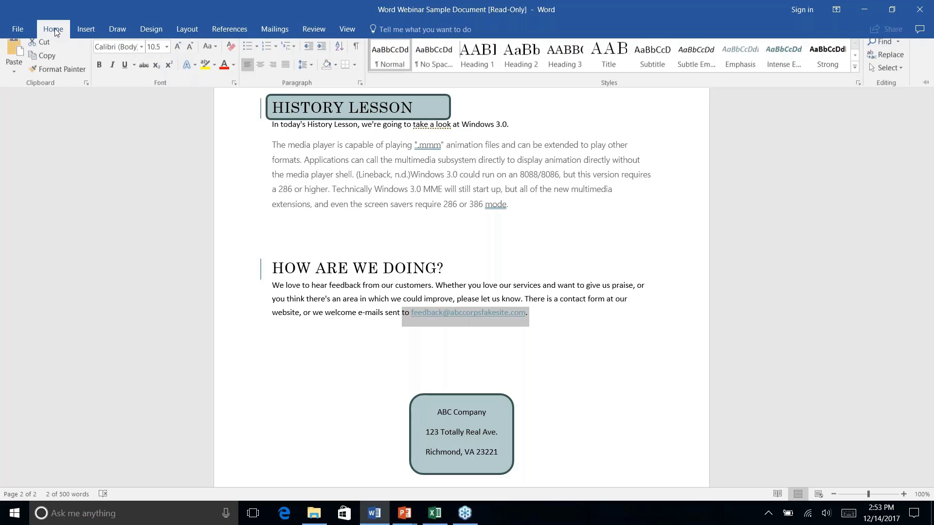
{"action": "left_click", "coordinate": [394, 58]}
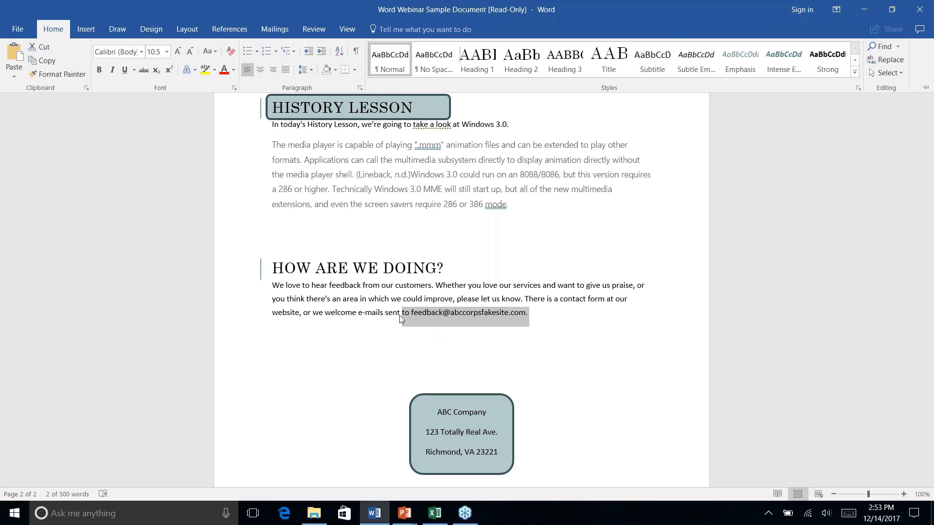
{"action": "right_click", "coordinate": [543, 317]}
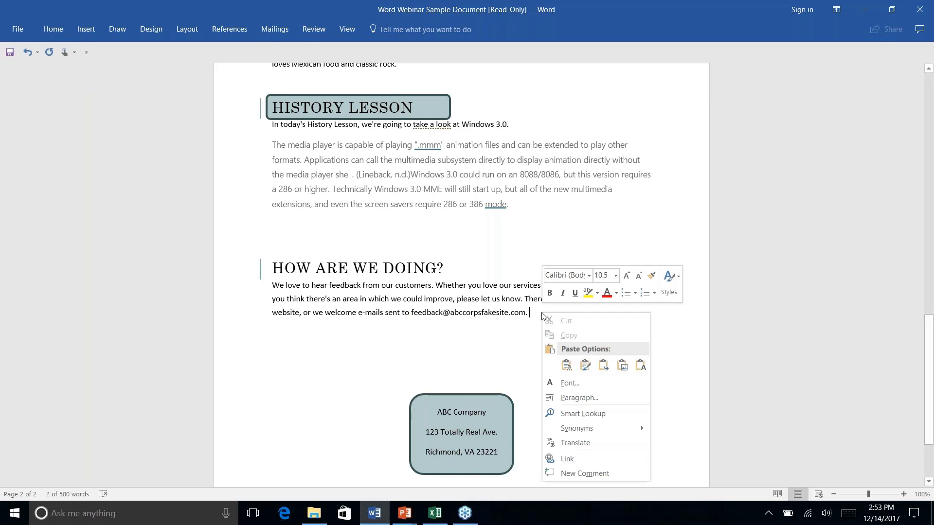
{"action": "key", "text": "Escape"}
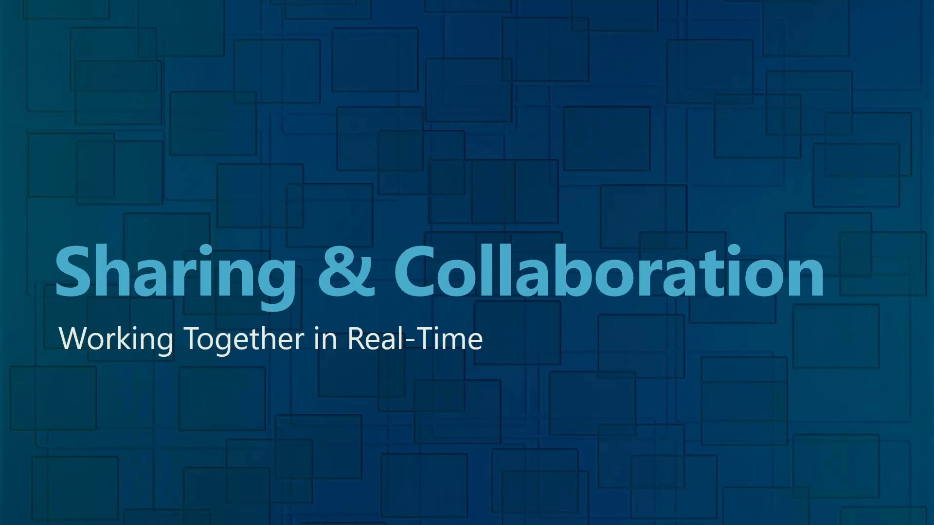
- Switch to Word and view the file information and Save As dialog for the newsletter, closing them without saving
{"action": "key", "text": "alt+Tab"}
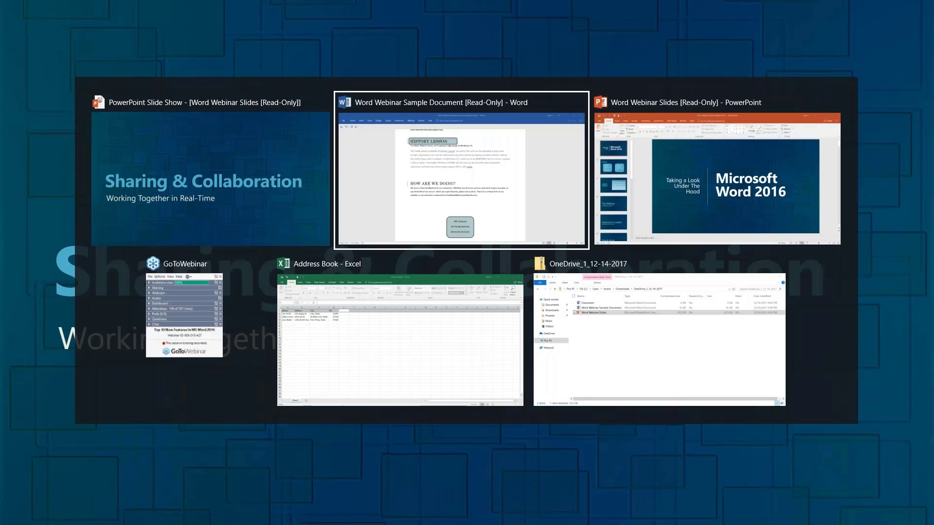
{"action": "scroll", "coordinate": [461, 275], "scroll_direction": "down", "scroll_amount": 1}
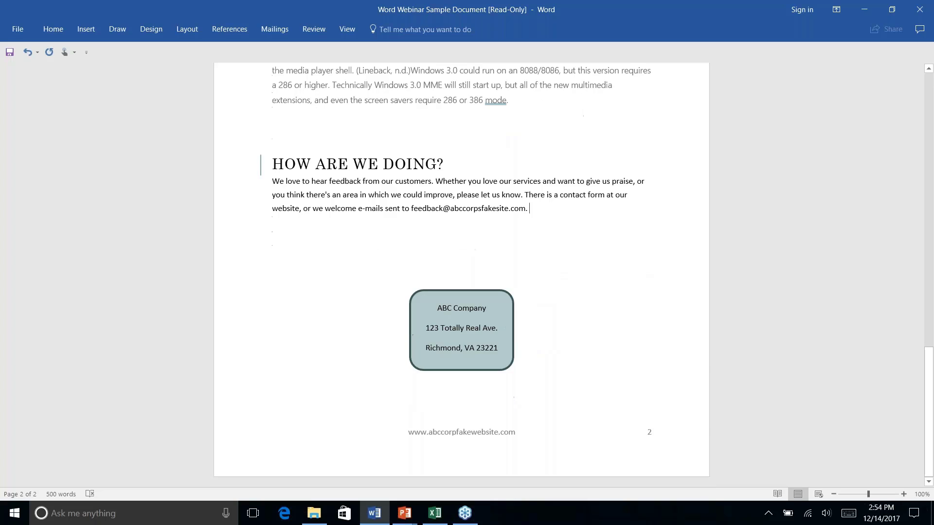
{"action": "left_click", "coordinate": [18, 29]}
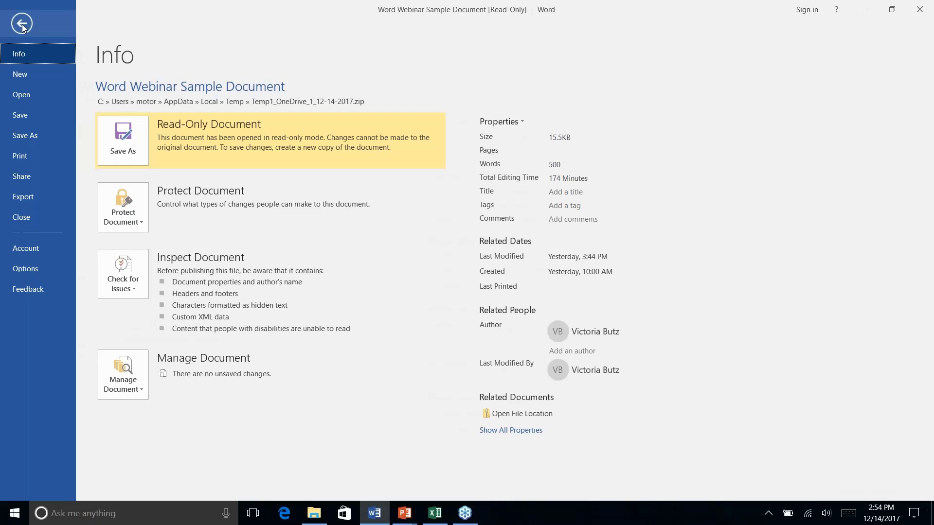
{"action": "left_click", "coordinate": [21, 23]}
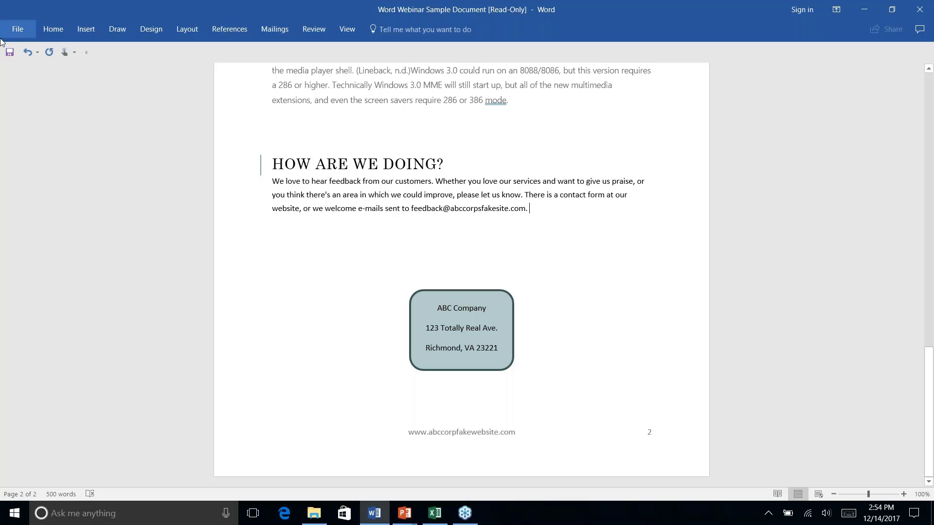
{"action": "left_click", "coordinate": [18, 30]}
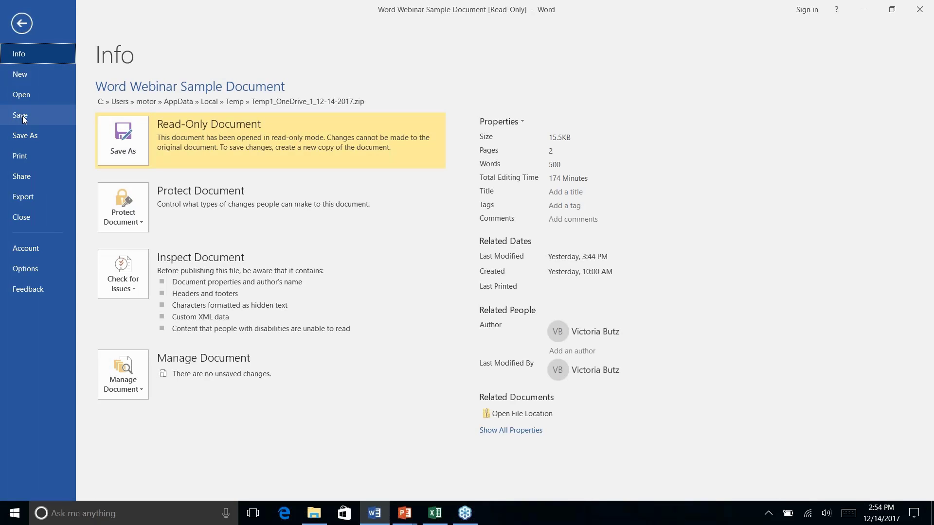
{"action": "left_click", "coordinate": [22, 116]}
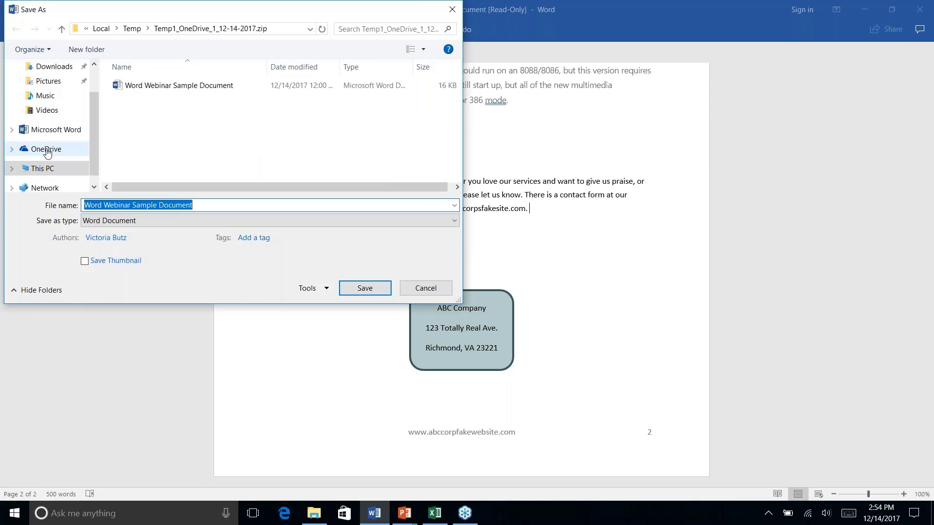
{"action": "left_click", "coordinate": [425, 288]}
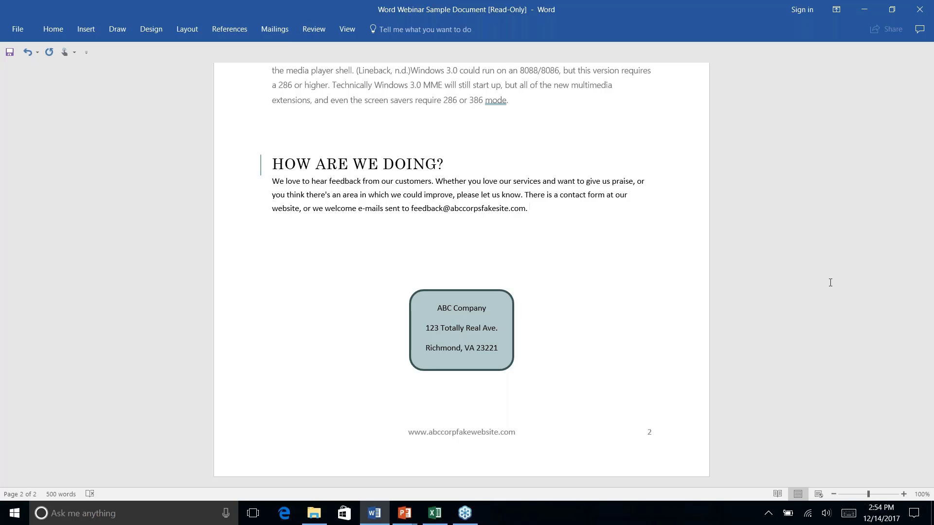
- Switch to the PowerPoint slide show, advance it to the Bonus Tips slide, and return to the Word newsletter
{"action": "scroll", "coordinate": [830, 282], "scroll_direction": "up", "scroll_amount": 5}
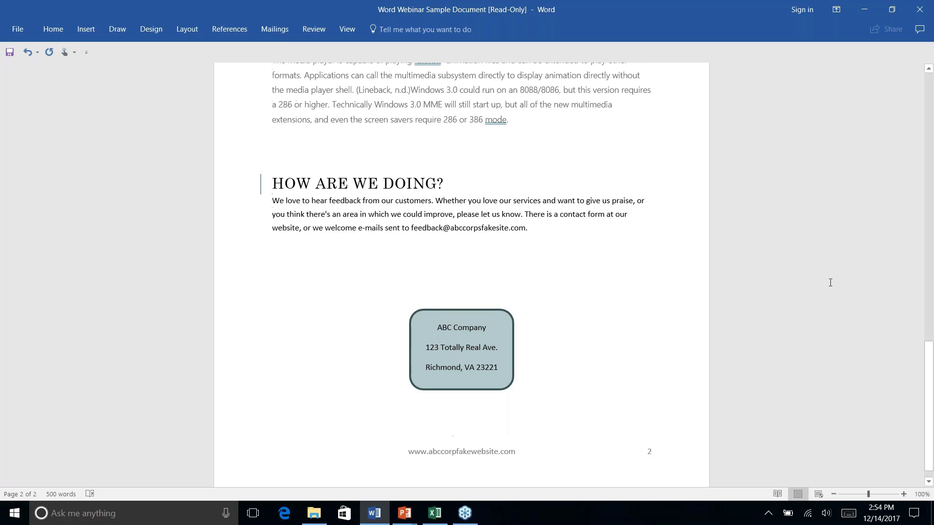
{"action": "scroll", "coordinate": [831, 282], "scroll_direction": "down", "scroll_amount": 1}
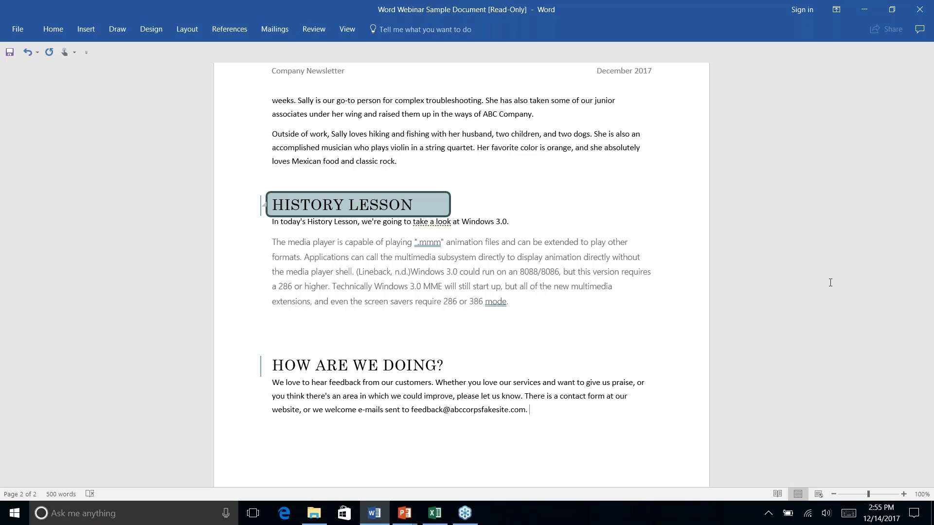
{"action": "key", "text": "alt+Tab"}
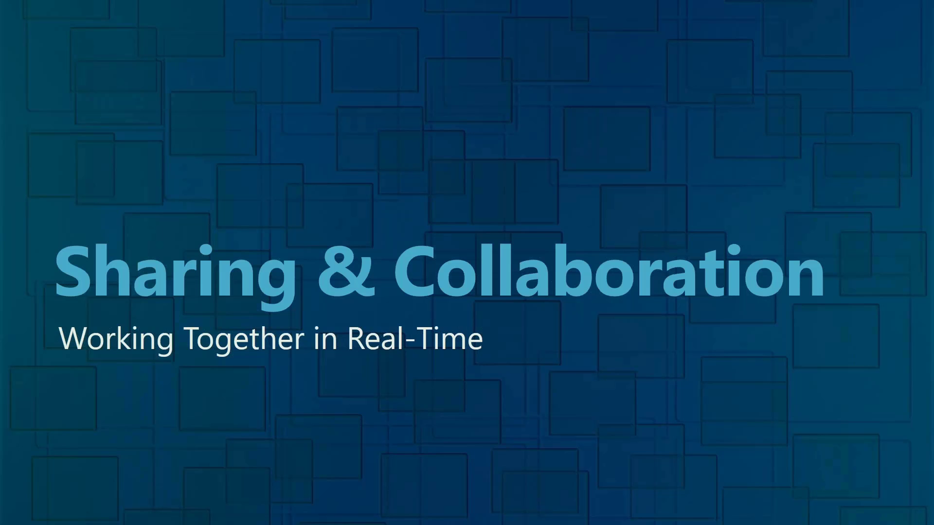
{"action": "key", "text": "Right"}
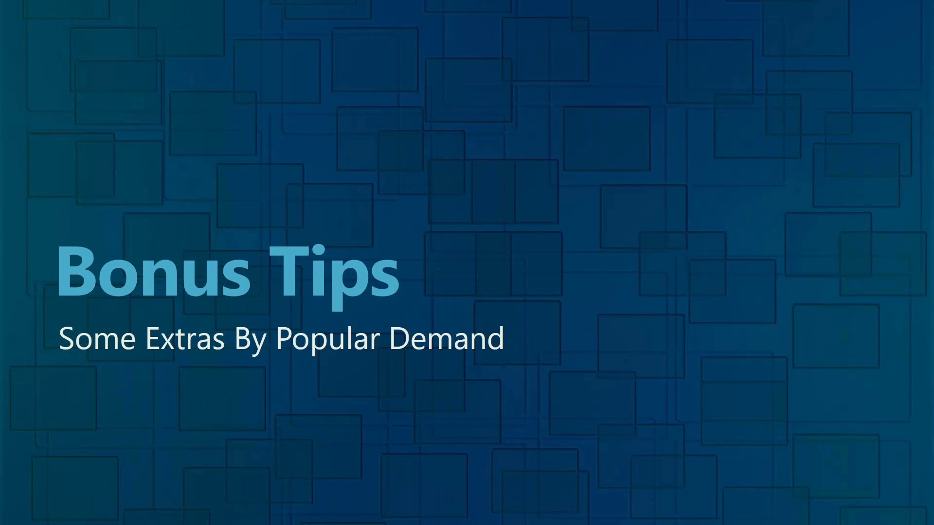
{"action": "key", "text": "alt+Tab"}
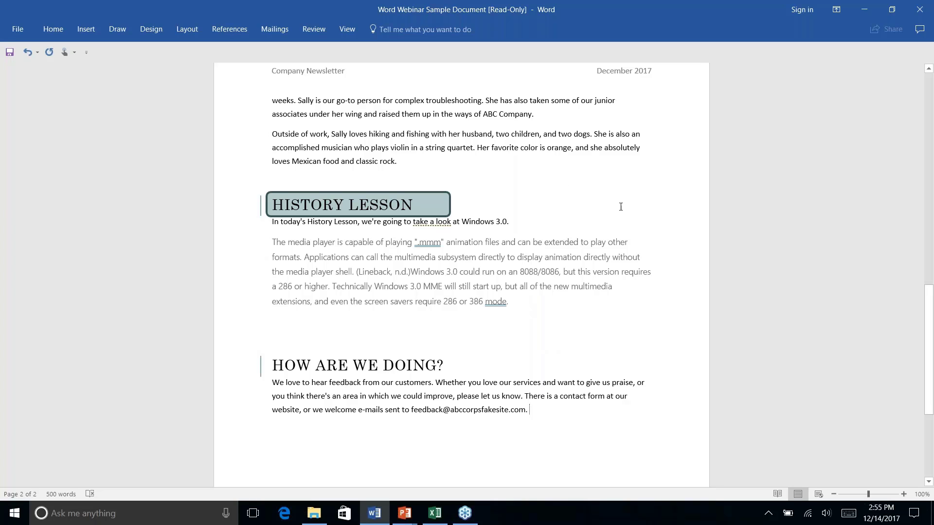
- Look through the newsletter from the Contents list to the Employee Spotlight section
{"action": "scroll", "coordinate": [515, 215], "scroll_direction": "up", "scroll_amount": 10}
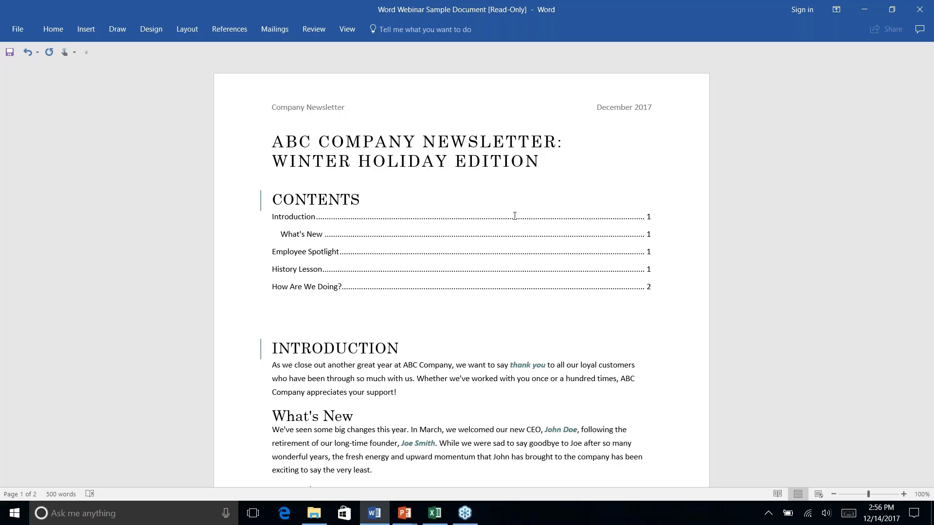
{"action": "scroll", "coordinate": [514, 216], "scroll_direction": "down", "scroll_amount": 9}
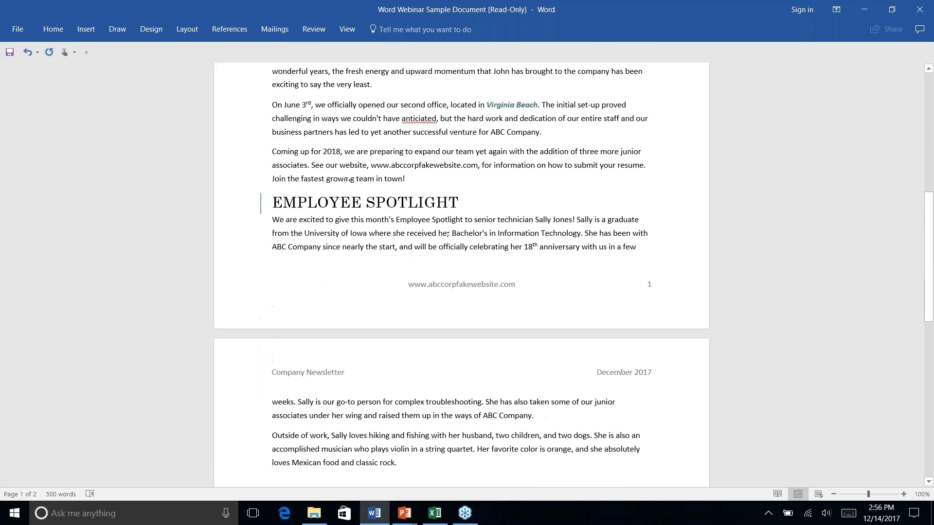
{"action": "scroll", "coordinate": [514, 216], "scroll_direction": "up", "scroll_amount": 7}
{"action": "scroll", "coordinate": [461, 273], "scroll_direction": "up", "scroll_amount": 2}
{"action": "scroll", "coordinate": [461, 273], "scroll_direction": "down", "scroll_amount": 6}
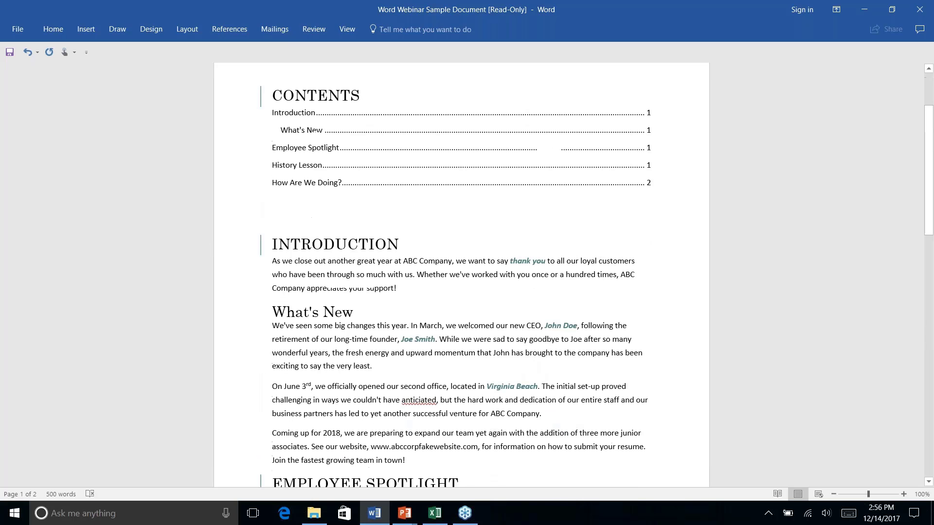
{"action": "scroll", "coordinate": [461, 273], "scroll_direction": "down", "scroll_amount": 3}
{"action": "scroll", "coordinate": [461, 272], "scroll_direction": "up", "scroll_amount": 8}
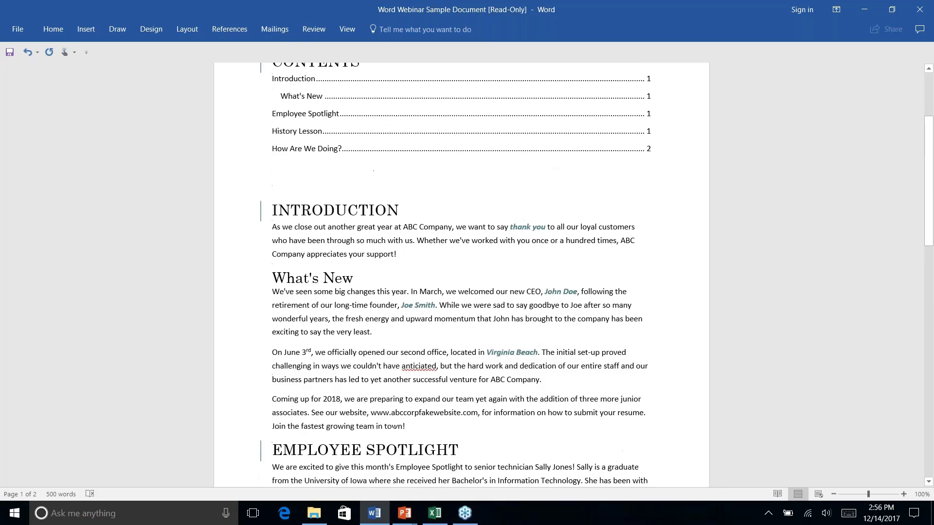
{"action": "scroll", "coordinate": [461, 272], "scroll_direction": "down", "scroll_amount": 6}
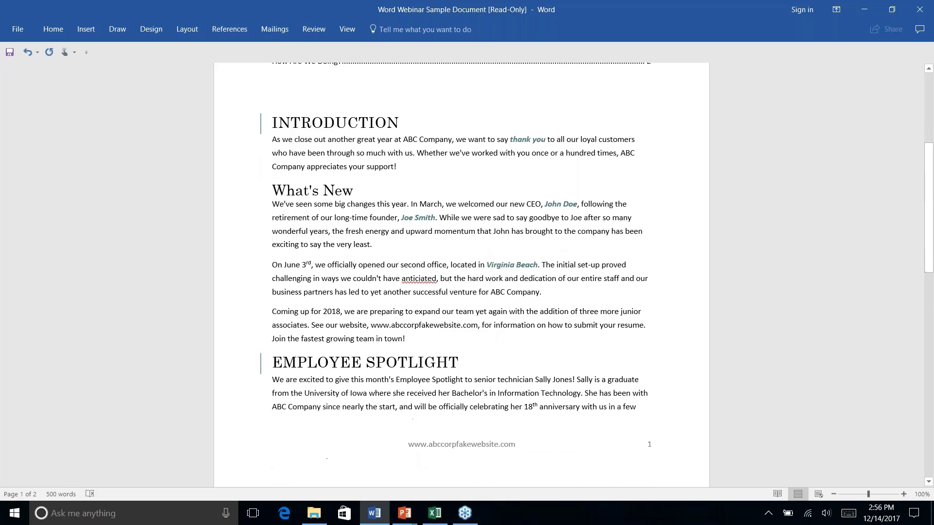
- Place the cursor after "Join the fastest growing team in town!" and look through the Insert, Draw, Design and Layout commands
{"action": "left_click", "coordinate": [427, 338]}
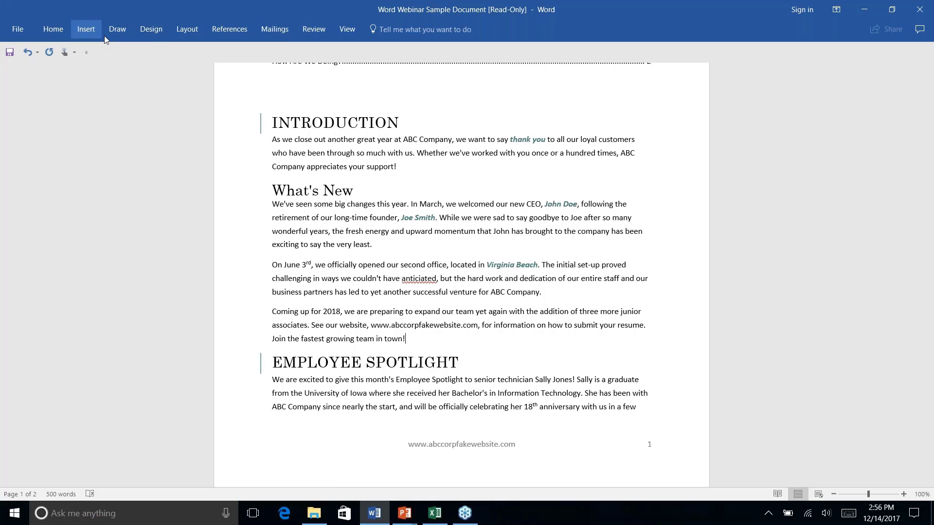
{"action": "left_click", "coordinate": [90, 31]}
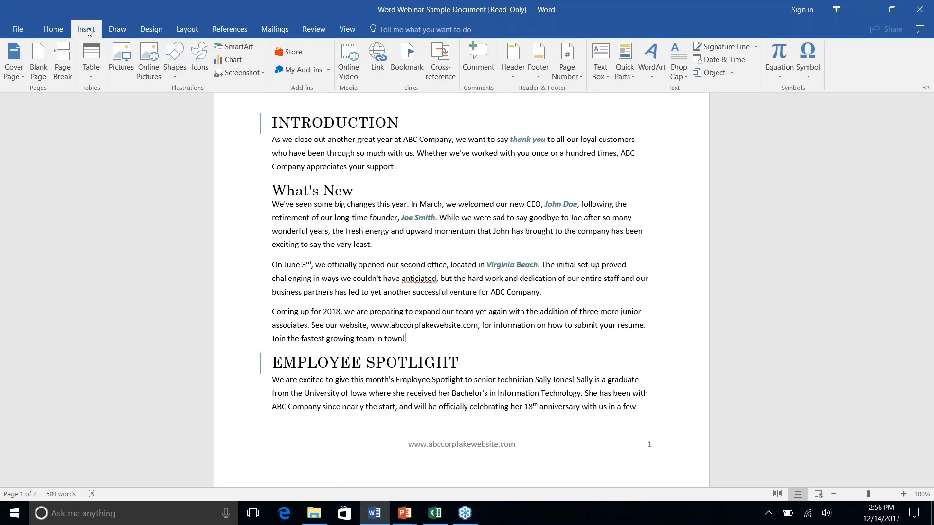
{"action": "left_click", "coordinate": [117, 30]}
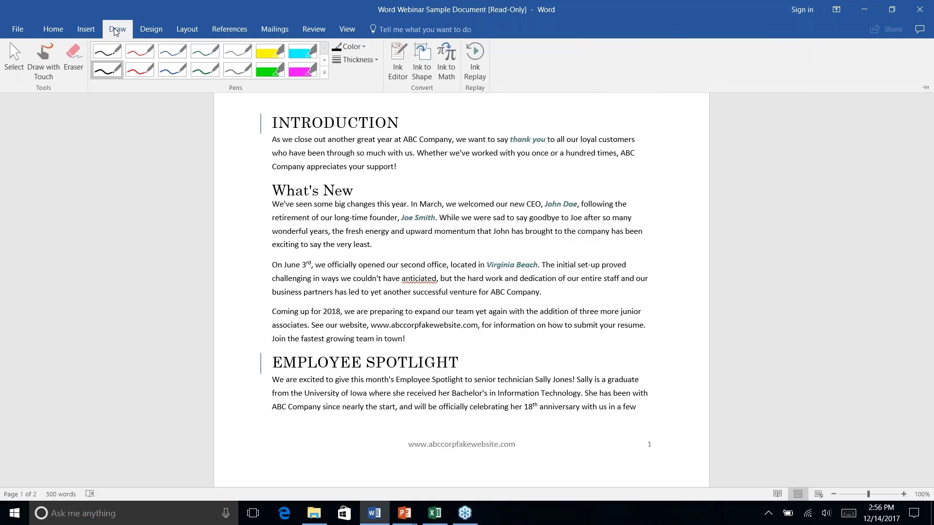
{"action": "left_click", "coordinate": [151, 31]}
{"action": "left_click", "coordinate": [187, 31]}
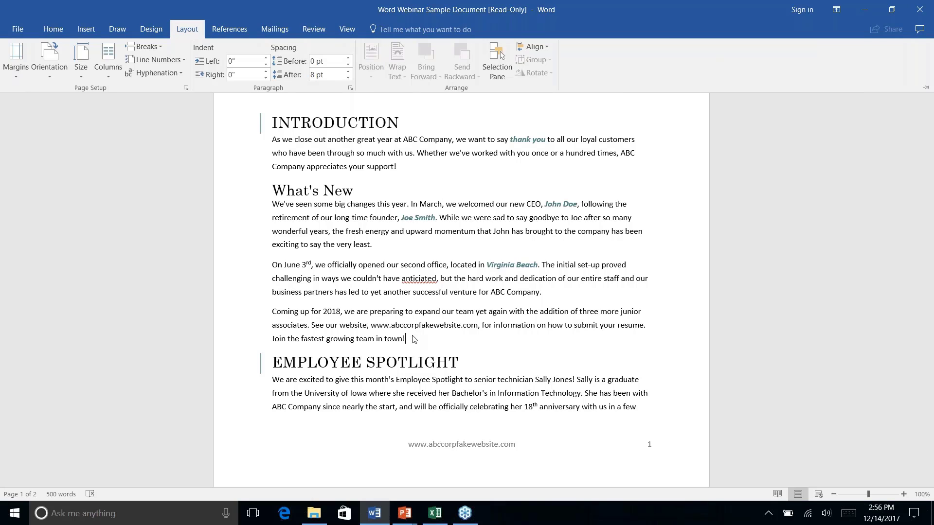
{"action": "key", "text": "ctrl+F1"}
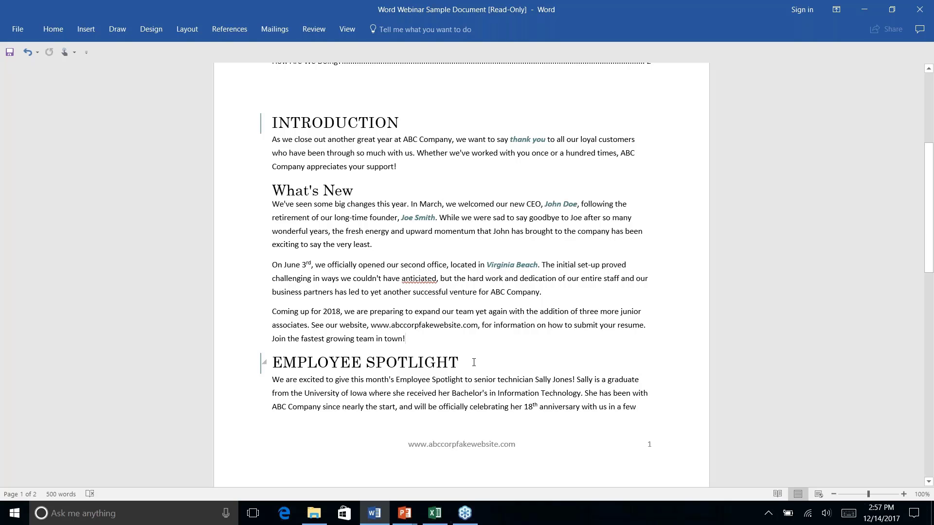
- Insert a Next Page section break after "Join the fastest growing team in town!" so Employee Spotlight starts a new page
{"action": "scroll", "coordinate": [474, 362], "scroll_direction": "up", "scroll_amount": 2}
{"action": "scroll", "coordinate": [474, 362], "scroll_direction": "down", "scroll_amount": 3}
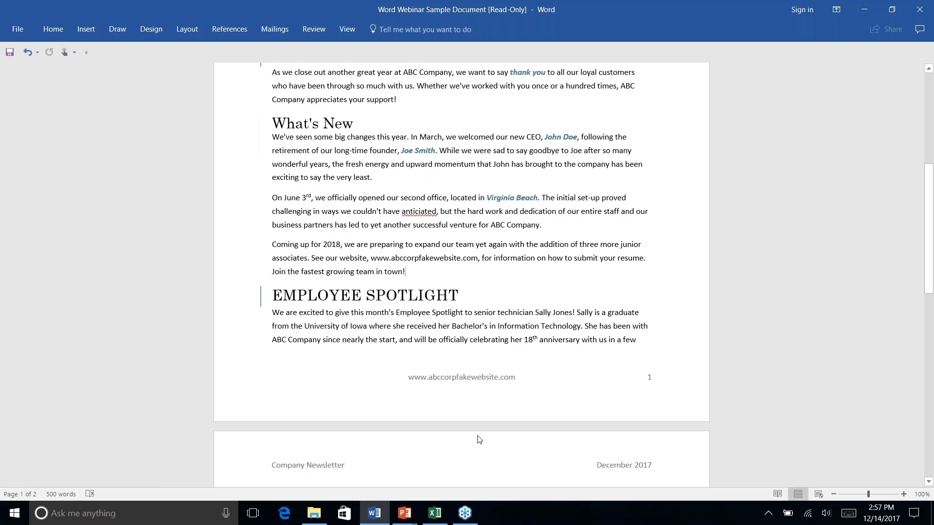
{"action": "left_click", "coordinate": [406, 273]}
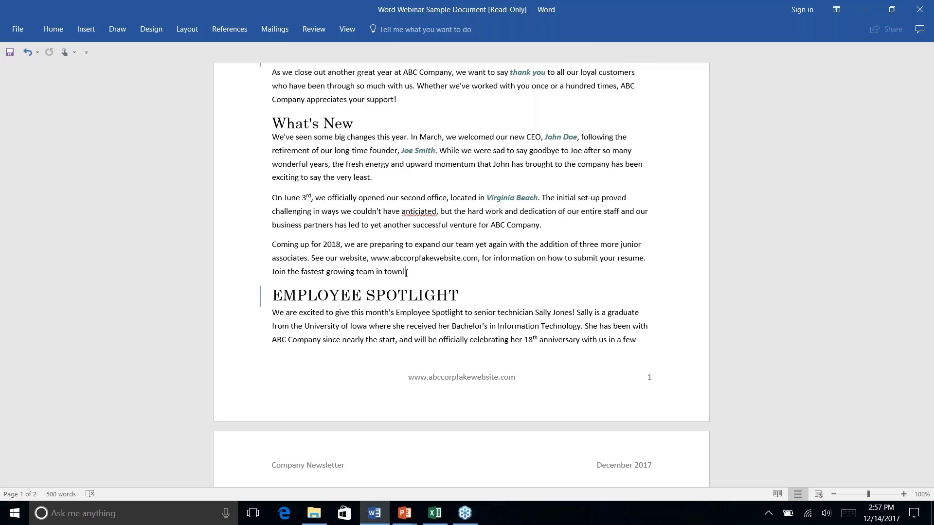
{"action": "left_click", "coordinate": [194, 32]}
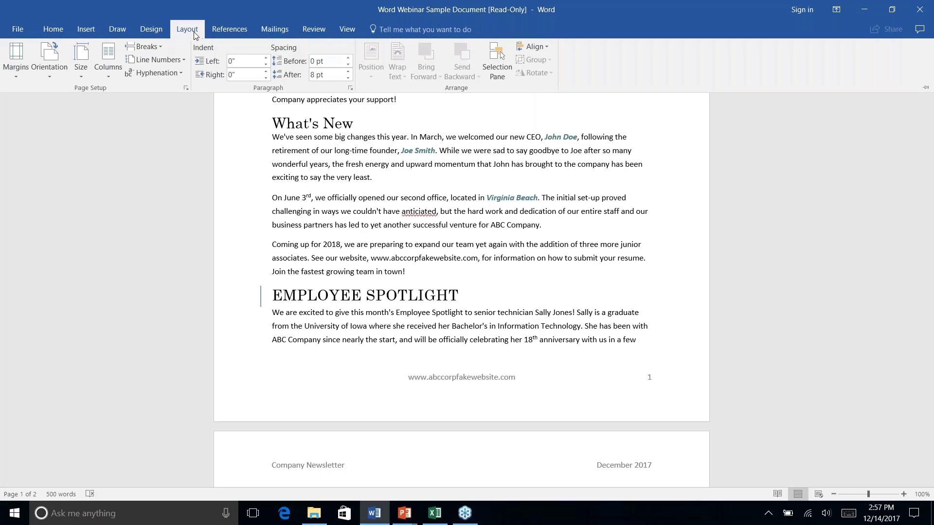
{"action": "left_click", "coordinate": [161, 46]}
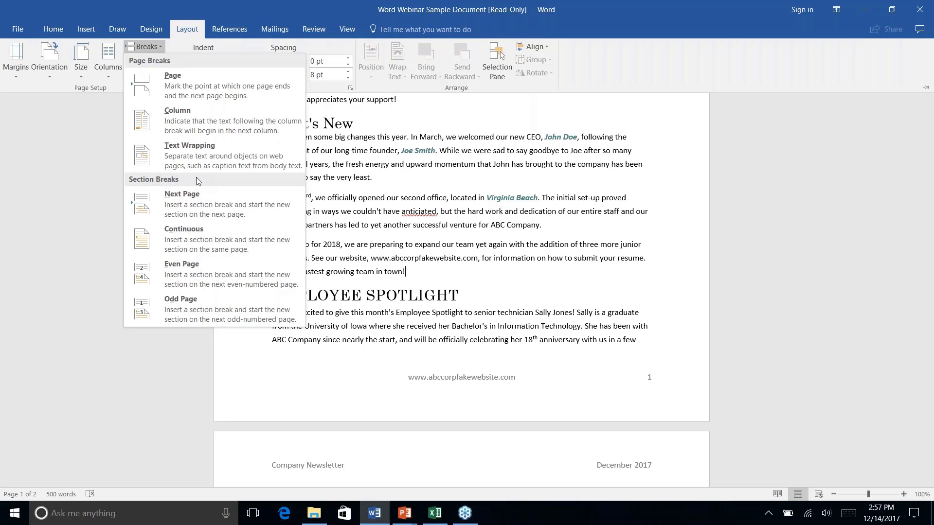
{"action": "left_click", "coordinate": [191, 203]}
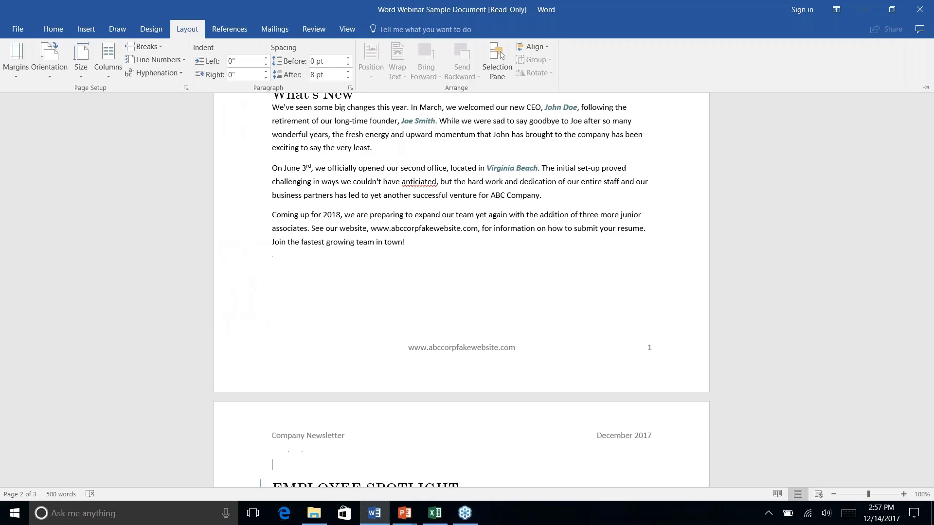
{"action": "key", "text": "ctrl+F1"}
- Insert a Continuous section break at the end of the Employee Spotlight text, after "classic rock."
{"action": "scroll", "coordinate": [539, 347], "scroll_direction": "down", "scroll_amount": 6}
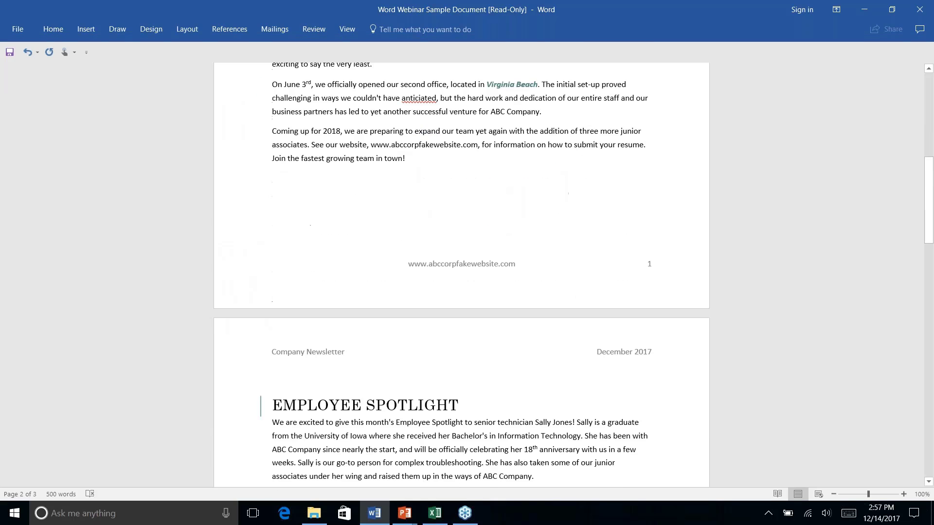
{"action": "scroll", "coordinate": [462, 292], "scroll_direction": "down", "scroll_amount": 3}
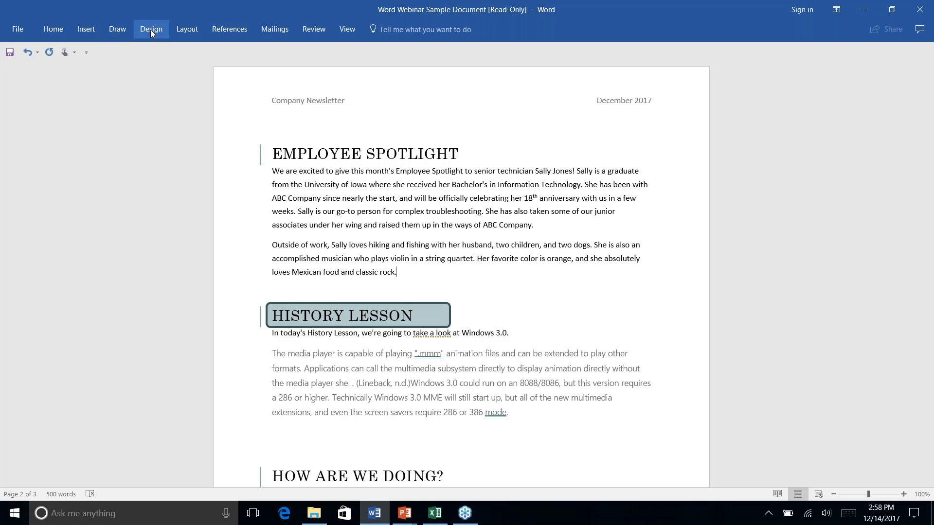
{"action": "left_click", "coordinate": [183, 30]}
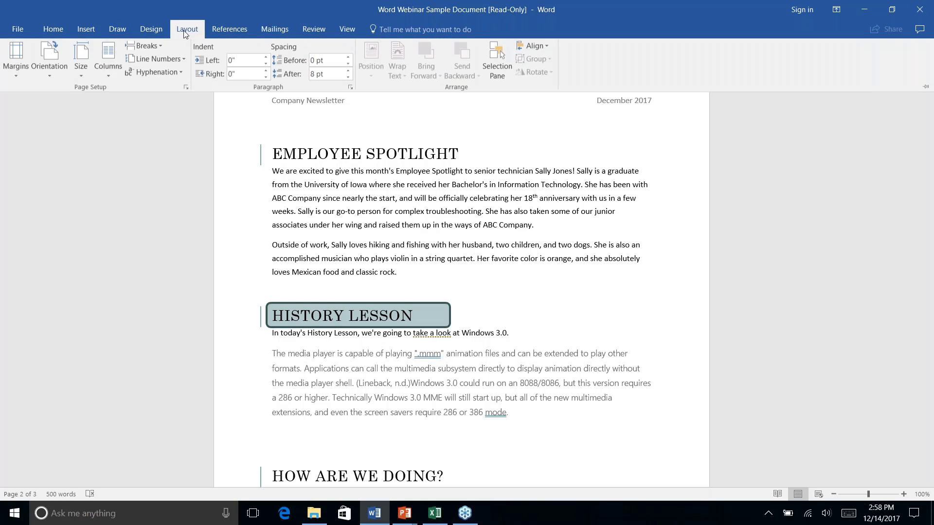
{"action": "left_click", "coordinate": [160, 46]}
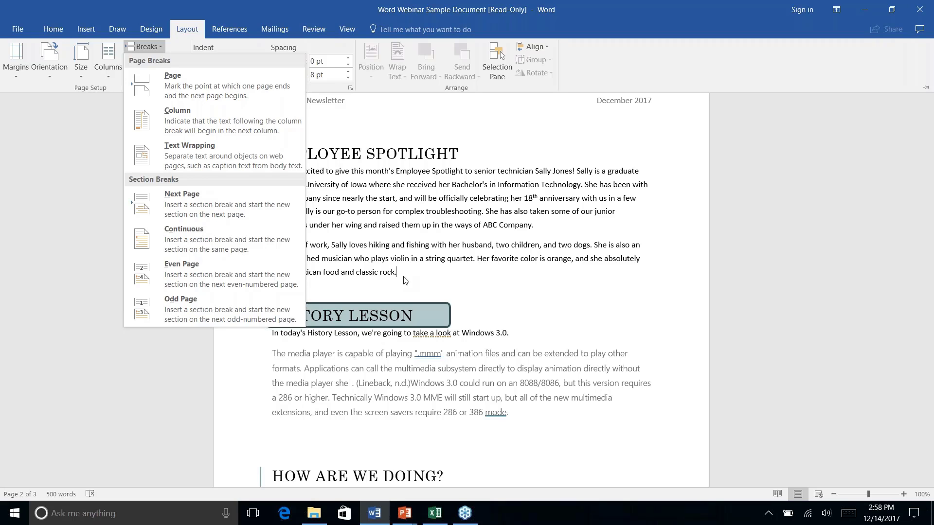
{"action": "left_click", "coordinate": [196, 244]}
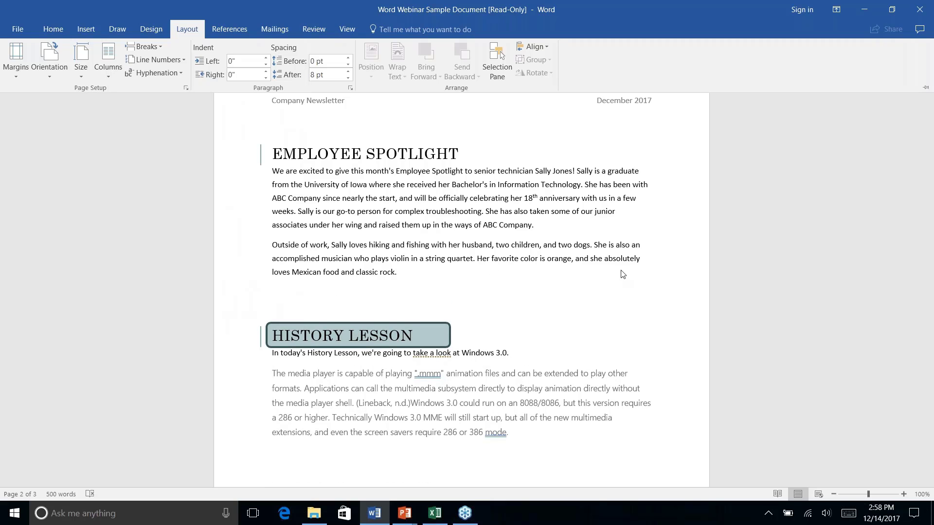
{"action": "key", "text": "ctrl+F1"}
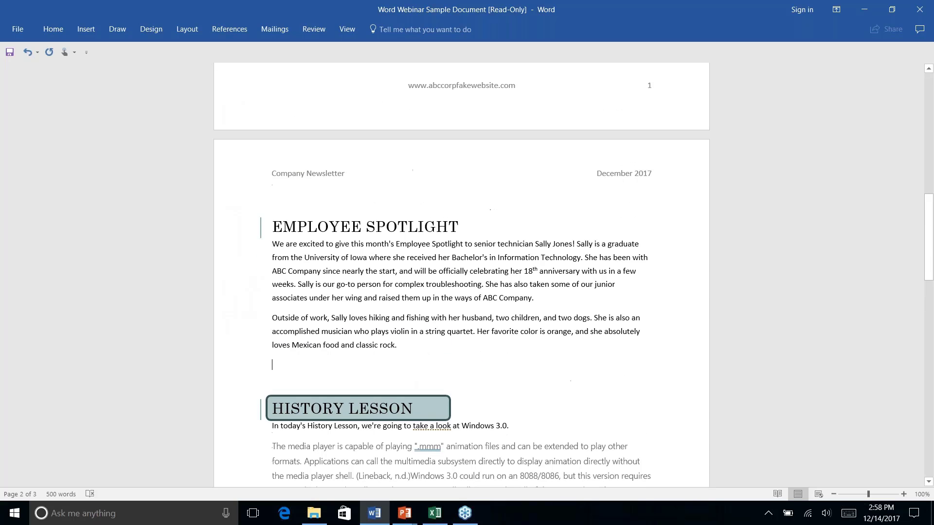
{"action": "scroll", "coordinate": [293, 182], "scroll_direction": "down", "scroll_amount": 1}
{"action": "right_click", "coordinate": [344, 254]}
{"action": "key", "text": "Escape"}
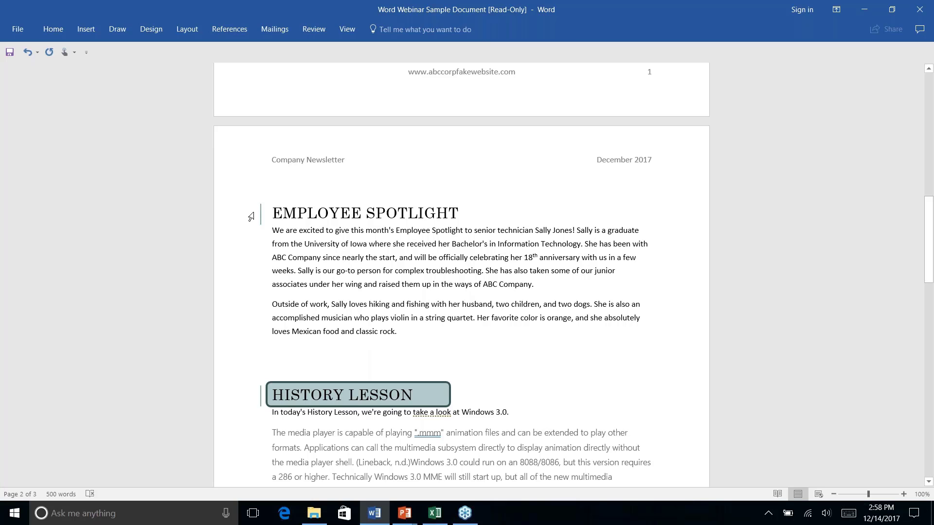
- Try laying out the whole Employee Spotlight section, including its heading, in two columns, and undo the change
{"action": "left_click", "coordinate": [269, 216]}
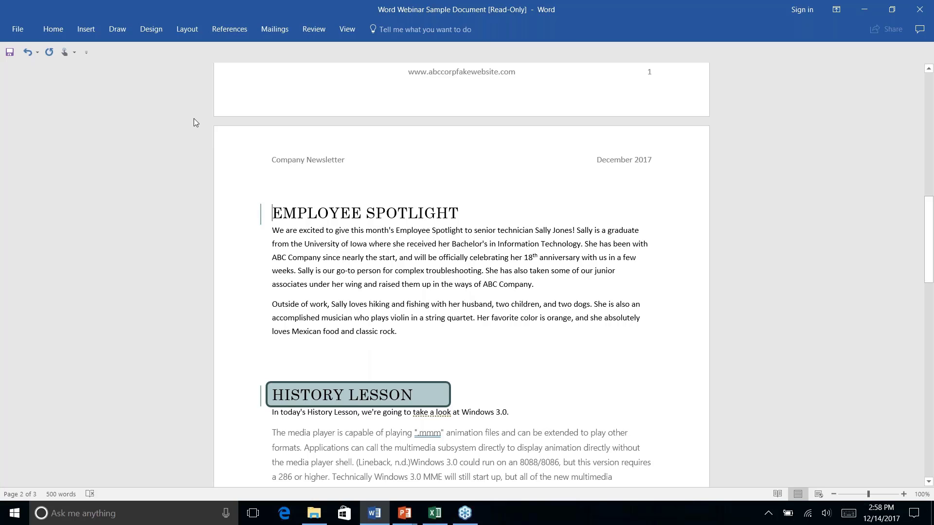
{"action": "left_click", "coordinate": [188, 30]}
{"action": "left_click", "coordinate": [107, 78]}
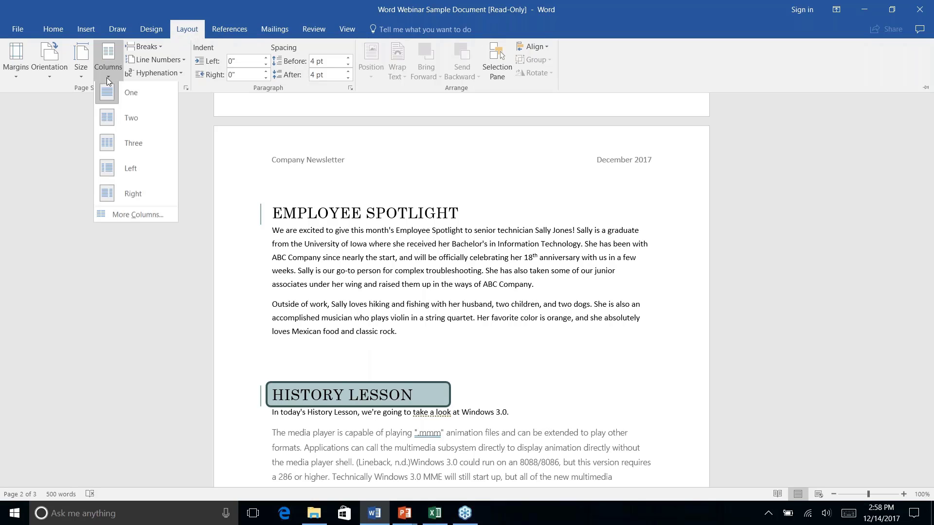
{"action": "left_click", "coordinate": [126, 123]}
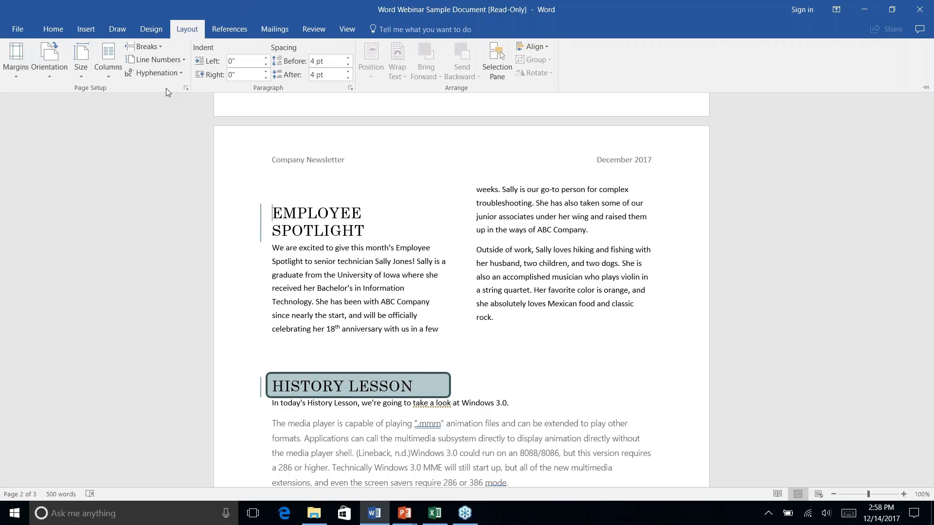
{"action": "key", "text": "ctrl+z"}
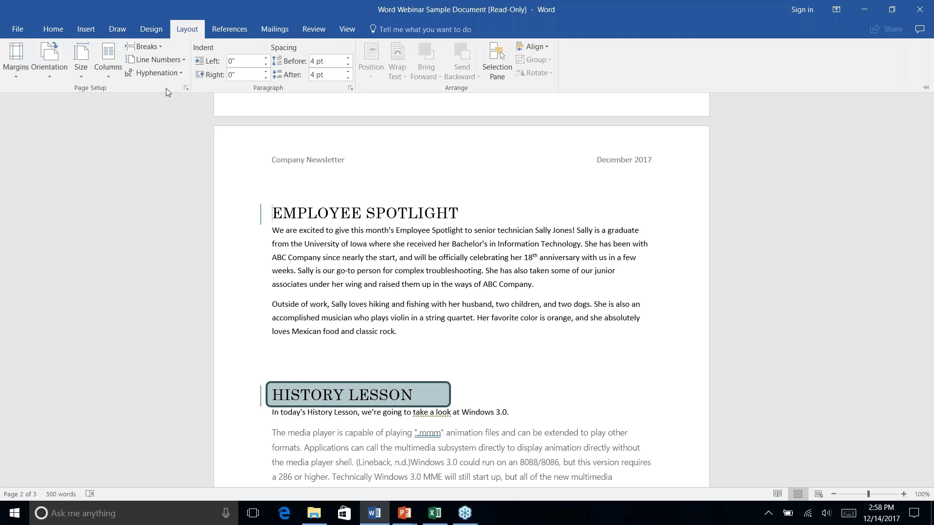
{"action": "key", "text": "ctrl+F1"}
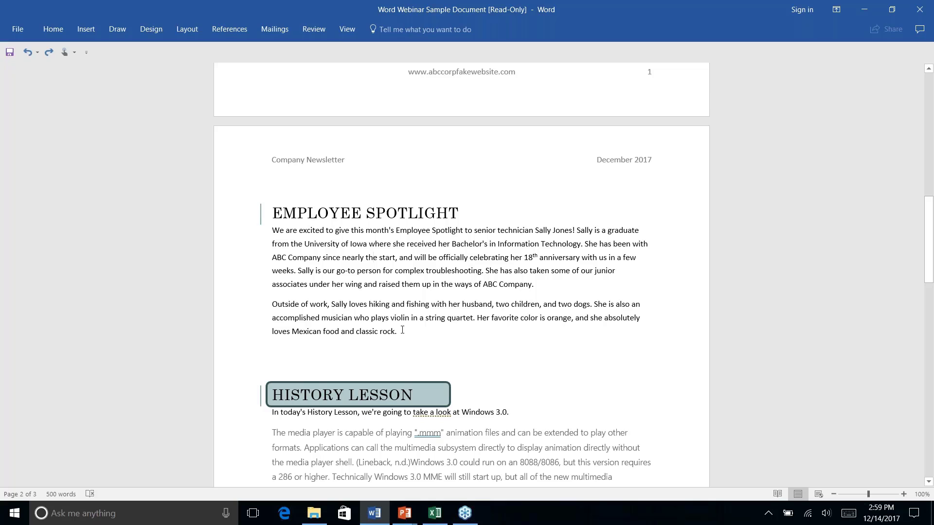
- Lay out only the two body paragraphs under the Employee Spotlight heading in two columns
{"action": "left_click_drag", "start_coordinate": [395, 326], "coordinate": [273, 230]}
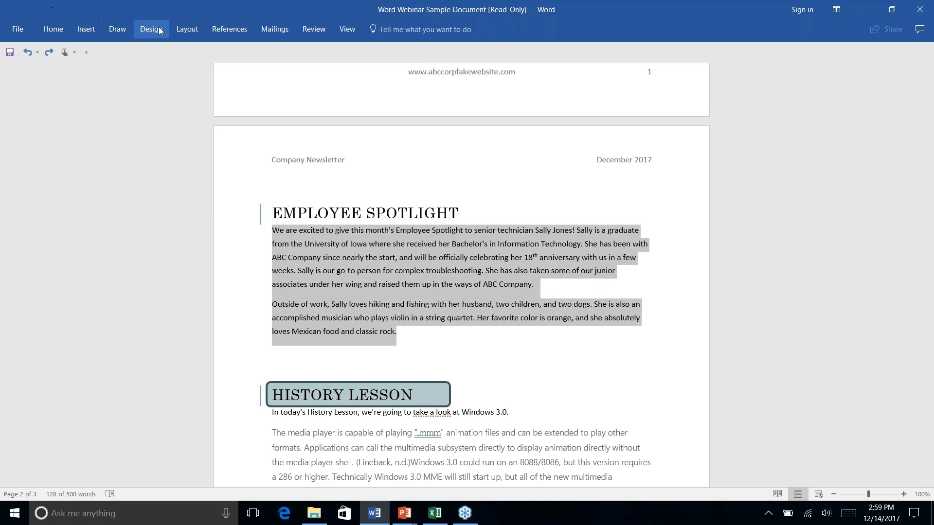
{"action": "left_click", "coordinate": [189, 30]}
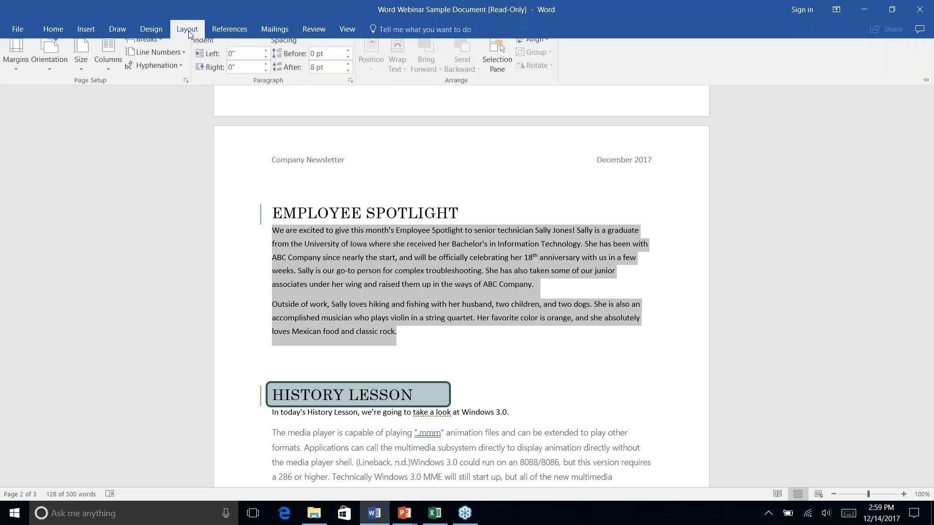
{"action": "left_click", "coordinate": [111, 76]}
{"action": "left_click", "coordinate": [124, 121]}
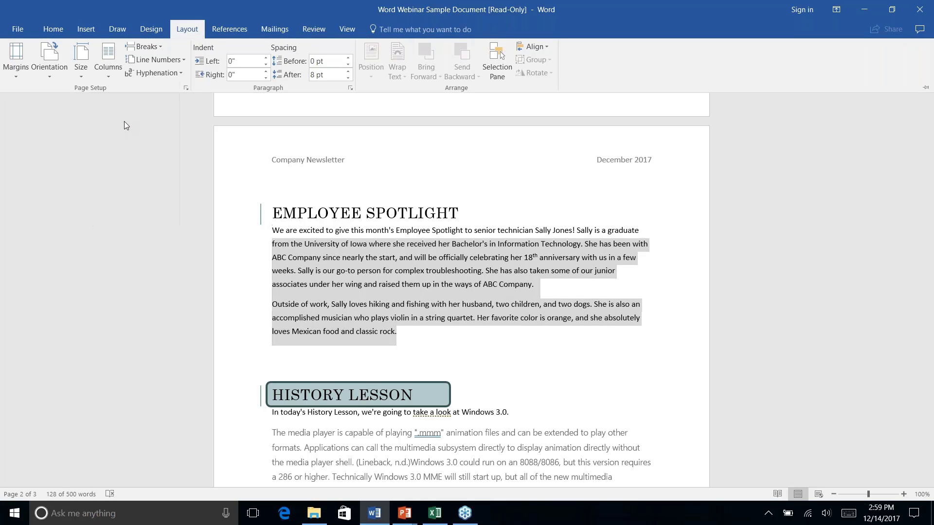
{"action": "left_click", "coordinate": [495, 341]}
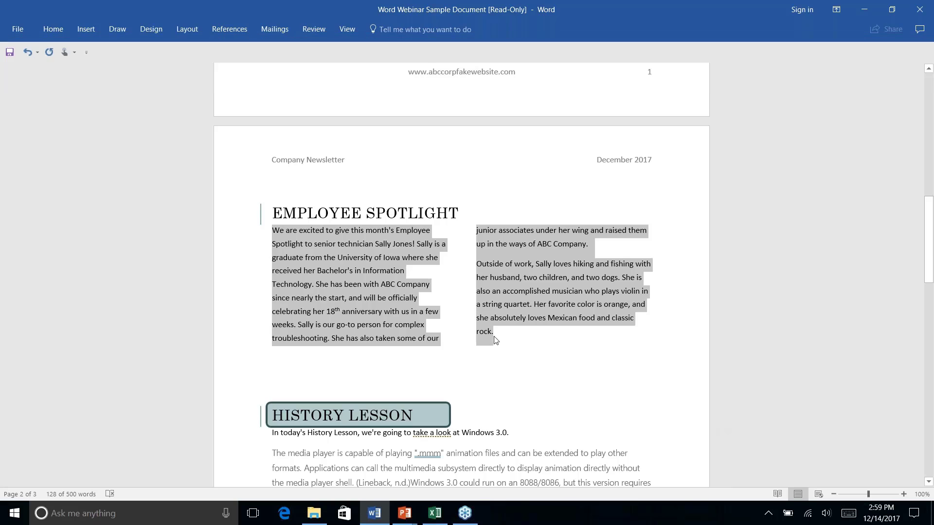
{"action": "left_click", "coordinate": [532, 305]}
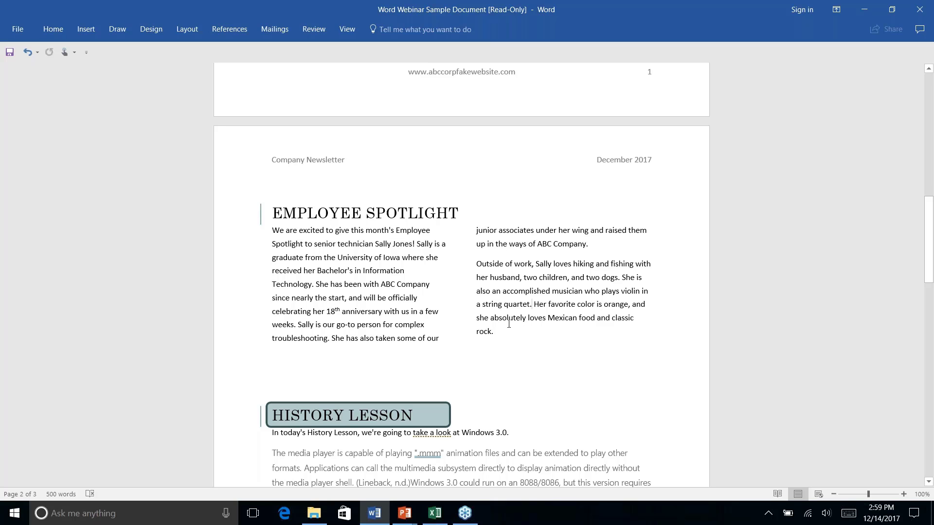
- Move the rounded rectangle from the foot of page 2 to page 3, centred behind the company address block
{"action": "scroll", "coordinate": [509, 324], "scroll_direction": "down", "scroll_amount": 10}
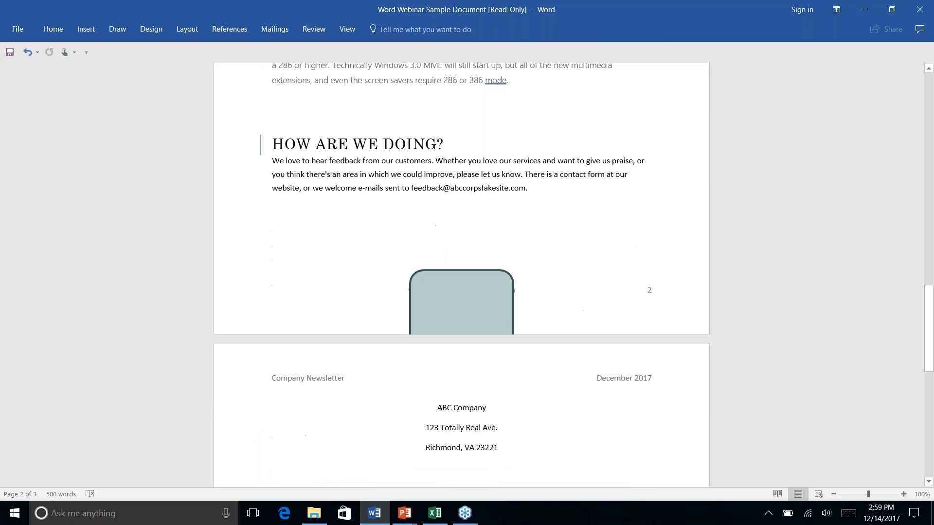
{"action": "scroll", "coordinate": [442, 322], "scroll_direction": "down", "scroll_amount": 4}
{"action": "scroll", "coordinate": [442, 323], "scroll_direction": "up", "scroll_amount": 5}
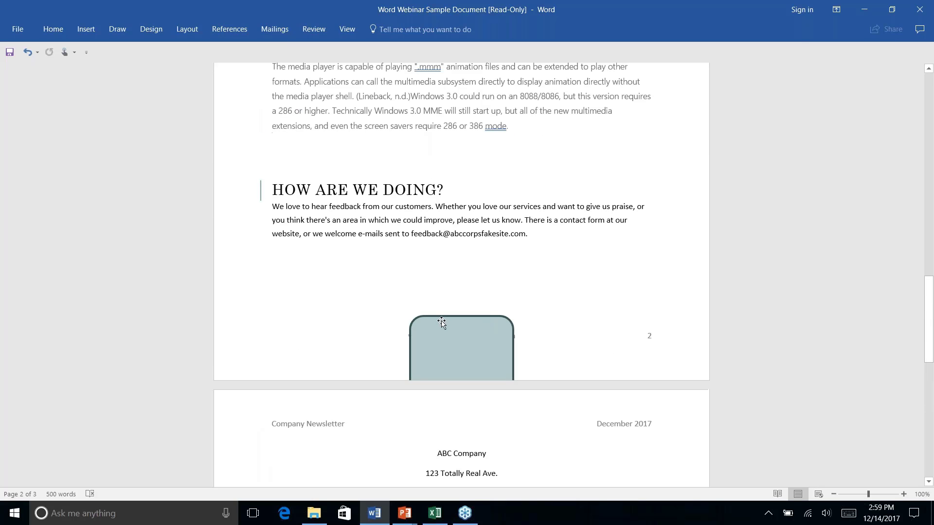
{"action": "left_click", "coordinate": [441, 322]}
{"action": "mouse_move", "coordinate": [492, 350]}
{"action": "left_mouse_down"}
{"action": "mouse_move", "coordinate": [473, 472]}
{"action": "mouse_move", "coordinate": [489, 472]}
{"action": "left_mouse_up"}
{"action": "scroll", "coordinate": [496, 452], "scroll_direction": "down", "scroll_amount": 8}
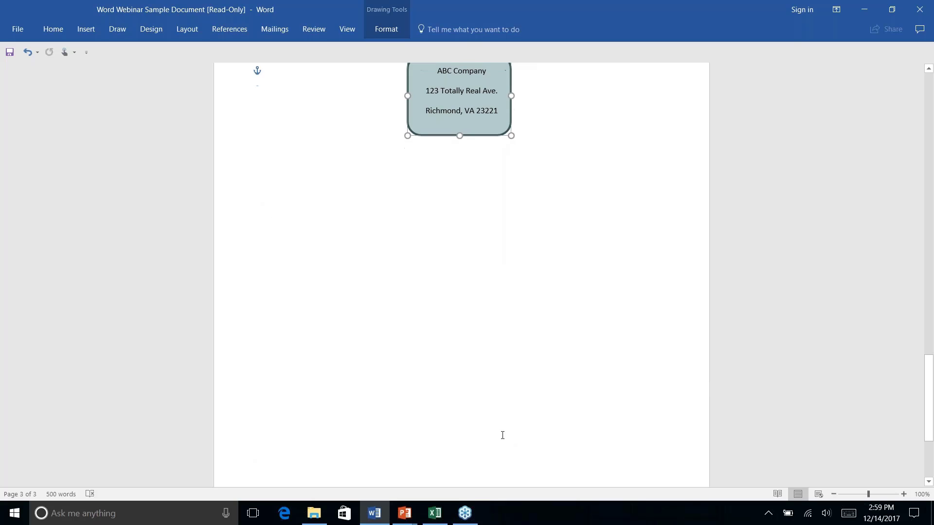
{"action": "scroll", "coordinate": [503, 433], "scroll_direction": "up", "scroll_amount": 8}
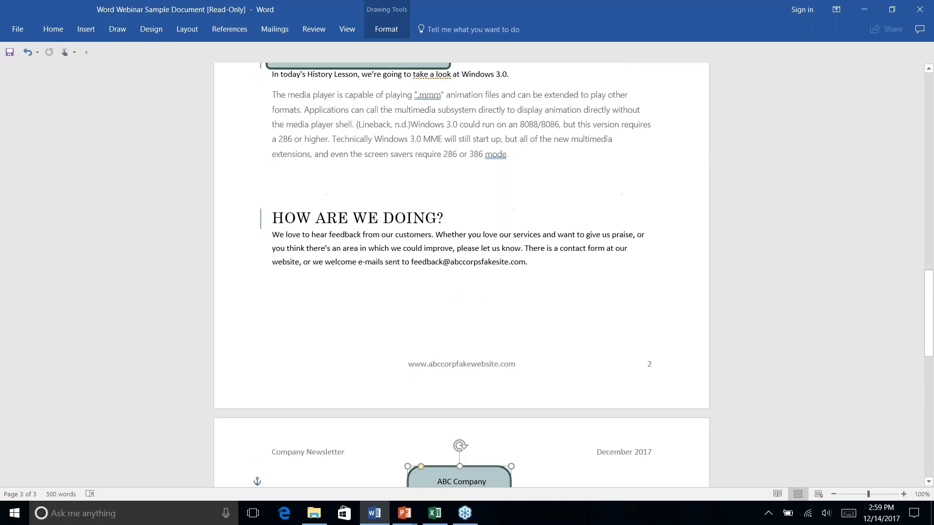
{"action": "scroll", "coordinate": [500, 411], "scroll_direction": "down", "scroll_amount": 3}
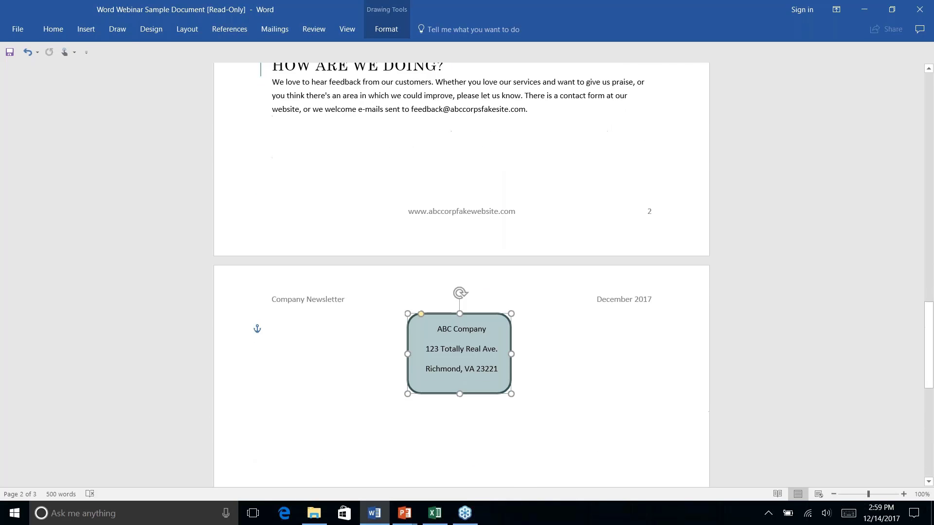
{"action": "left_click", "coordinate": [564, 337]}
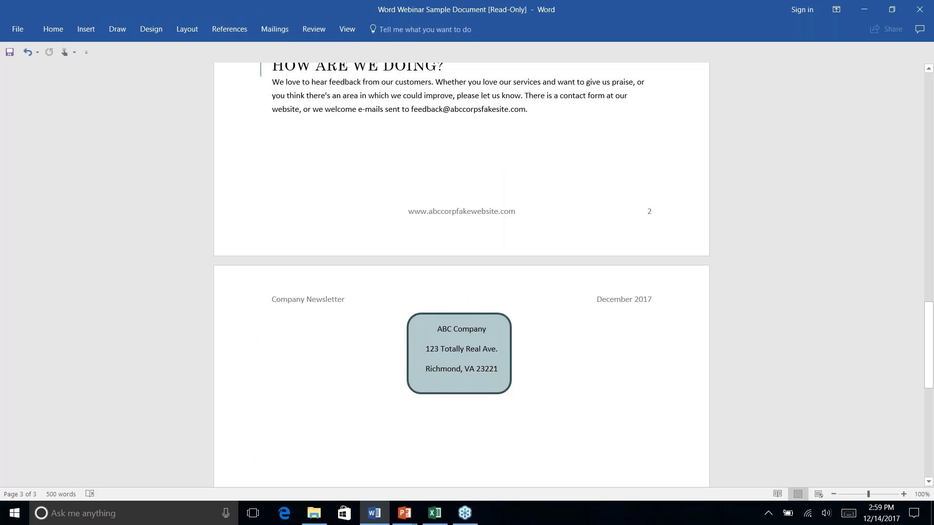
{"action": "left_click_drag", "start_coordinate": [504, 319], "coordinate": [507, 317]}
{"action": "left_click", "coordinate": [407, 308]}
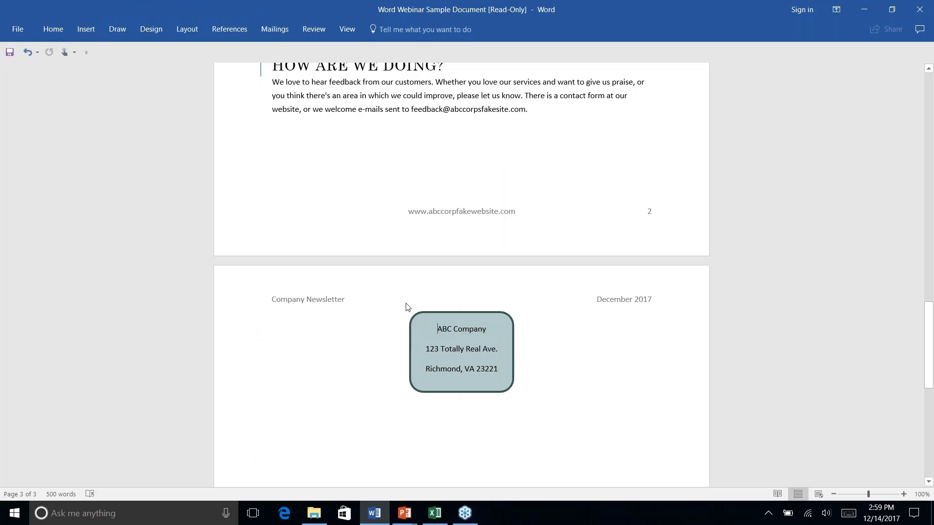
- Insert a page break after the How Are We Doing? paragraph and check the layout of the surrounding pages
{"action": "left_click", "coordinate": [546, 116]}
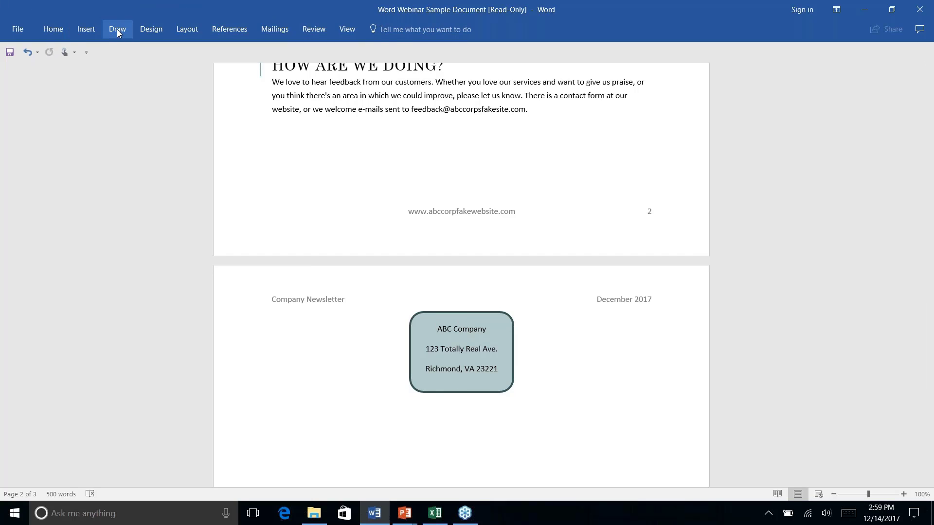
{"action": "left_click", "coordinate": [86, 29]}
{"action": "left_click", "coordinate": [187, 29]}
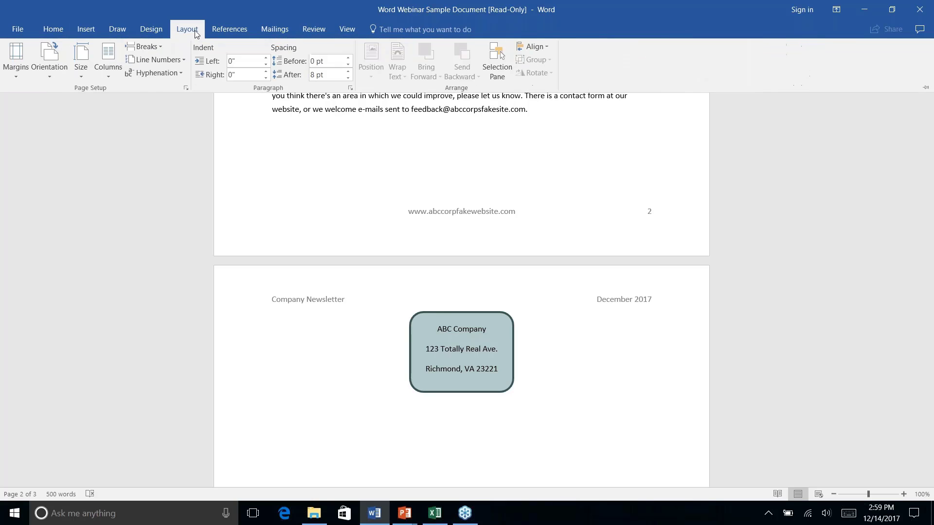
{"action": "left_click", "coordinate": [161, 48]}
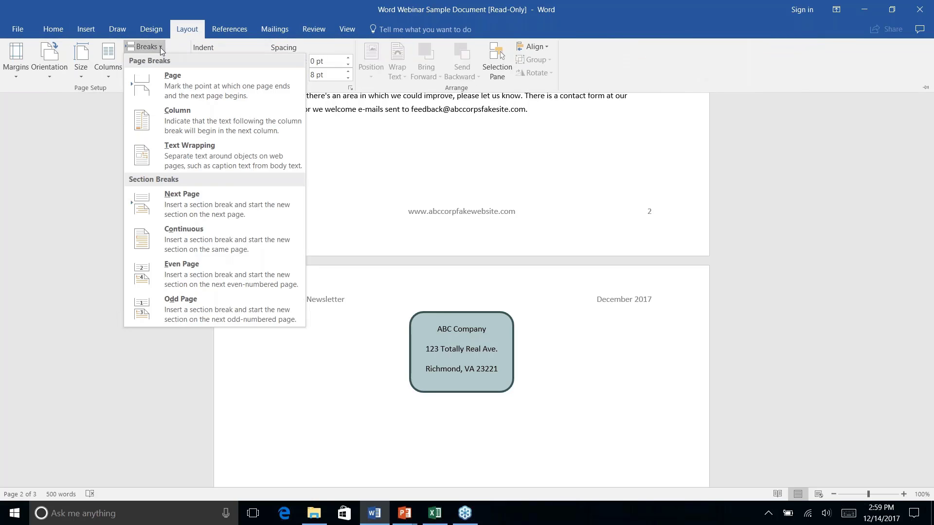
{"action": "left_click", "coordinate": [177, 92]}
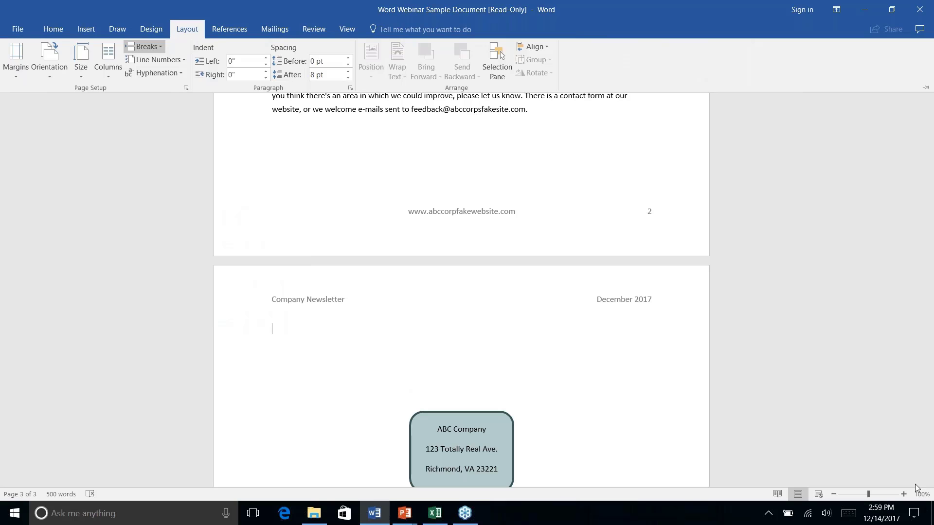
{"action": "left_click", "coordinate": [574, 361]}
{"action": "scroll", "coordinate": [574, 361], "scroll_direction": "up", "scroll_amount": 3}
{"action": "scroll", "coordinate": [461, 273], "scroll_direction": "up", "scroll_amount": 3}
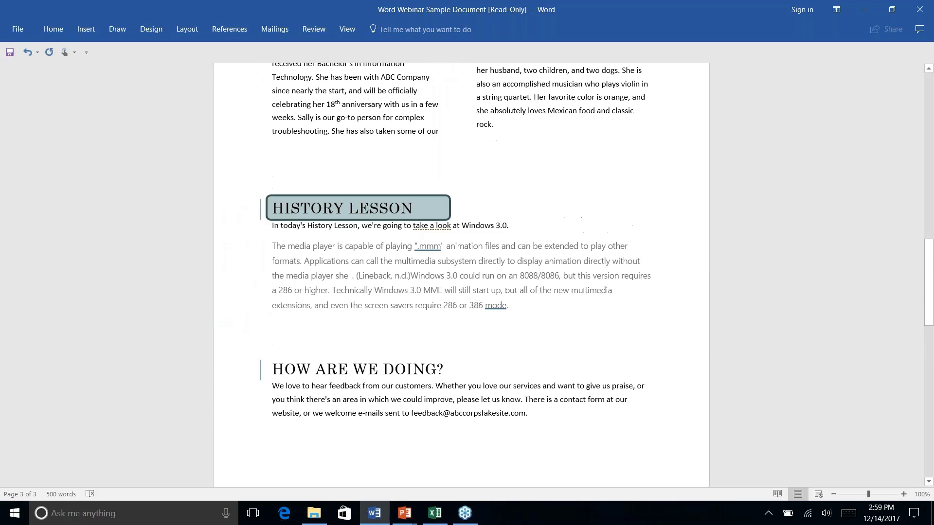
{"action": "scroll", "coordinate": [461, 273], "scroll_direction": "down", "scroll_amount": 15}
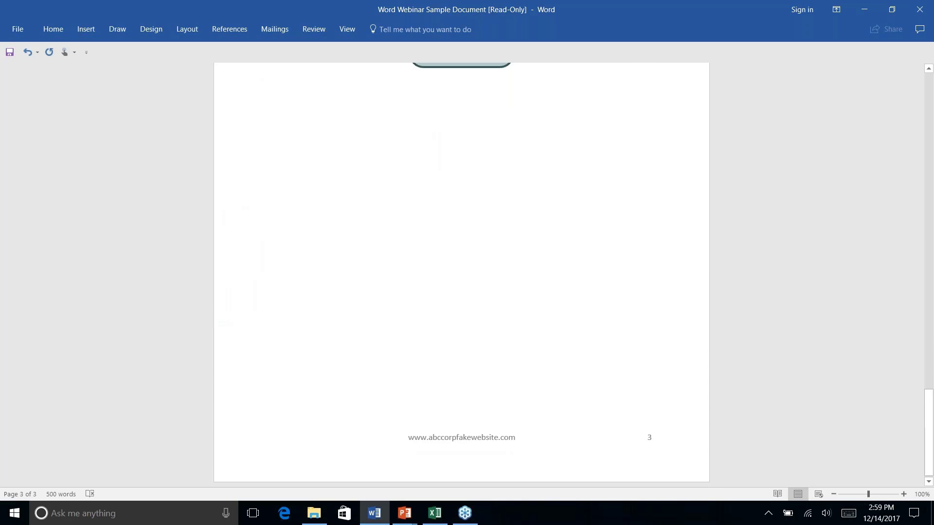
- Add the label "Name:" followed by a line of underscores at the start of page 3
{"action": "scroll", "coordinate": [461, 272], "scroll_direction": "up", "scroll_amount": 6}
{"action": "scroll", "coordinate": [461, 272], "scroll_direction": "up", "scroll_amount": 14}
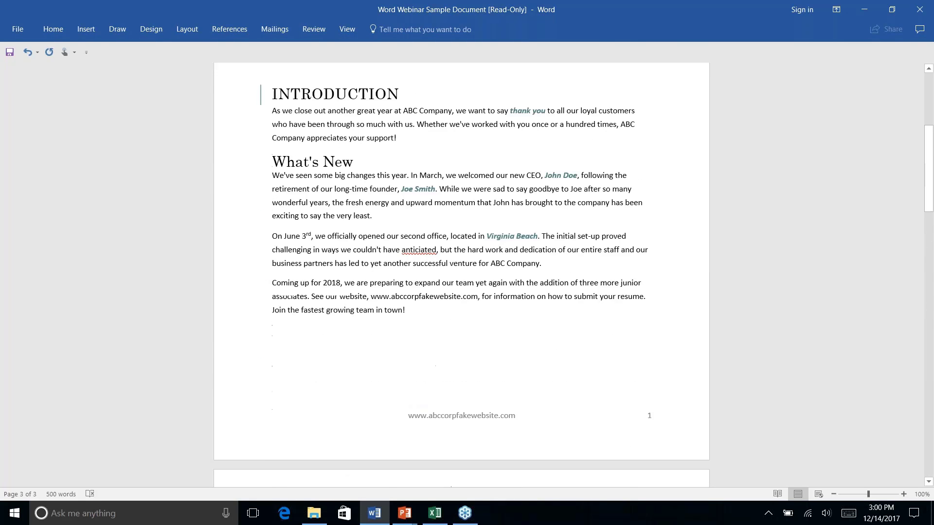
{"action": "scroll", "coordinate": [461, 273], "scroll_direction": "down", "scroll_amount": 14}
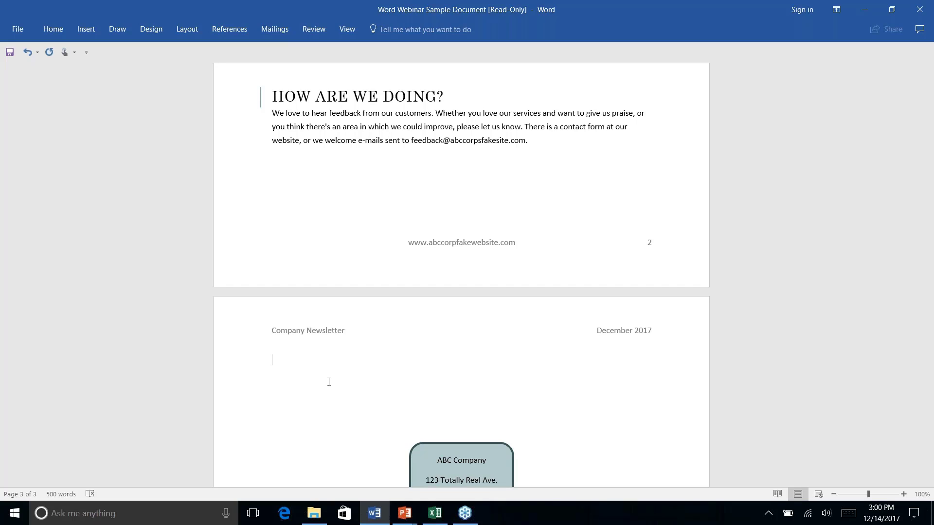
{"action": "type", "text": "Name: _____________________"}
- Try entering the sample text "M Name" in the middle of the underscore line, and remove it again
{"action": "left_click", "coordinate": [311, 360]}
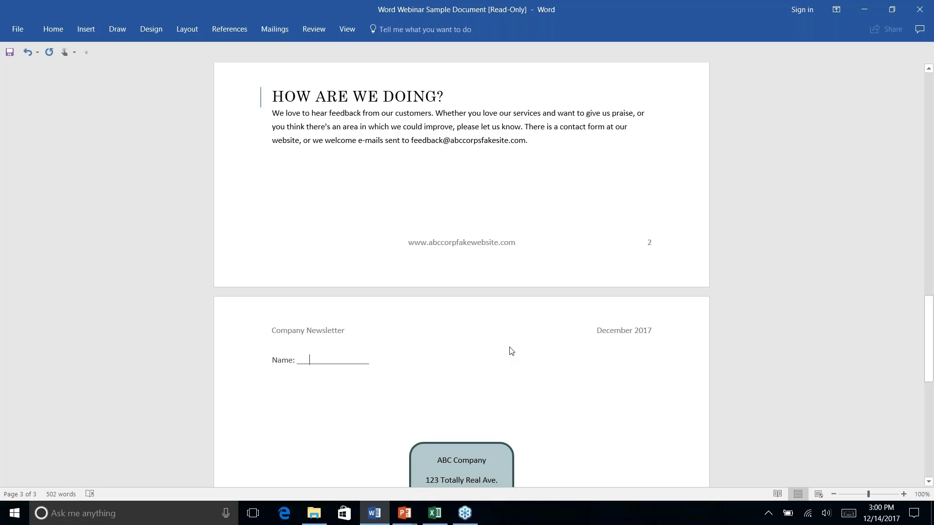
{"action": "type", "text": "M Name"}
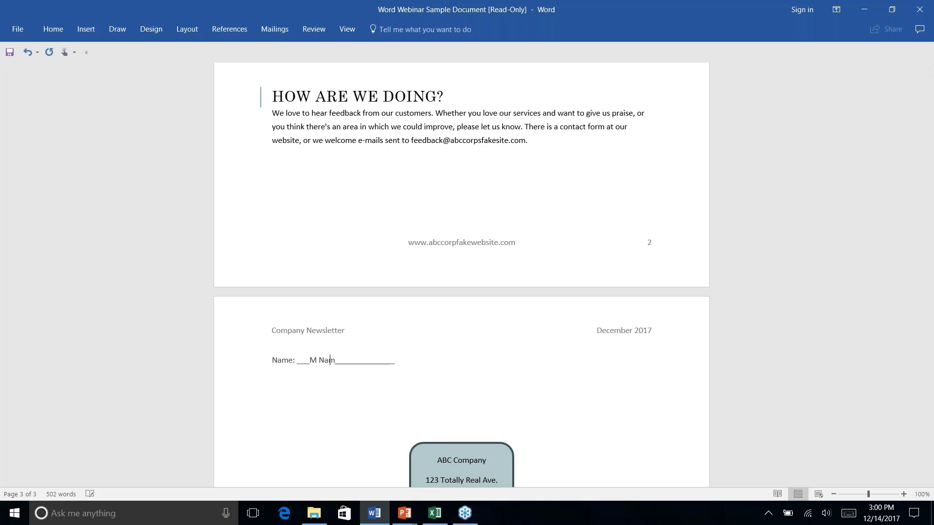
{"action": "key", "text": "BackSpace"}
{"action": "key", "text": "BackSpace"}
{"action": "key", "text": "BackSpace"}
{"action": "key", "text": "BackSpace"}
{"action": "key", "text": "BackSpace"}
{"action": "key", "text": "BackSpace"}
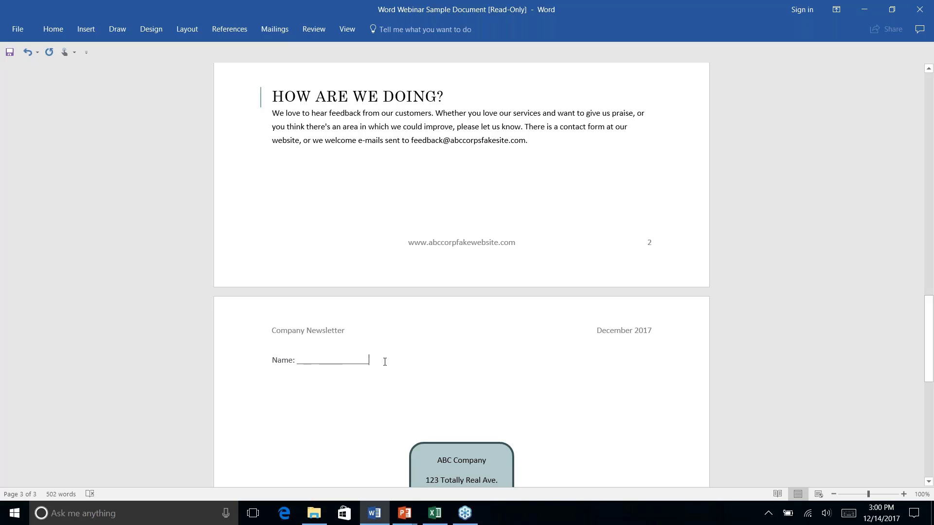
- Delete the underscores after "Name:" and try three hyphens on the same line followed by a new paragraph
{"action": "key", "text": "BackSpace"}
{"action": "key", "text": "BackSpace"}
{"action": "key", "text": "BackSpace"}
{"action": "key", "text": "BackSpace"}
{"action": "key", "text": "BackSpace"}
{"action": "key", "text": "BackSpace"}
{"action": "key", "text": "BackSpace"}
{"action": "key", "text": "BackSpace"}
{"action": "key", "text": "BackSpace"}
{"action": "key", "text": "BackSpace"}
{"action": "key", "text": "BackSpace"}
{"action": "key", "text": "BackSpace"}
{"action": "key", "text": "BackSpace"}
{"action": "key", "text": "BackSpace"}
{"action": "key", "text": "BackSpace"}
{"action": "key", "text": "BackSpace"}
{"action": "key", "text": "BackSpace"}
{"action": "key", "text": "BackSpace"}
{"action": "key", "text": "BackSpace"}
{"action": "key", "text": "BackSpace"}
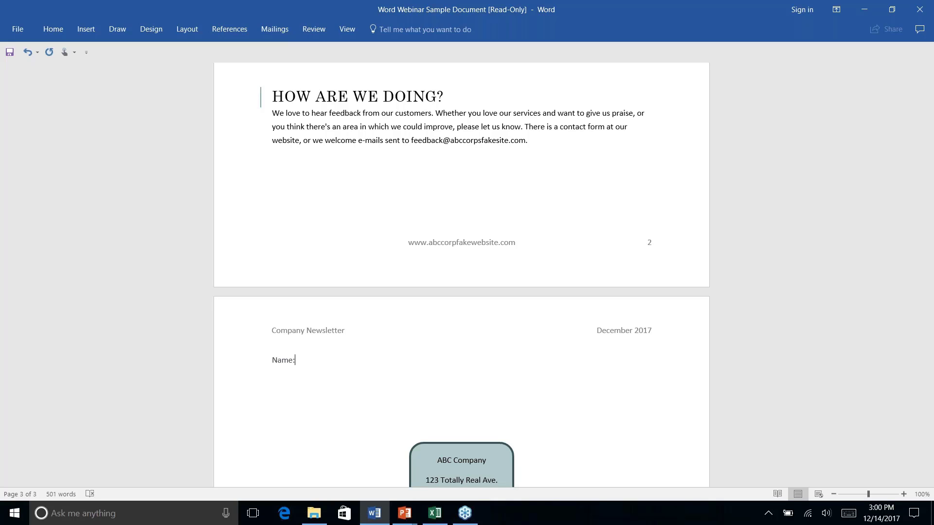
{"action": "type", "text": "---"}
{"action": "key", "text": "Return"}
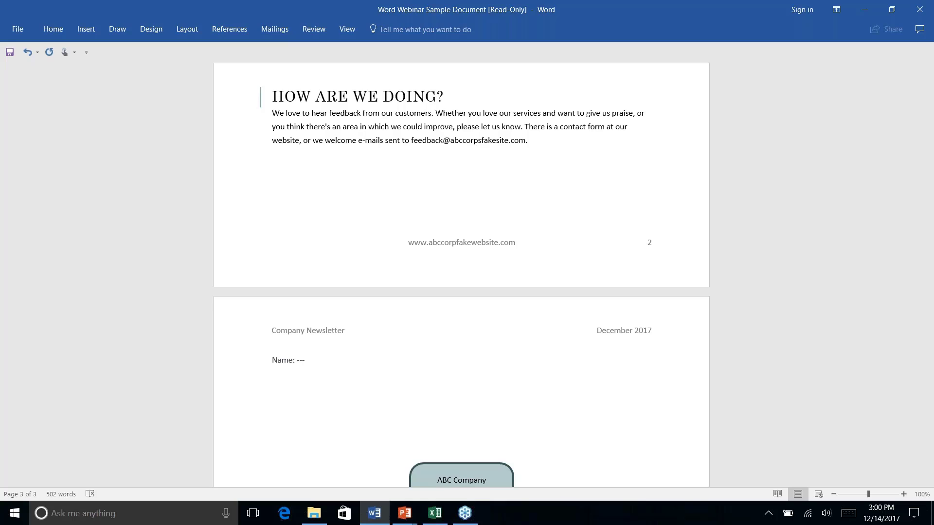
- Remove the hyphens beside "Name:" and create a full-width horizontal line beneath the label from three hyphens
{"action": "key", "text": "BackSpace"}
{"action": "key", "text": "BackSpace"}
{"action": "key", "text": "BackSpace"}
{"action": "key", "text": "BackSpace"}
{"action": "type", "text": "---"}
{"action": "key", "text": "Return"}
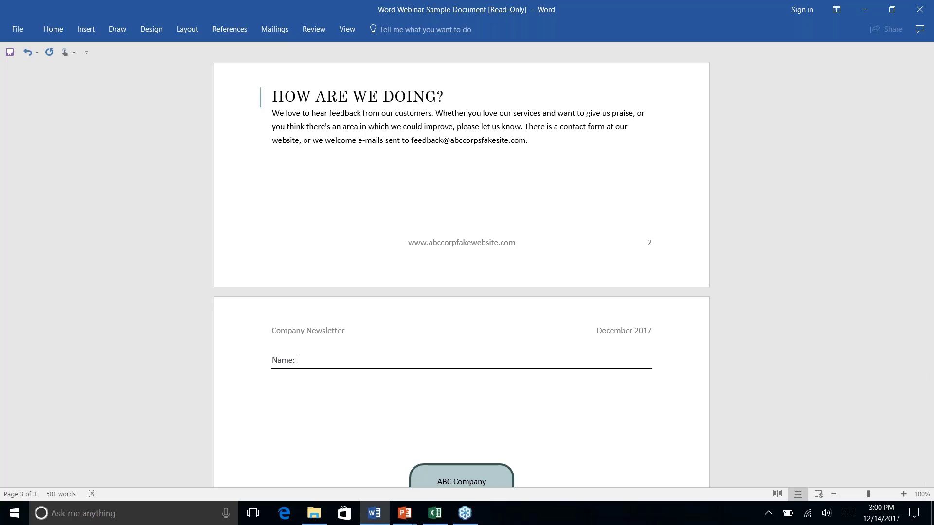
- Enter the sample text "My Names" after "Name:", and delete the whole label line together with its horizontal line
{"action": "type", "text": "M"}
{"action": "key", "text": "BackSpace"}
{"action": "type", "text": "My Names"}
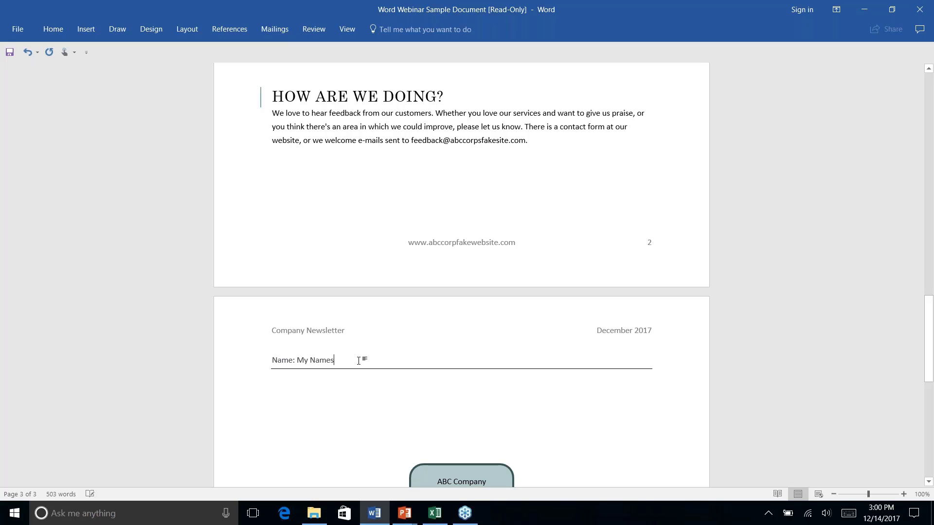
{"action": "left_click_drag", "start_coordinate": [271, 360], "coordinate": [325, 391]}
{"action": "key", "text": "Delete"}
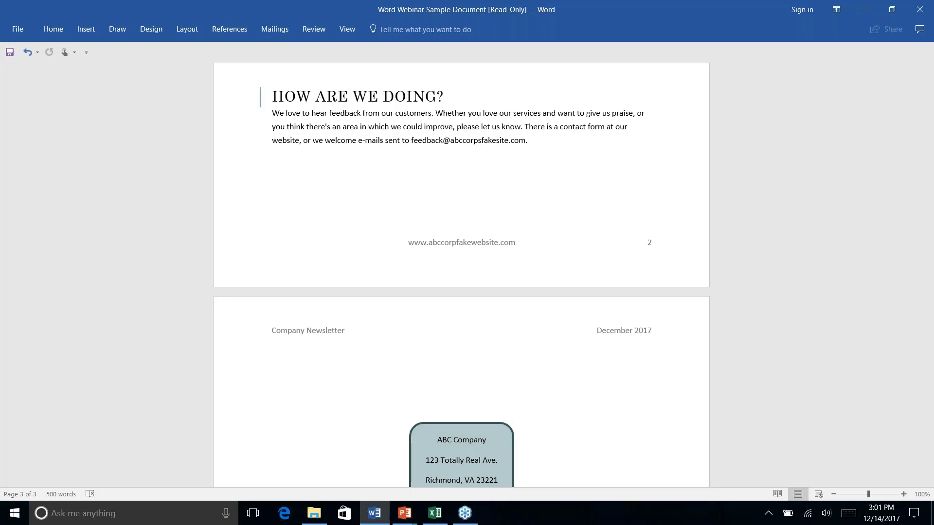
- Return to the newsletter title on page 1 and start the Step-by-Step Mail Merge Wizard
{"action": "scroll", "coordinate": [462, 275], "scroll_direction": "down", "scroll_amount": 9}
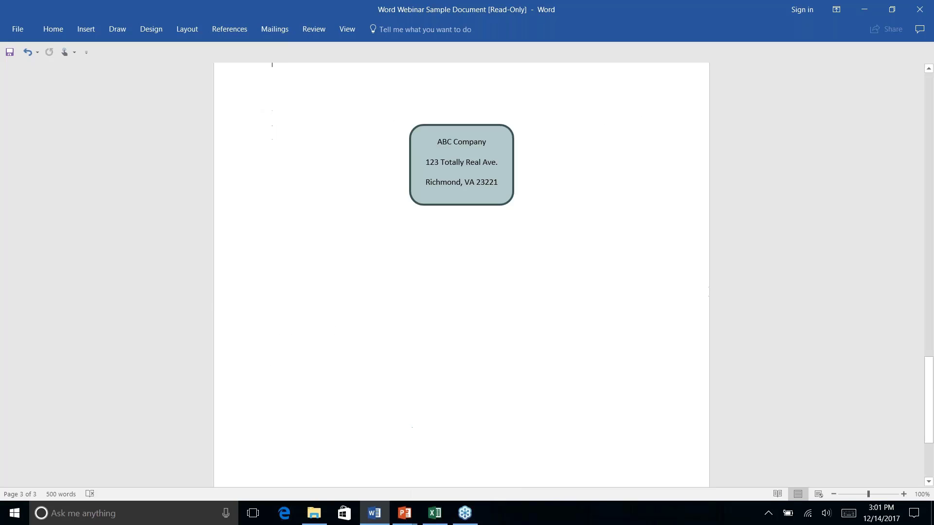
{"action": "scroll", "coordinate": [462, 275], "scroll_direction": "up", "scroll_amount": 20}
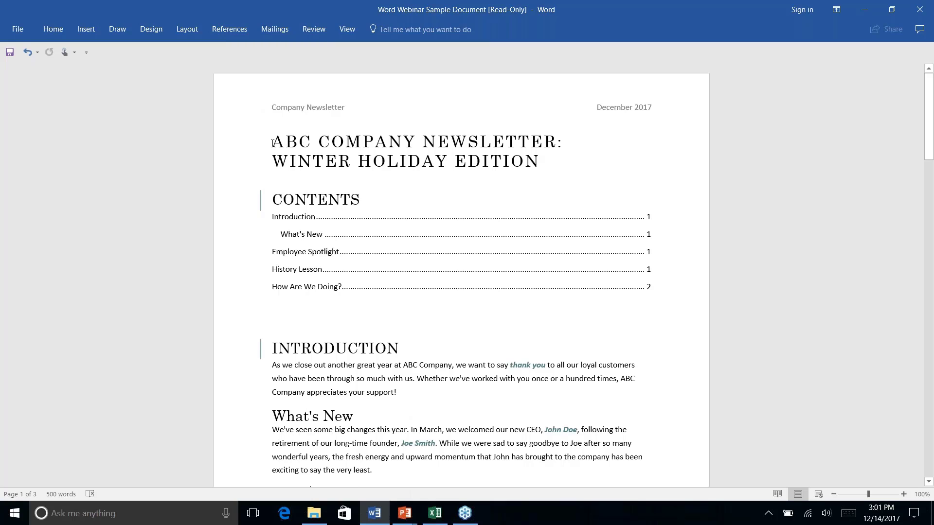
{"action": "left_click", "coordinate": [234, 32]}
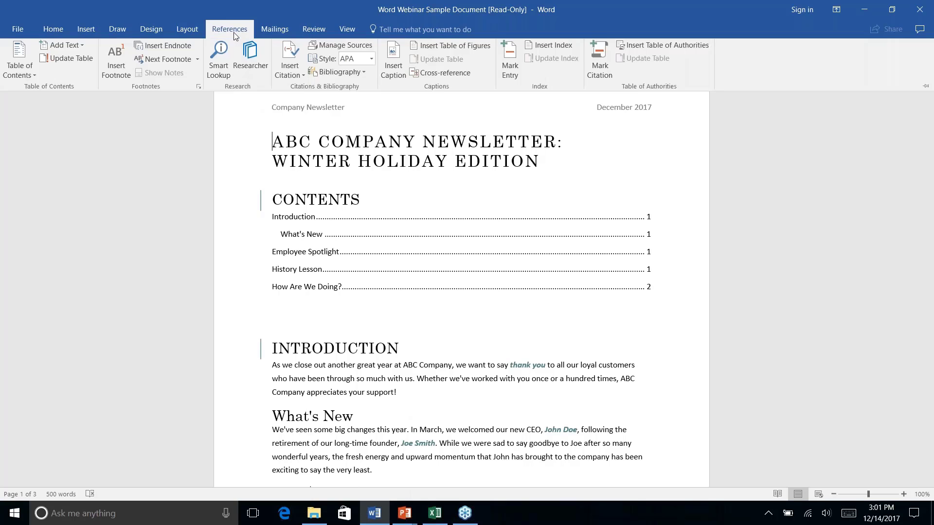
{"action": "left_click", "coordinate": [276, 31]}
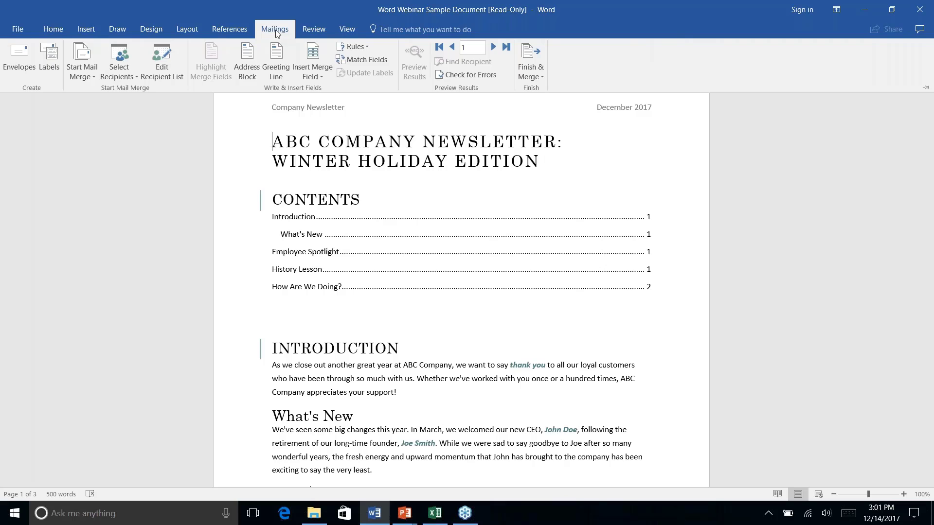
{"action": "left_click", "coordinate": [89, 78]}
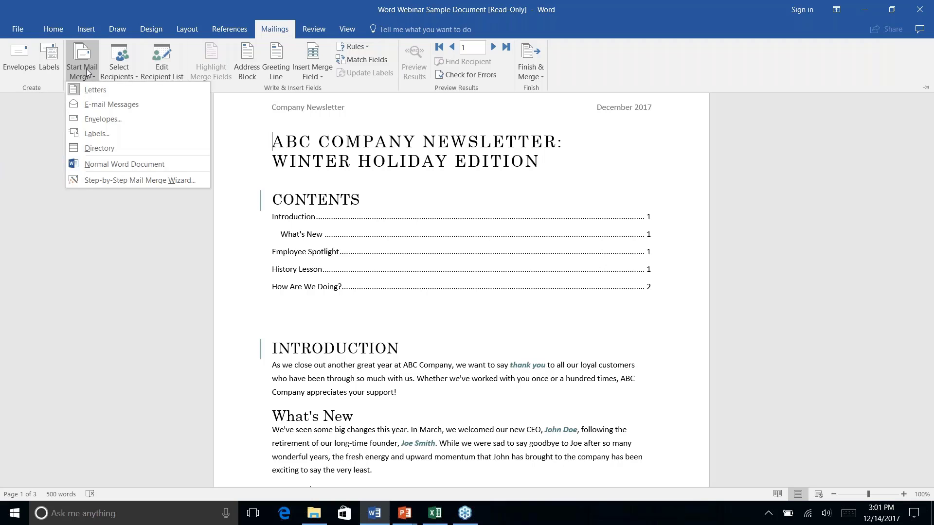
{"action": "left_click", "coordinate": [94, 180]}
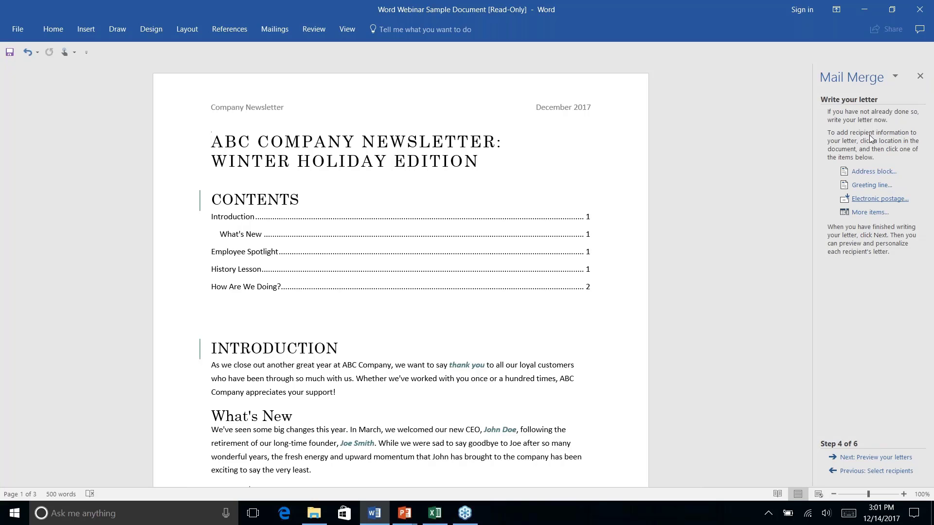
- Go back to the wizard's document type stage, keep Letters, and use the current document as the starting document
{"action": "left_click", "coordinate": [857, 472]}
{"action": "left_click", "coordinate": [858, 472]}
{"action": "left_click", "coordinate": [858, 472]}
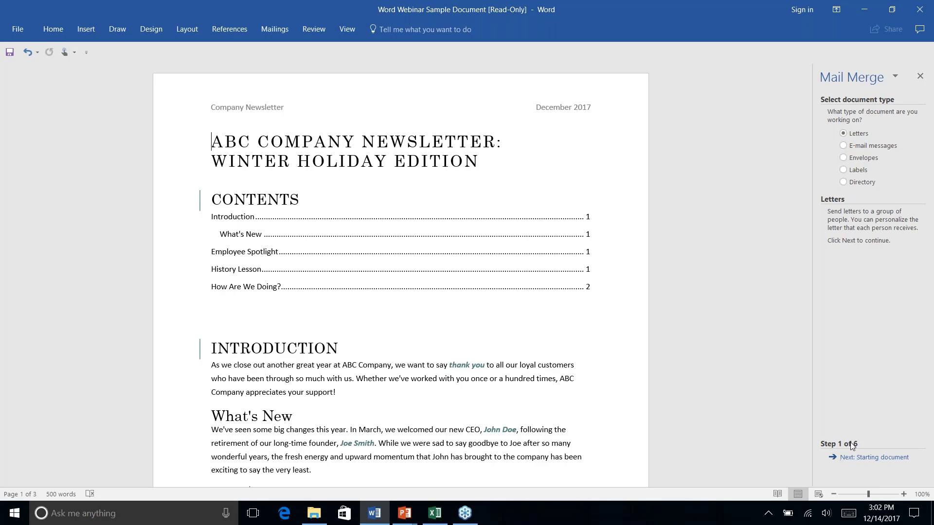
{"action": "left_click", "coordinate": [874, 458]}
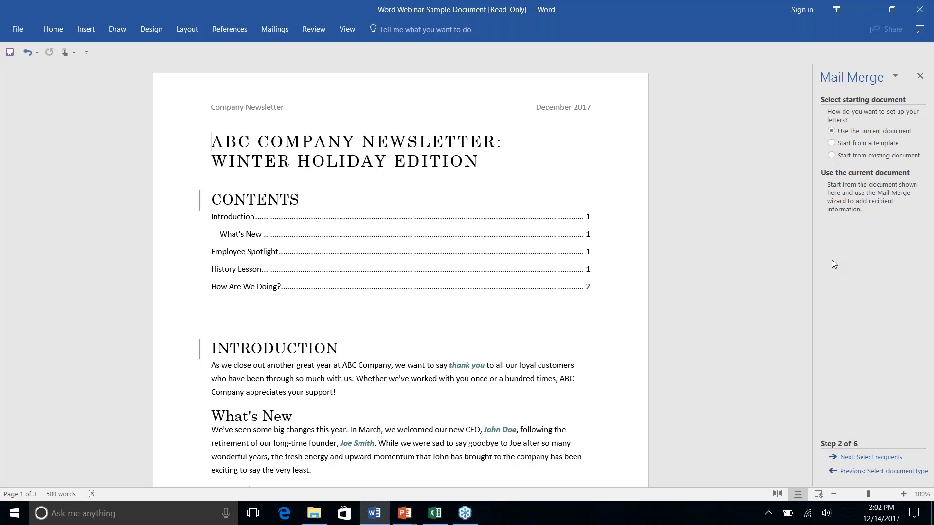
{"action": "left_click", "coordinate": [877, 459]}
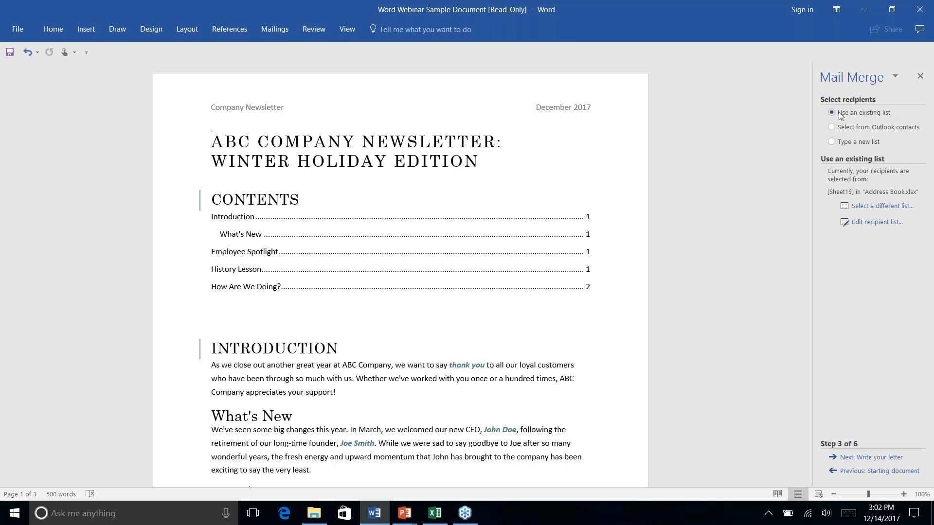
- Choose Sheet1$ of the Address Book workbook in Documents as the recipient list, with column headers and all recipients included
{"action": "left_click", "coordinate": [866, 208]}
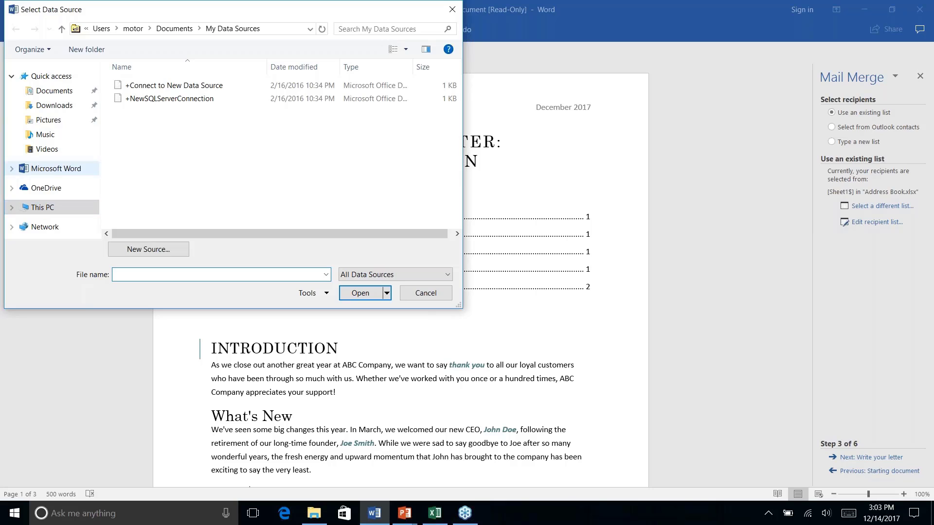
{"action": "left_click", "coordinate": [51, 90]}
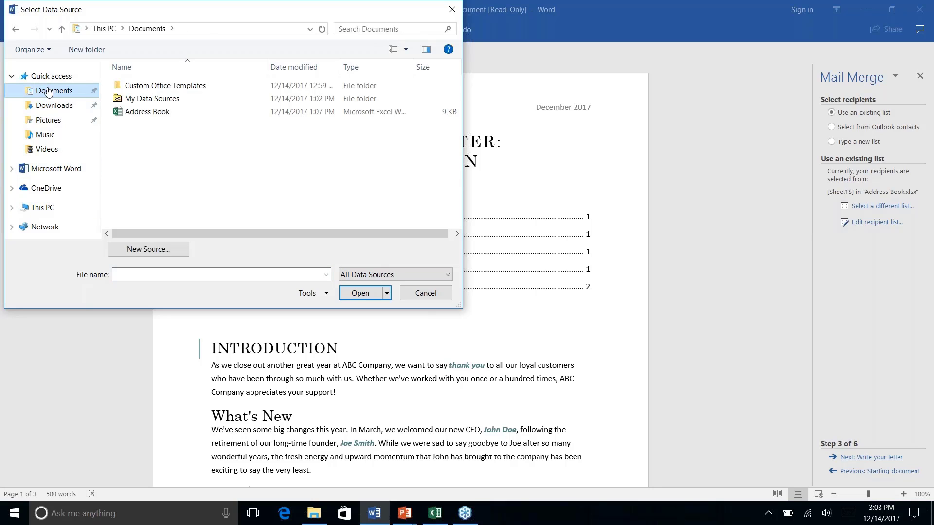
{"action": "left_click", "coordinate": [139, 113]}
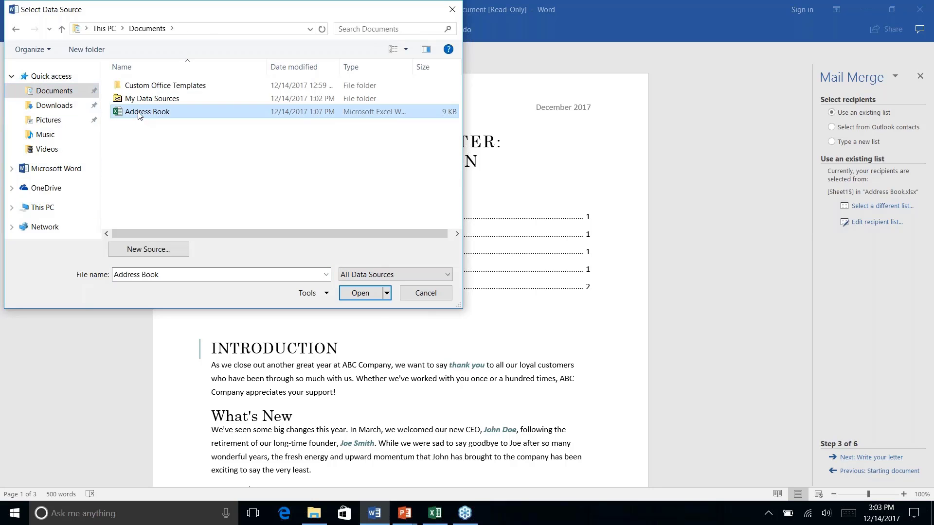
{"action": "left_click", "coordinate": [360, 293]}
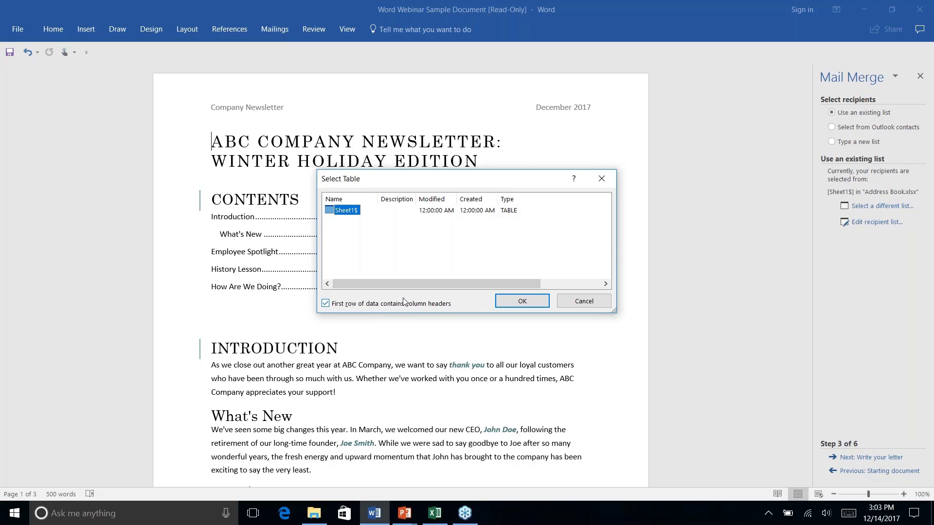
{"action": "left_click", "coordinate": [516, 301]}
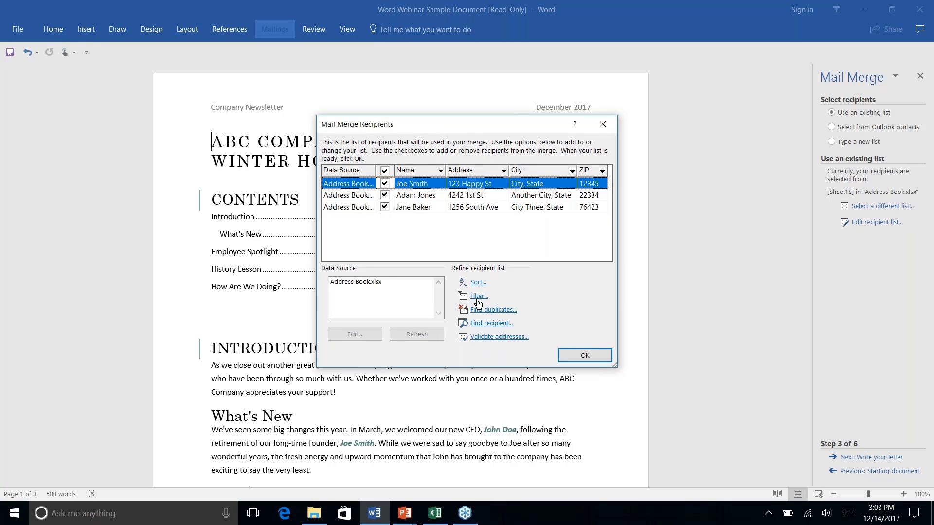
{"action": "left_click", "coordinate": [586, 356]}
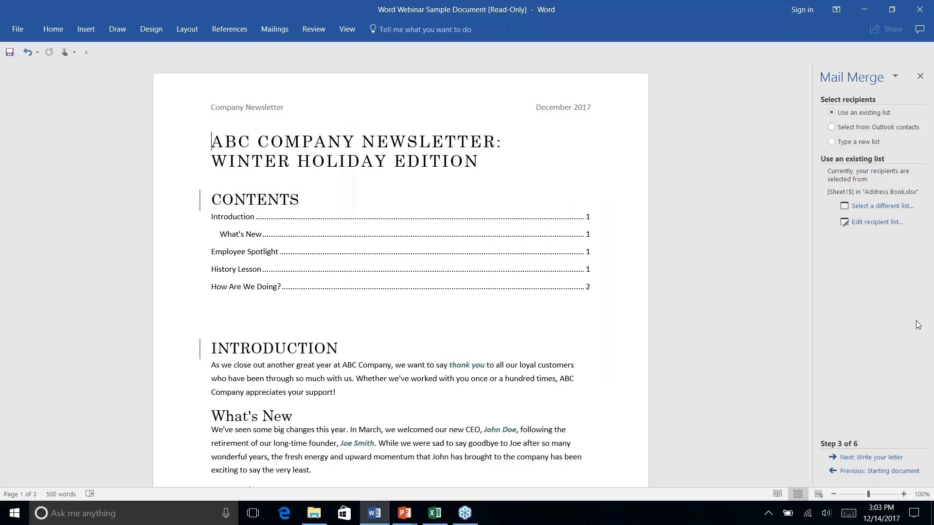
- Continue to writing the letter and insert an address block before the newsletter title, keeping the default name format and postal address
{"action": "left_click", "coordinate": [862, 459]}
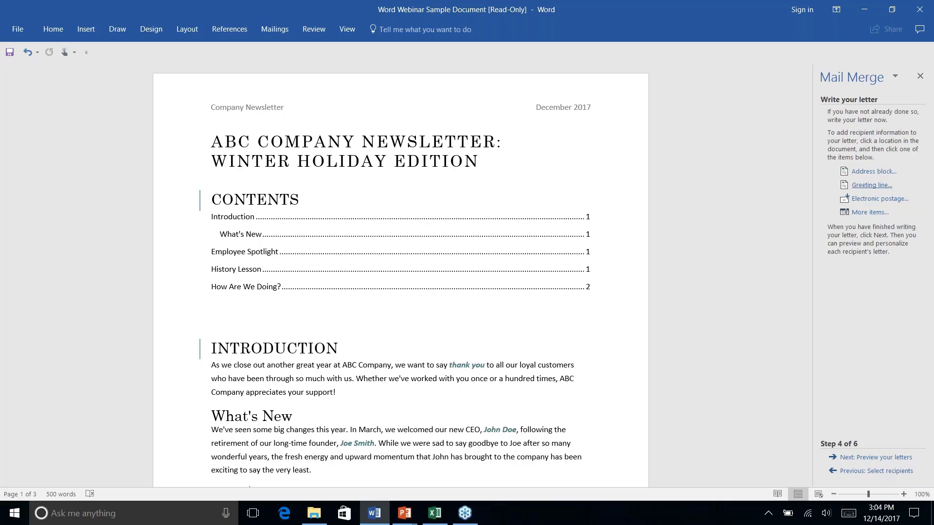
{"action": "left_click", "coordinate": [866, 174]}
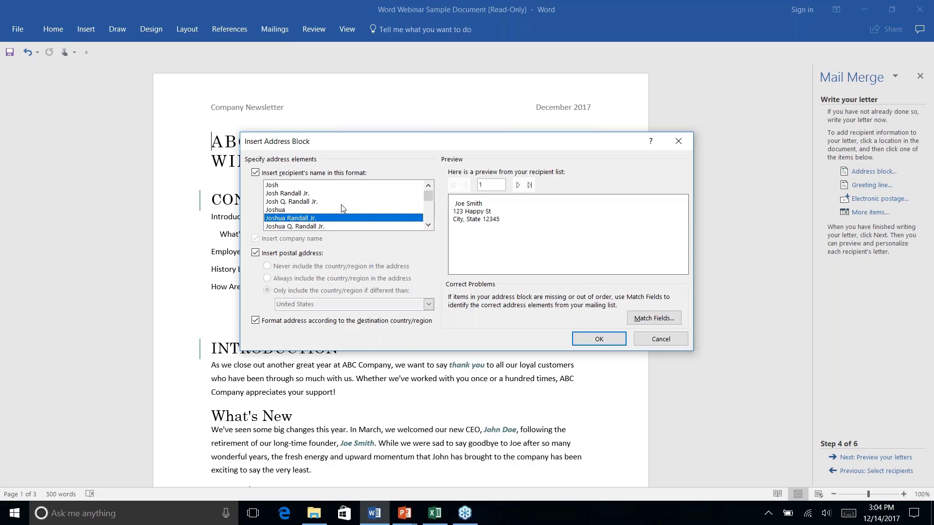
{"action": "mouse_move", "coordinate": [428, 200]}
{"action": "left_mouse_down"}
{"action": "mouse_move", "coordinate": [428, 222]}
{"action": "mouse_move", "coordinate": [426, 202]}
{"action": "left_mouse_up"}
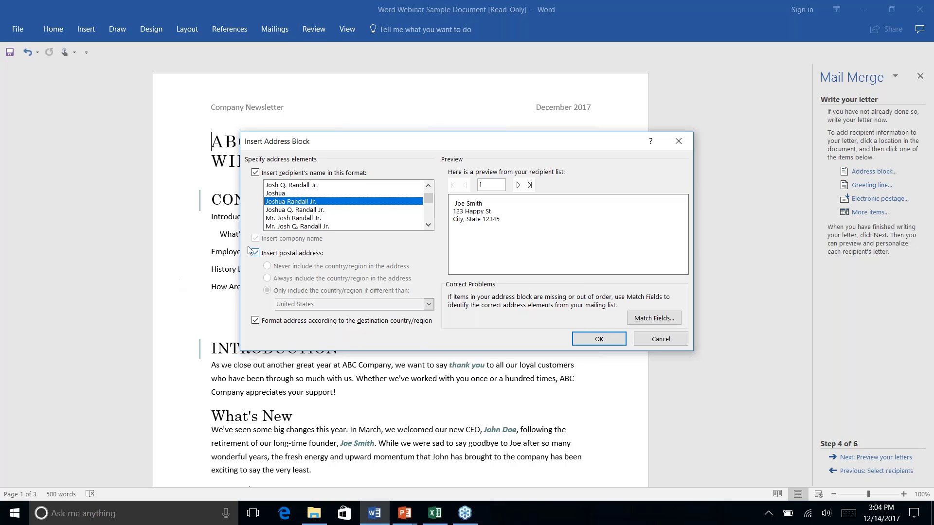
{"action": "left_click", "coordinate": [599, 340]}
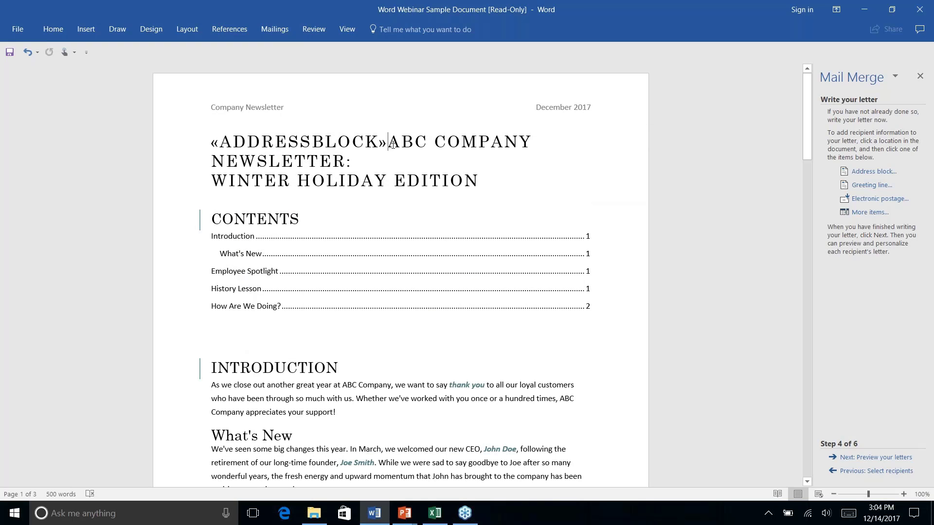
- Put the address block field on its own line, with a blank line between it and the newsletter title
{"action": "left_click_drag", "start_coordinate": [385, 142], "coordinate": [212, 142]}
{"action": "left_click", "coordinate": [365, 145]}
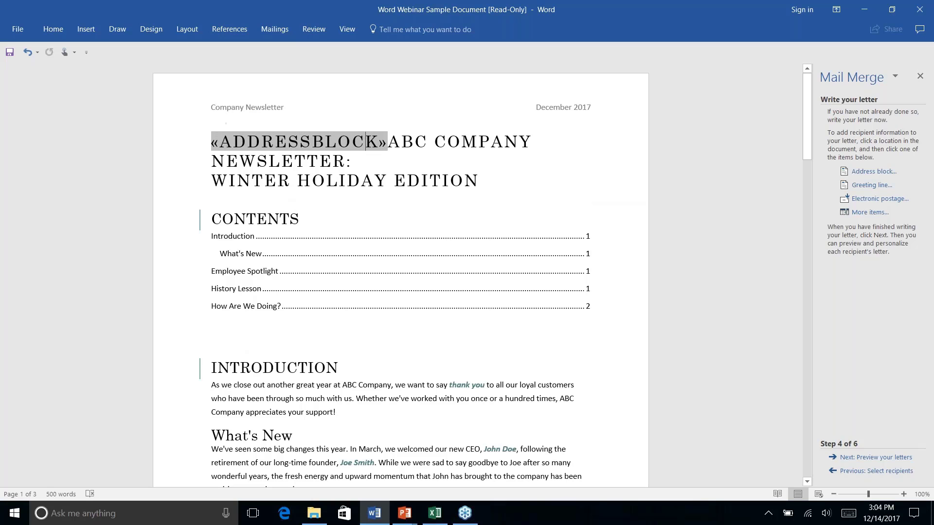
{"action": "left_click", "coordinate": [389, 144]}
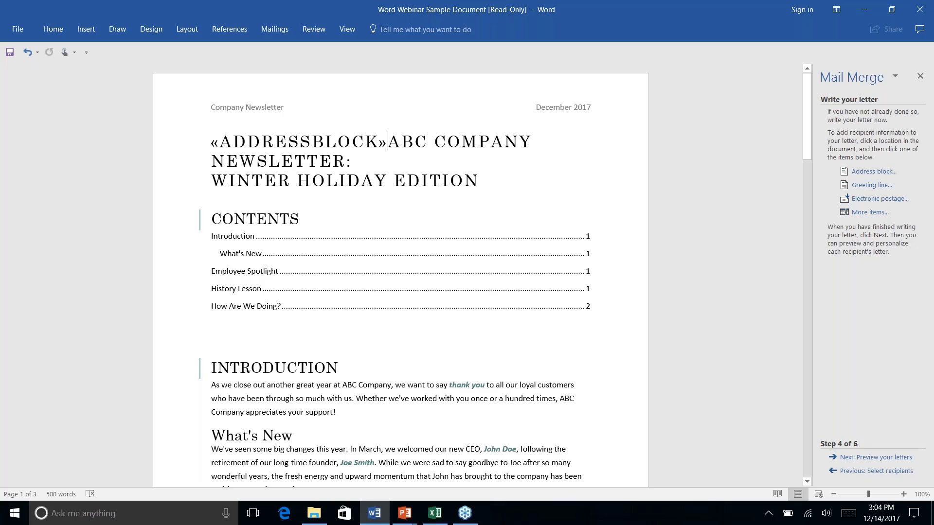
{"action": "key", "text": "Return"}
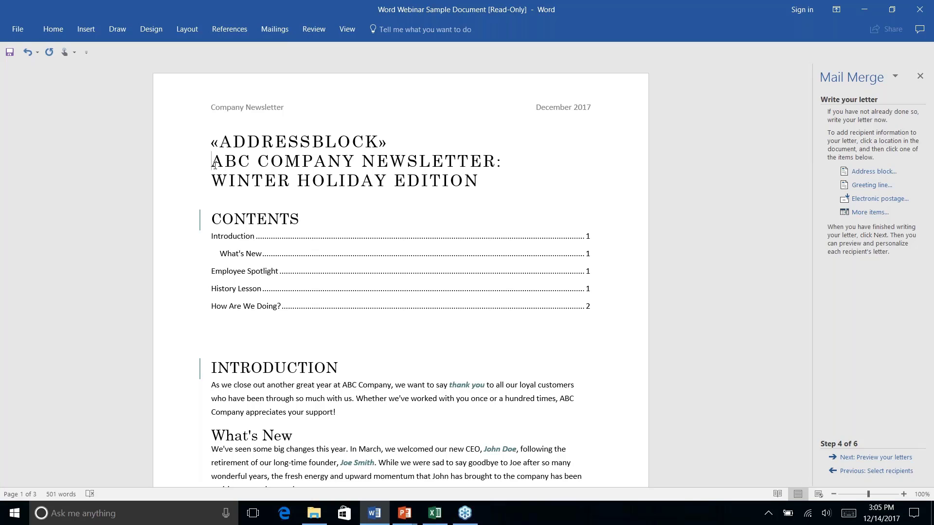
{"action": "key", "text": "Return"}
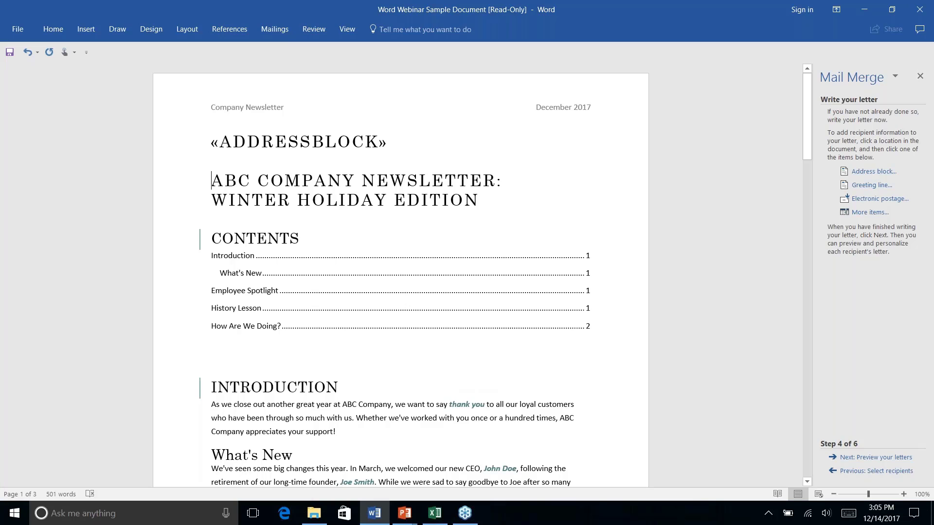
- Preview the merged letter with the first recipient's address, and advance the wizard to completing the merge
{"action": "left_click", "coordinate": [880, 458]}
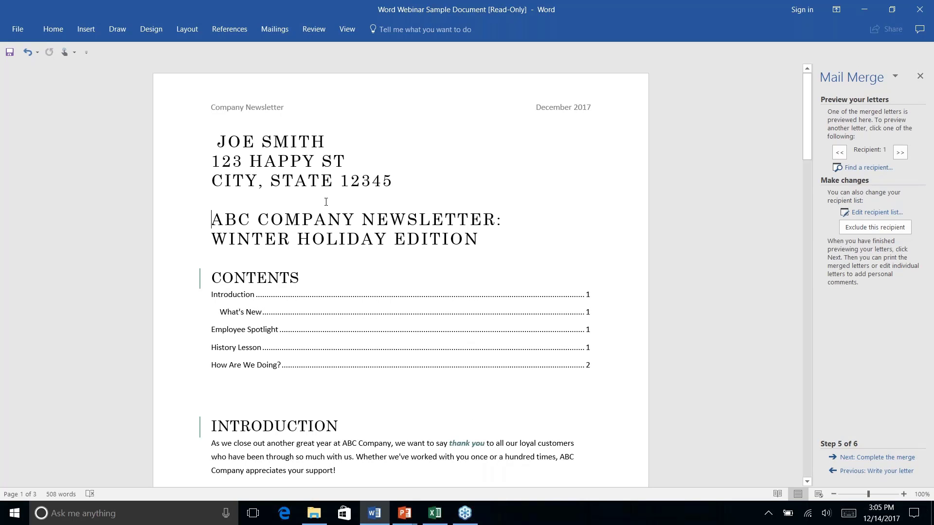
{"action": "left_click", "coordinate": [406, 185]}
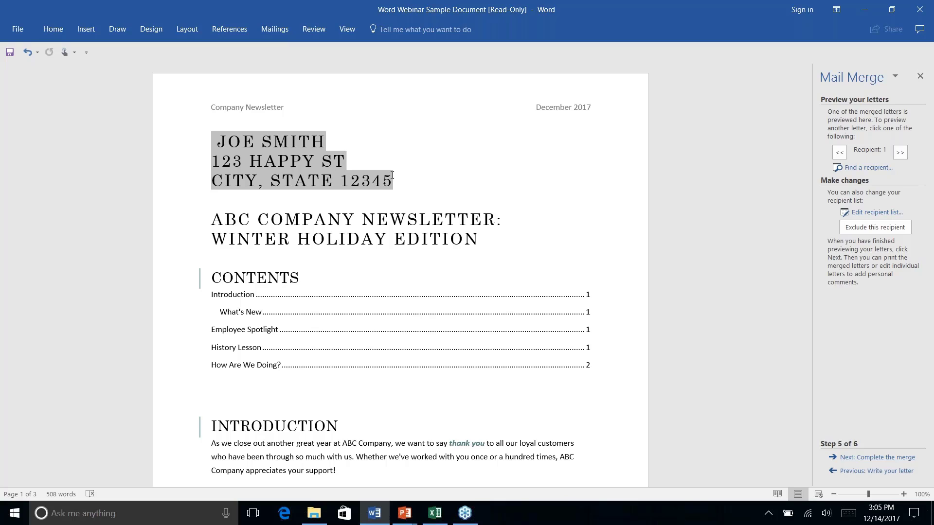
{"action": "left_click", "coordinate": [876, 458]}
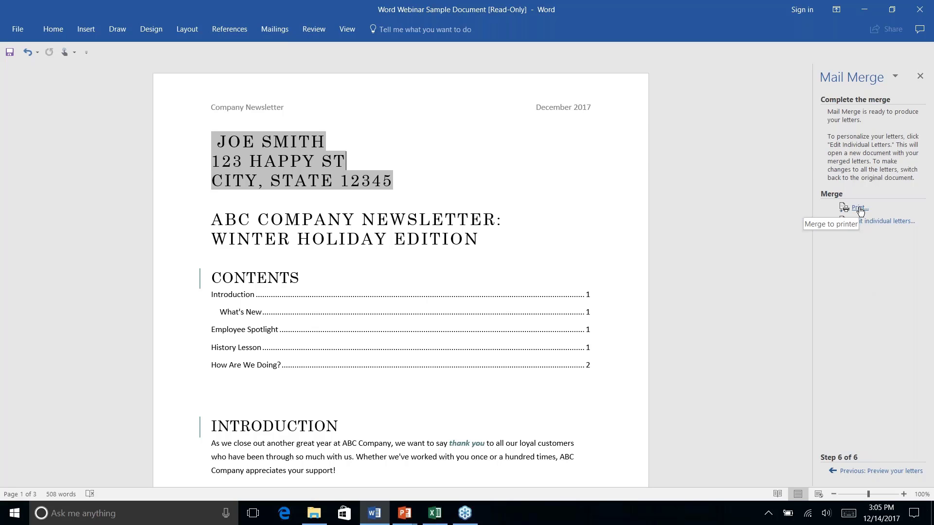
- Switch to the PowerPoint slide show and advance from Bonus Tips to the closing slide
{"action": "key", "text": "alt+Tab"}
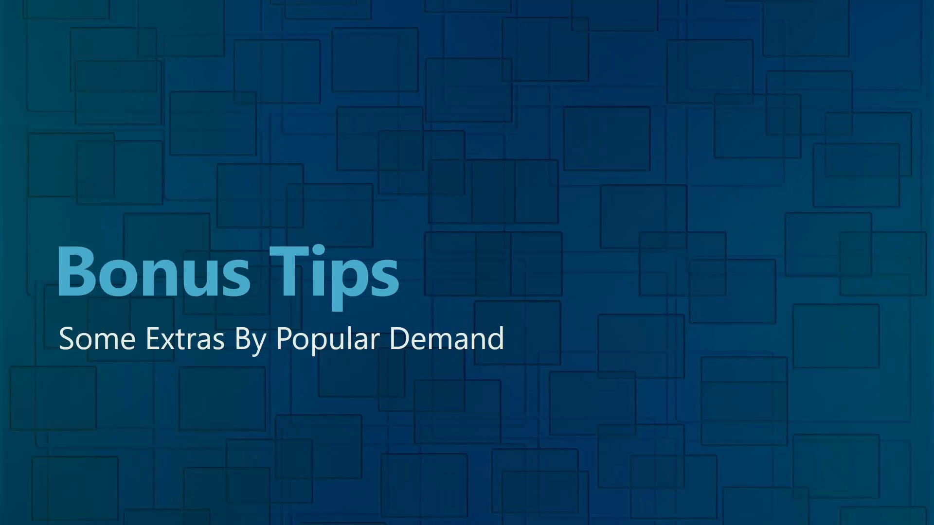
{"action": "key", "text": "Right"}
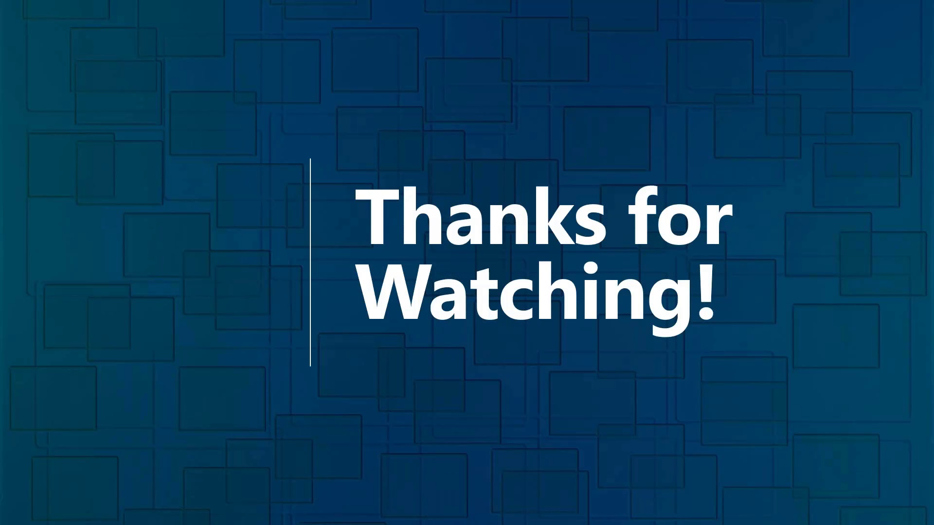